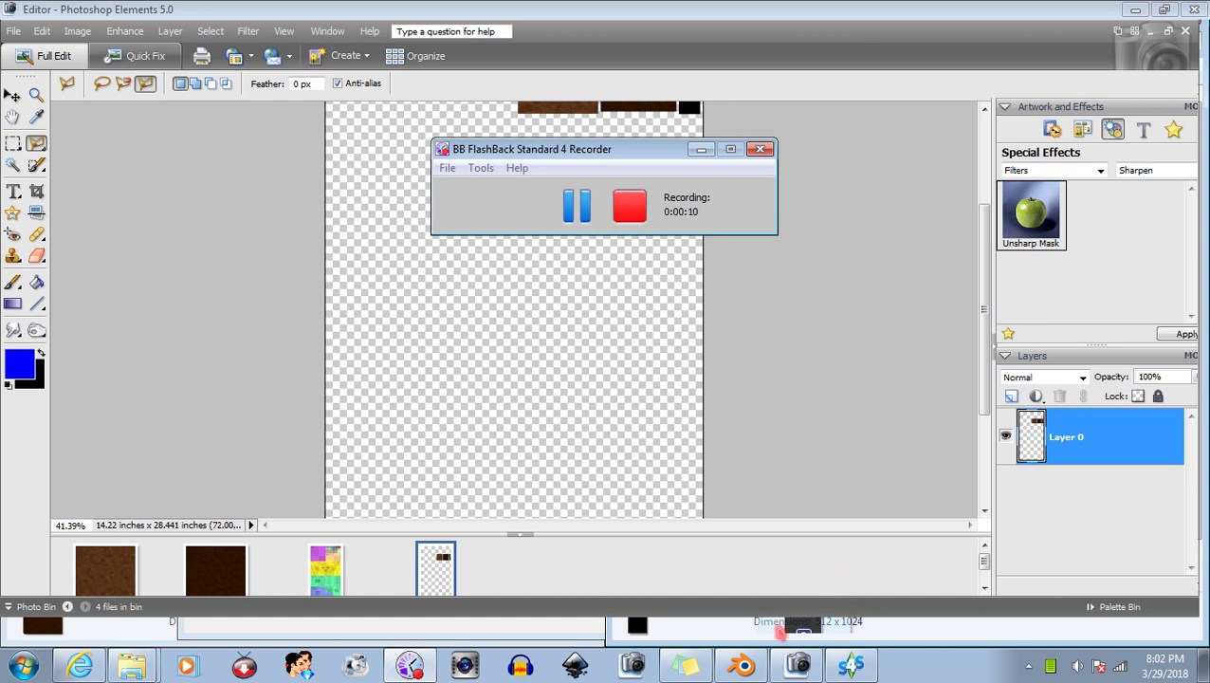
Switch from Photoshop Elements via Blender to the Sims 4 Studio editor for freddyhat.package.
{"action": "left_click", "coordinate": [743, 666]}
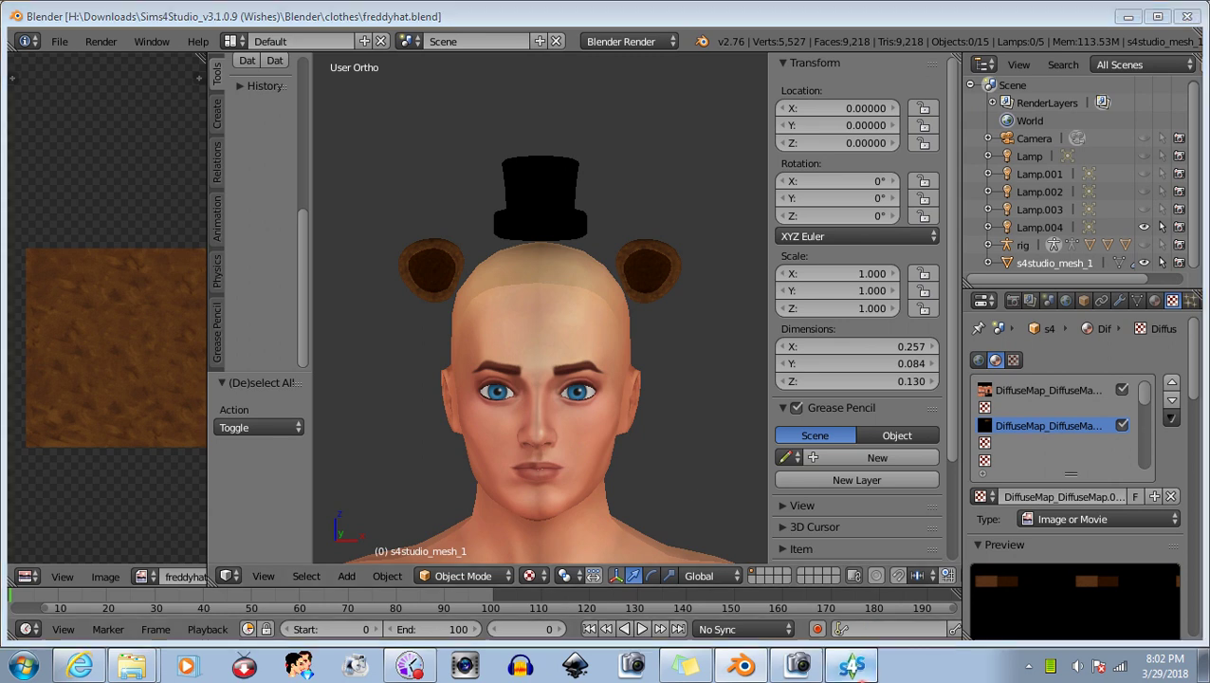
{"action": "left_click", "coordinate": [851, 666]}
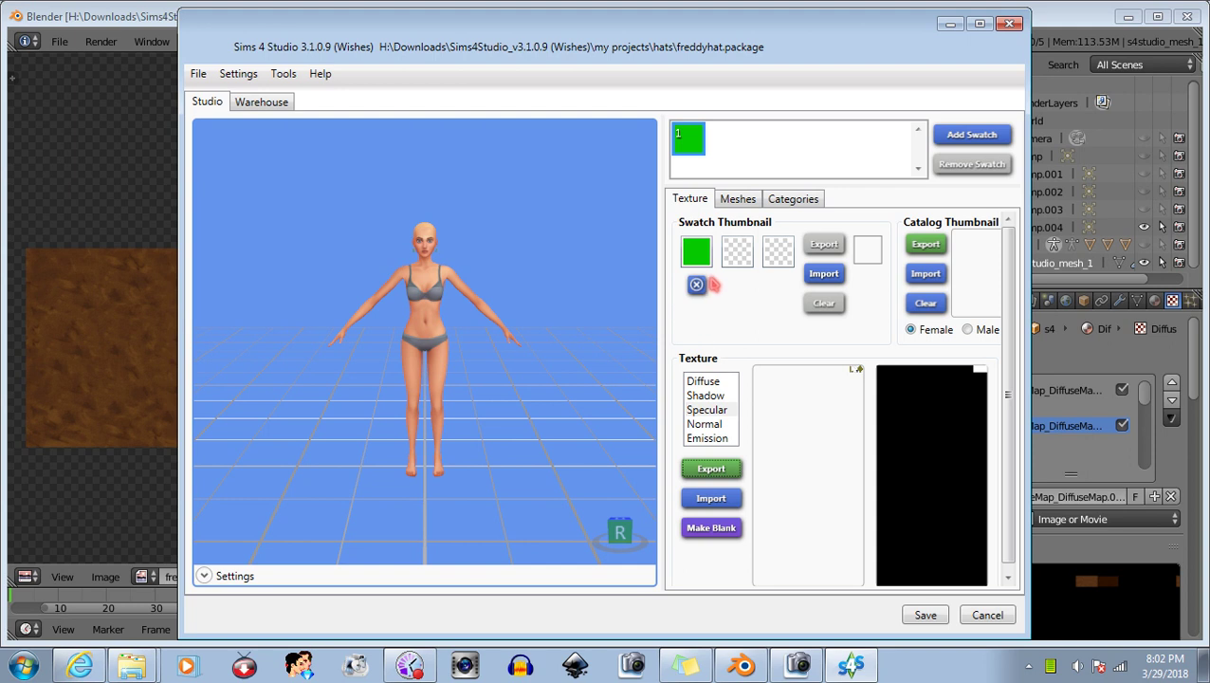
Replace the green swatch thumbnail colour with black and brown colours.
{"action": "left_click", "coordinate": [698, 283]}
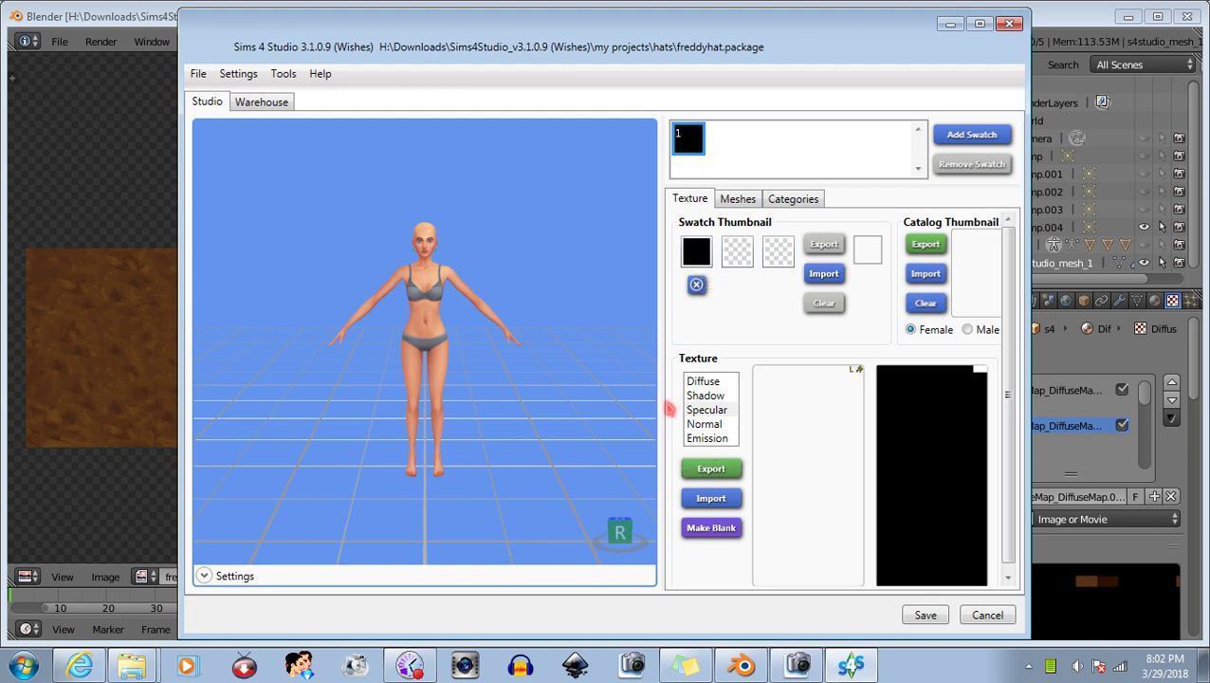
{"action": "left_click", "coordinate": [740, 254]}
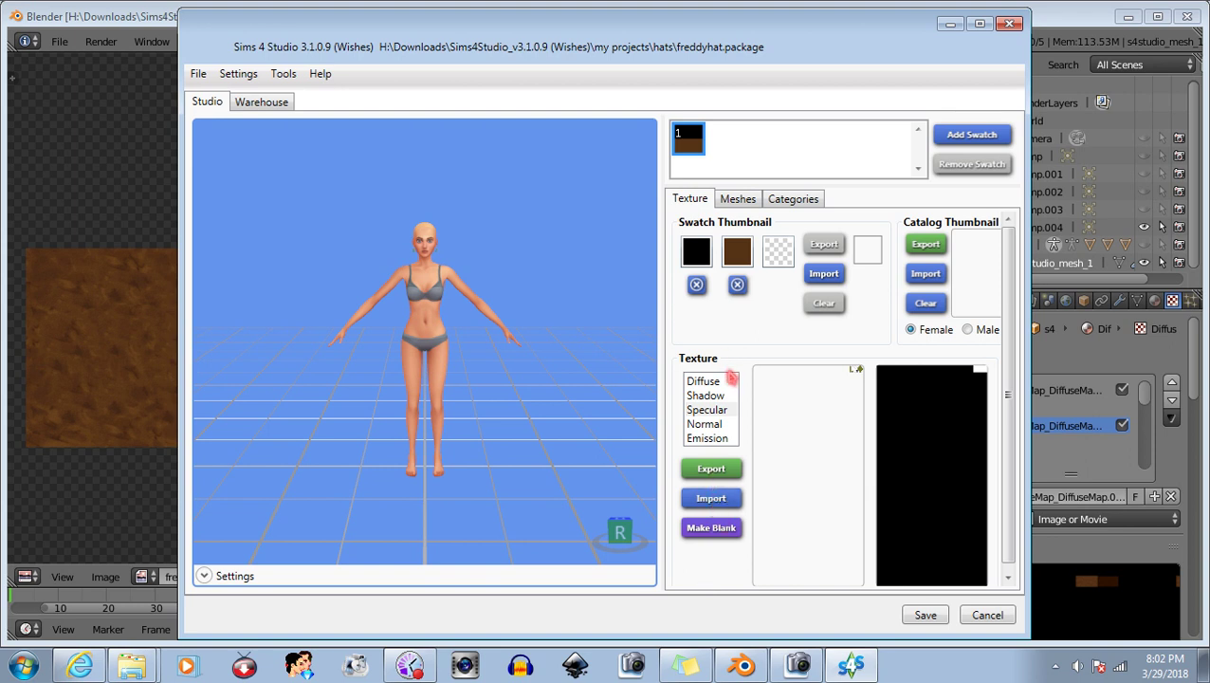
Import freddyhatspec.mask into the Specular texture slot.
{"action": "left_click", "coordinate": [708, 401]}
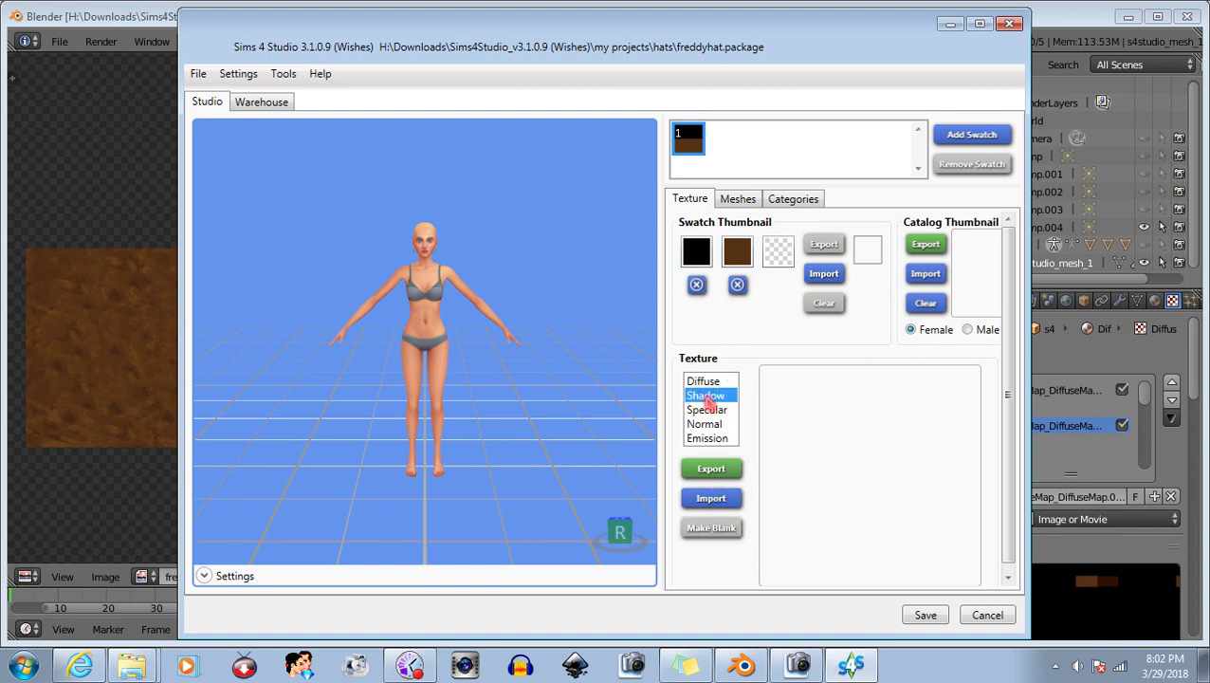
{"action": "left_click", "coordinate": [707, 410]}
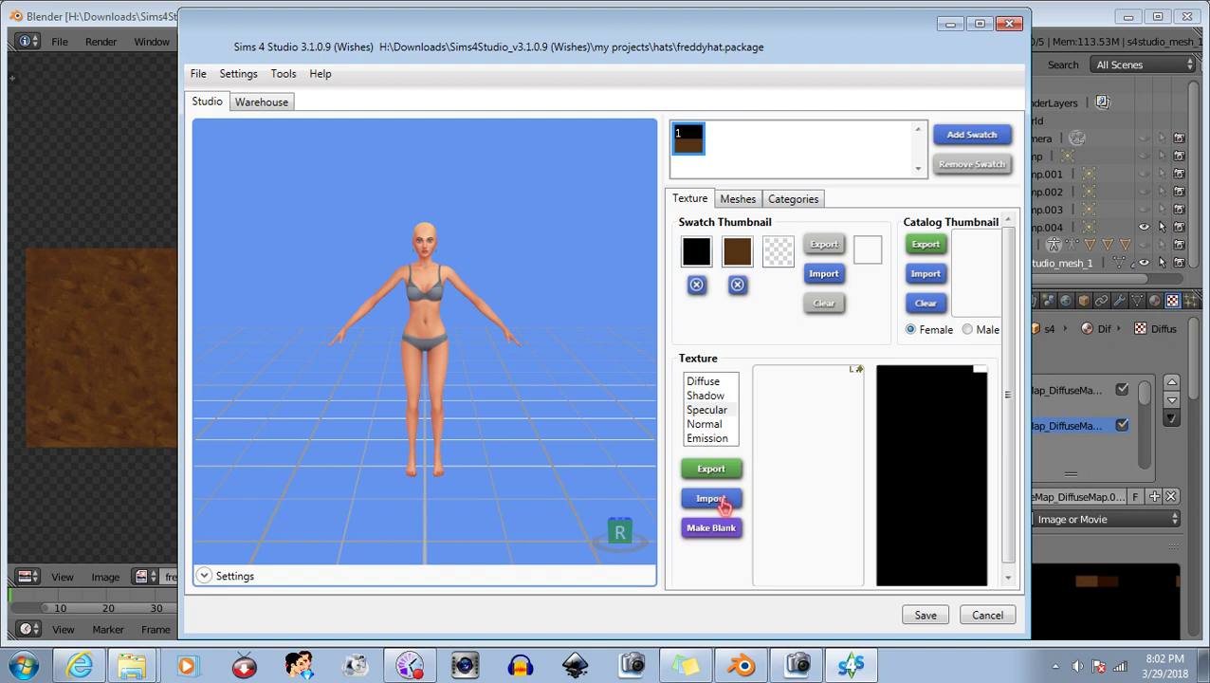
{"action": "left_click", "coordinate": [721, 500]}
{"action": "double_click", "coordinate": [585, 298]}
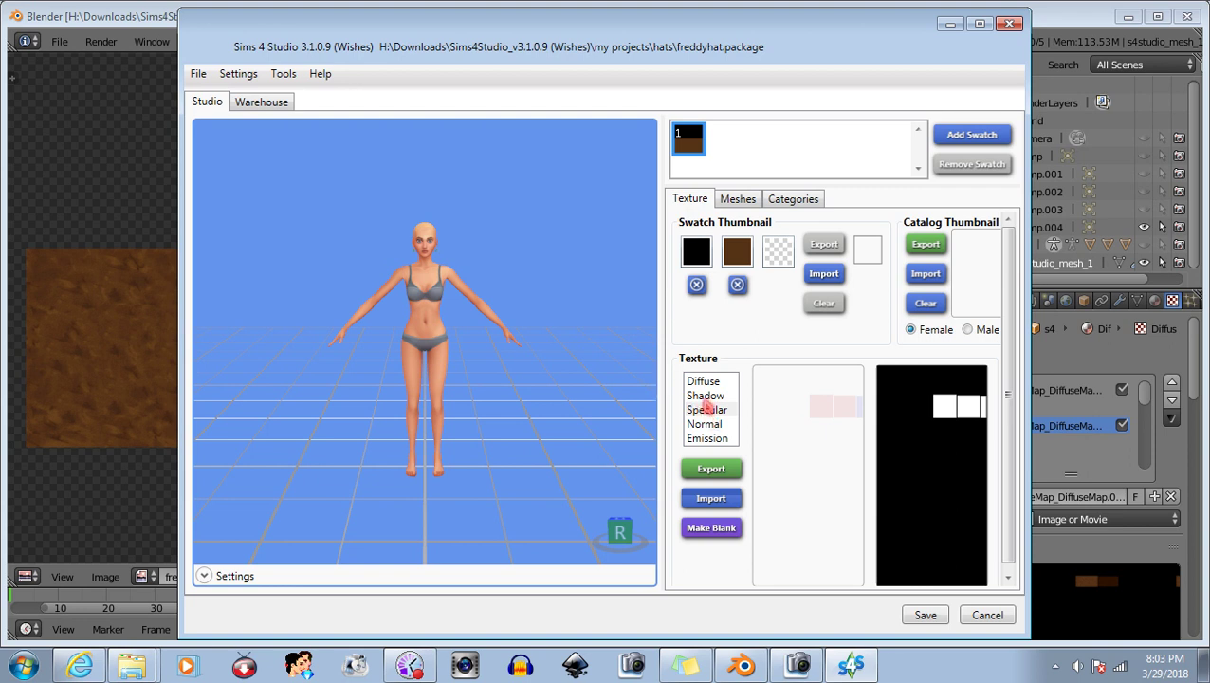
Import the grey freddyhatnorm map into the Normal texture slot.
{"action": "left_click", "coordinate": [710, 424]}
{"action": "left_click", "coordinate": [712, 500]}
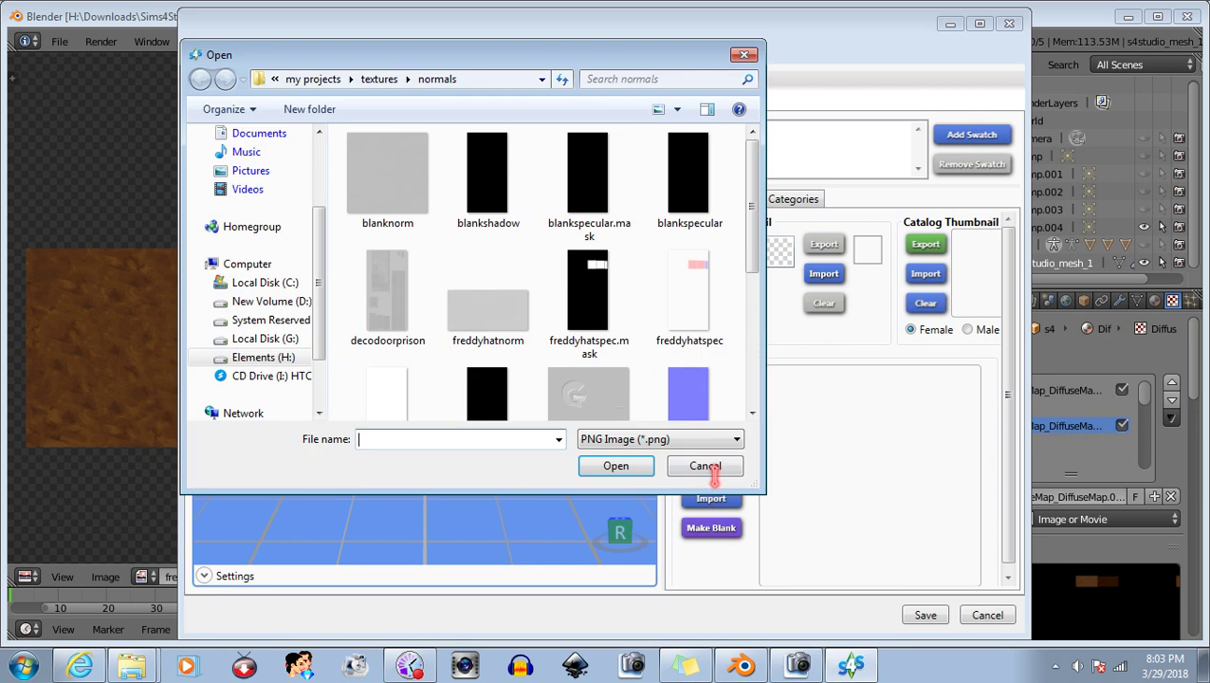
{"action": "double_click", "coordinate": [489, 315]}
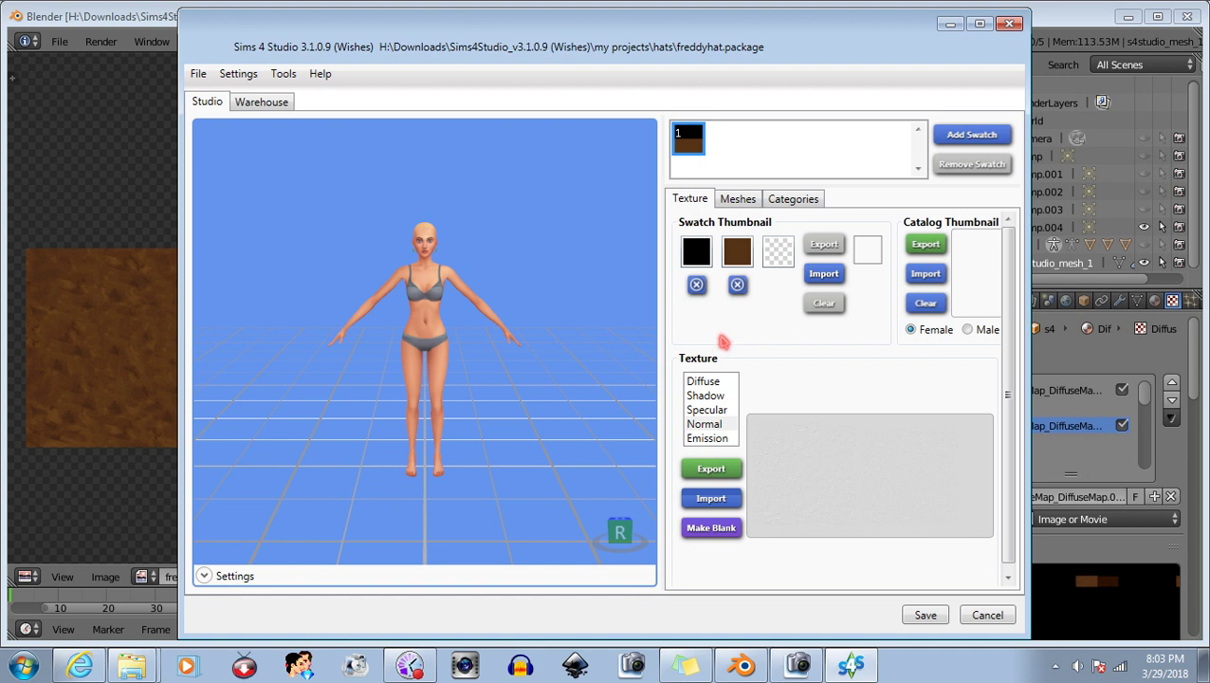
{"action": "left_click", "coordinate": [707, 385]}
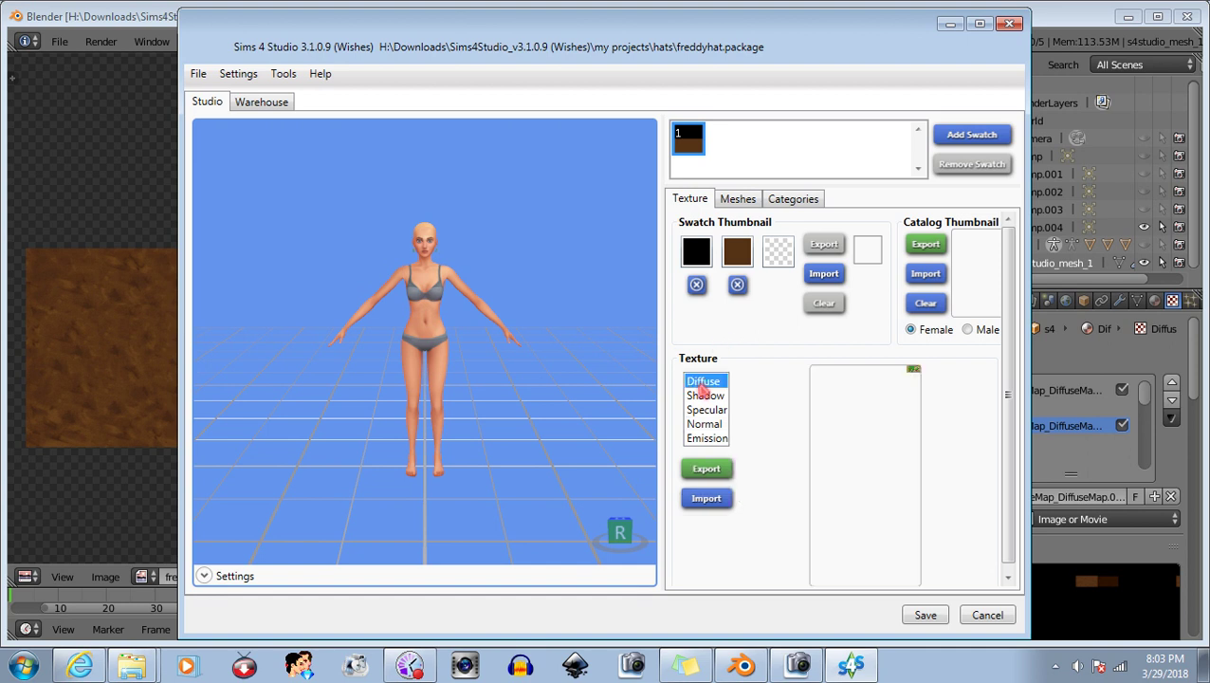
Import the brown freddyhat image from the textures > hats folder as the Diffuse texture.
{"action": "left_click", "coordinate": [709, 497]}
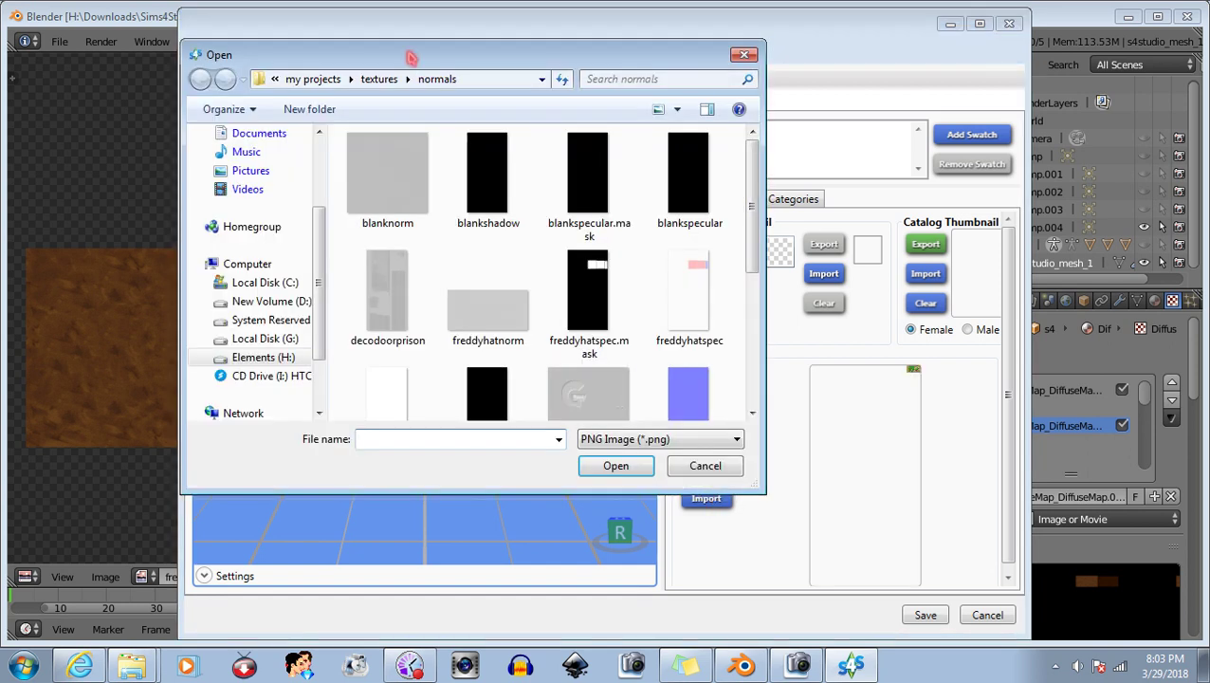
{"action": "left_click", "coordinate": [408, 80]}
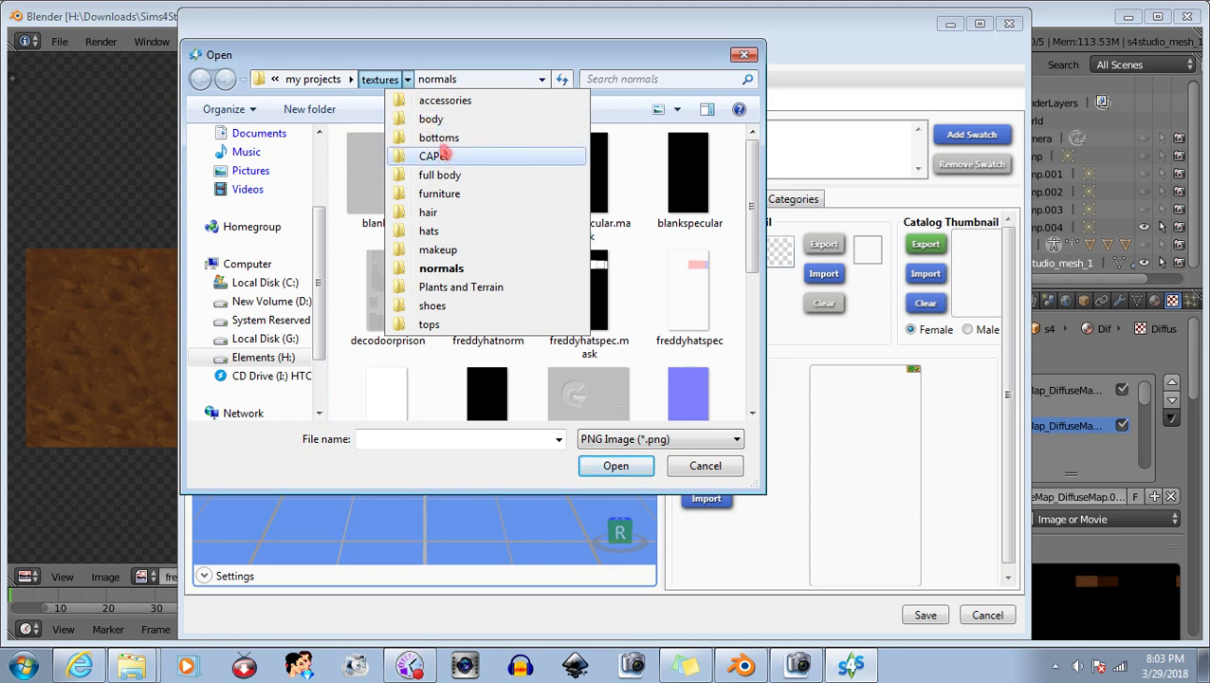
{"action": "left_click", "coordinate": [451, 231]}
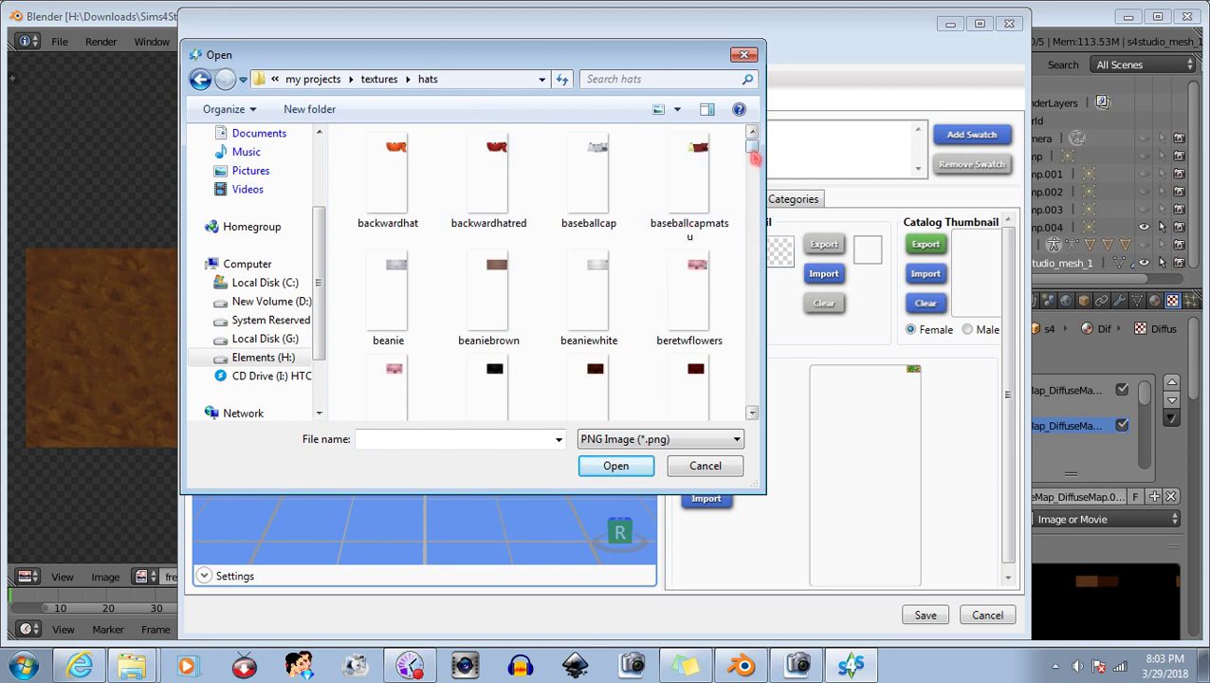
{"action": "left_click_drag", "start_coordinate": [754, 157], "coordinate": [754, 256]}
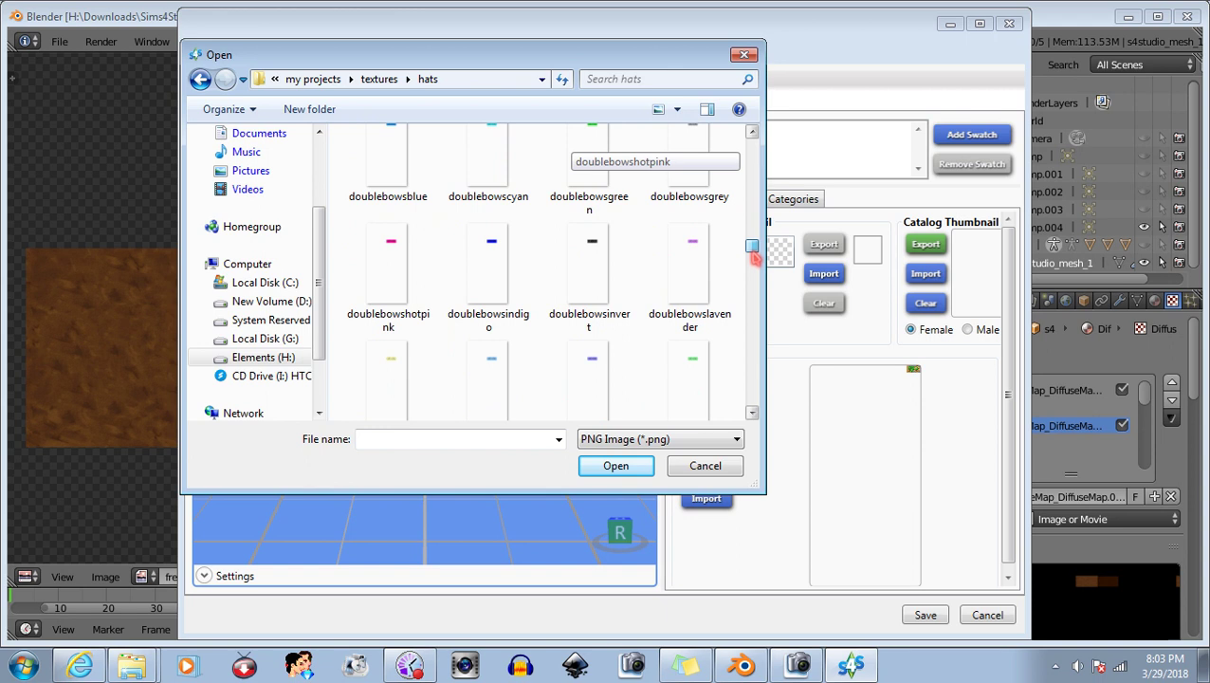
{"action": "left_click_drag", "start_coordinate": [754, 256], "coordinate": [754, 275]}
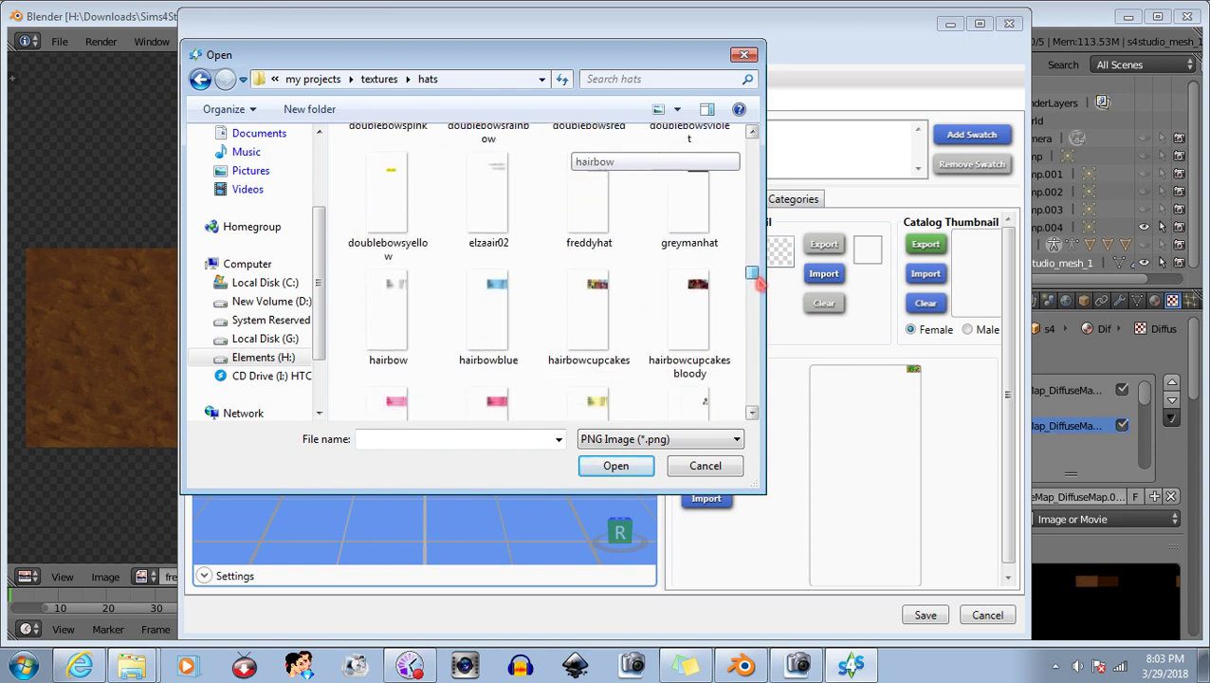
{"action": "double_click", "coordinate": [609, 221]}
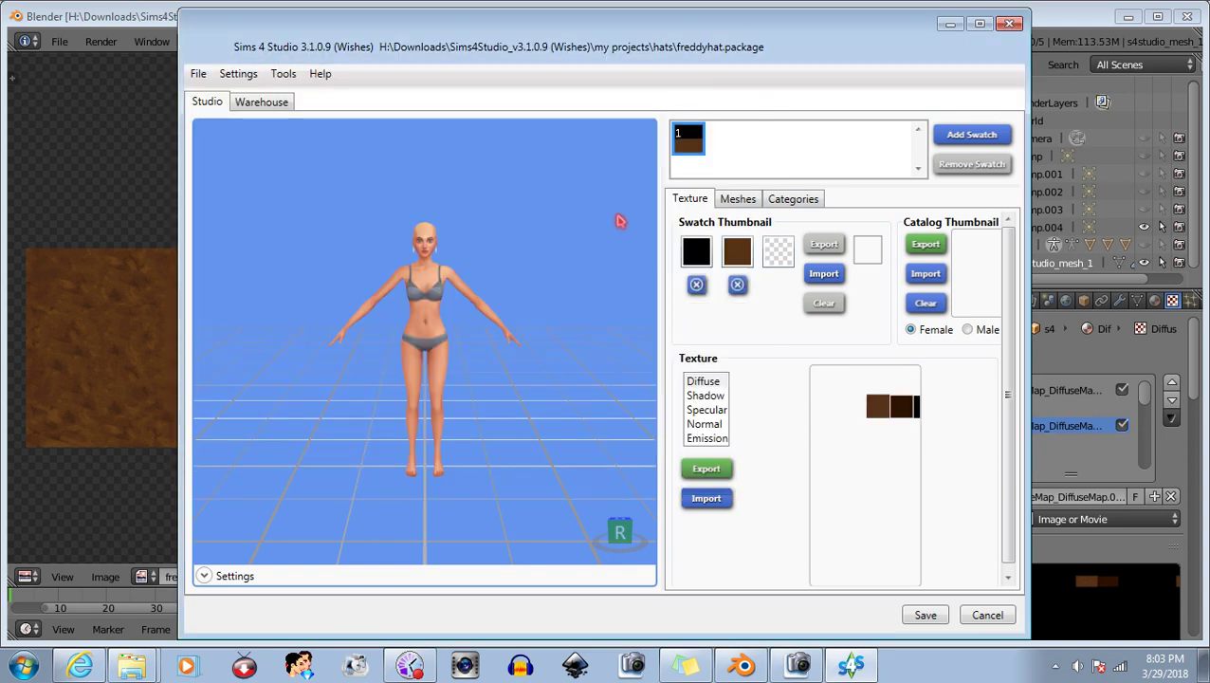
Save freddyhat.package and dismiss the saved confirmation.
{"action": "middle_click_drag", "start_coordinate": [442, 374], "coordinate": [464, 399]}
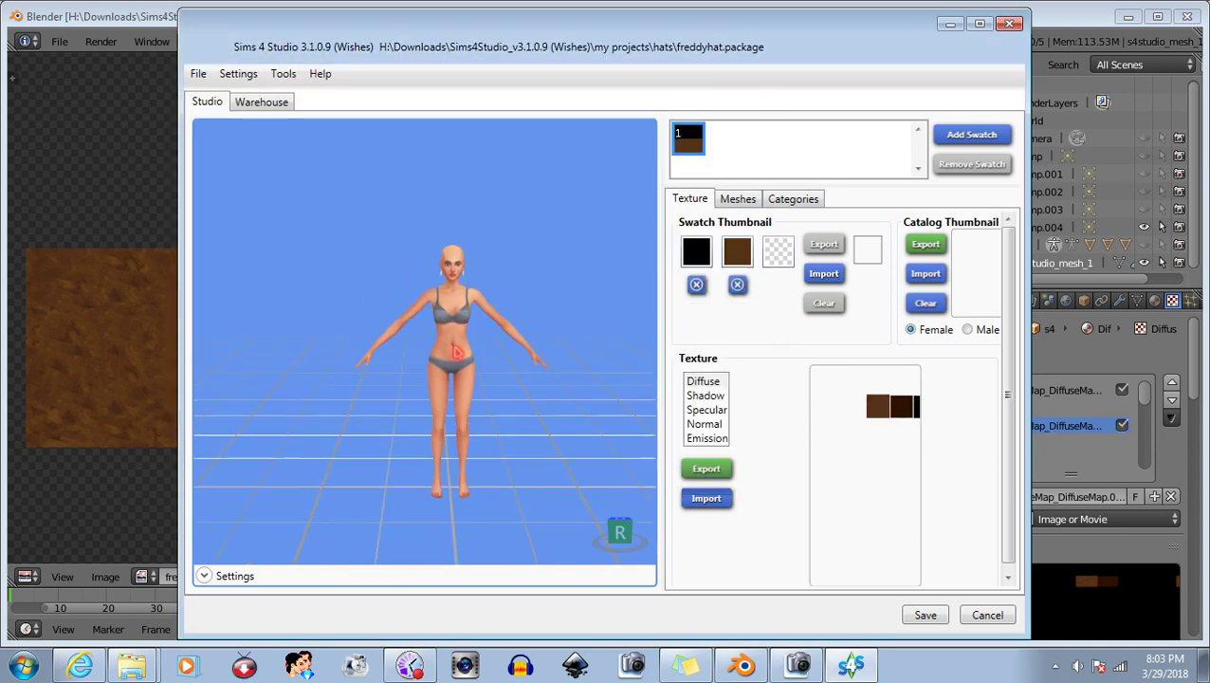
{"action": "right_click_drag", "start_coordinate": [458, 353], "coordinate": [527, 386]}
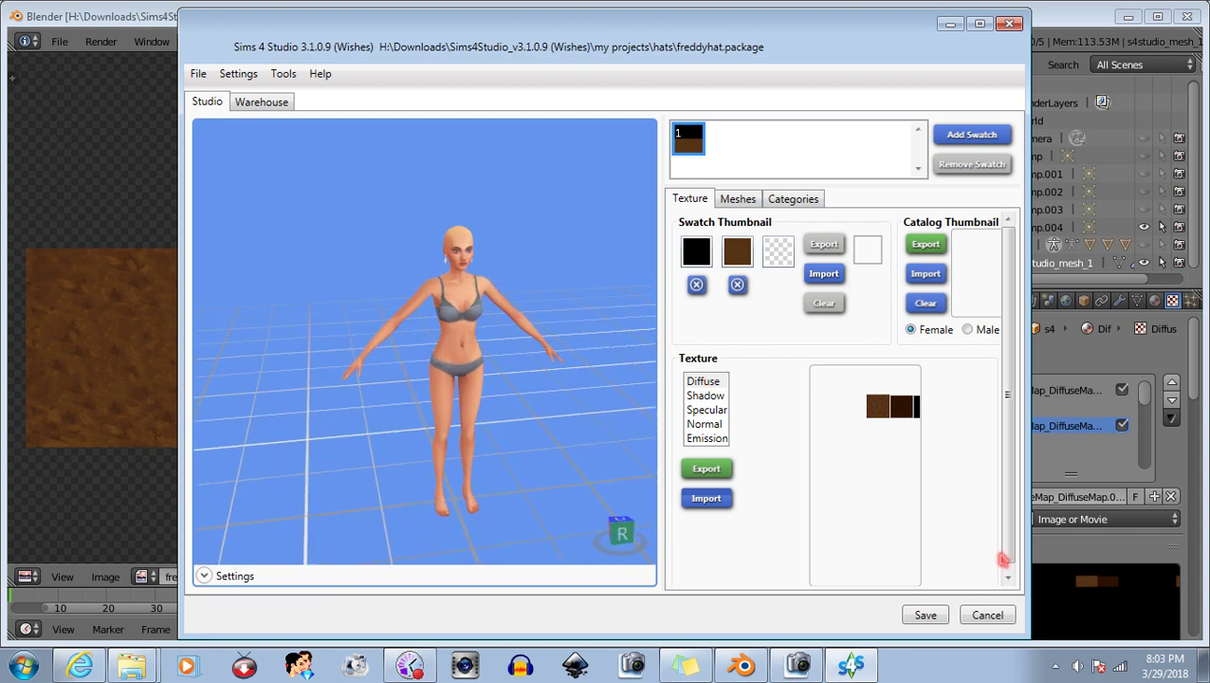
{"action": "left_click", "coordinate": [931, 613]}
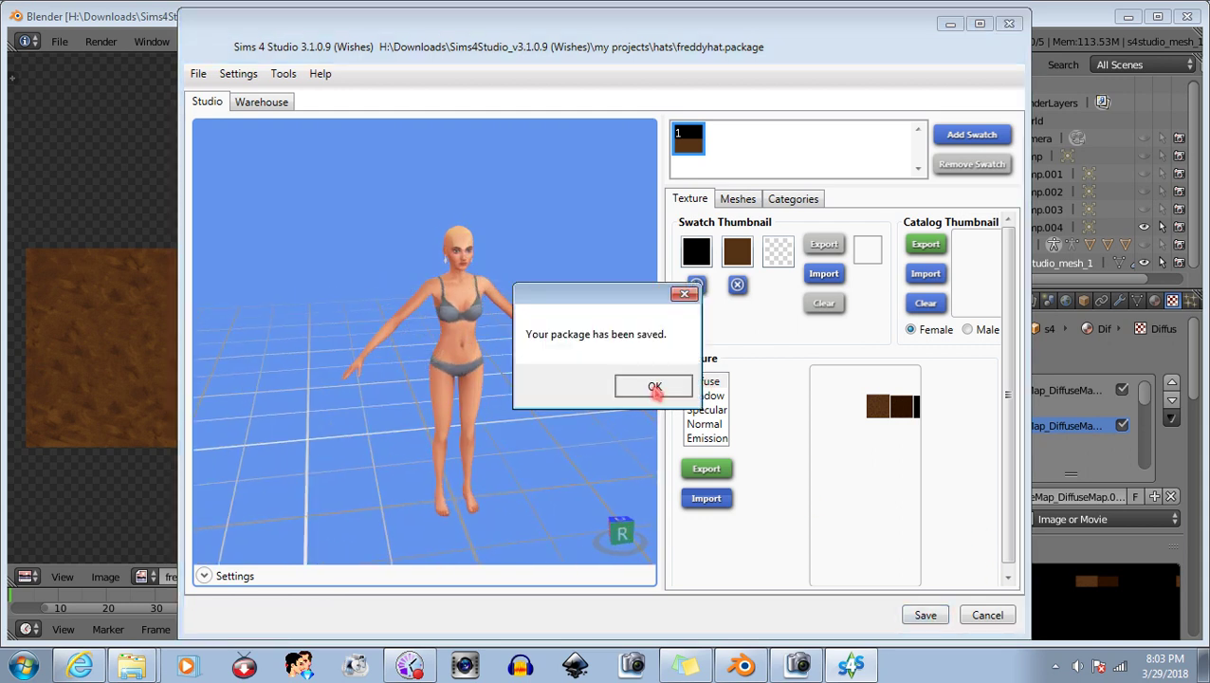
{"action": "left_click", "coordinate": [654, 388]}
Show the Meshes tab listing LOD 0 with 882 vertices and 444 polygons.
{"action": "right_click_drag", "start_coordinate": [494, 327], "coordinate": [475, 376]}
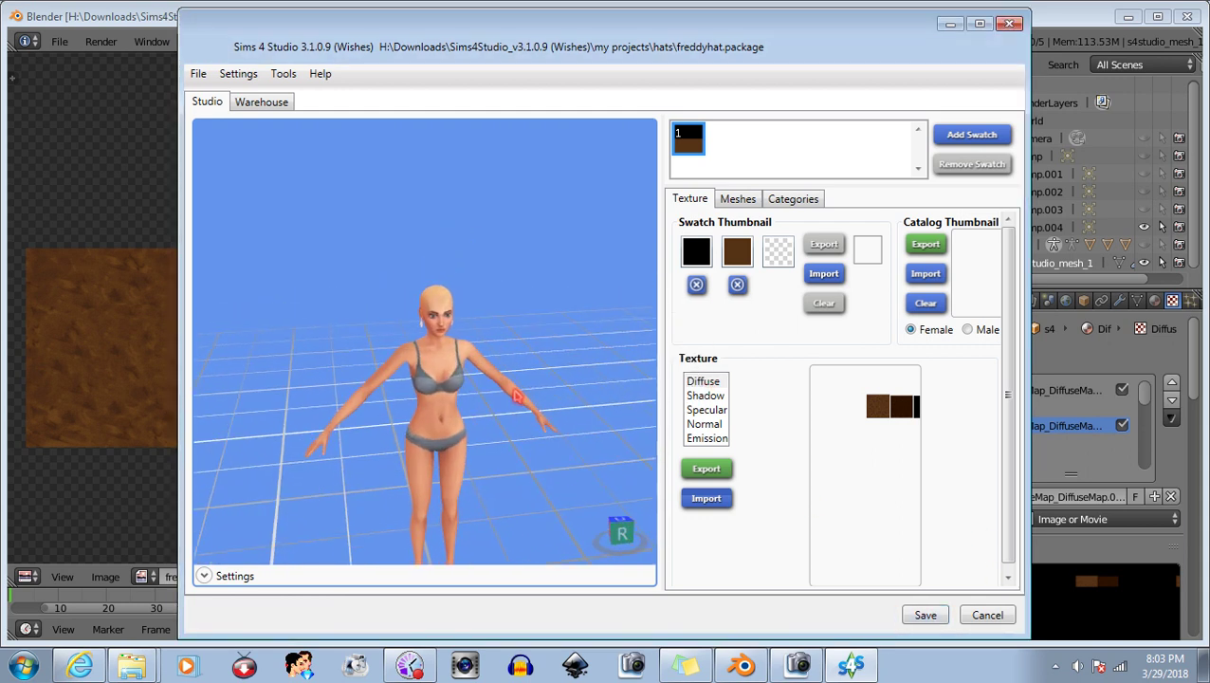
{"action": "scroll", "coordinate": [475, 375], "scroll_direction": "up", "scroll_amount": 3}
{"action": "mouse_move", "coordinate": [475, 376]}
{"action": "left_mouse_down"}
{"action": "mouse_move", "coordinate": [407, 278]}
{"action": "mouse_move", "coordinate": [442, 385]}
{"action": "left_mouse_up"}
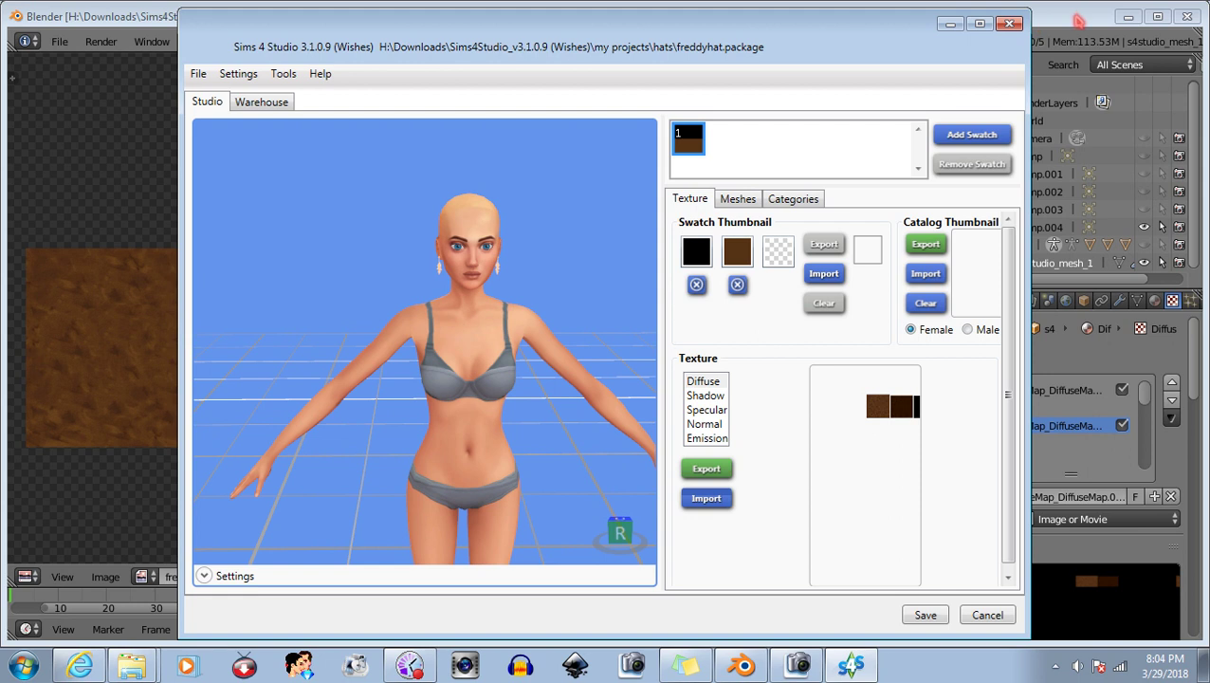
{"action": "left_click", "coordinate": [736, 198]}
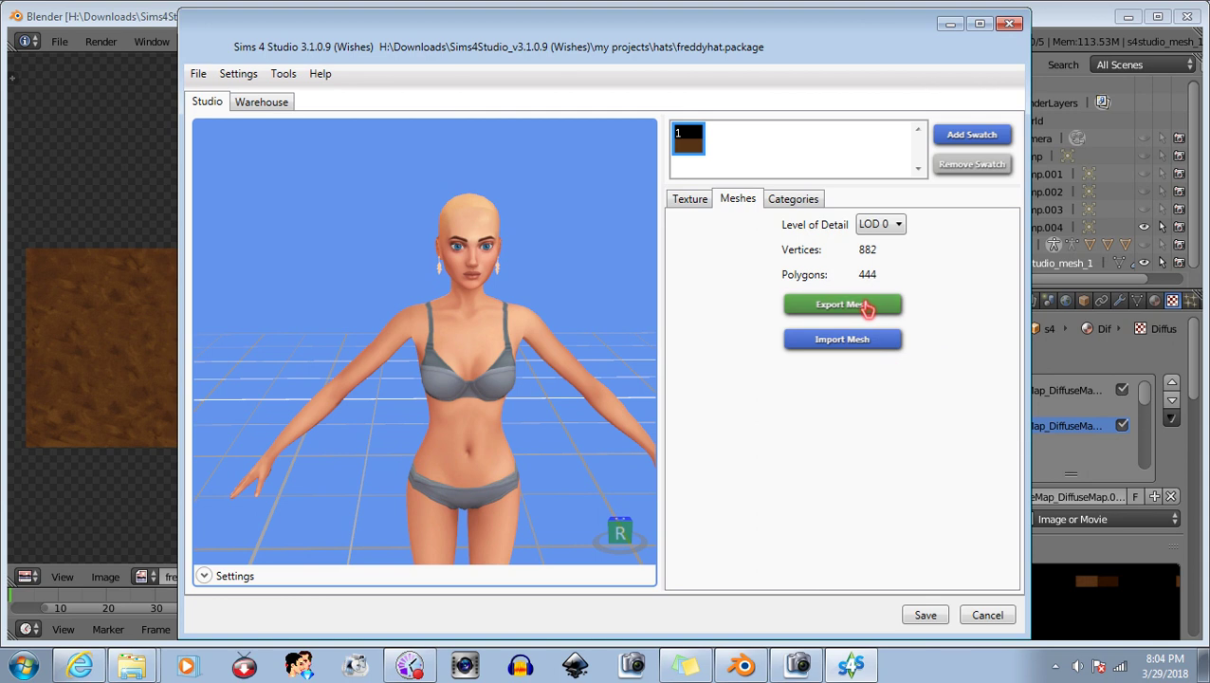
{"action": "left_click", "coordinate": [865, 306]}
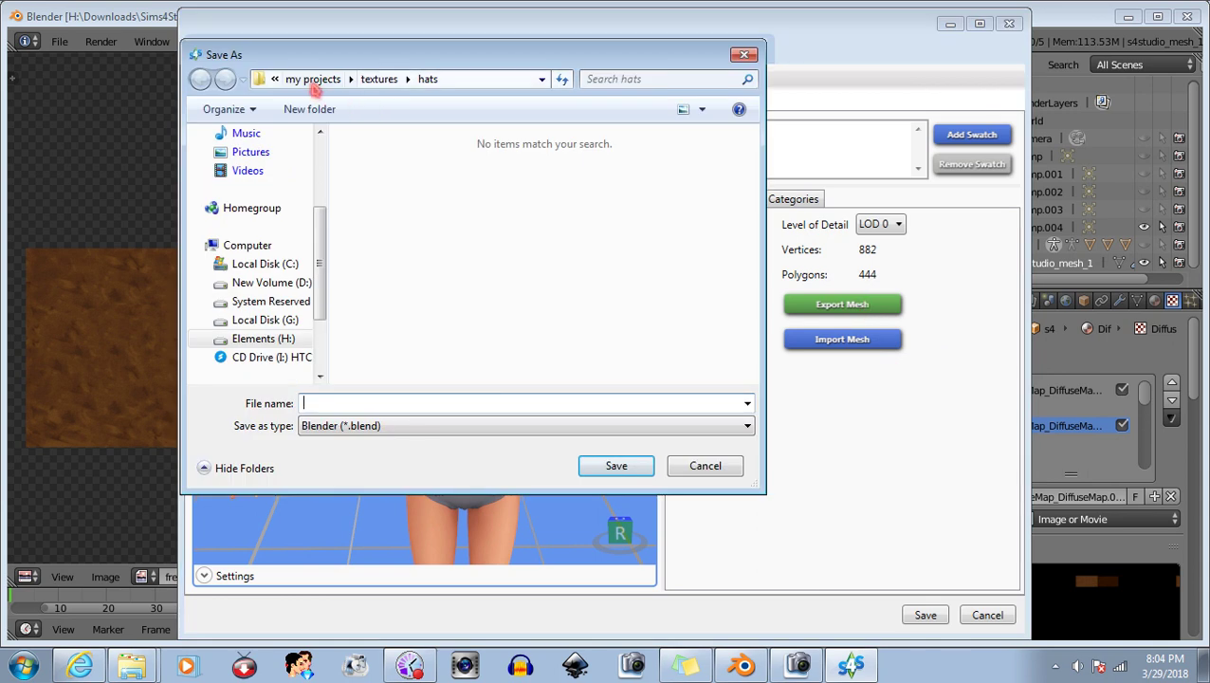
{"action": "left_click", "coordinate": [274, 80]}
{"action": "left_click", "coordinate": [282, 99]}
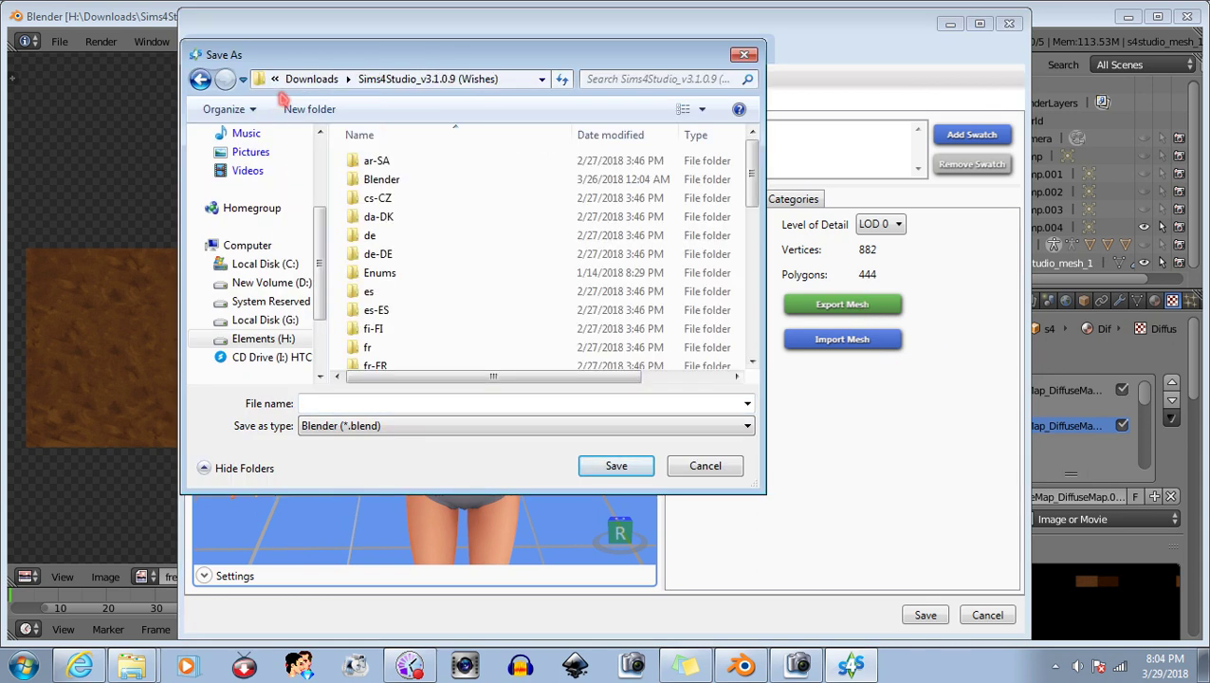
{"action": "double_click", "coordinate": [424, 184]}
{"action": "left_click_drag", "start_coordinate": [750, 166], "coordinate": [749, 319]}
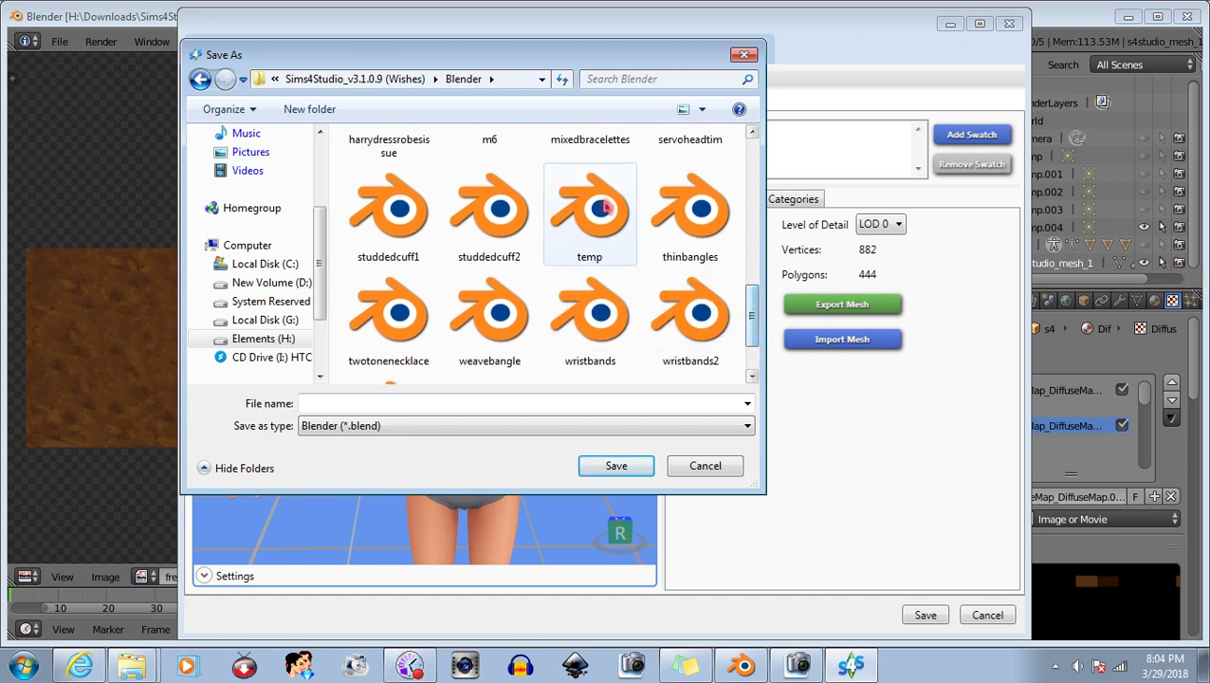
{"action": "double_click", "coordinate": [589, 204]}
{"action": "left_click", "coordinate": [677, 405]}
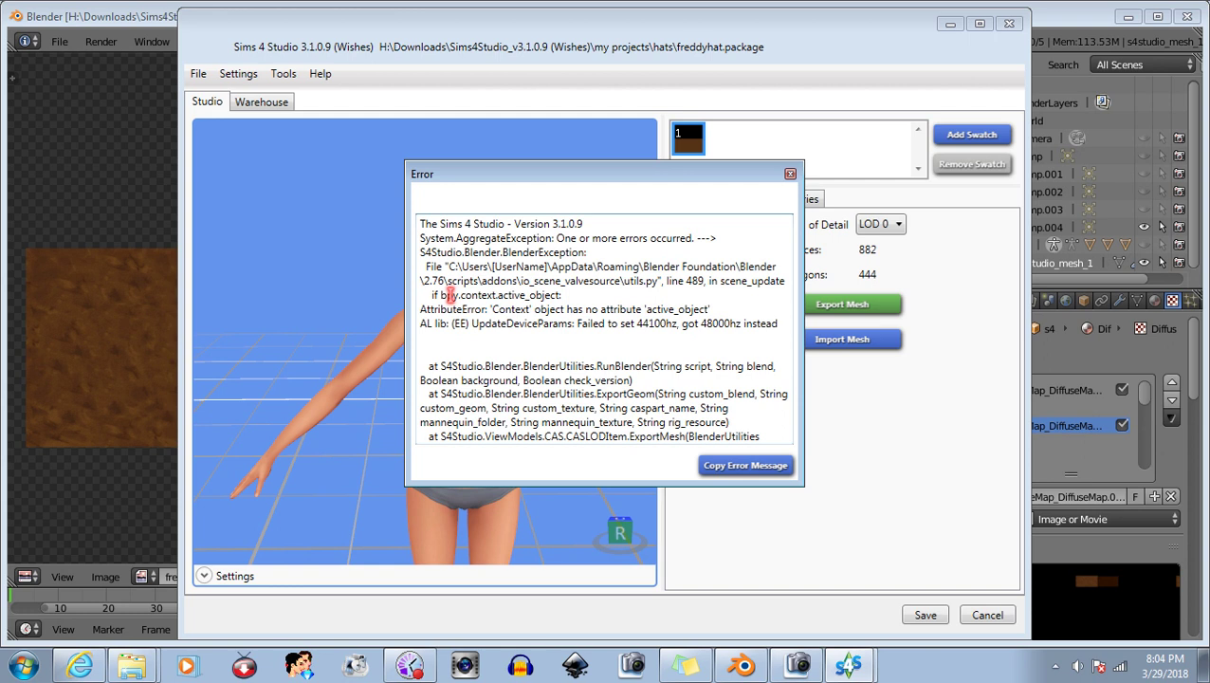
{"action": "left_click", "coordinate": [790, 174]}
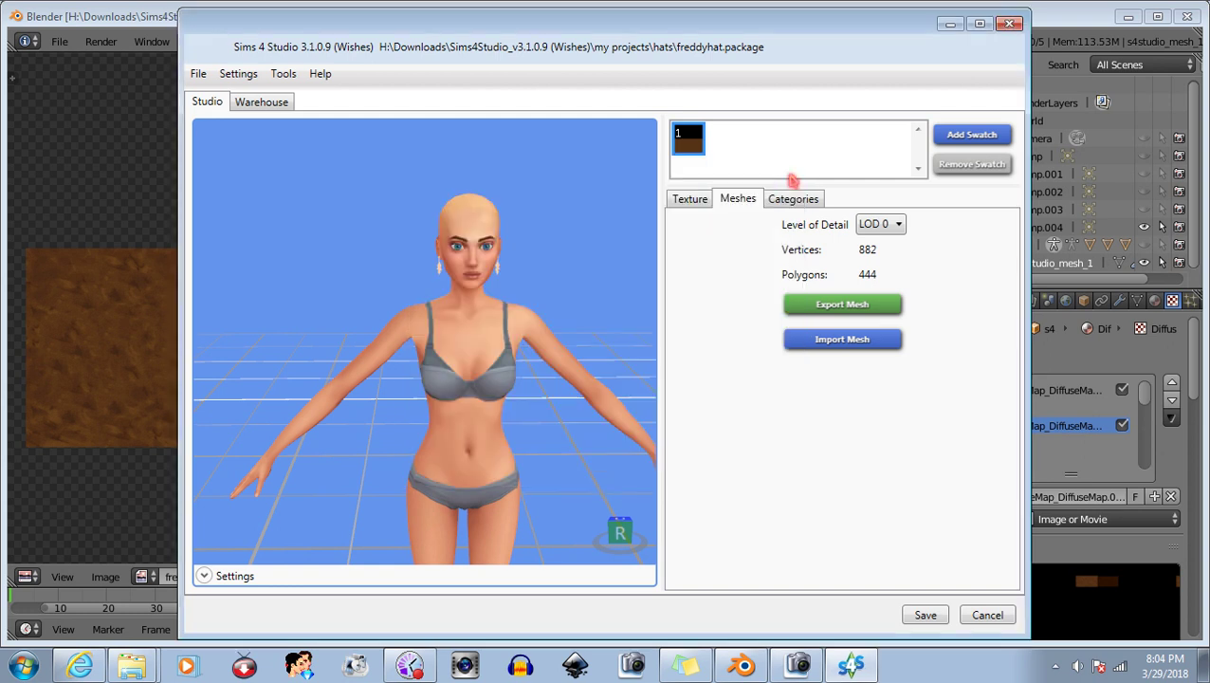
Close the freddyhat package editor and switch back to Blender.
{"action": "left_click", "coordinate": [986, 614]}
{"action": "left_click", "coordinate": [58, 42]}
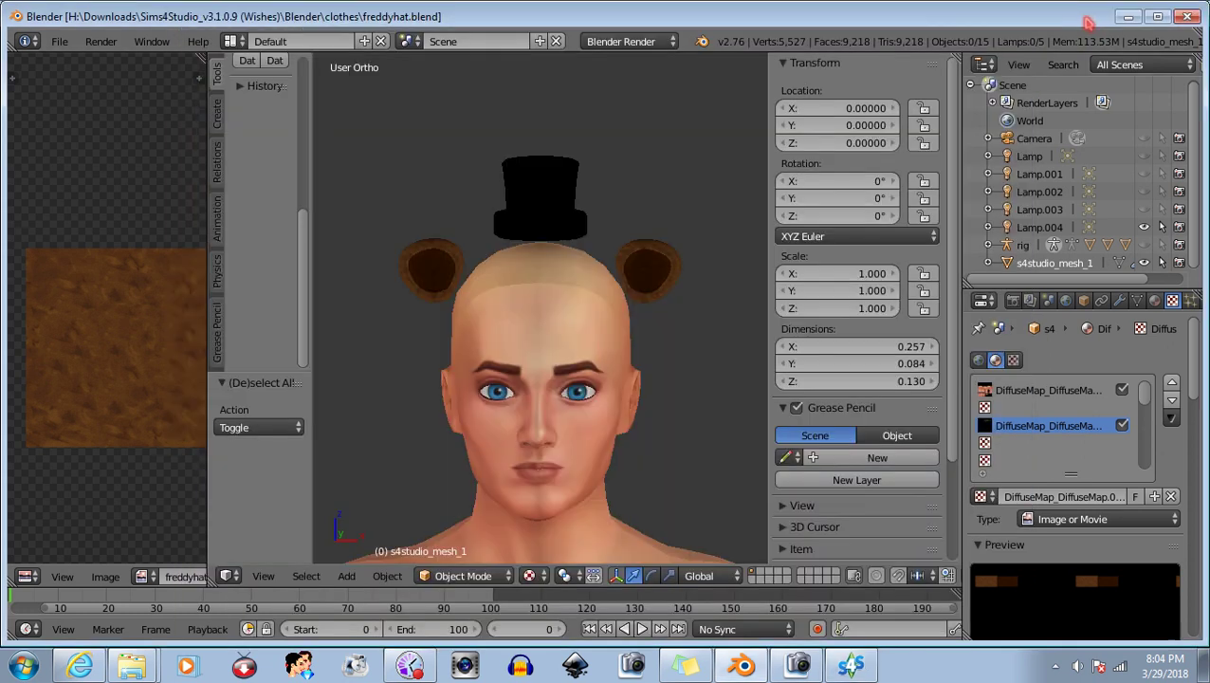
{"action": "left_click", "coordinate": [59, 42]}
{"action": "left_click", "coordinate": [59, 42]}
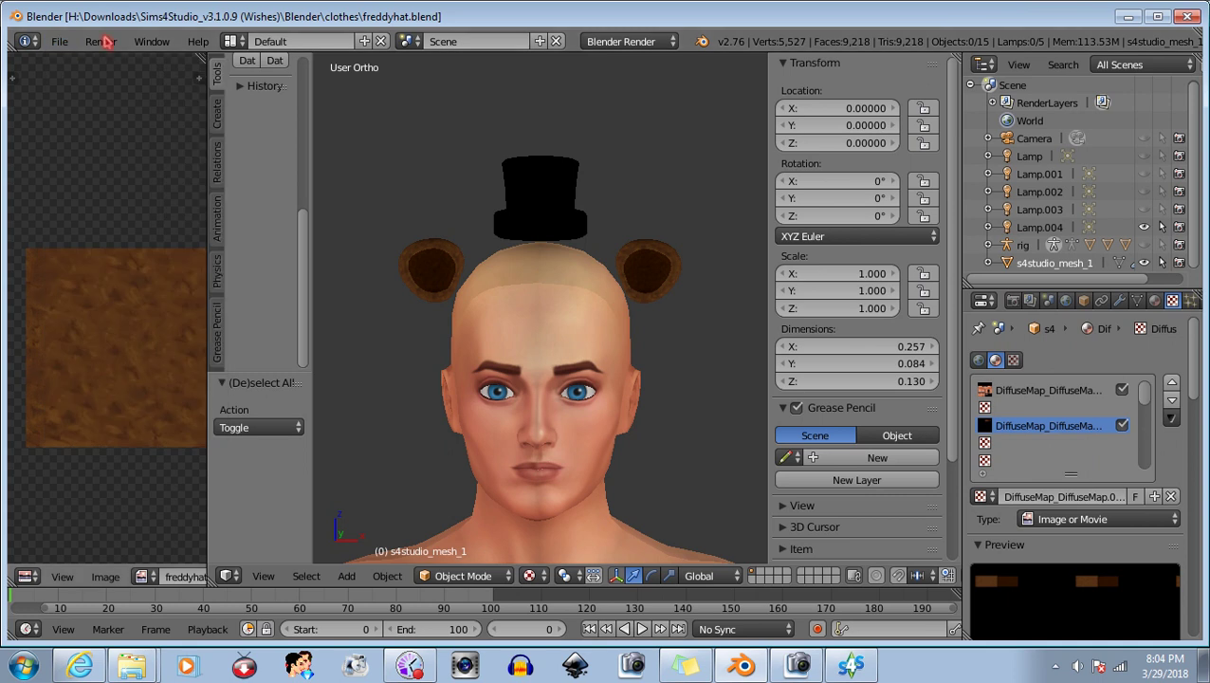
{"action": "left_click", "coordinate": [58, 41]}
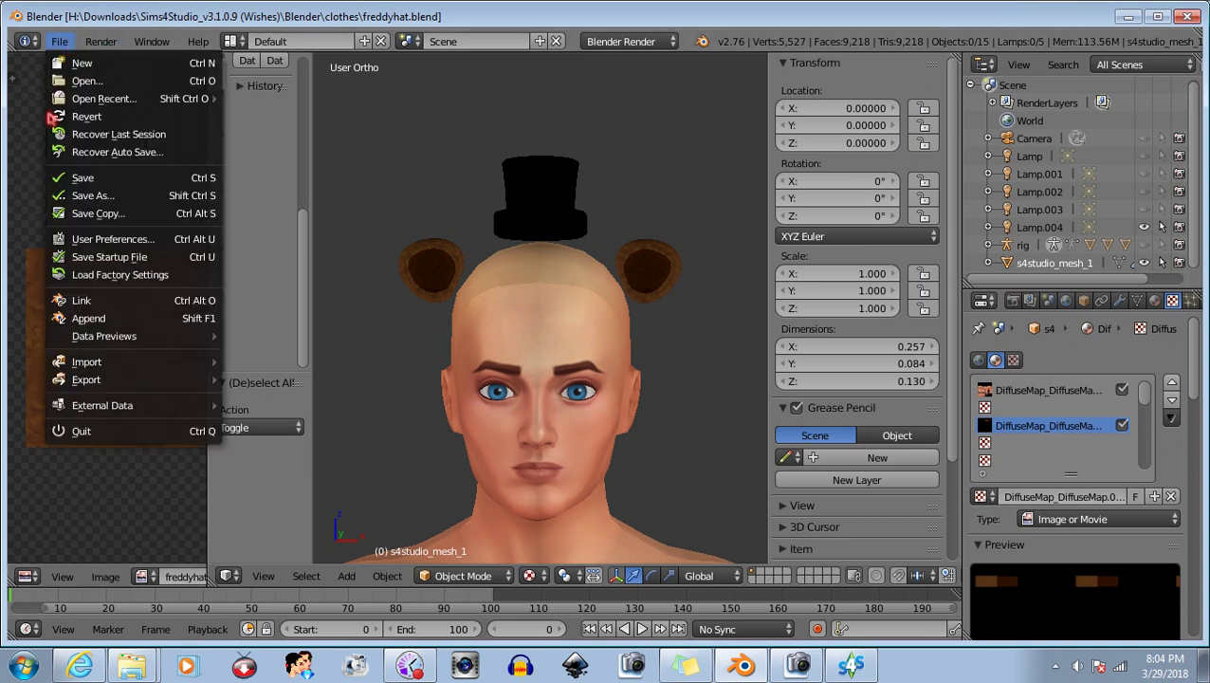
Disable the Blender Source Tools add-on, save user settings and close the preferences window.
{"action": "left_click", "coordinate": [131, 242]}
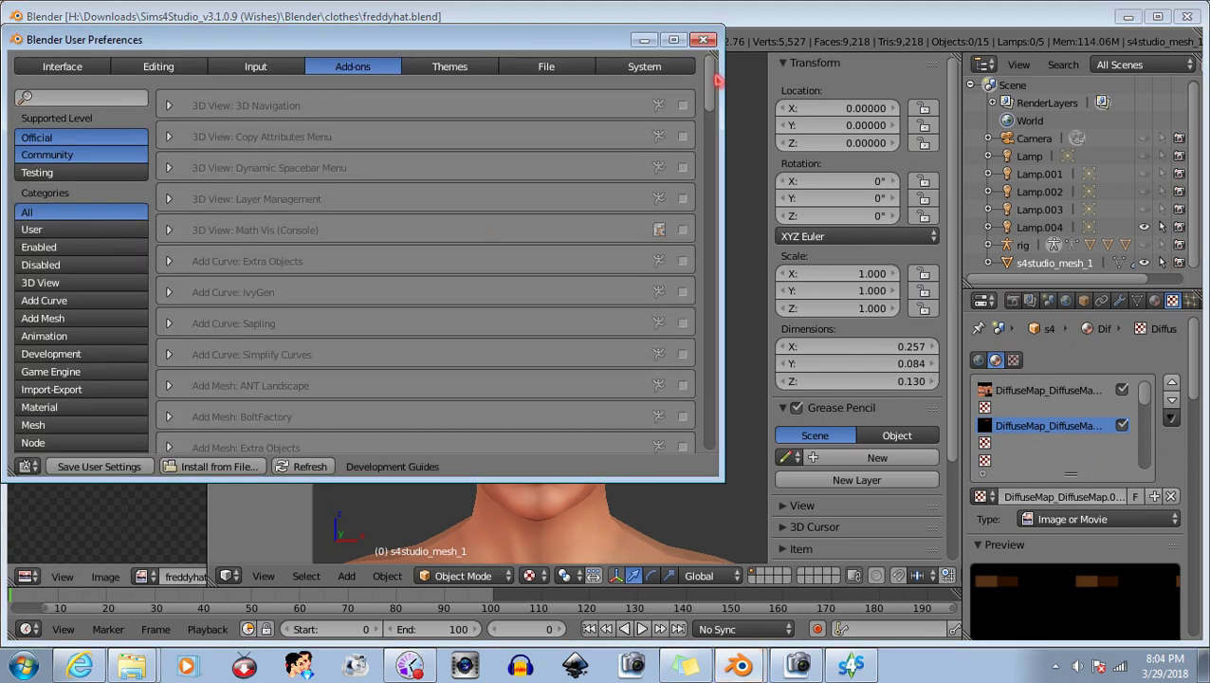
{"action": "left_click_drag", "start_coordinate": [718, 81], "coordinate": [716, 161]}
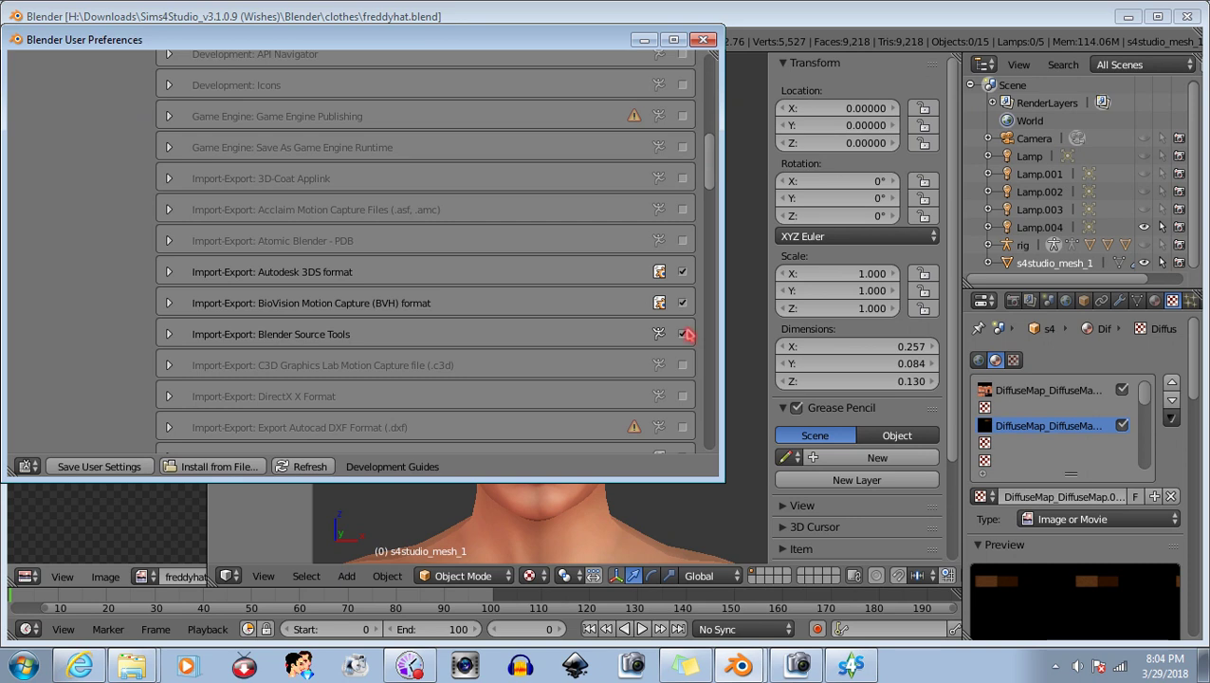
{"action": "left_click", "coordinate": [682, 337]}
{"action": "left_click", "coordinate": [95, 467]}
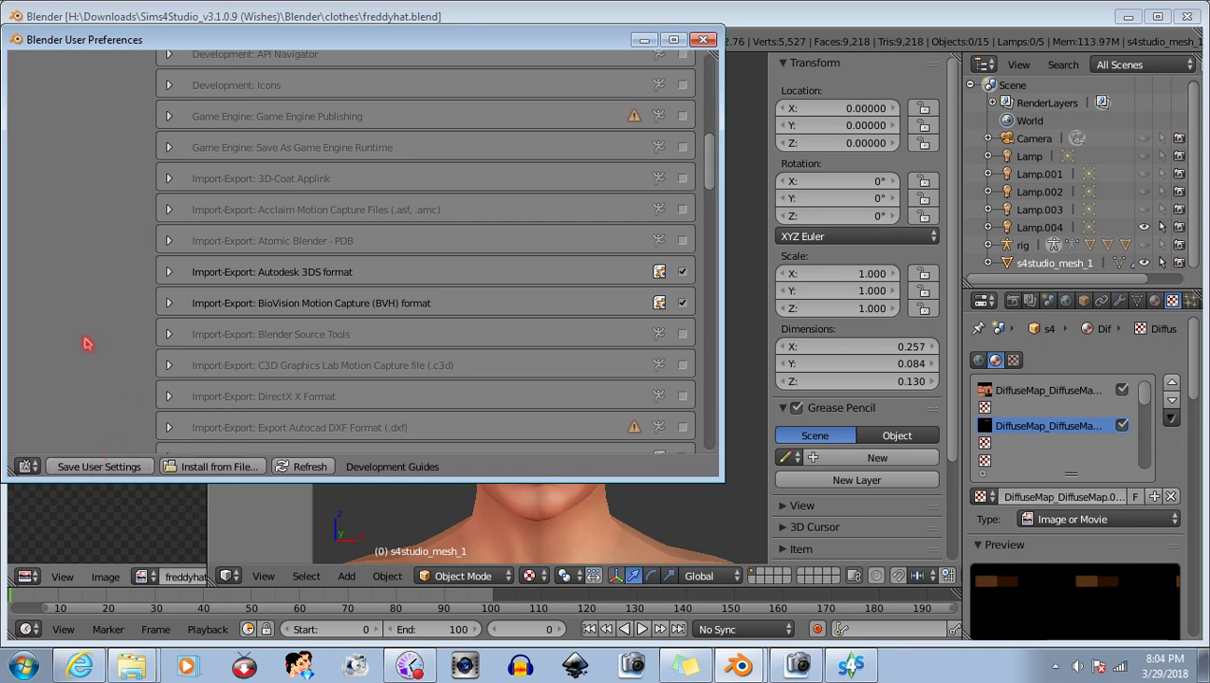
{"action": "left_click", "coordinate": [703, 39]}
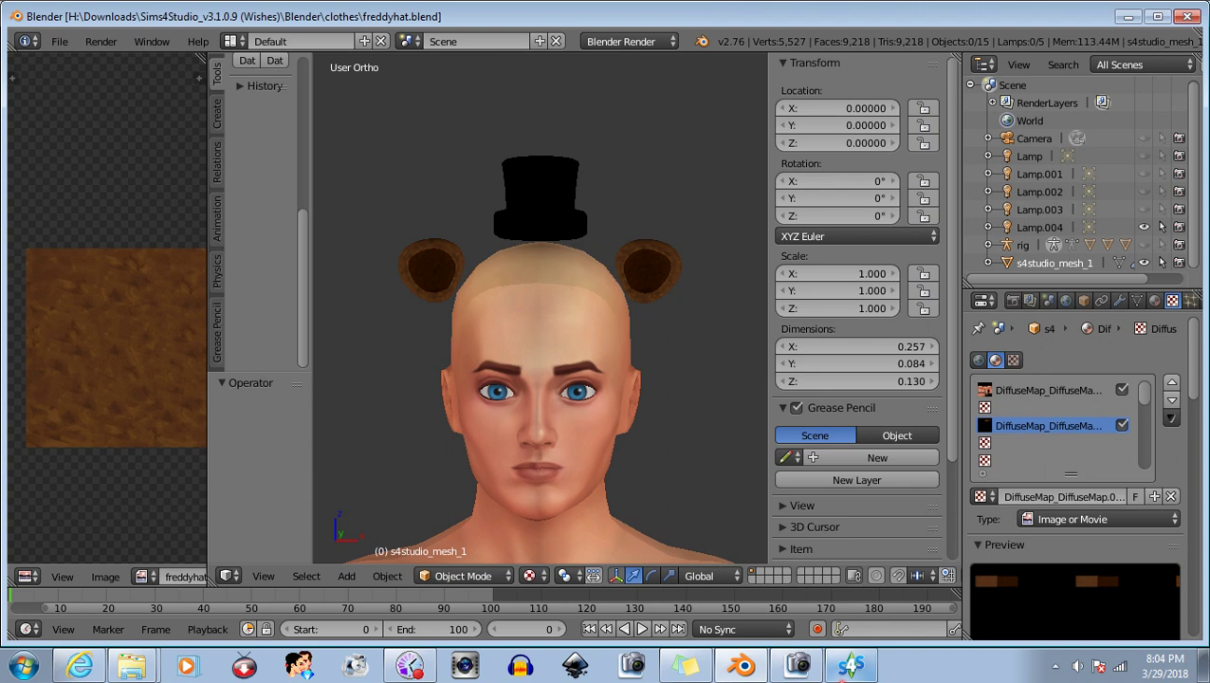
{"action": "left_click", "coordinate": [851, 666]}
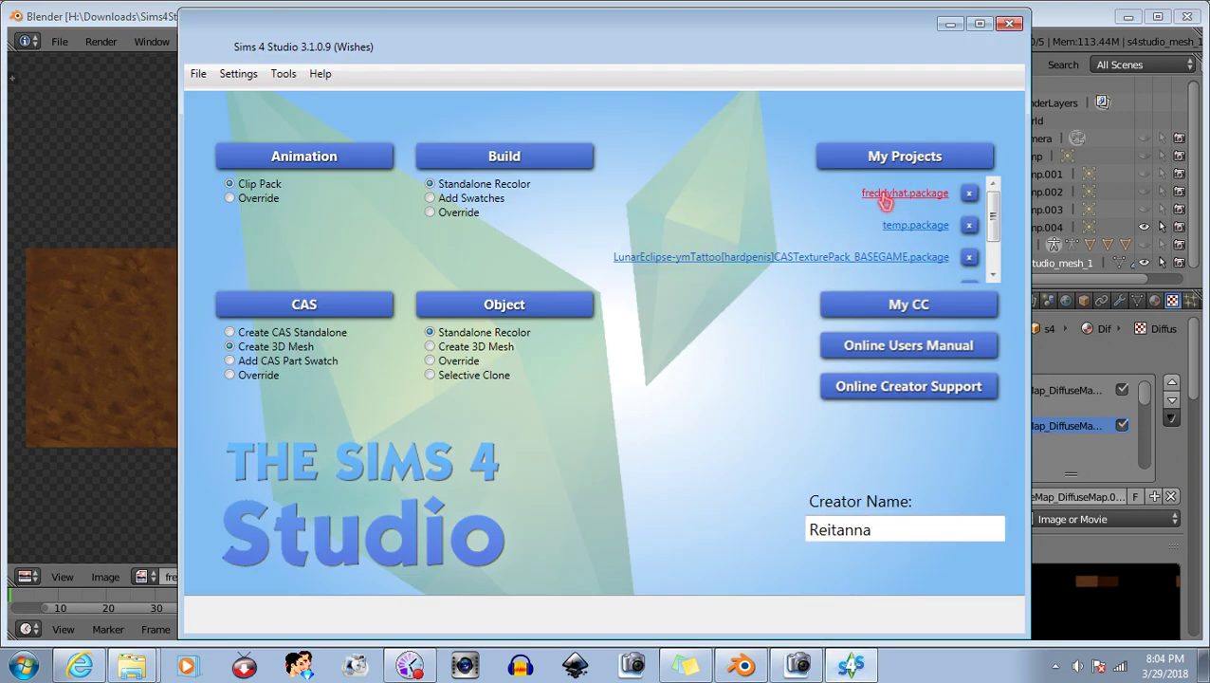
Open the freddyhat.package project and inspect the model in the 3D preview.
{"action": "left_click", "coordinate": [884, 195]}
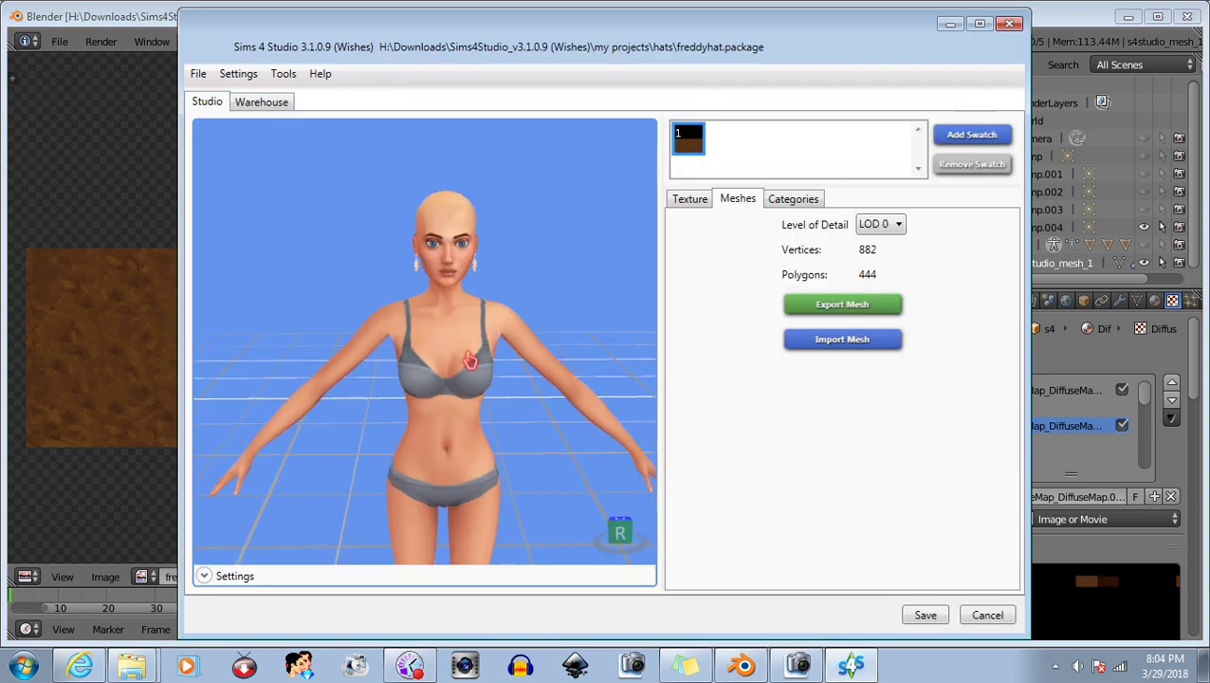
{"action": "scroll", "coordinate": [433, 350], "scroll_direction": "up", "scroll_amount": 3}
{"action": "left_click_drag", "start_coordinate": [433, 351], "coordinate": [419, 313]}
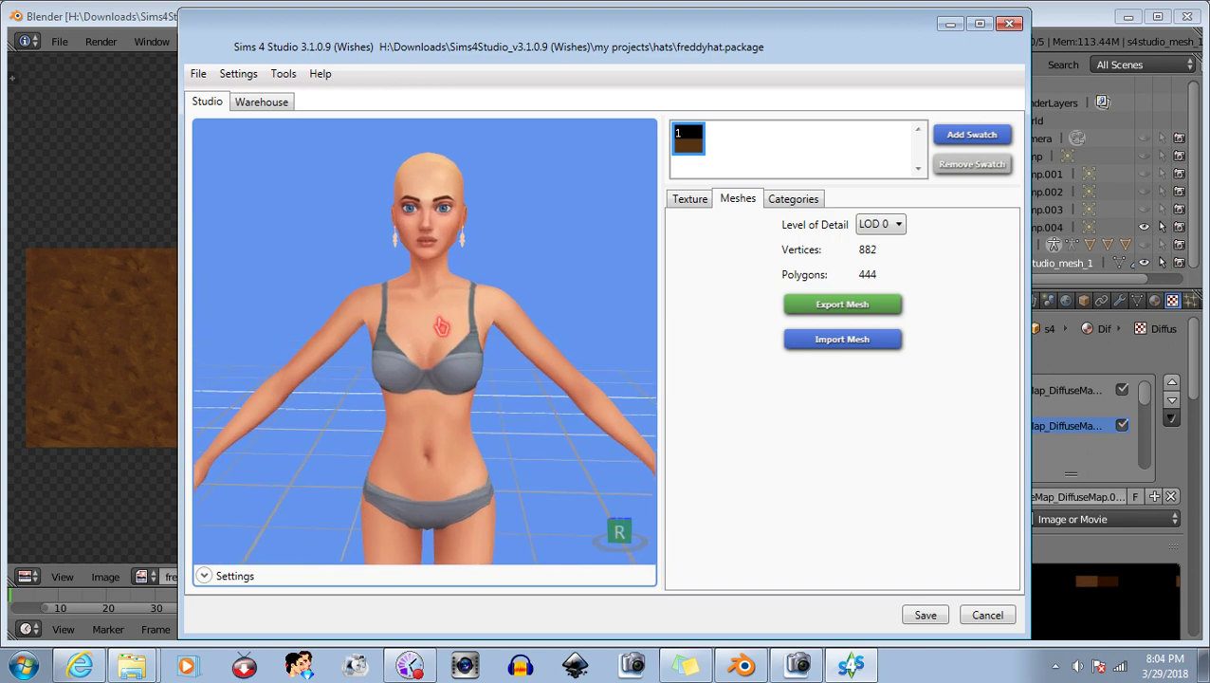
{"action": "left_click_drag", "start_coordinate": [344, 359], "coordinate": [424, 405]}
{"action": "mouse_move", "coordinate": [351, 418]}
{"action": "left_mouse_down"}
{"action": "mouse_move", "coordinate": [668, 358]}
{"action": "mouse_move", "coordinate": [343, 327]}
{"action": "mouse_move", "coordinate": [402, 256]}
{"action": "left_mouse_up"}
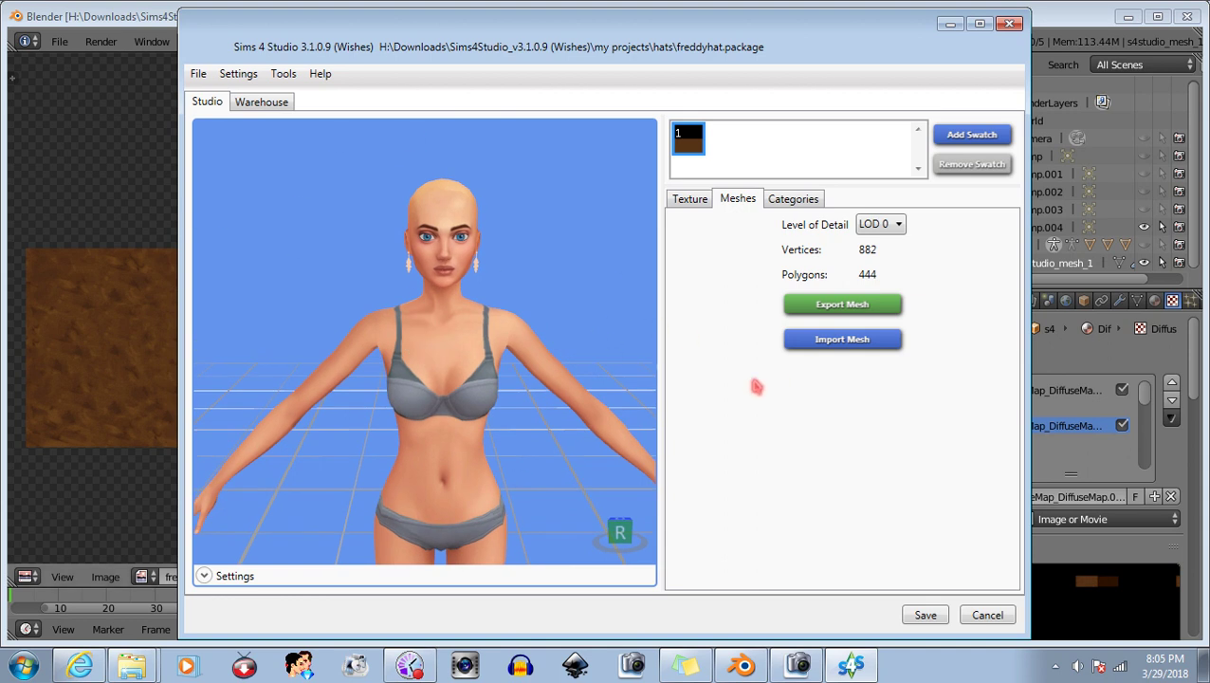
Export the LOD 0 mesh over temp.blend, confirming the overwrite.
{"action": "left_click", "coordinate": [820, 314]}
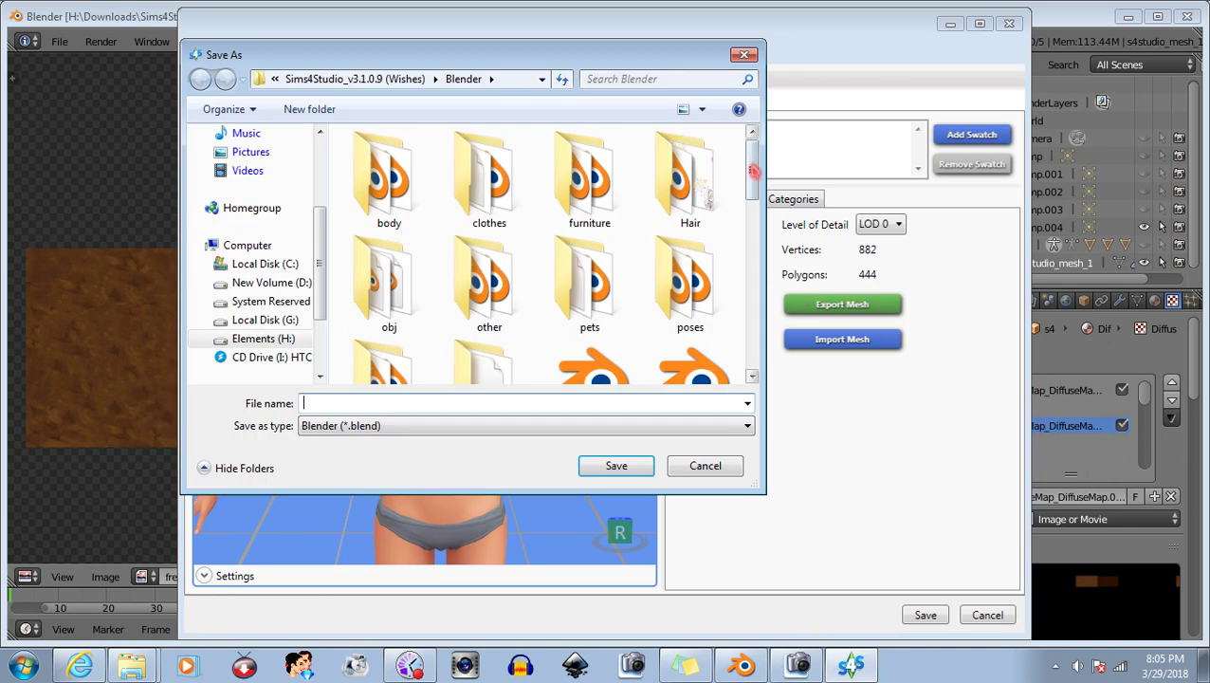
{"action": "left_click_drag", "start_coordinate": [755, 154], "coordinate": [756, 338]}
{"action": "scroll", "coordinate": [664, 285], "scroll_direction": "up", "scroll_amount": 2}
{"action": "scroll", "coordinate": [617, 265], "scroll_direction": "up", "scroll_amount": 2}
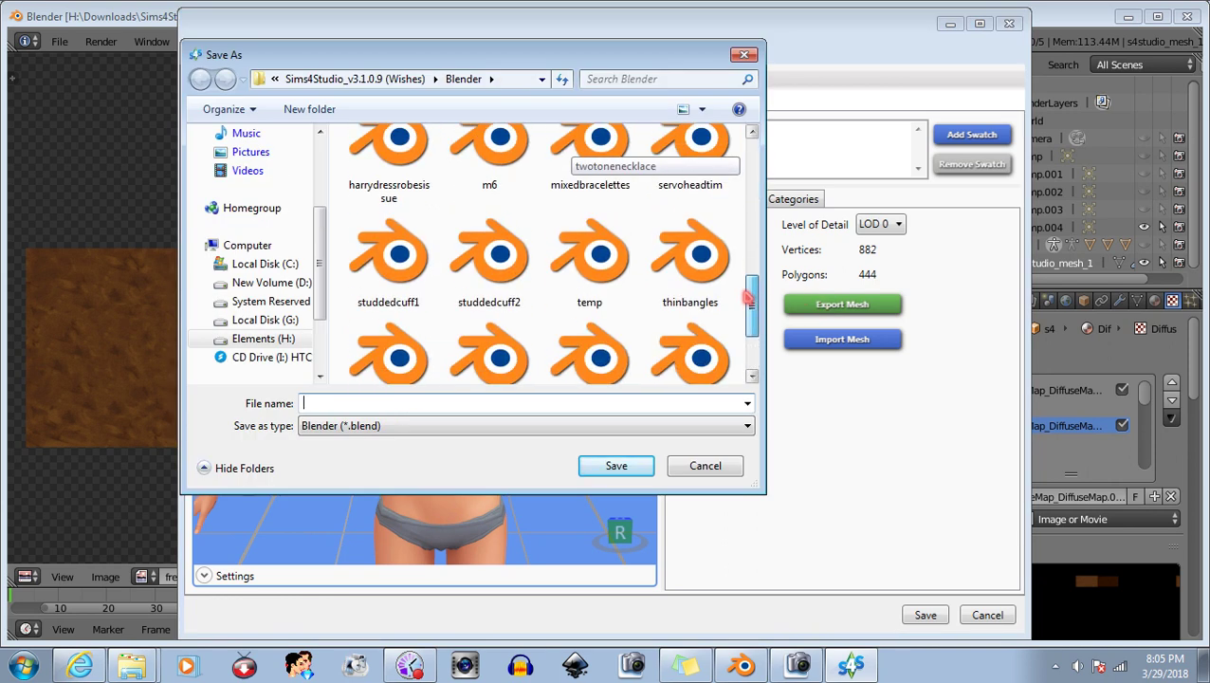
{"action": "double_click", "coordinate": [590, 242]}
{"action": "left_click", "coordinate": [663, 397]}
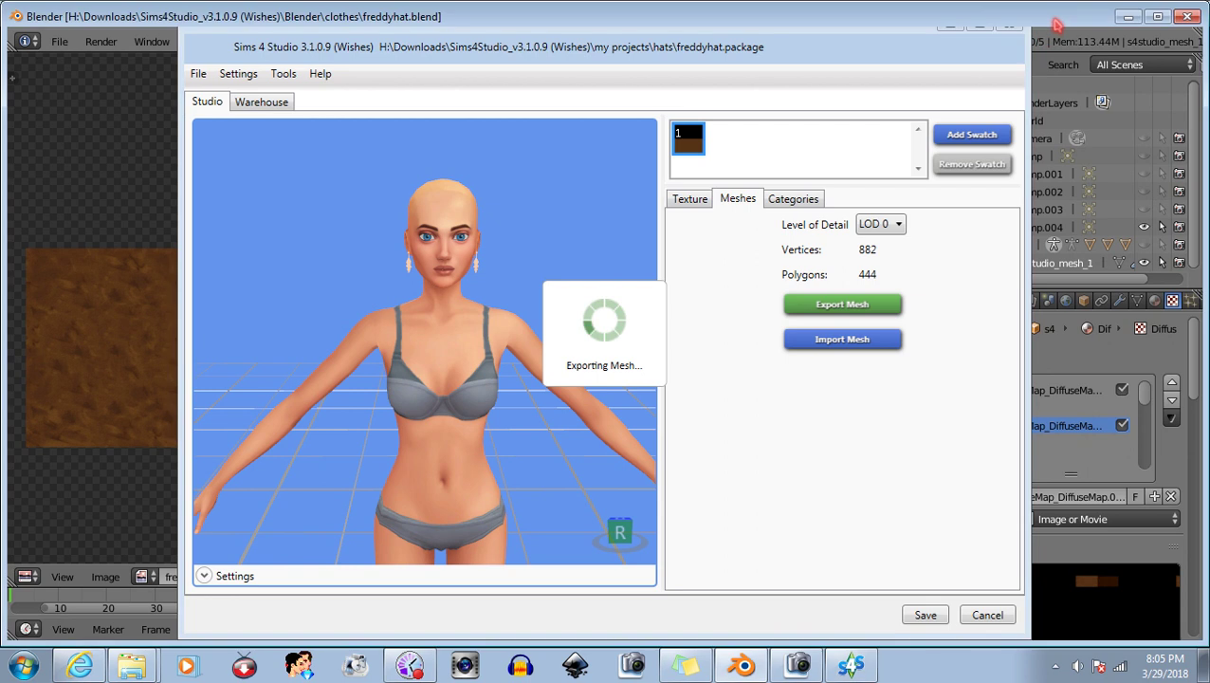
{"action": "left_click", "coordinate": [59, 42]}
{"action": "left_click", "coordinate": [57, 42]}
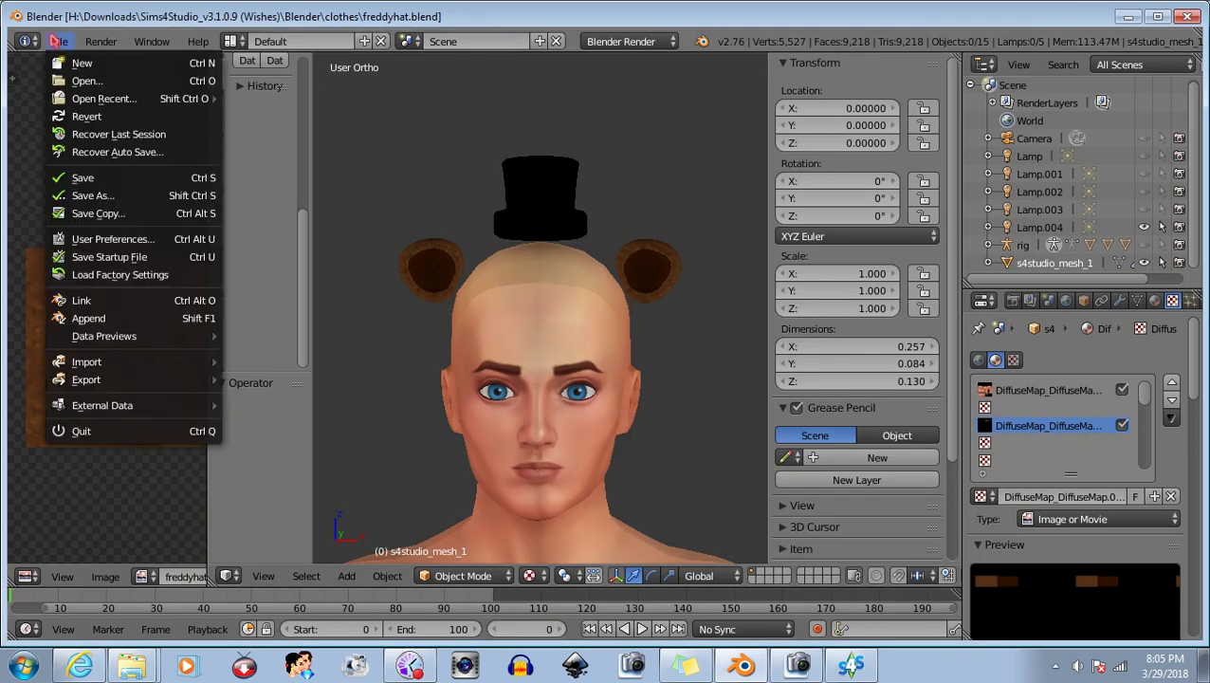
{"action": "left_click", "coordinate": [83, 177]}
{"action": "left_click", "coordinate": [851, 664]}
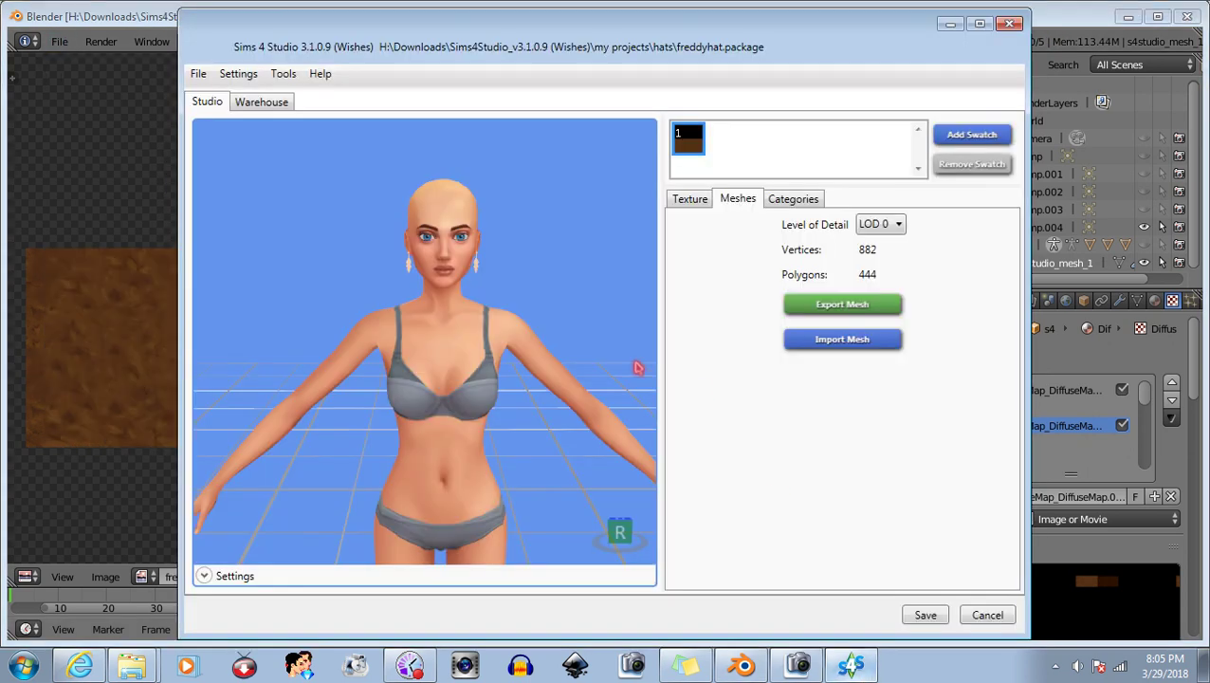
{"action": "left_click", "coordinate": [49, 7]}
{"action": "left_click", "coordinate": [59, 41]}
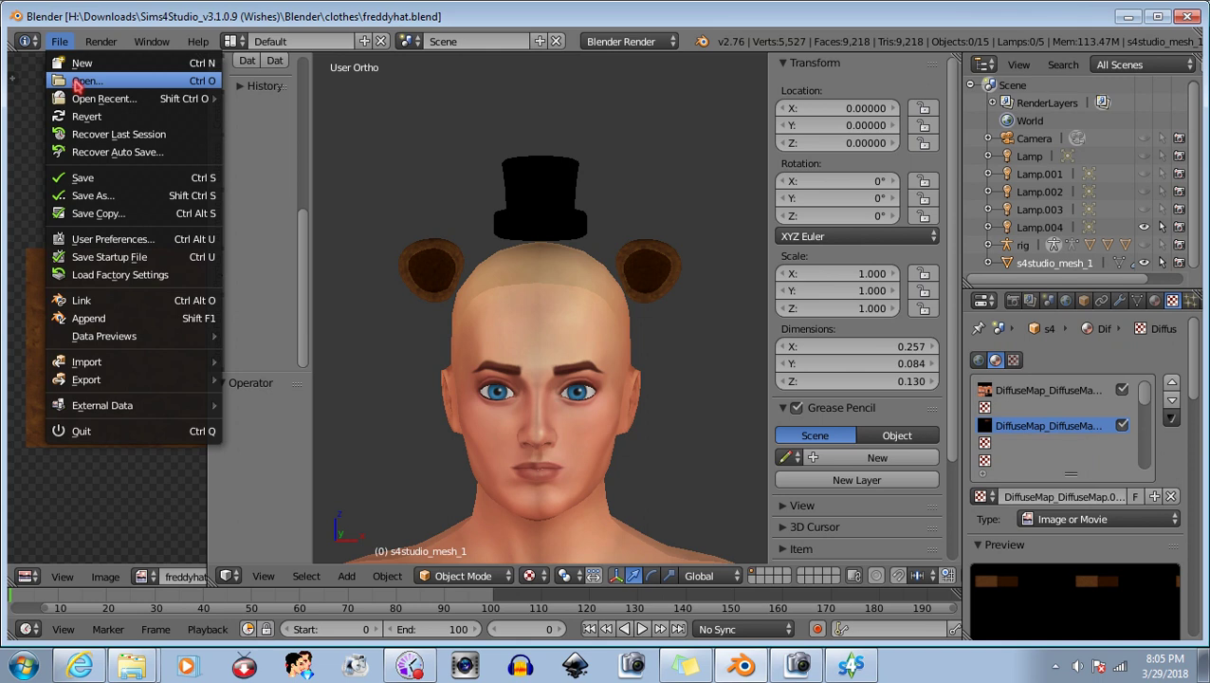
{"action": "left_click", "coordinate": [81, 83]}
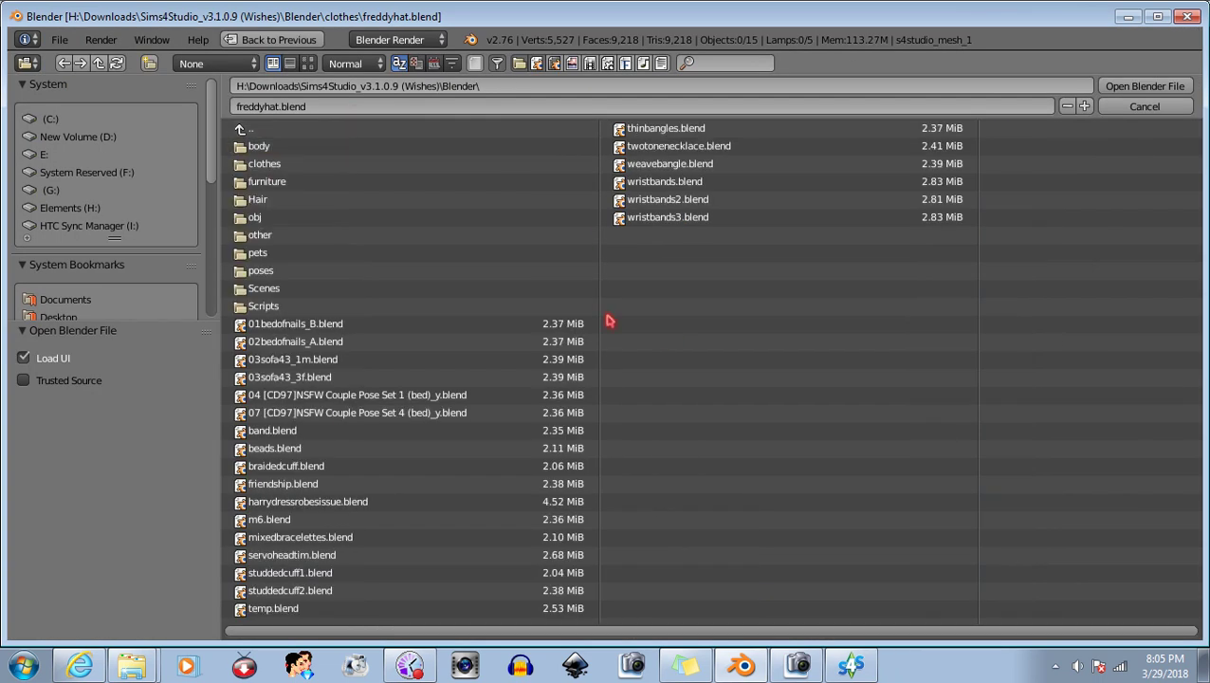
{"action": "left_click", "coordinate": [290, 608]}
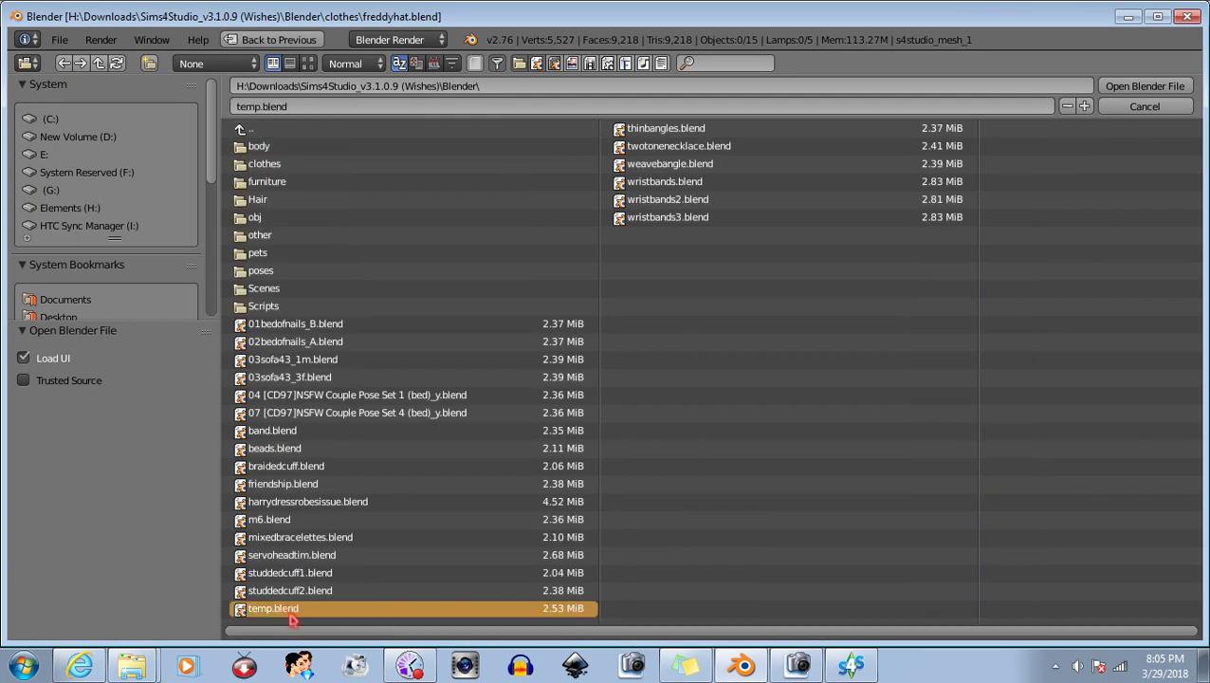
{"action": "double_click", "coordinate": [290, 612]}
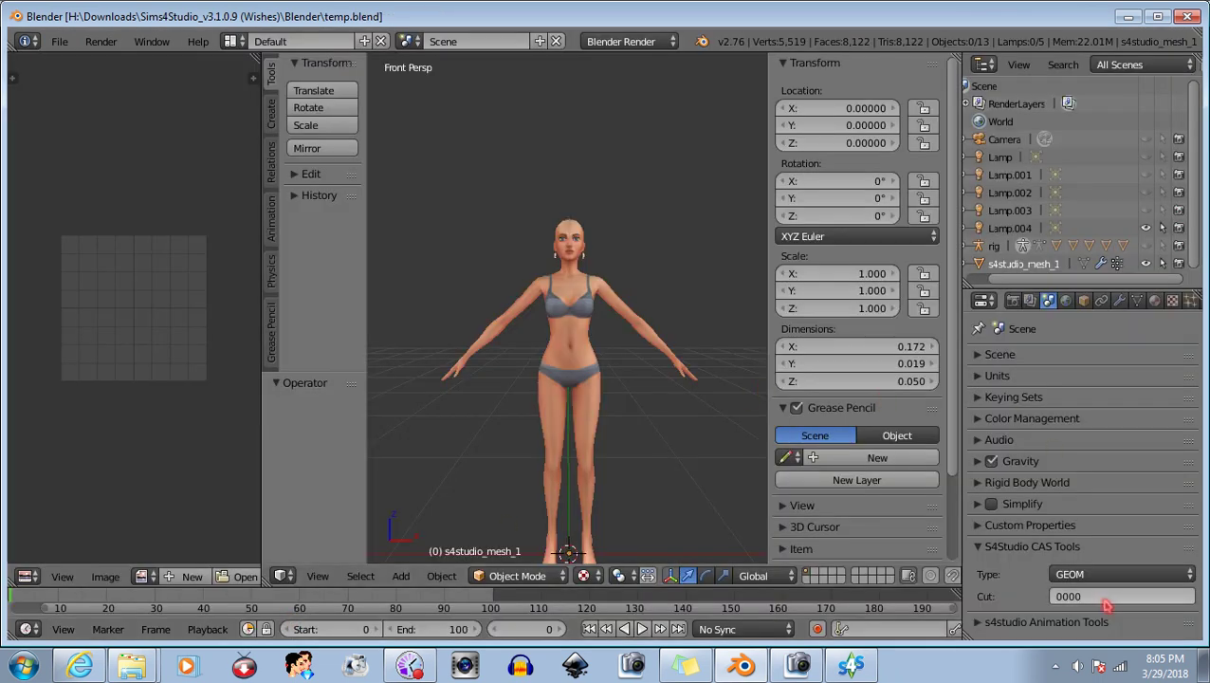
{"action": "left_click", "coordinate": [1022, 268]}
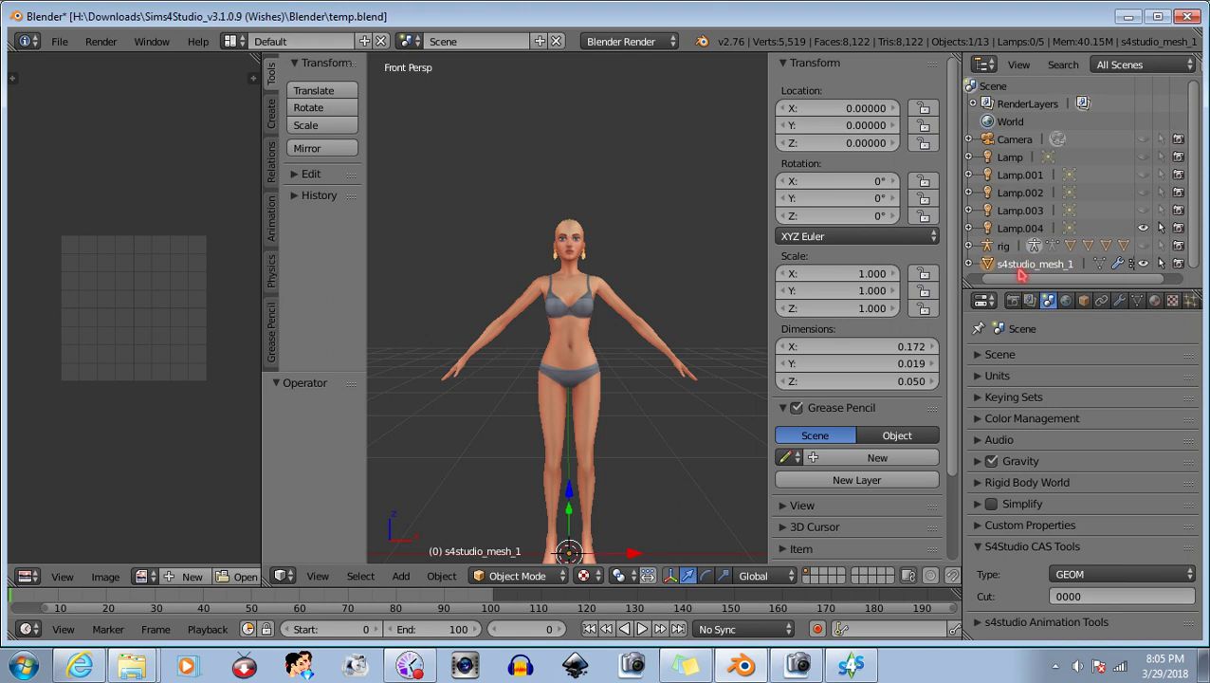
{"action": "left_click", "coordinate": [59, 42]}
{"action": "mouse_move", "coordinate": [104, 99]}
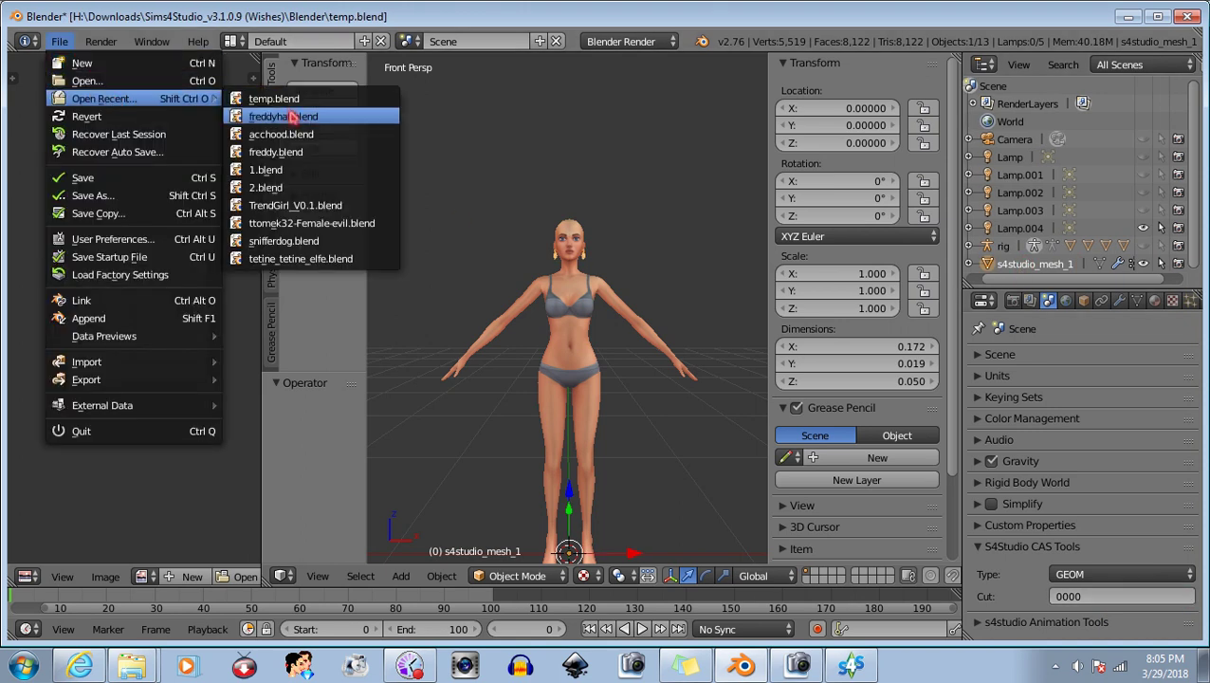
{"action": "left_click", "coordinate": [291, 116]}
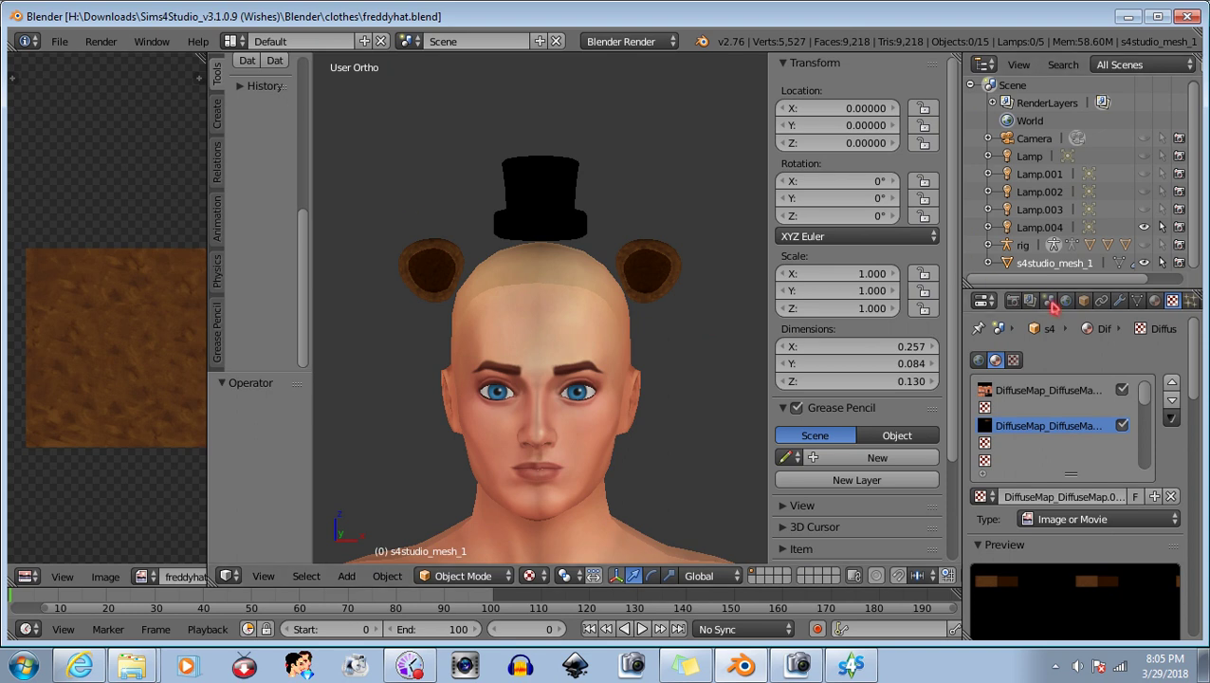
Change the S4Studio CAS Tools Cut value in Scene properties from 0002 to 0000.
{"action": "left_click", "coordinate": [1048, 300]}
{"action": "left_click", "coordinate": [1105, 595]}
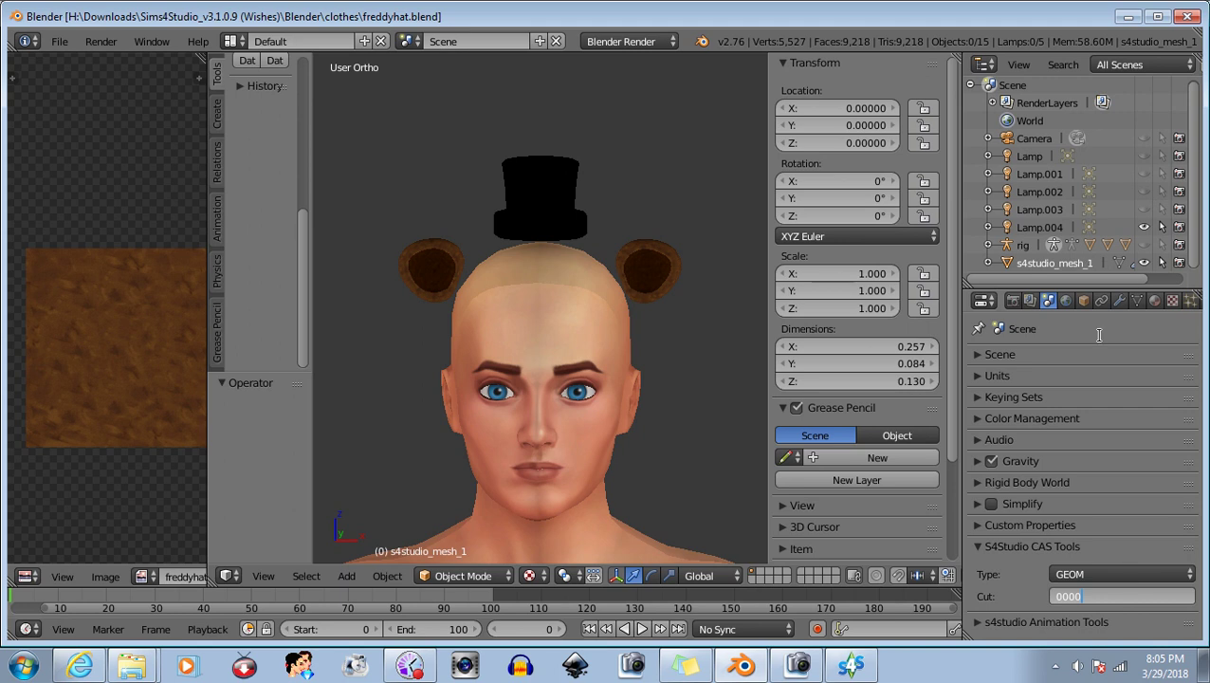
{"action": "key", "text": "Return"}
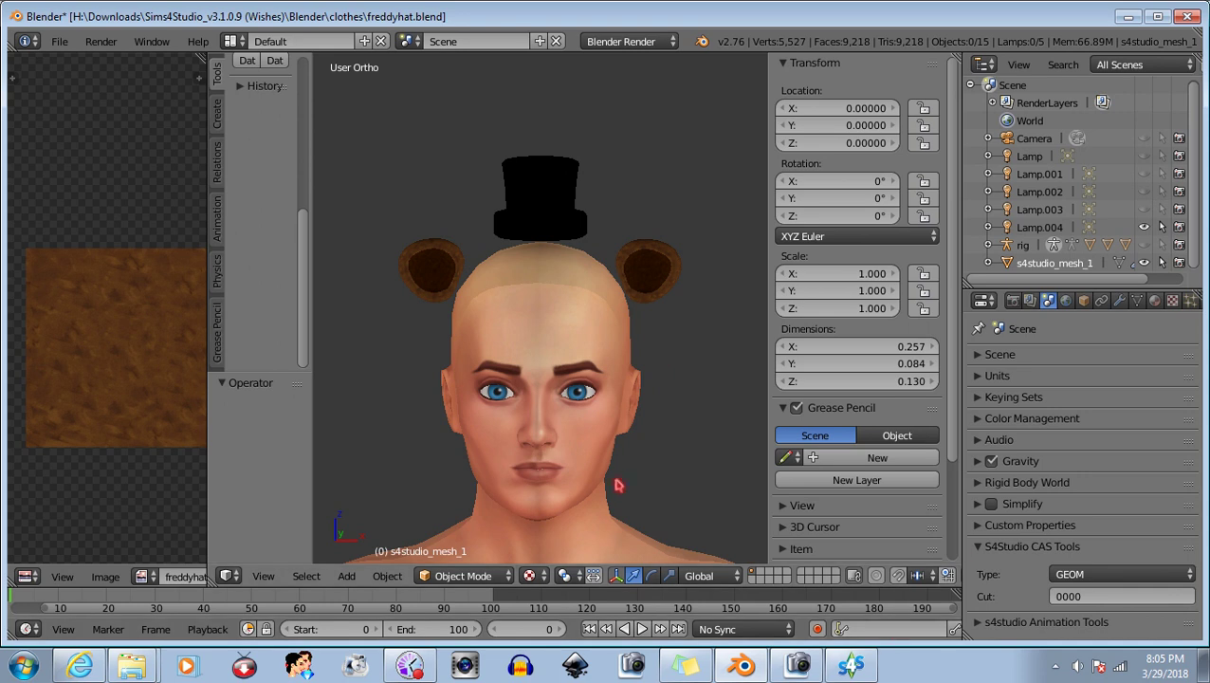
{"action": "middle_click_drag", "start_coordinate": [615, 463], "coordinate": [633, 480]}
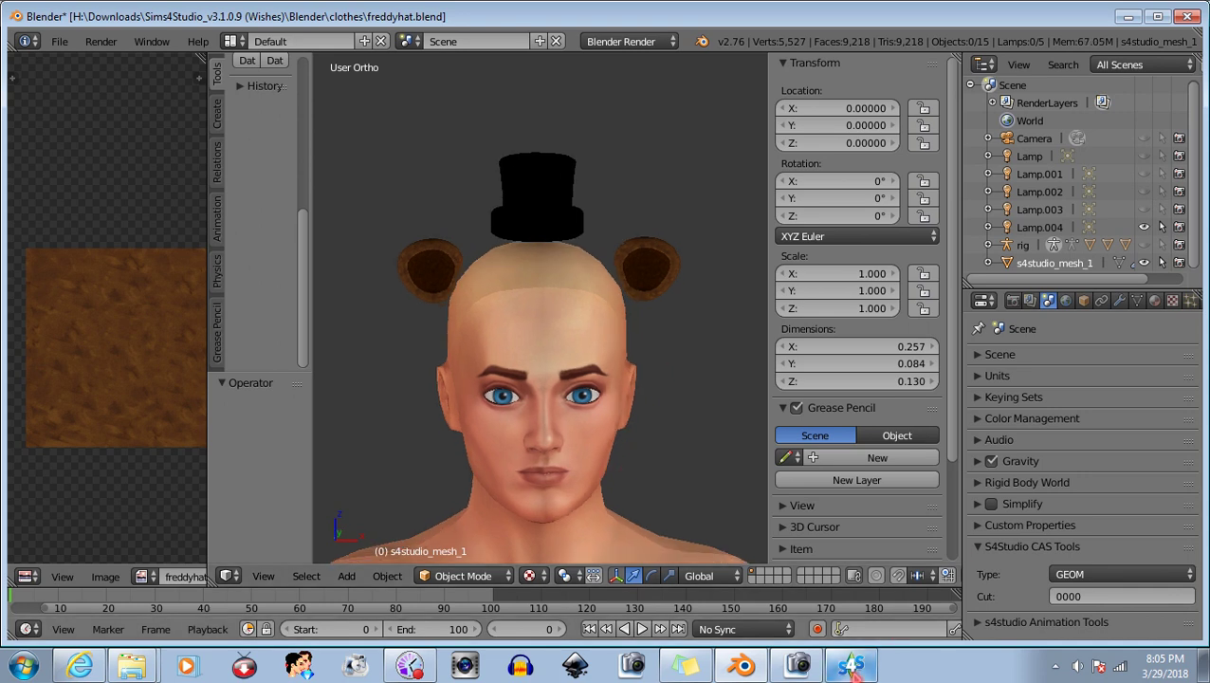
Import the mesh from freddyhat.blend in the clothes folder into Sims 4 Studio.
{"action": "left_click", "coordinate": [849, 667]}
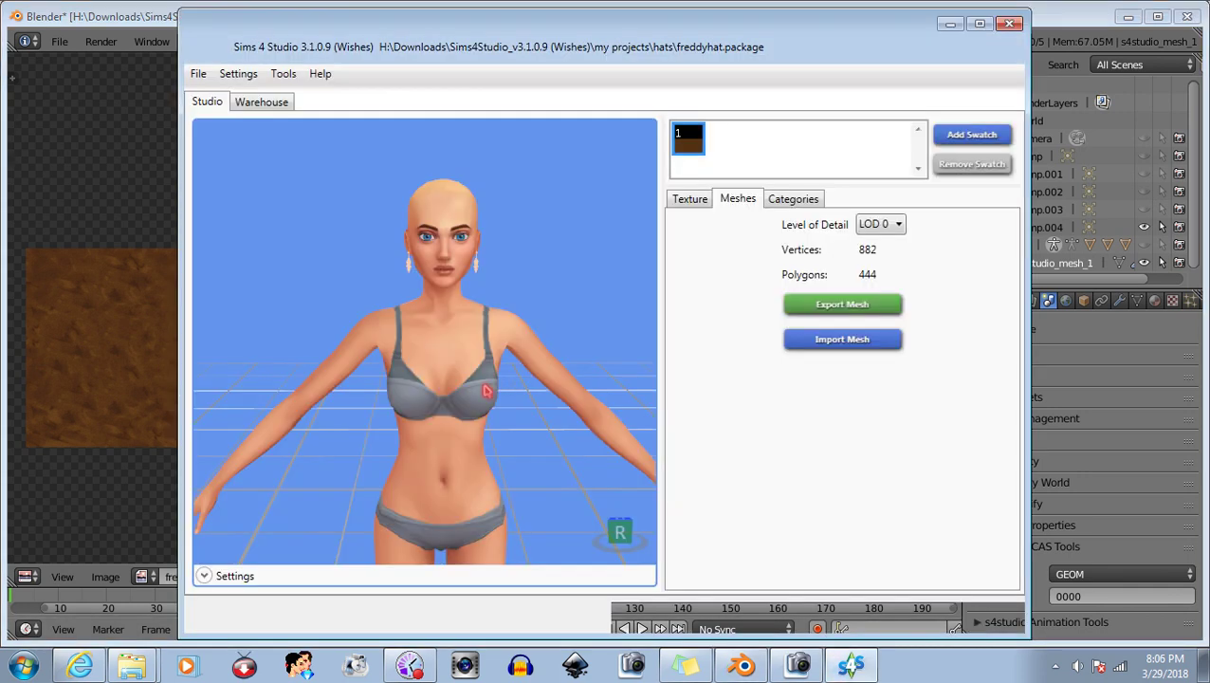
{"action": "left_click", "coordinate": [858, 341]}
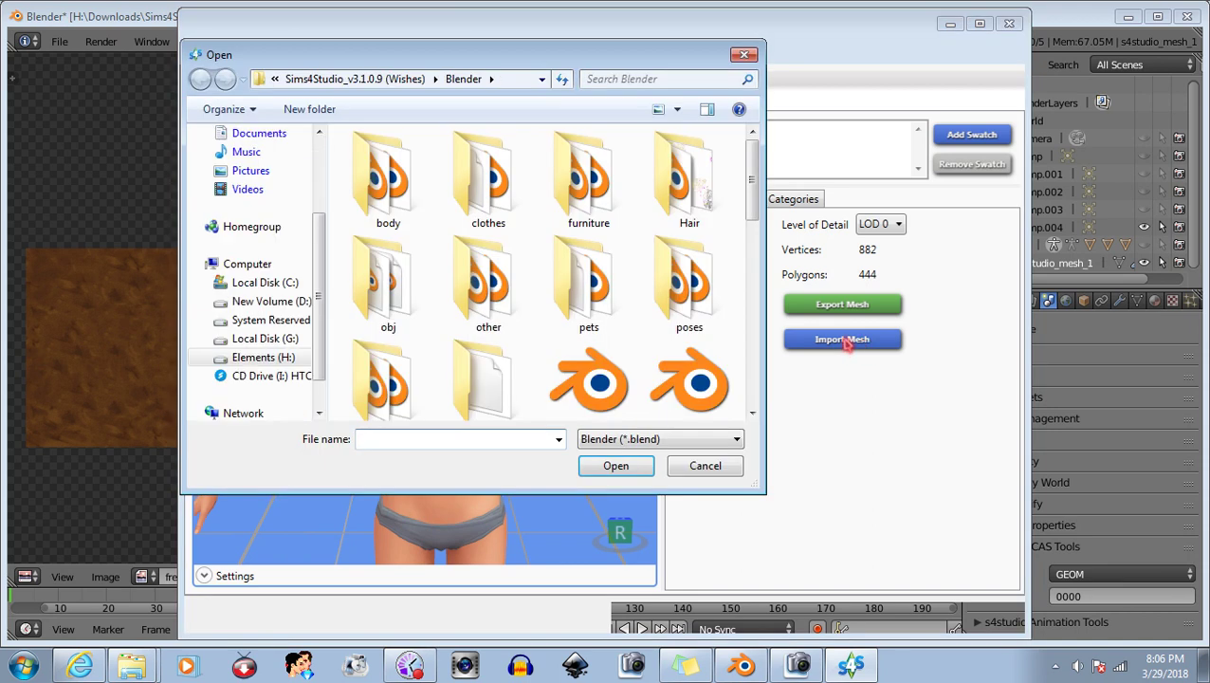
{"action": "double_click", "coordinate": [489, 180]}
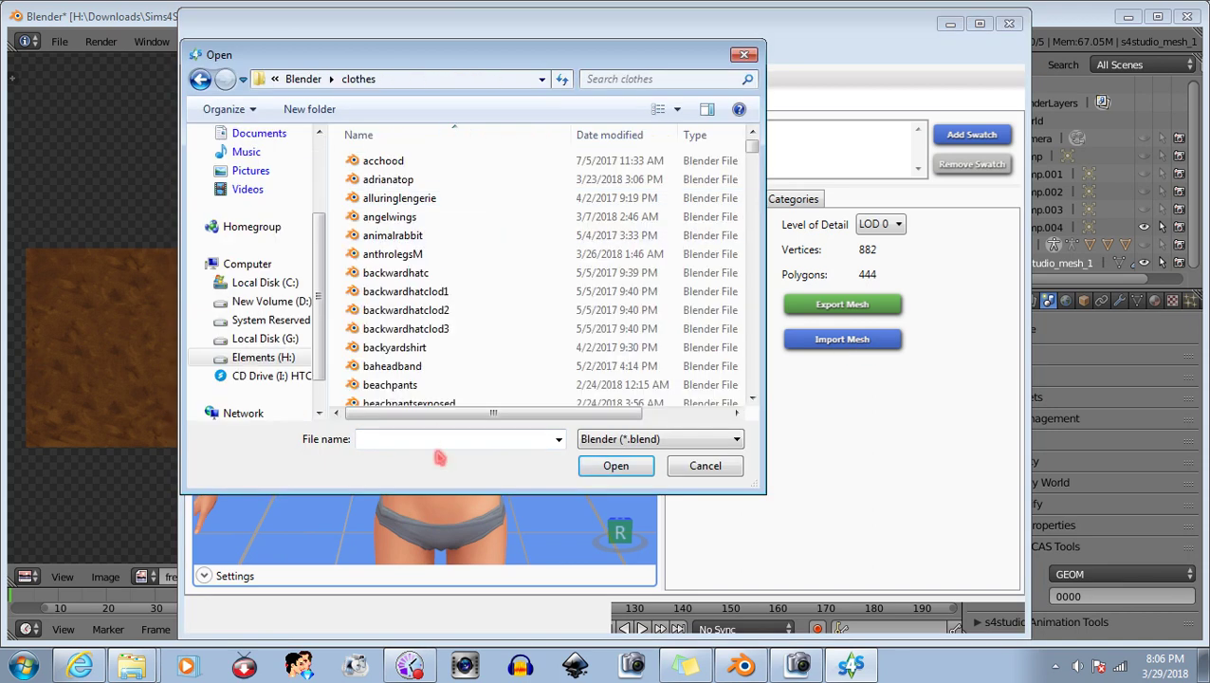
{"action": "type", "text": "fred"}
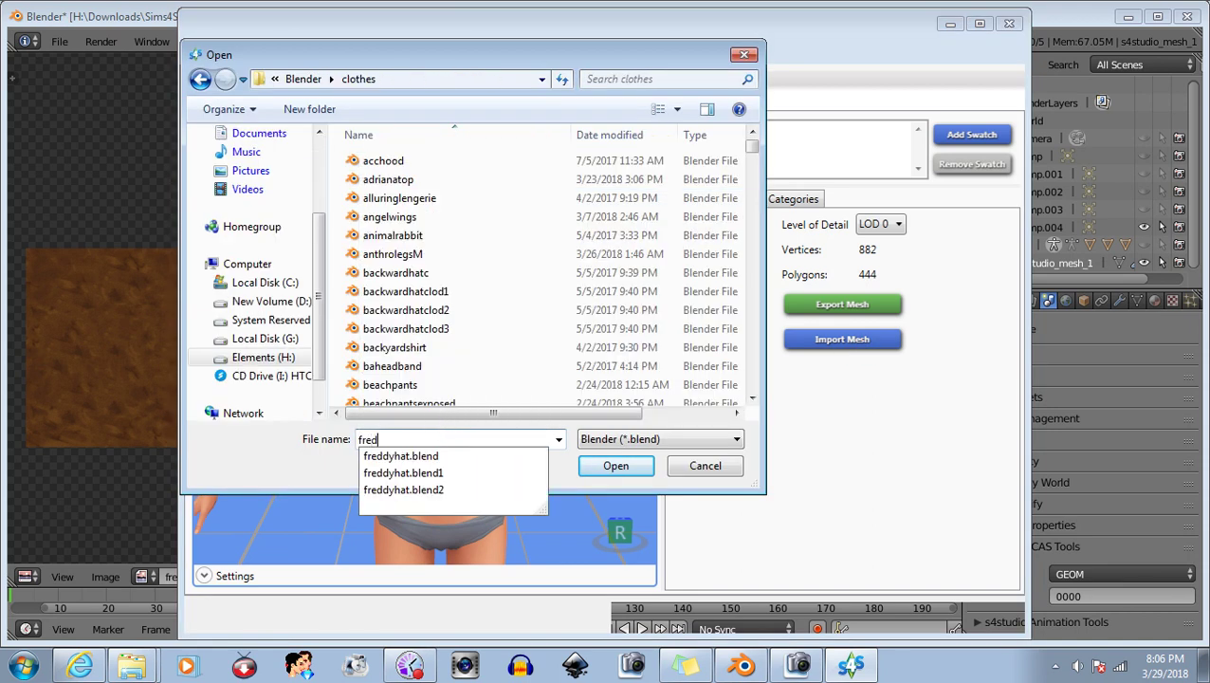
{"action": "left_click", "coordinate": [527, 459]}
{"action": "left_click", "coordinate": [616, 465]}
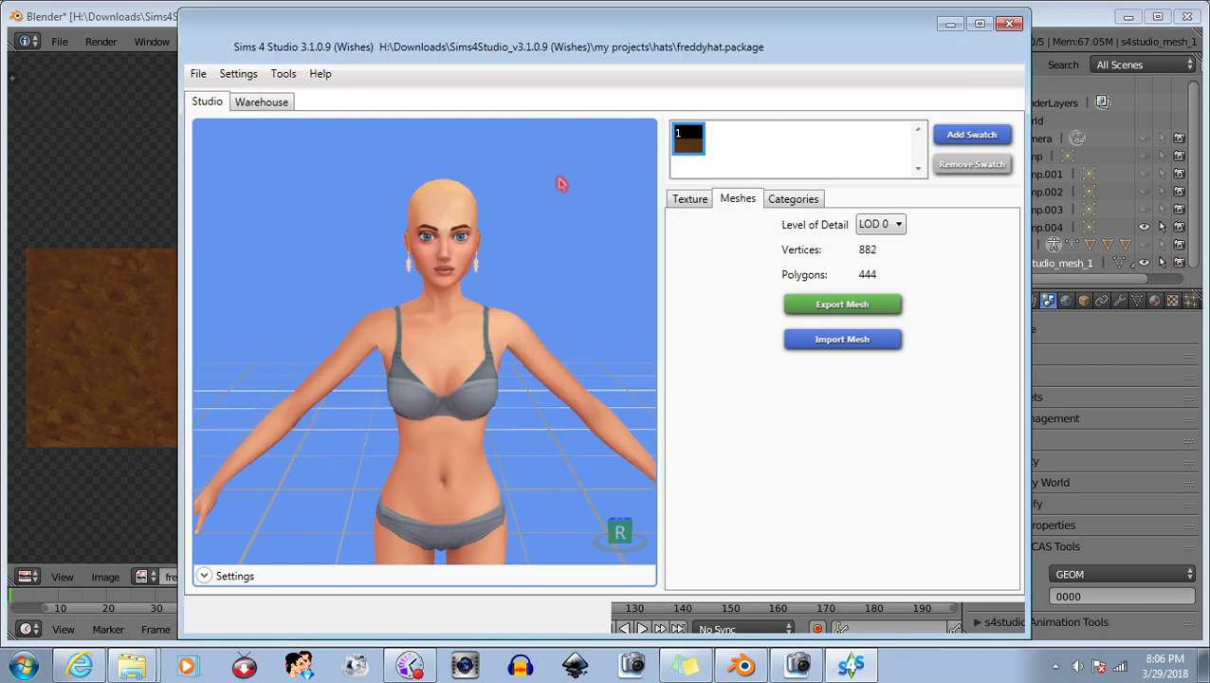
Orbit and pan the preview to inspect the top hat with bear ears.
{"action": "mouse_move", "coordinate": [532, 299]}
{"action": "right_mouse_down"}
{"action": "mouse_move", "coordinate": [506, 224]}
{"action": "mouse_move", "coordinate": [1031, 342]}
{"action": "mouse_move", "coordinate": [405, 230]}
{"action": "right_mouse_up"}
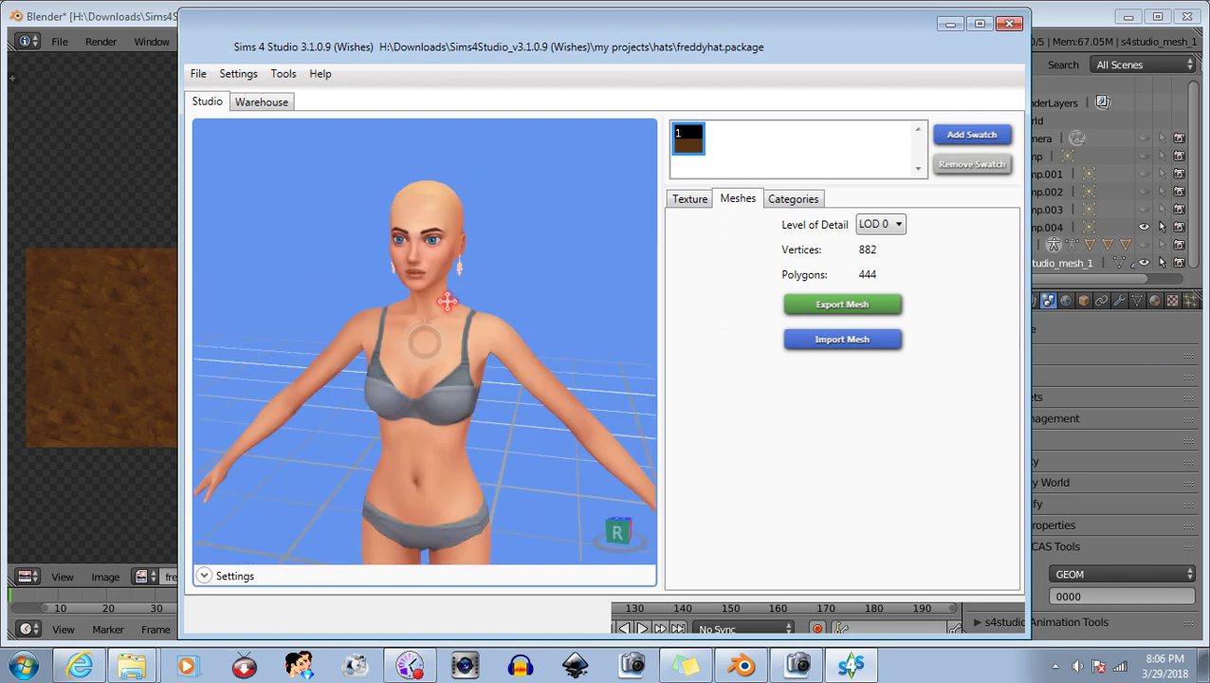
{"action": "right_click_drag", "start_coordinate": [456, 302], "coordinate": [466, 330]}
{"action": "mouse_move", "coordinate": [497, 371]}
{"action": "right_mouse_down"}
{"action": "mouse_move", "coordinate": [259, 343]}
{"action": "mouse_move", "coordinate": [570, 340]}
{"action": "right_mouse_up"}
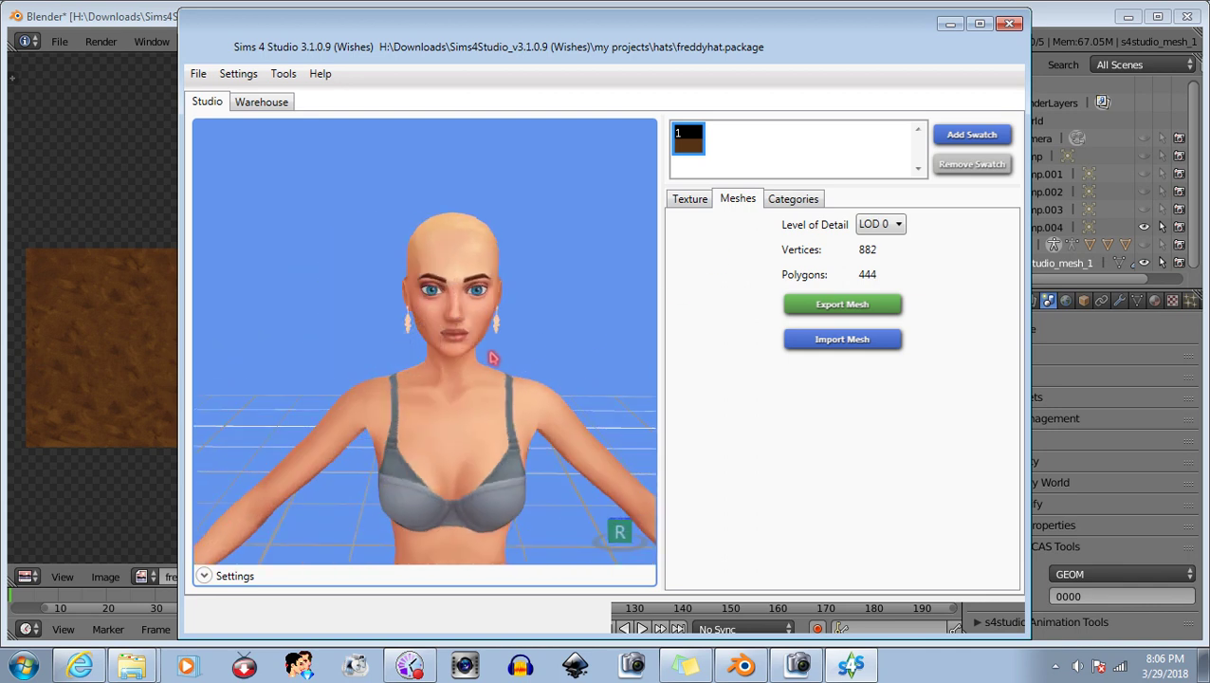
{"action": "middle_click_drag", "start_coordinate": [473, 391], "coordinate": [466, 346]}
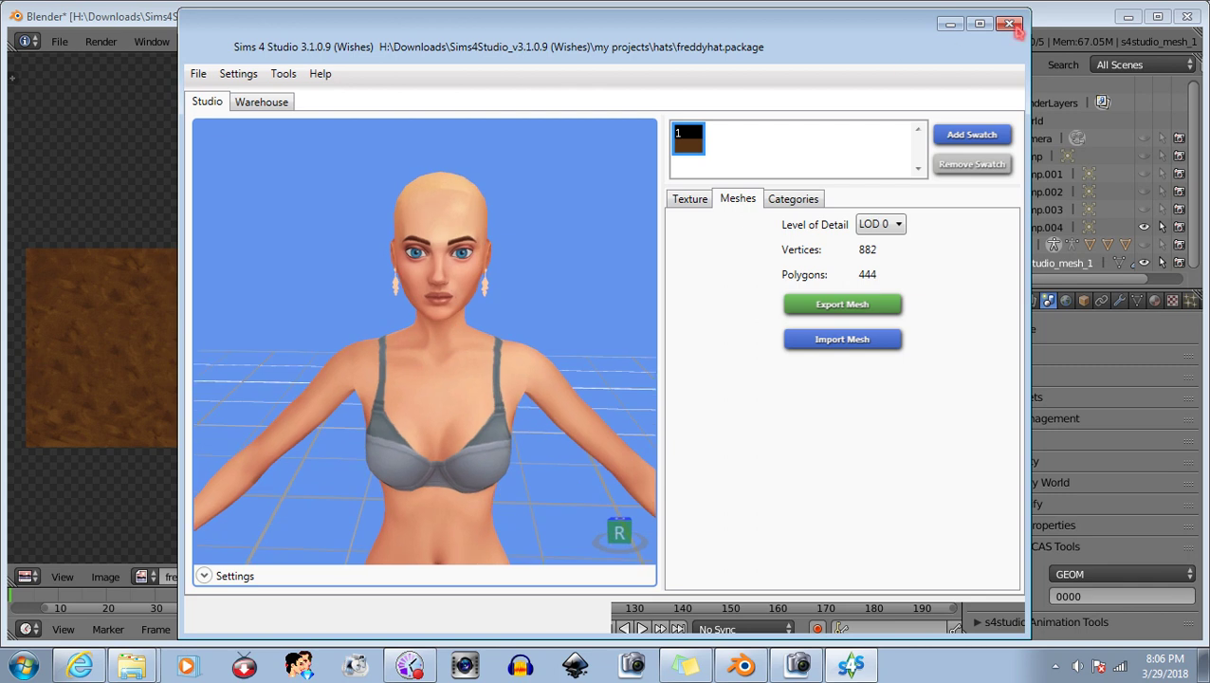
{"action": "left_click", "coordinate": [1077, 16]}
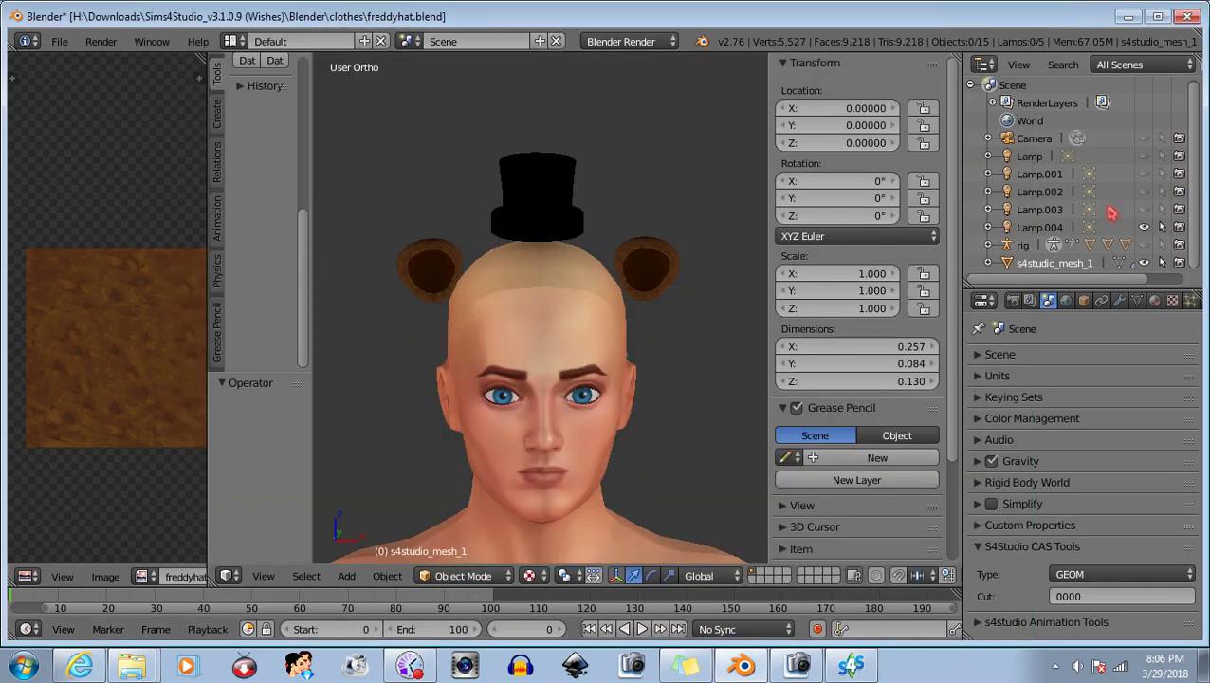
Reopen freddyhat.blend from the recent files list after briefly loading temp.blend.
{"action": "left_click", "coordinate": [58, 41]}
{"action": "mouse_move", "coordinate": [104, 99]}
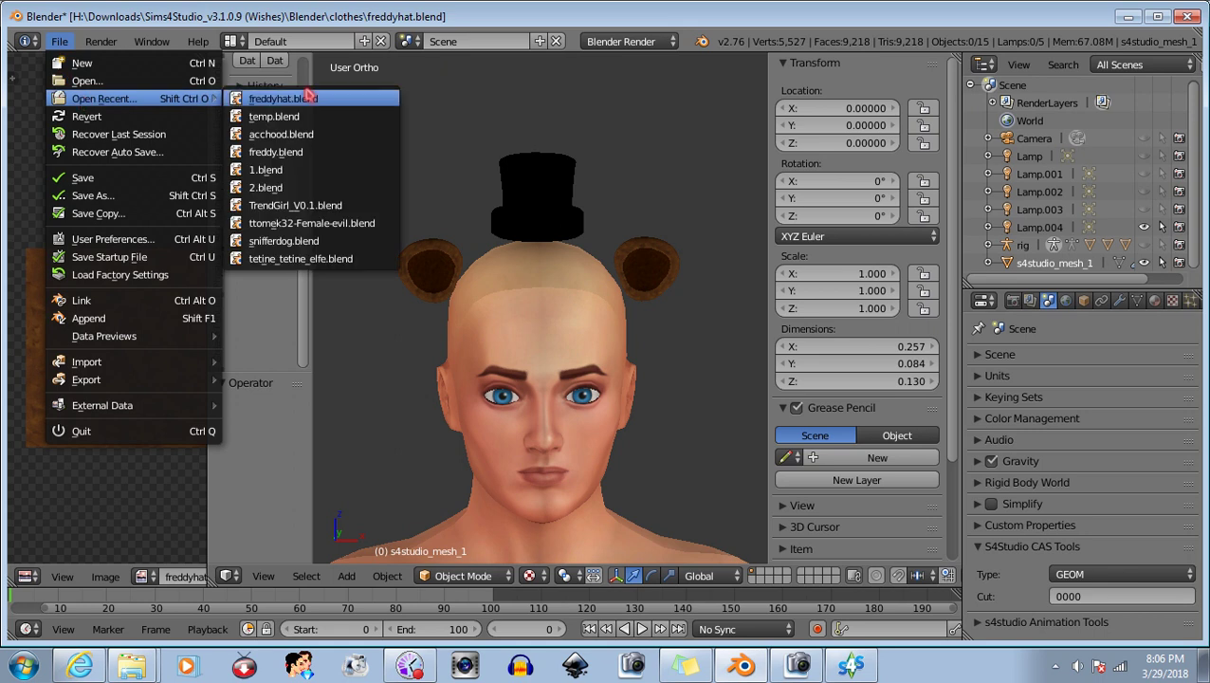
{"action": "left_click", "coordinate": [302, 116]}
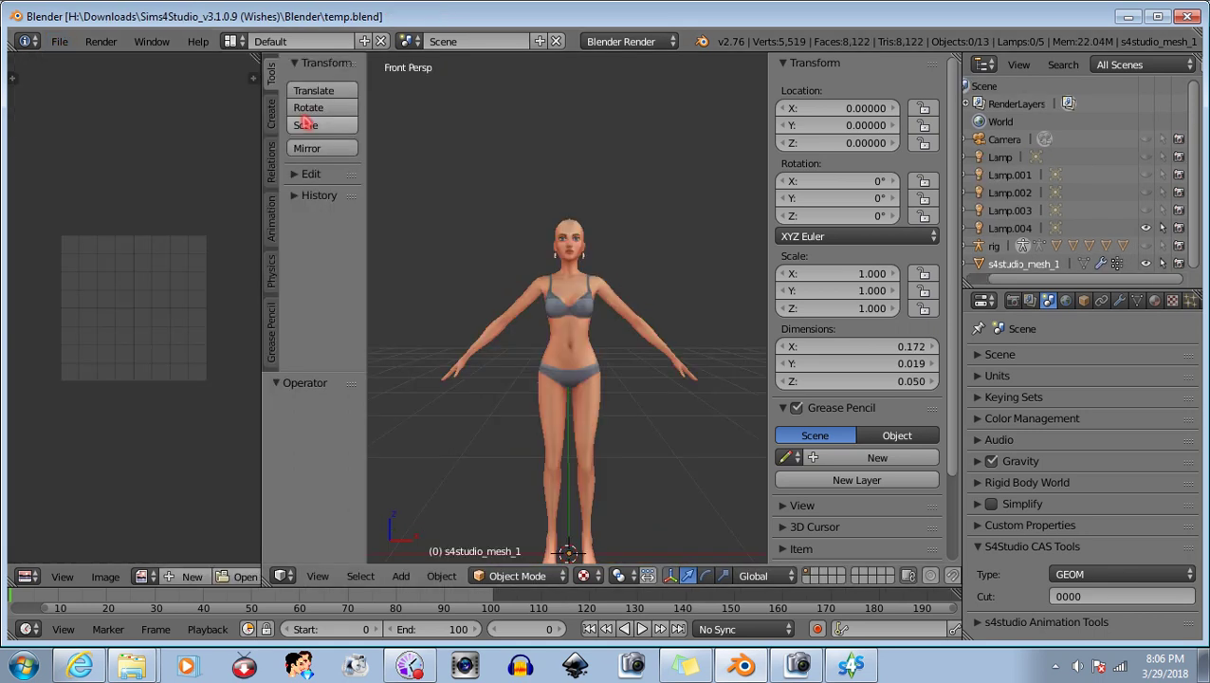
{"action": "left_click", "coordinate": [1013, 267]}
{"action": "middle_click_drag", "start_coordinate": [398, 531], "coordinate": [380, 560]}
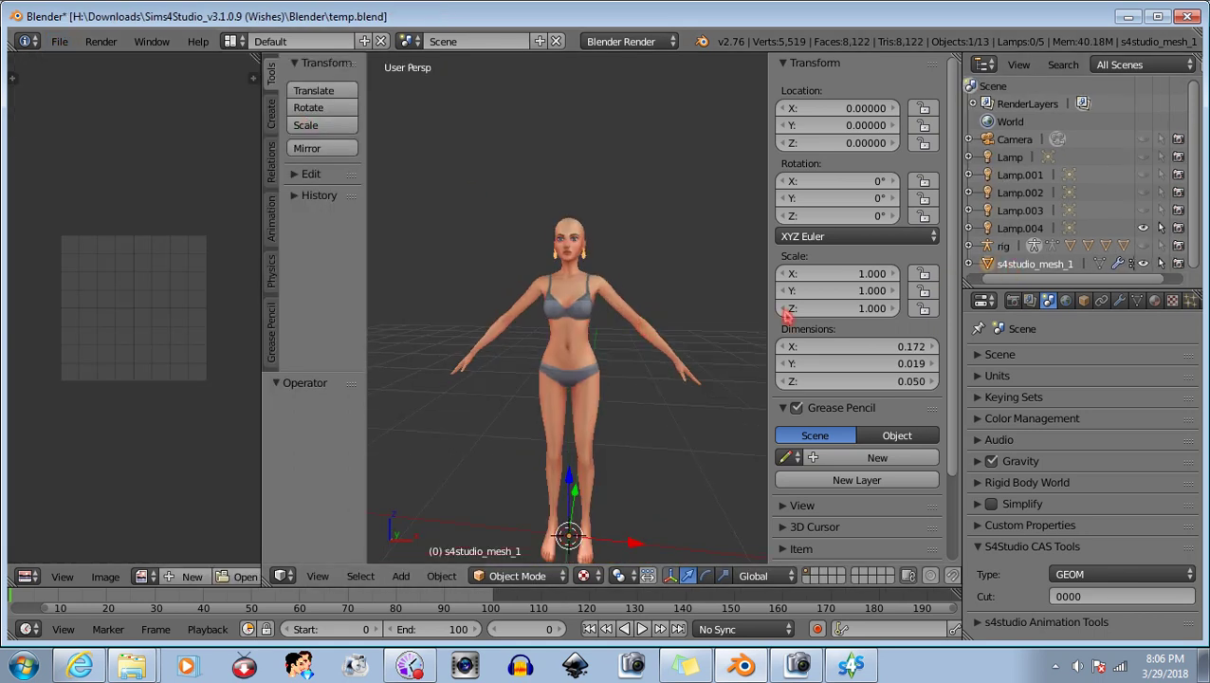
{"action": "left_click", "coordinate": [59, 43]}
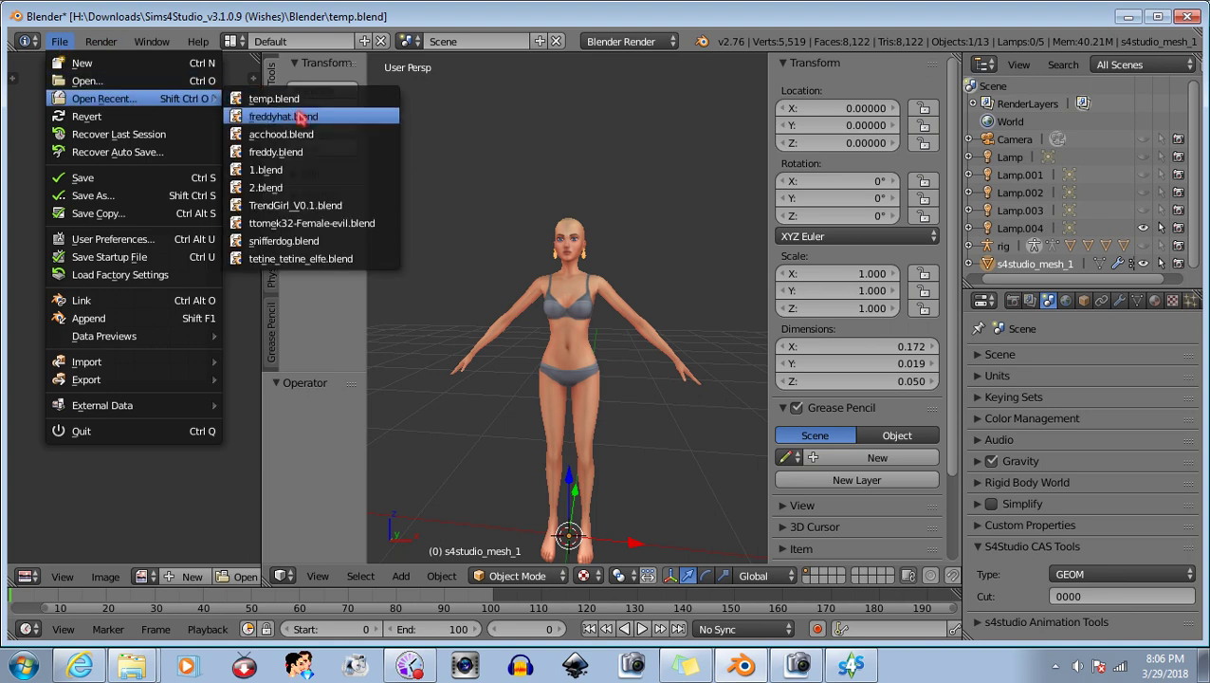
{"action": "left_click", "coordinate": [299, 117]}
Set the S4Studio CAS Tools Cut to 0000 and hide the rig's bones.
{"action": "left_click", "coordinate": [1047, 301]}
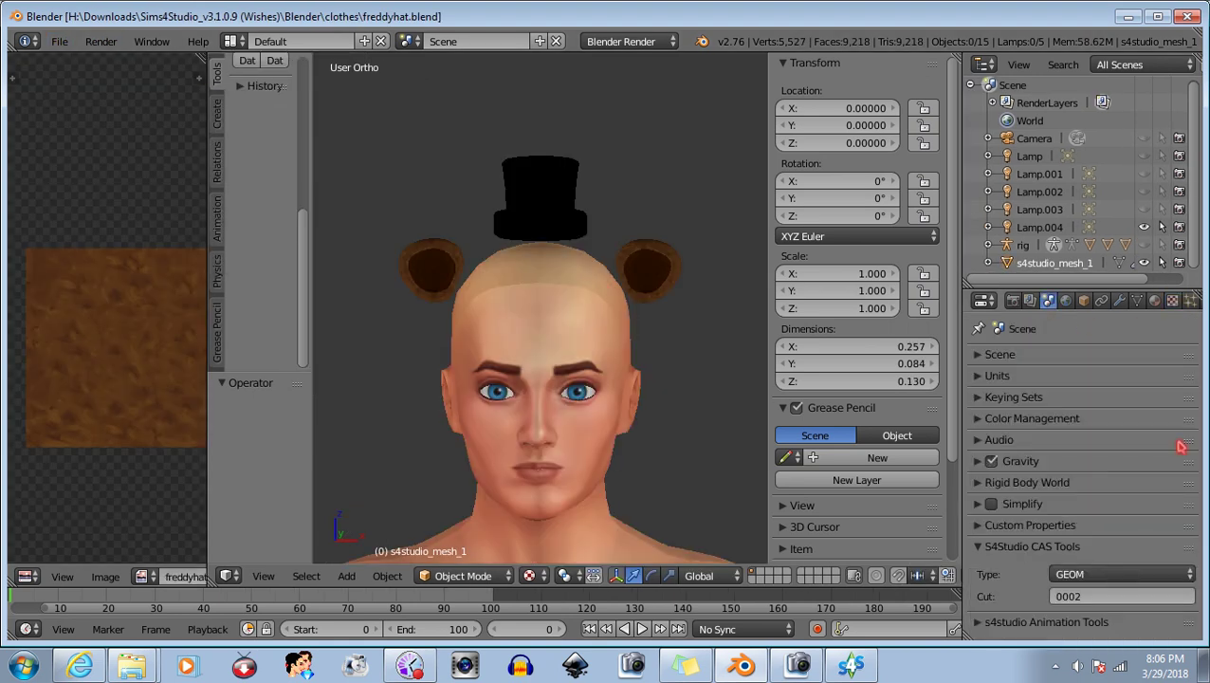
{"action": "left_click", "coordinate": [1101, 596]}
{"action": "key", "text": "Return"}
{"action": "left_click", "coordinate": [1145, 244]}
{"action": "left_click", "coordinate": [1146, 246]}
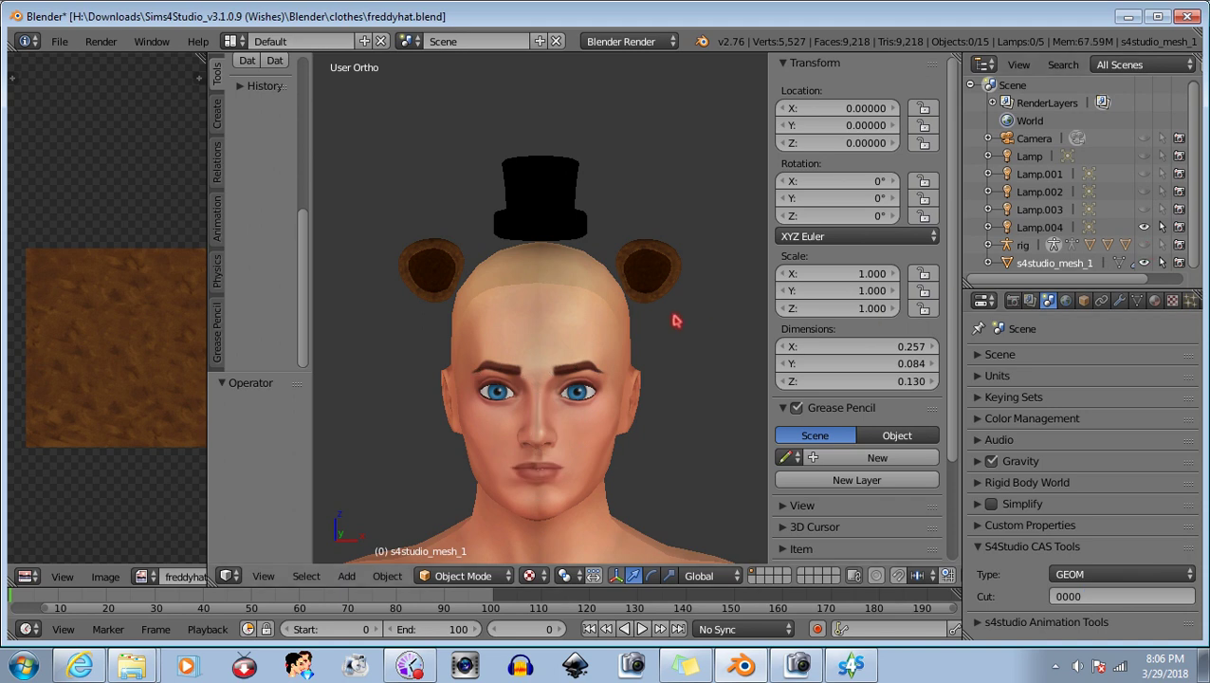
Save freddyhat.blend and orbit around the head to check the hat and ears.
{"action": "left_click", "coordinate": [59, 41]}
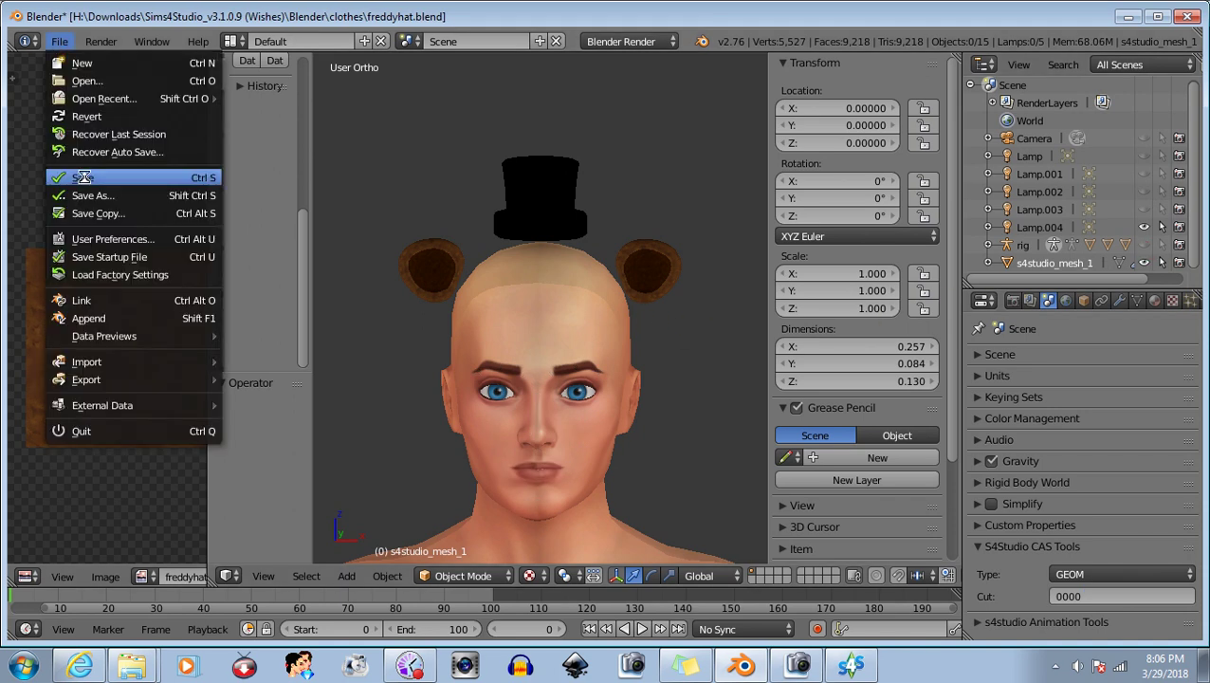
{"action": "left_click", "coordinate": [979, 623]}
{"action": "scroll", "coordinate": [1003, 592], "scroll_direction": "down", "scroll_amount": 1}
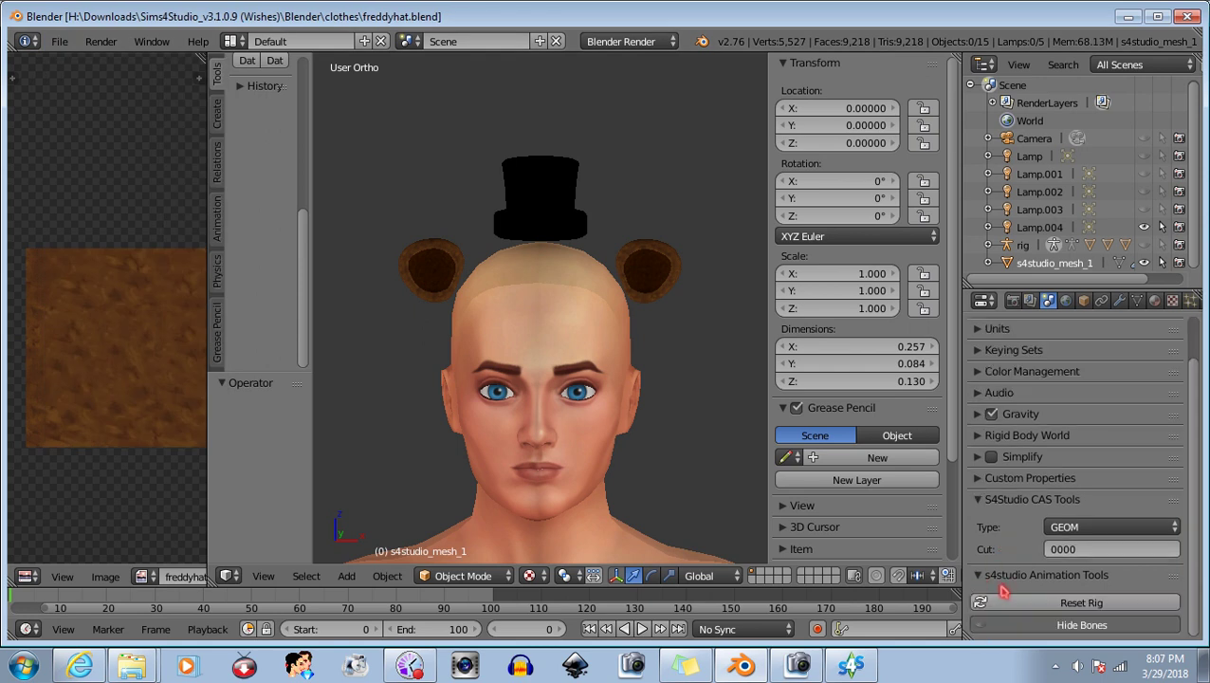
{"action": "left_click", "coordinate": [979, 576]}
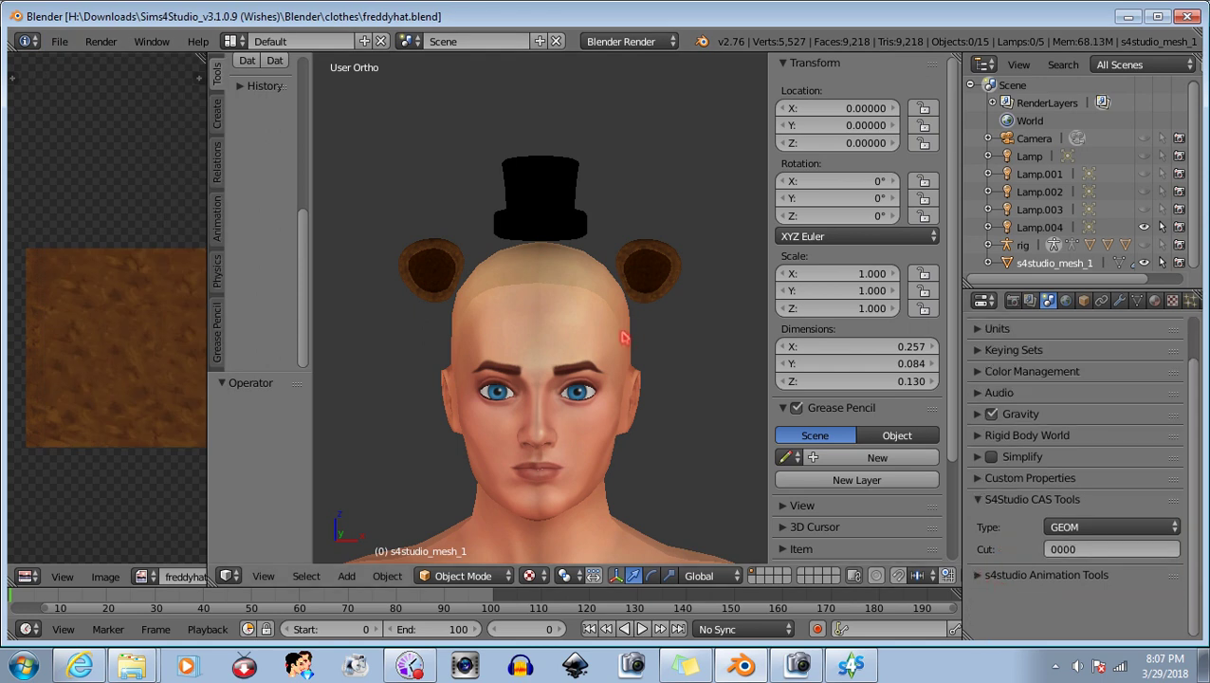
{"action": "mouse_move", "coordinate": [623, 337]}
{"action": "middle_mouse_down"}
{"action": "mouse_move", "coordinate": [609, 352]}
{"action": "mouse_move", "coordinate": [519, 349]}
{"action": "middle_mouse_up"}
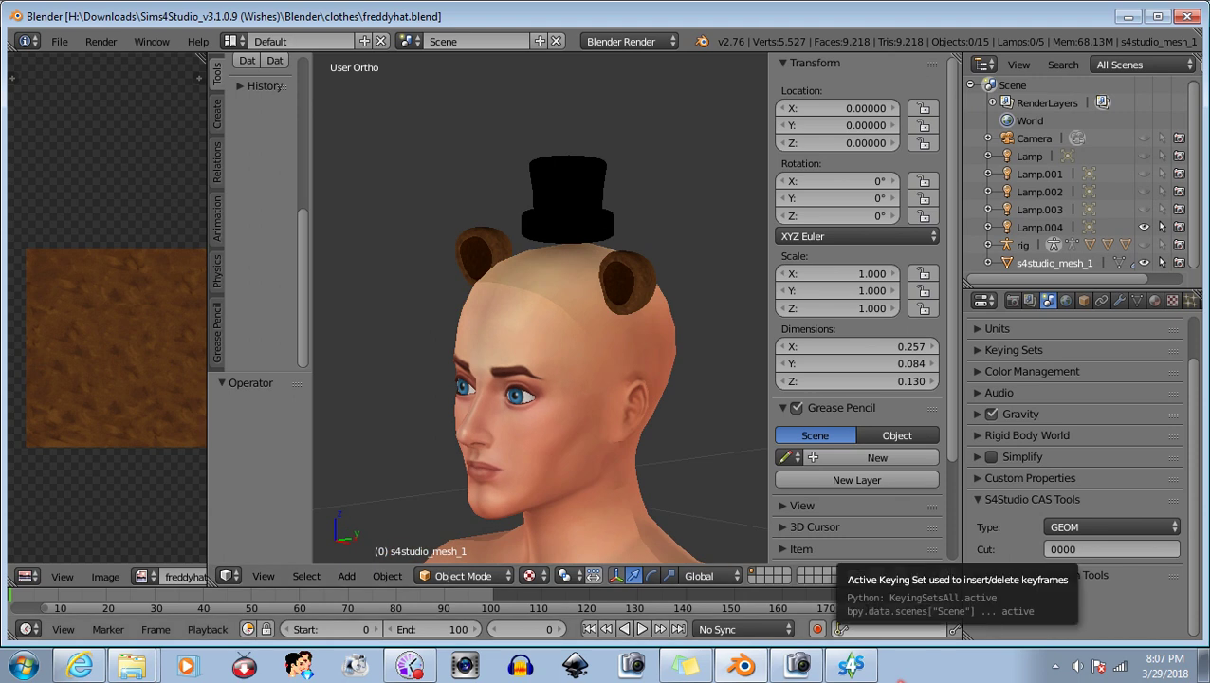
{"action": "mouse_move", "coordinate": [542, 423]}
{"action": "middle_mouse_down"}
{"action": "mouse_move", "coordinate": [630, 420]}
{"action": "mouse_move", "coordinate": [615, 423]}
{"action": "middle_mouse_up"}
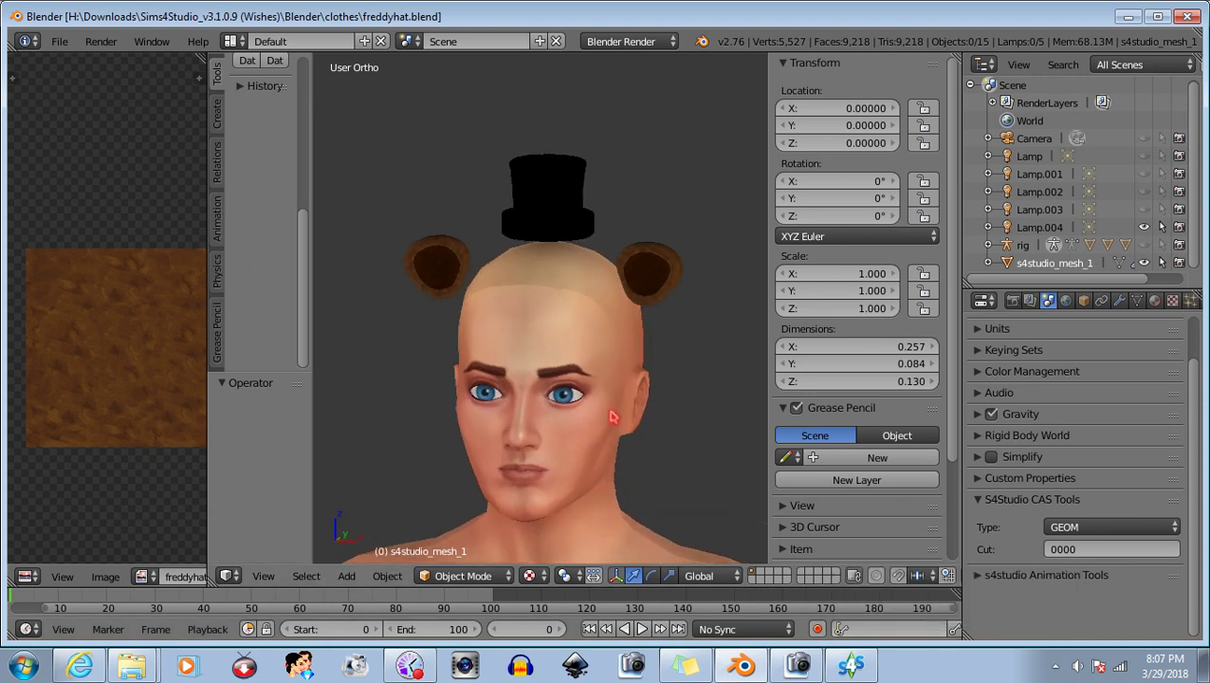
Reopen the freddyhat.package project in Sims 4 Studio.
{"action": "left_click", "coordinate": [851, 668]}
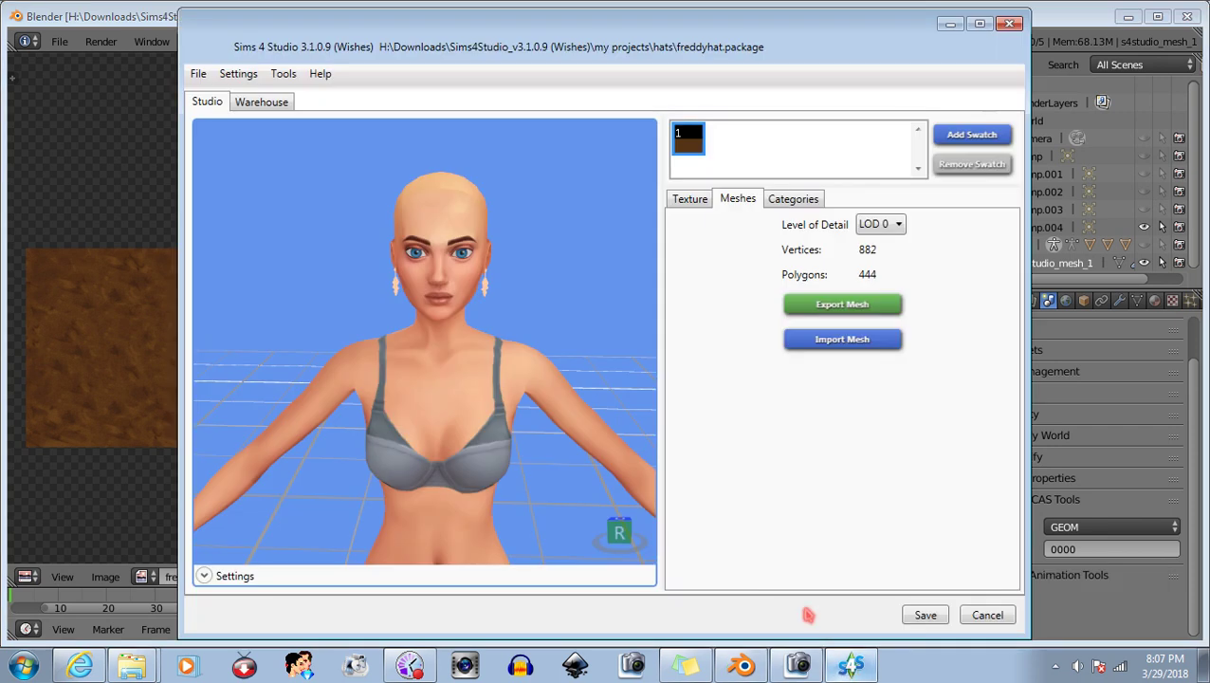
{"action": "left_click", "coordinate": [987, 614]}
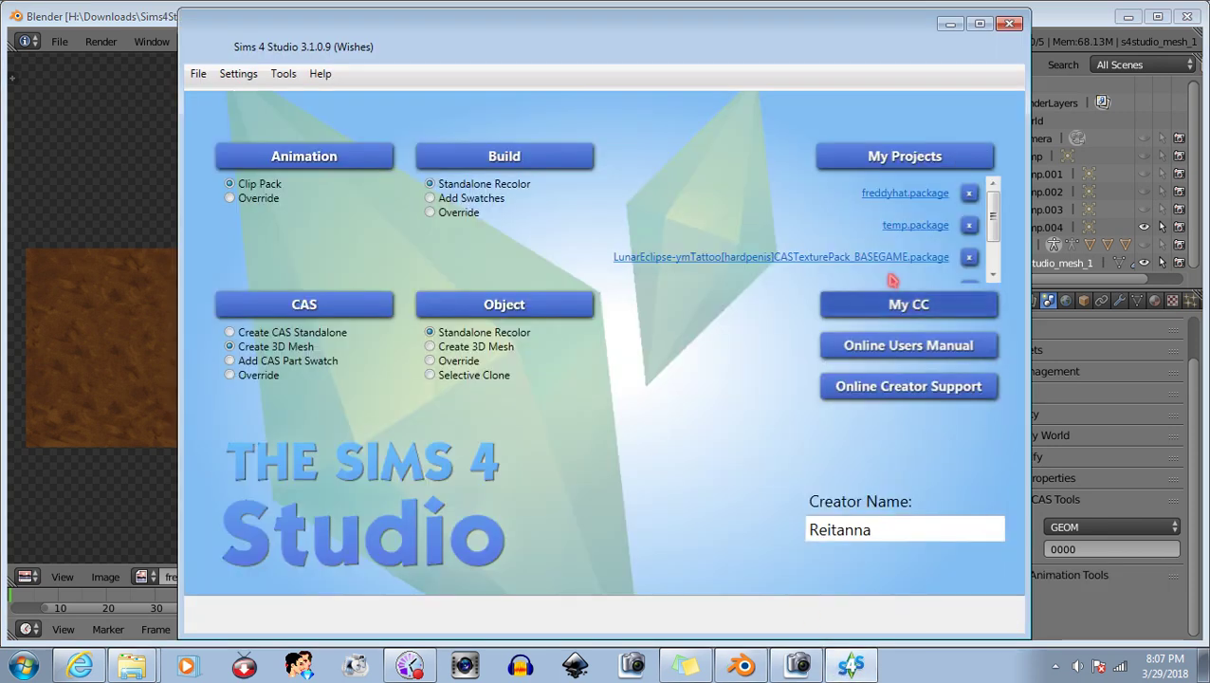
{"action": "left_click", "coordinate": [902, 197]}
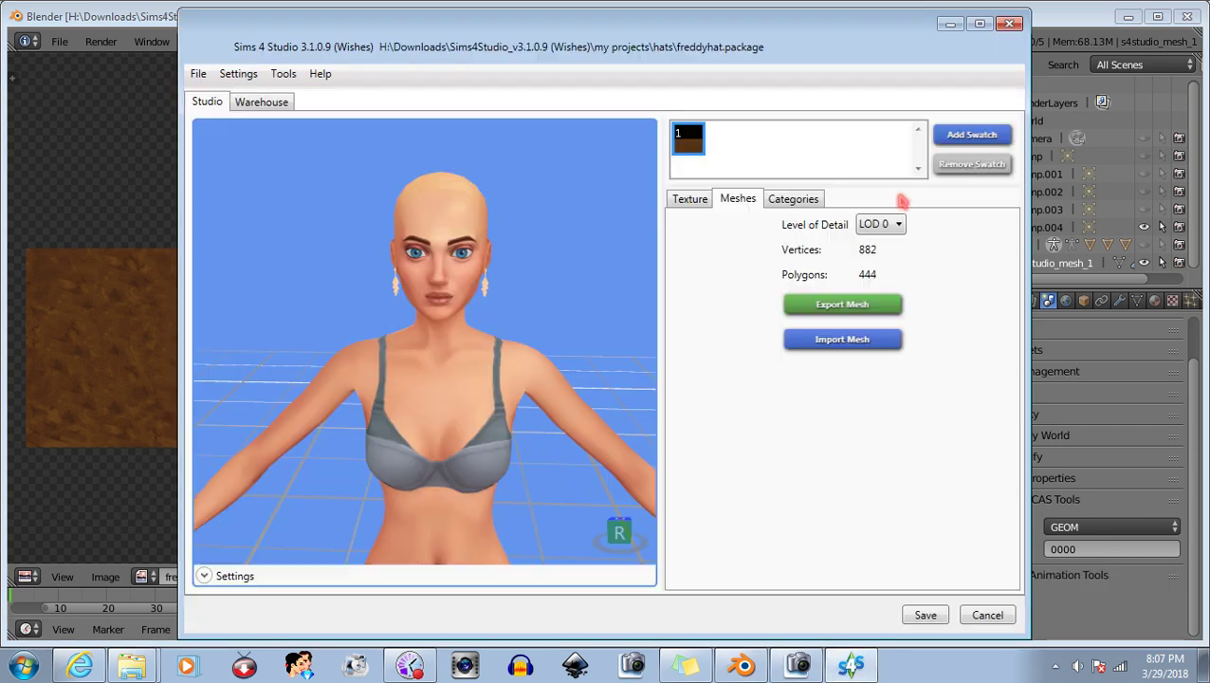
Import the freddyhat.blend mesh (1409 vertices, 1692 polygons) and save the package.
{"action": "left_click", "coordinate": [844, 340]}
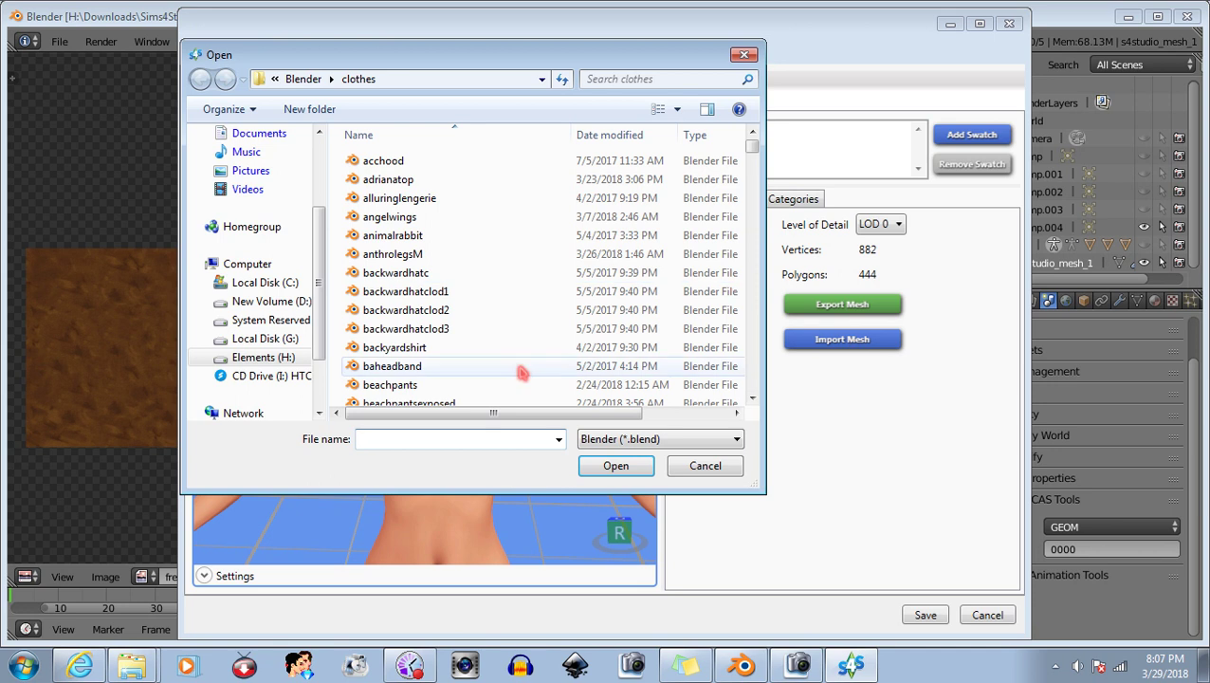
{"action": "type", "text": "fr"}
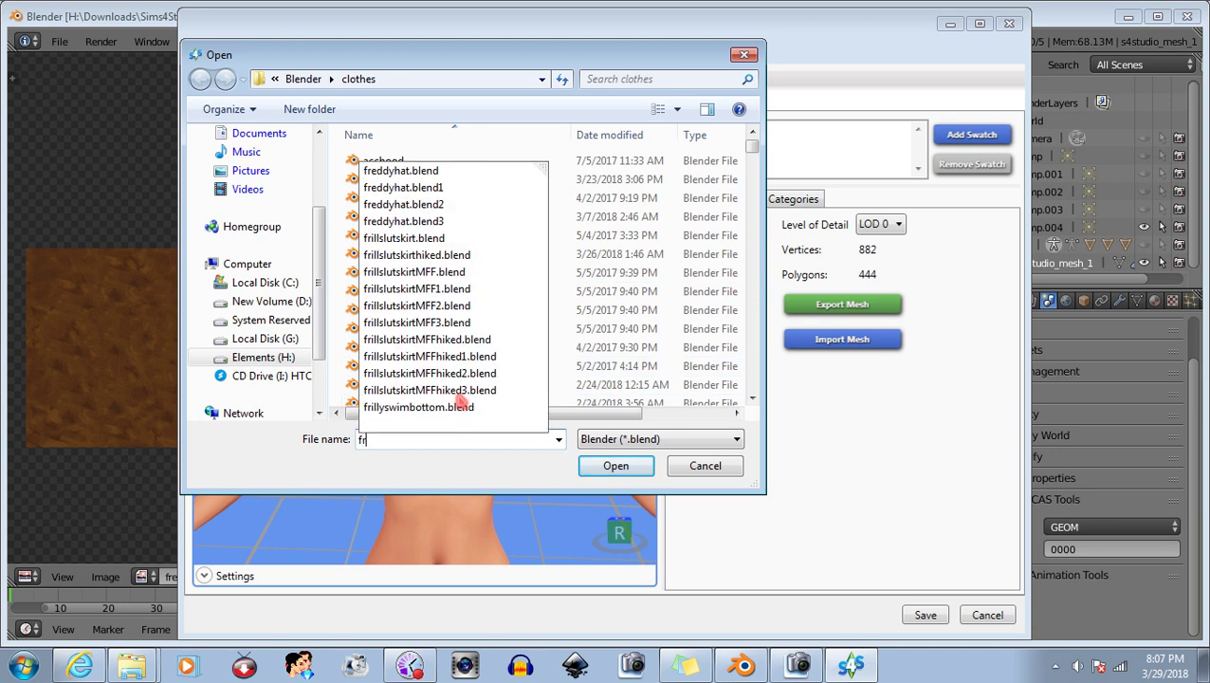
{"action": "type", "text": "e"}
{"action": "left_click", "coordinate": [425, 456]}
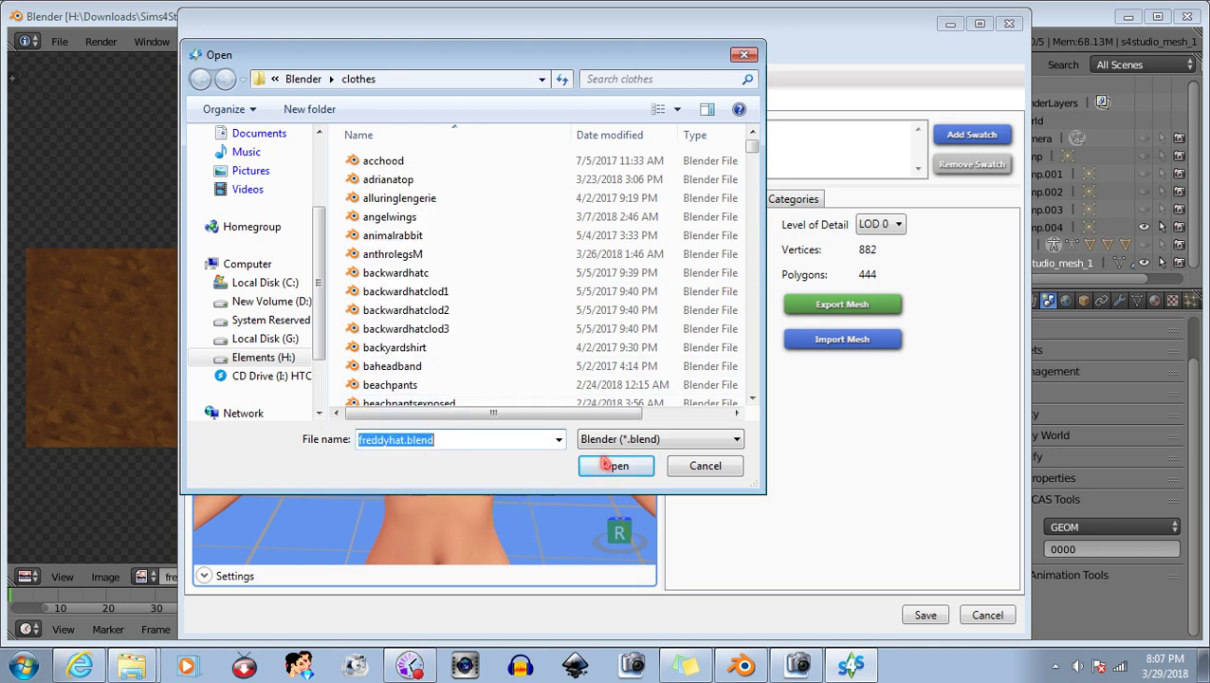
{"action": "left_click", "coordinate": [613, 468]}
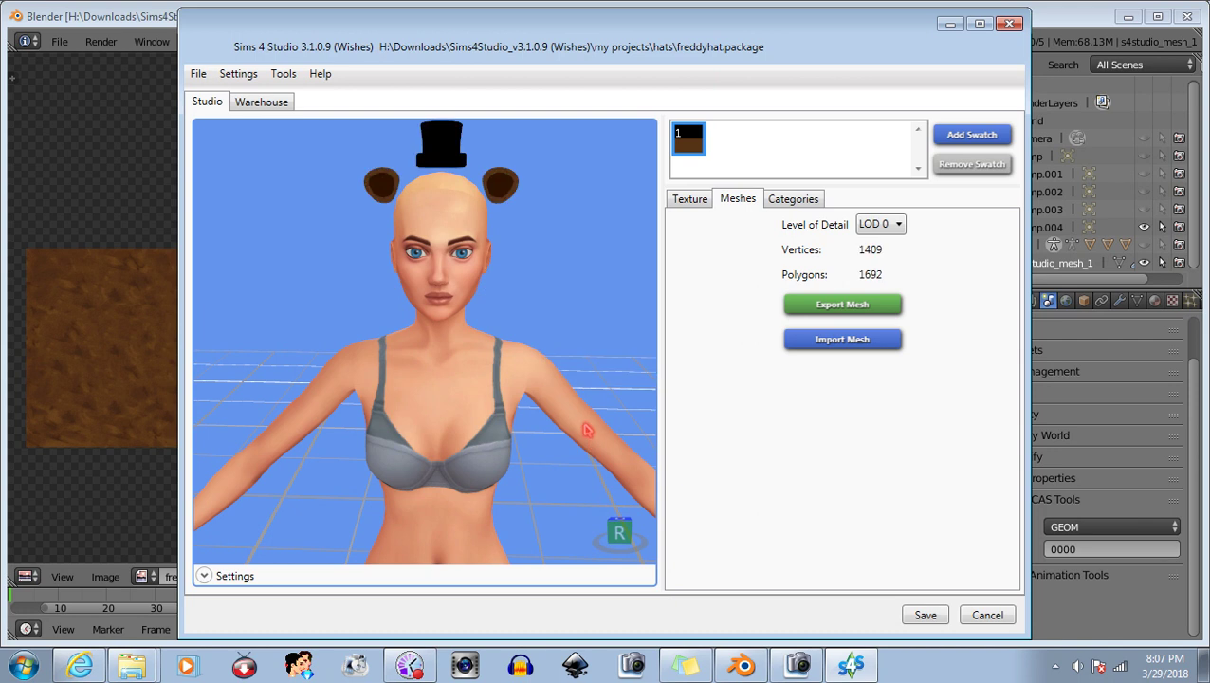
{"action": "middle_click_drag", "start_coordinate": [539, 413], "coordinate": [619, 351]}
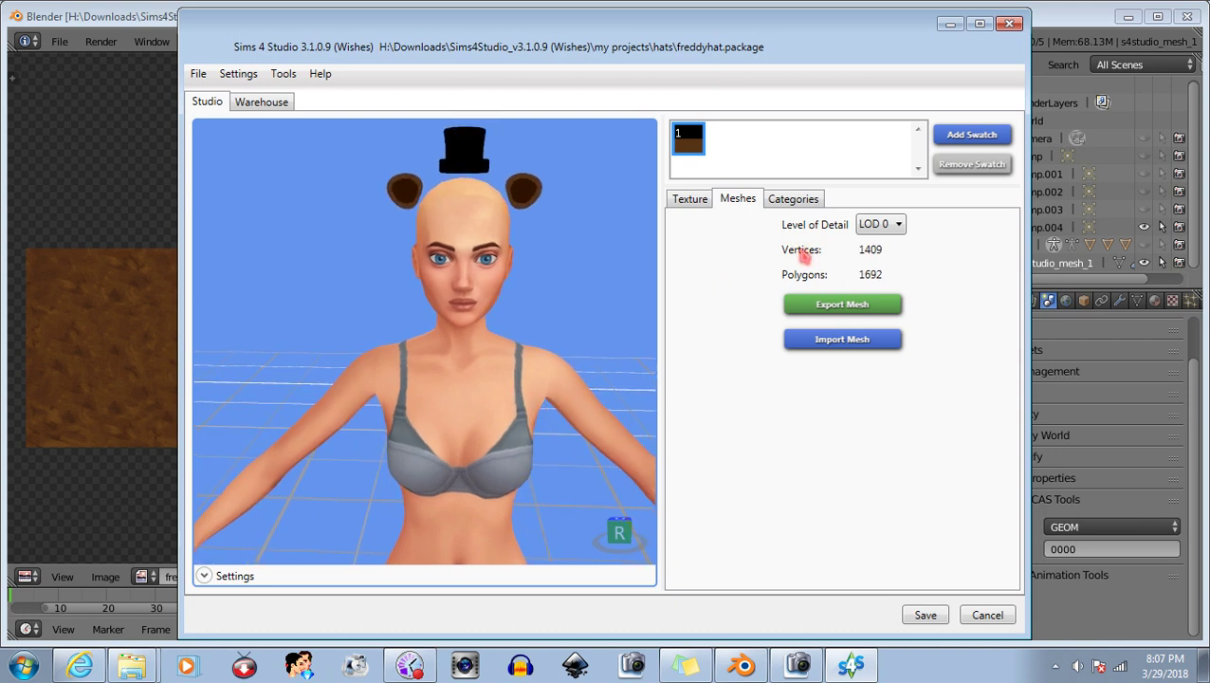
{"action": "left_click", "coordinate": [924, 614]}
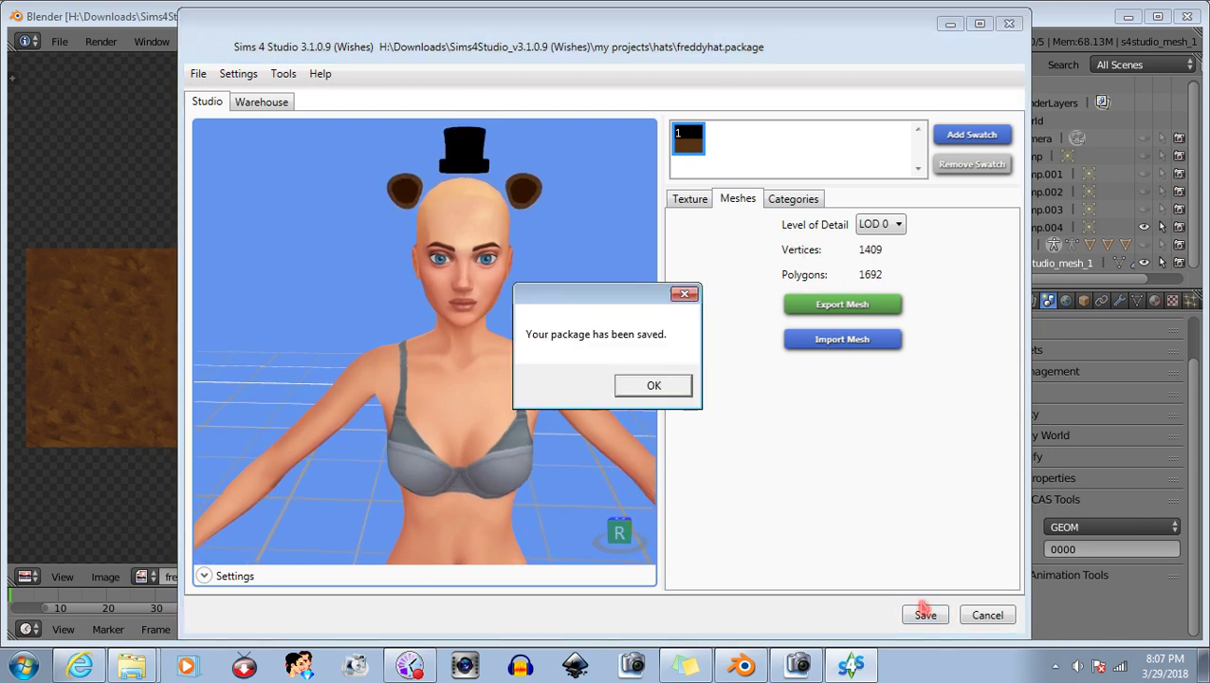
{"action": "left_click", "coordinate": [635, 394]}
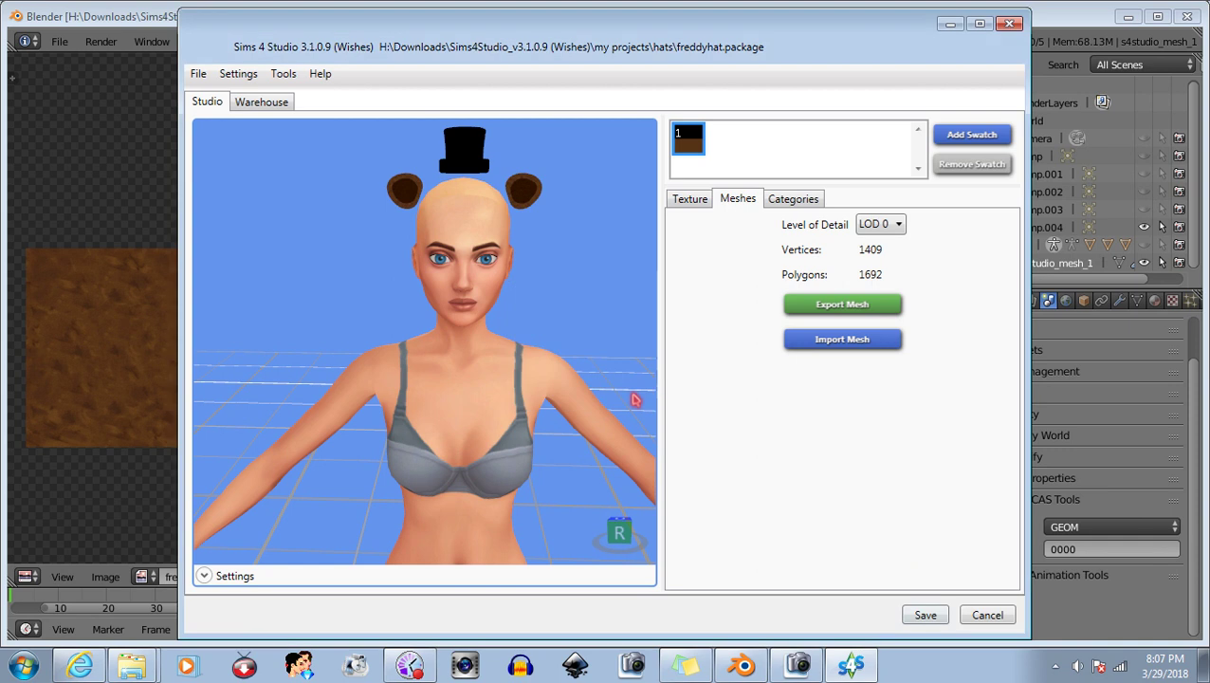
Untick the Yellow colour tag and tick the Young Adult and Teen age tags.
{"action": "left_click", "coordinate": [813, 198]}
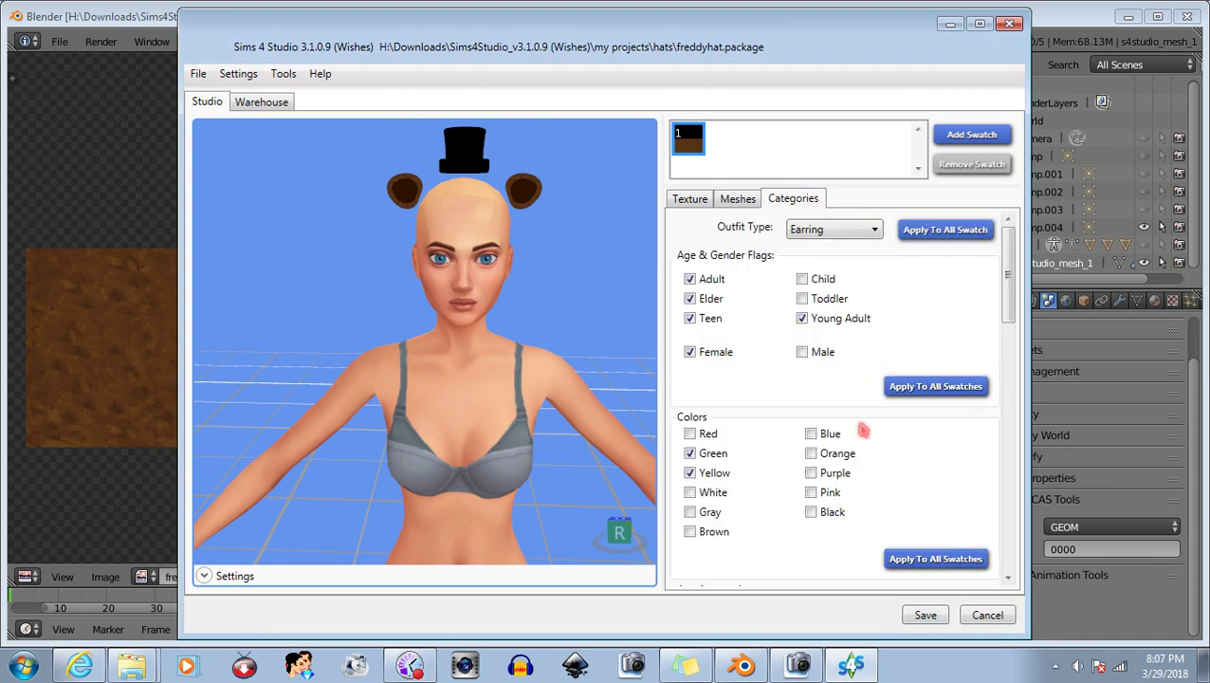
{"action": "left_click", "coordinate": [692, 479]}
{"action": "left_click_drag", "start_coordinate": [1011, 272], "coordinate": [1011, 327]}
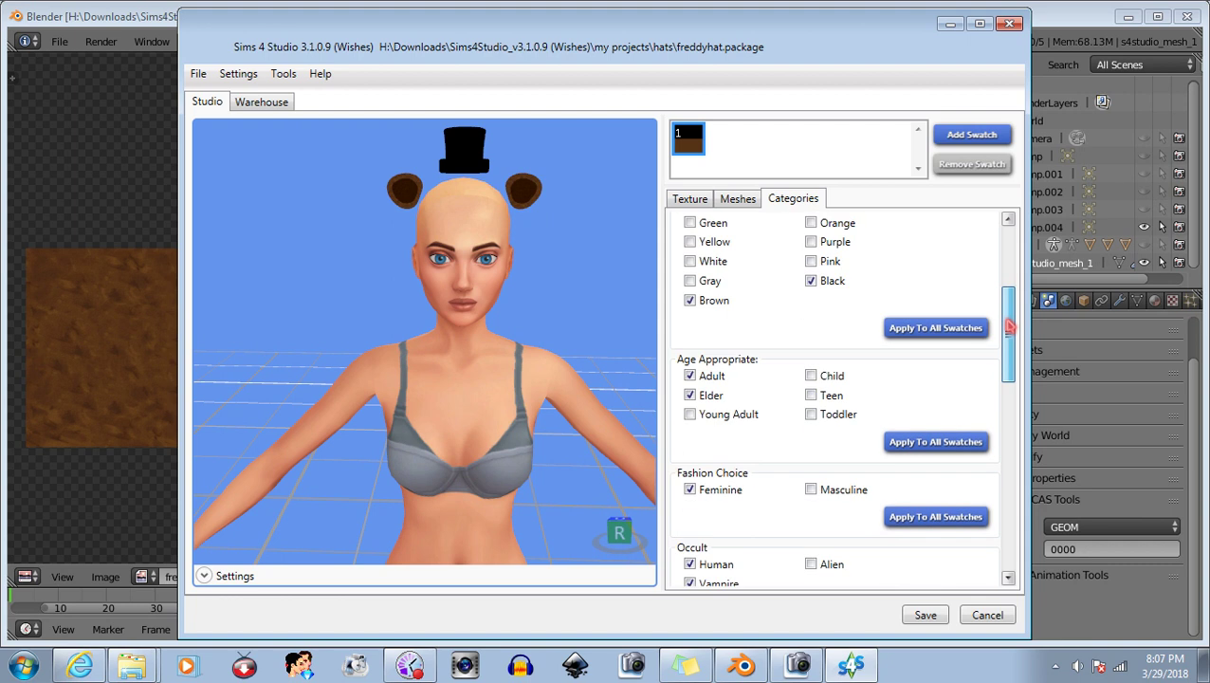
{"action": "left_click", "coordinate": [691, 417]}
{"action": "left_click", "coordinate": [811, 395]}
{"action": "left_click_drag", "start_coordinate": [1012, 336], "coordinate": [1009, 381]}
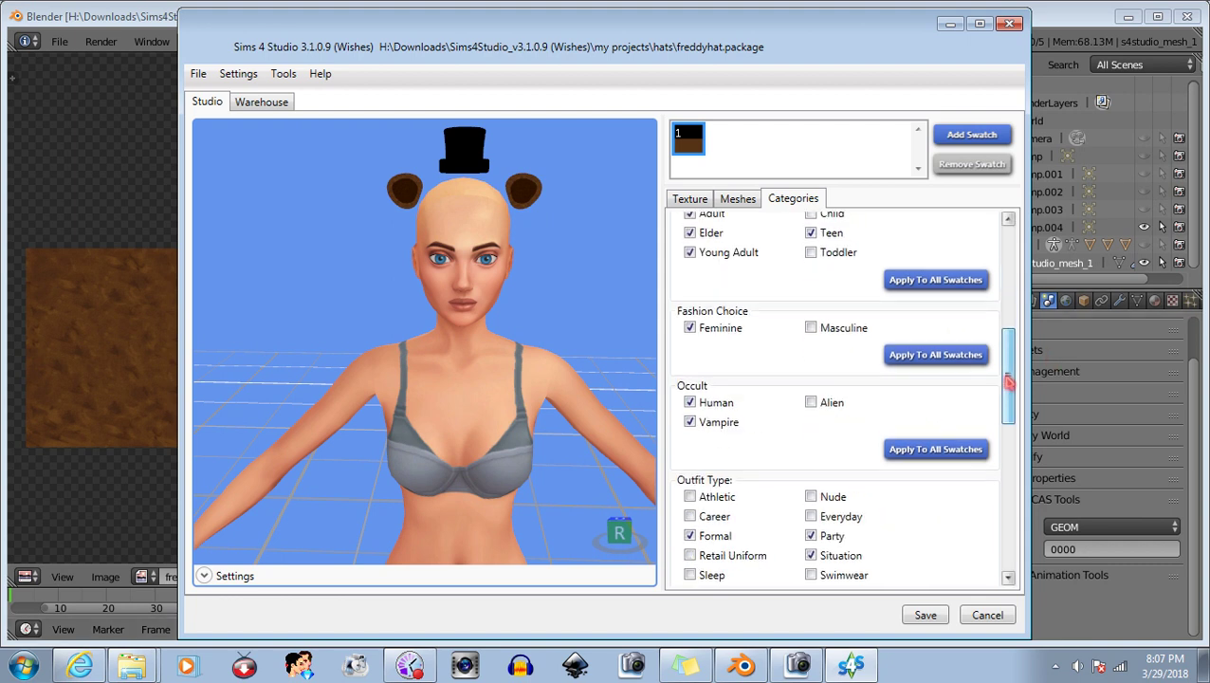
Tick the Masculine, Alien, Everyday and Allow For Random category flags.
{"action": "left_click", "coordinate": [811, 321]}
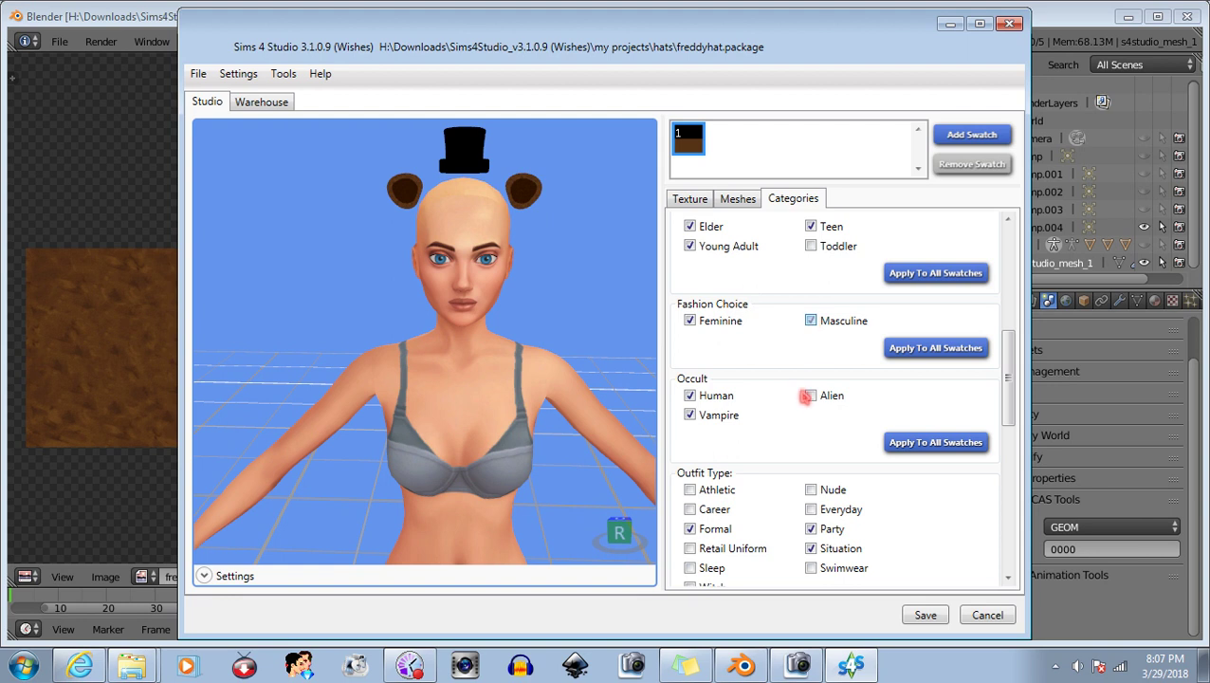
{"action": "left_click", "coordinate": [806, 397]}
{"action": "left_click_drag", "start_coordinate": [1009, 375], "coordinate": [1007, 429]}
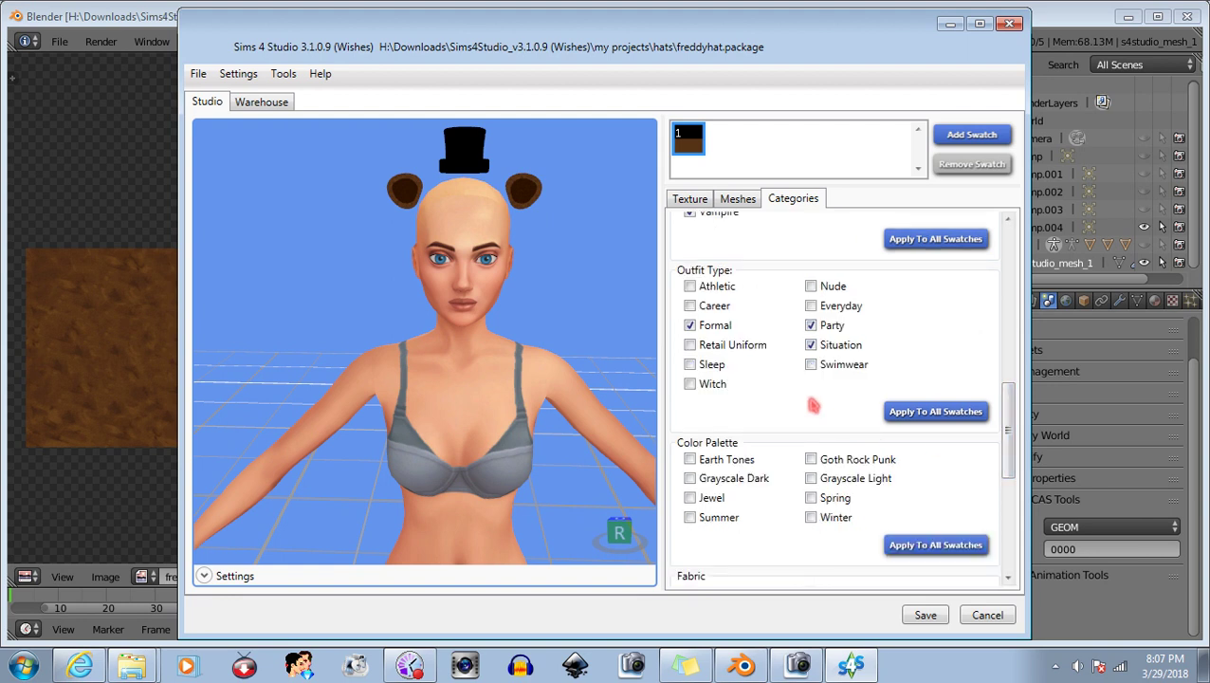
{"action": "left_click", "coordinate": [814, 307]}
{"action": "mouse_move", "coordinate": [1008, 429]}
{"action": "left_mouse_down"}
{"action": "mouse_move", "coordinate": [1007, 507]}
{"action": "mouse_move", "coordinate": [1022, 238]}
{"action": "left_mouse_up"}
{"action": "left_click", "coordinate": [691, 510]}
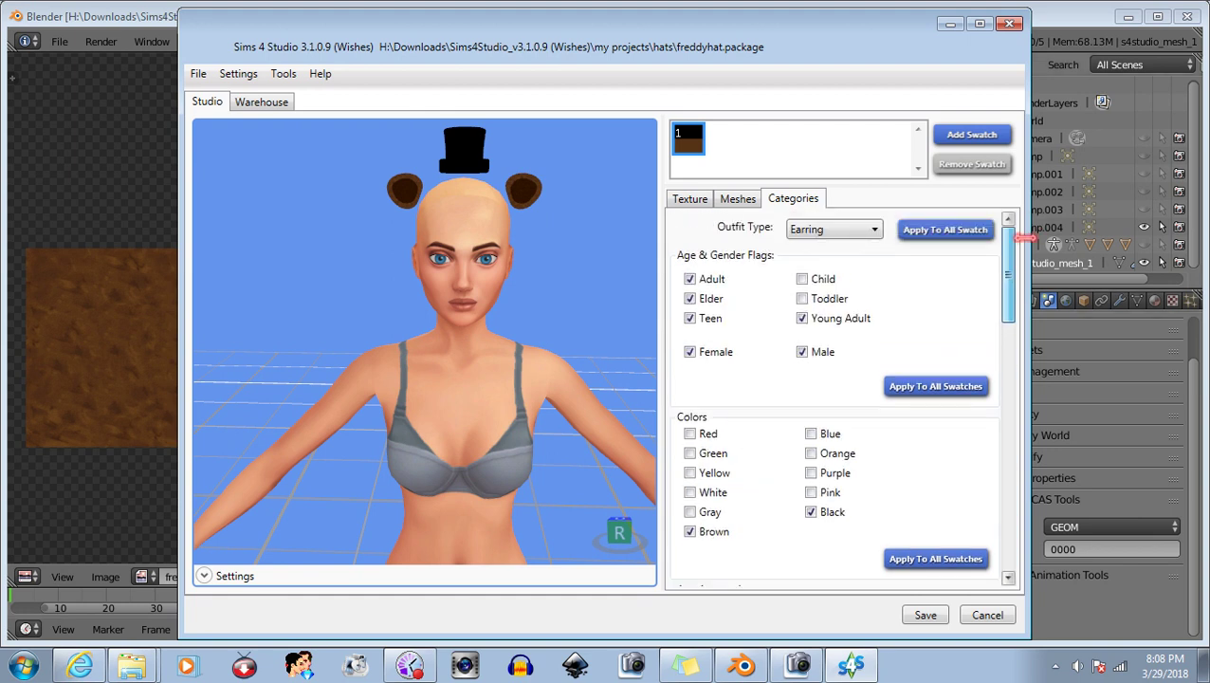
Save freddyhat.package and dismiss the saved confirmation.
{"action": "left_click", "coordinate": [923, 613]}
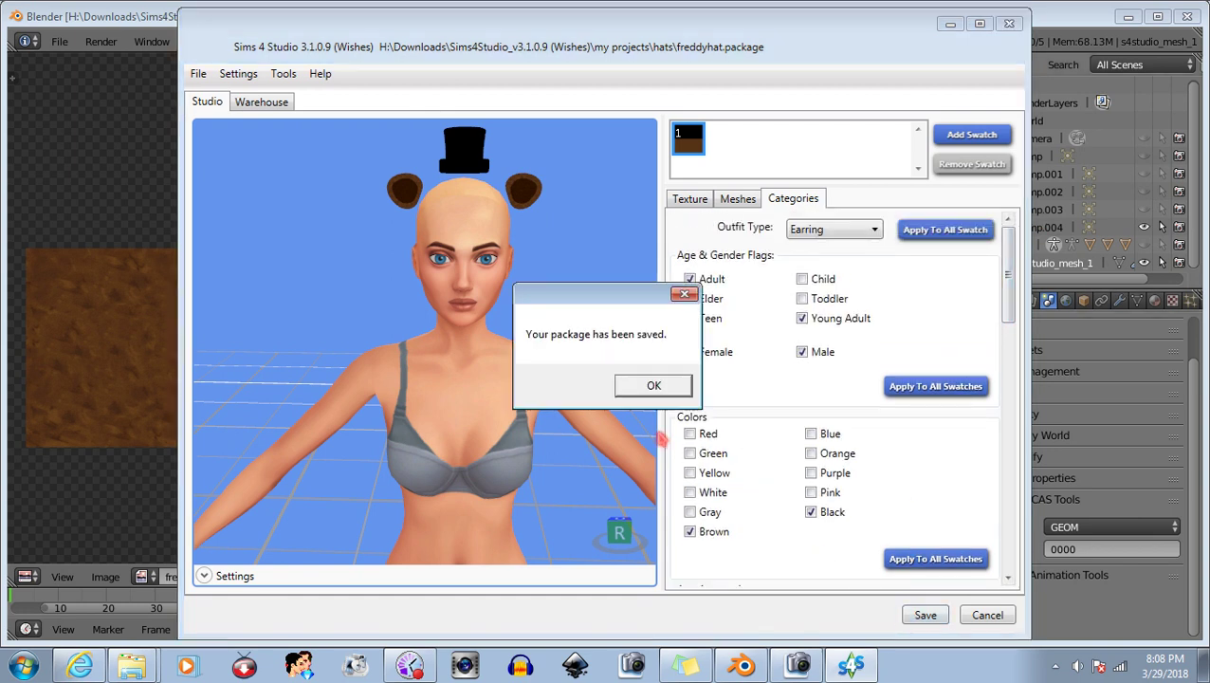
{"action": "left_click", "coordinate": [658, 391]}
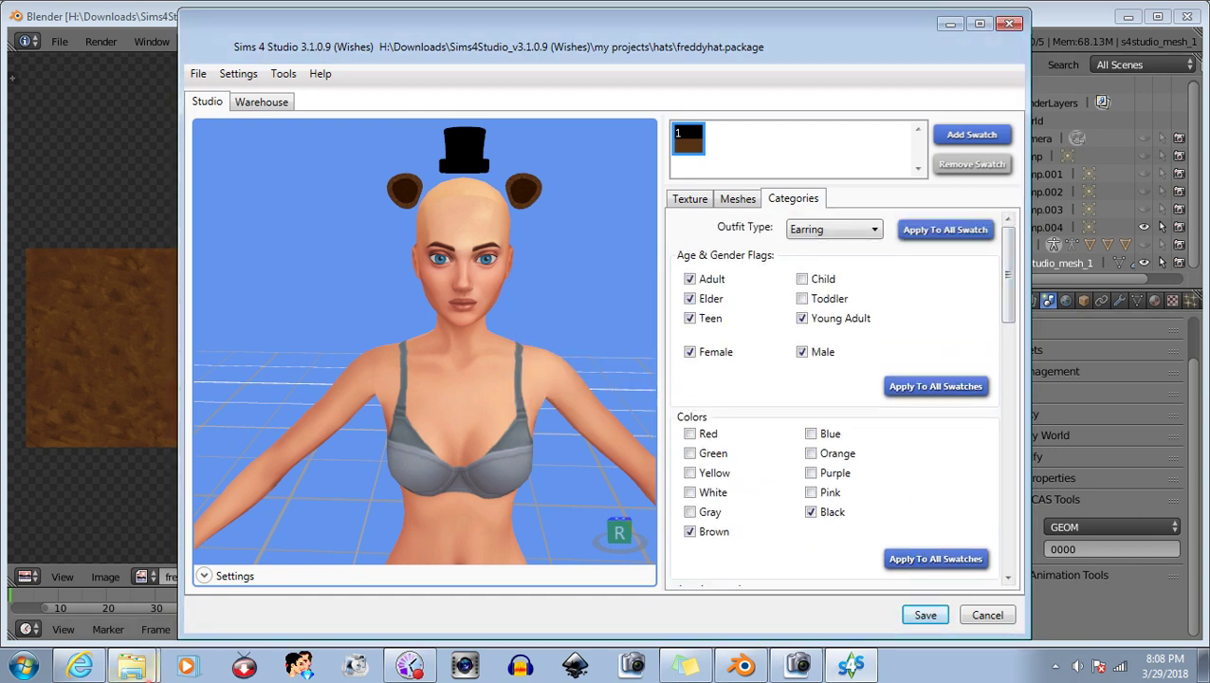
{"action": "left_click", "coordinate": [131, 665]}
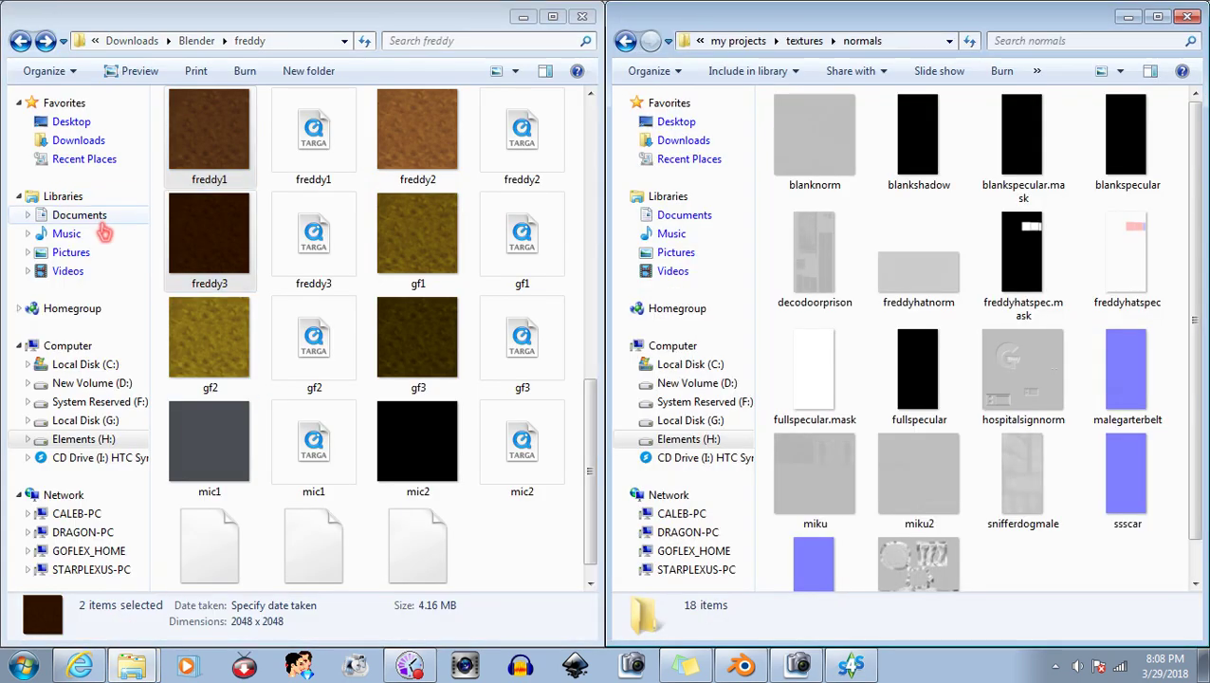
Show The Sims 4 Mods folder on the left and Documents\New folder\New folder on the right.
{"action": "left_click", "coordinate": [95, 220]}
{"action": "double_click", "coordinate": [522, 323]}
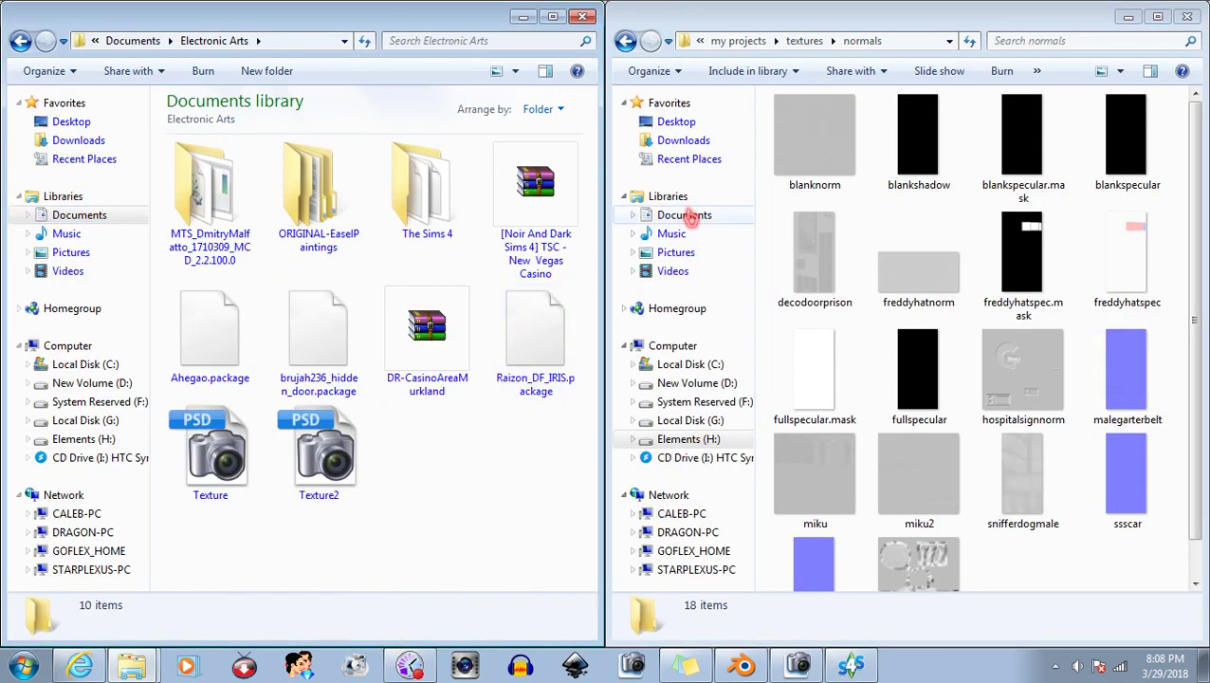
{"action": "left_click", "coordinate": [685, 217]}
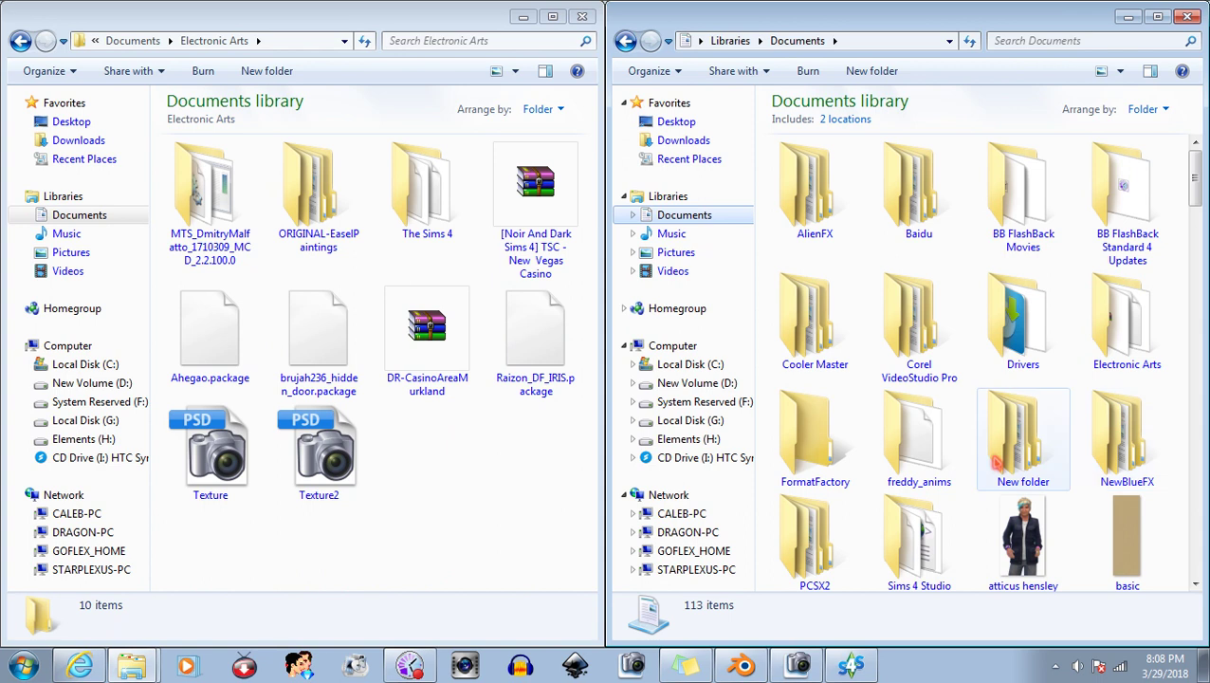
{"action": "left_click", "coordinate": [1051, 454]}
{"action": "double_click", "coordinate": [1051, 453]}
{"action": "double_click", "coordinate": [1044, 210]}
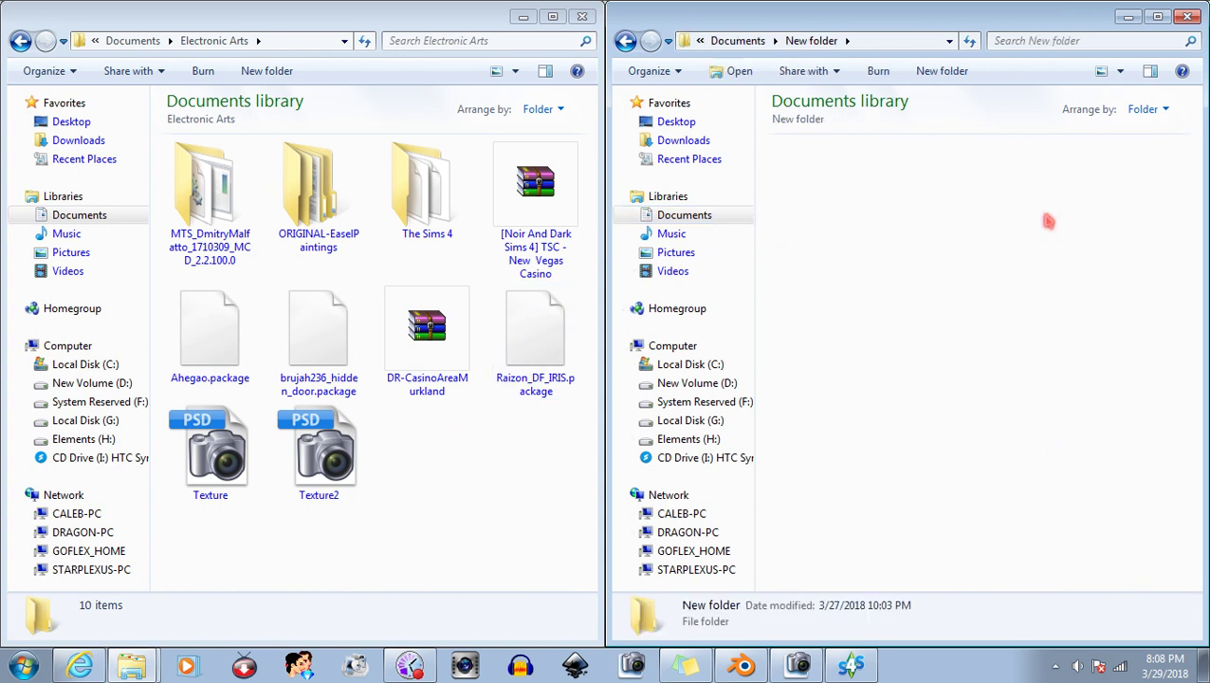
{"action": "double_click", "coordinate": [445, 203]}
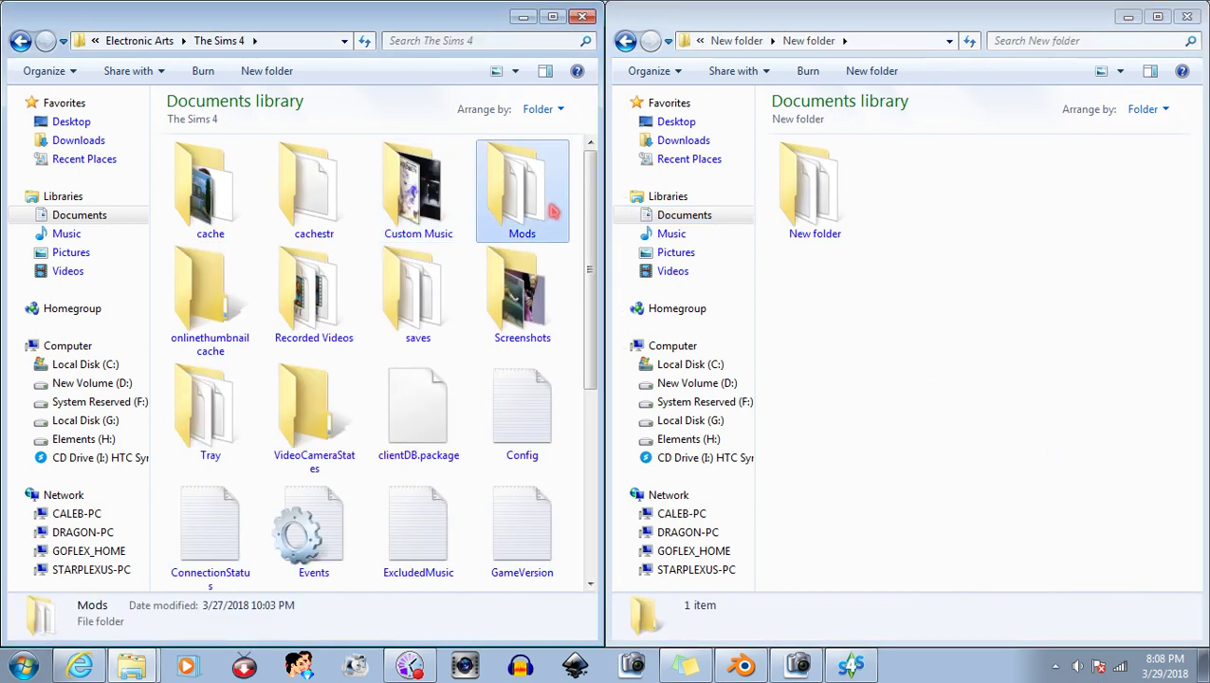
{"action": "double_click", "coordinate": [546, 199]}
Move all 432 Mods items except Resource.cfg into the inner New folder.
{"action": "left_click", "coordinate": [238, 229]}
{"action": "left_click_drag", "start_coordinate": [597, 154], "coordinate": [622, 612]}
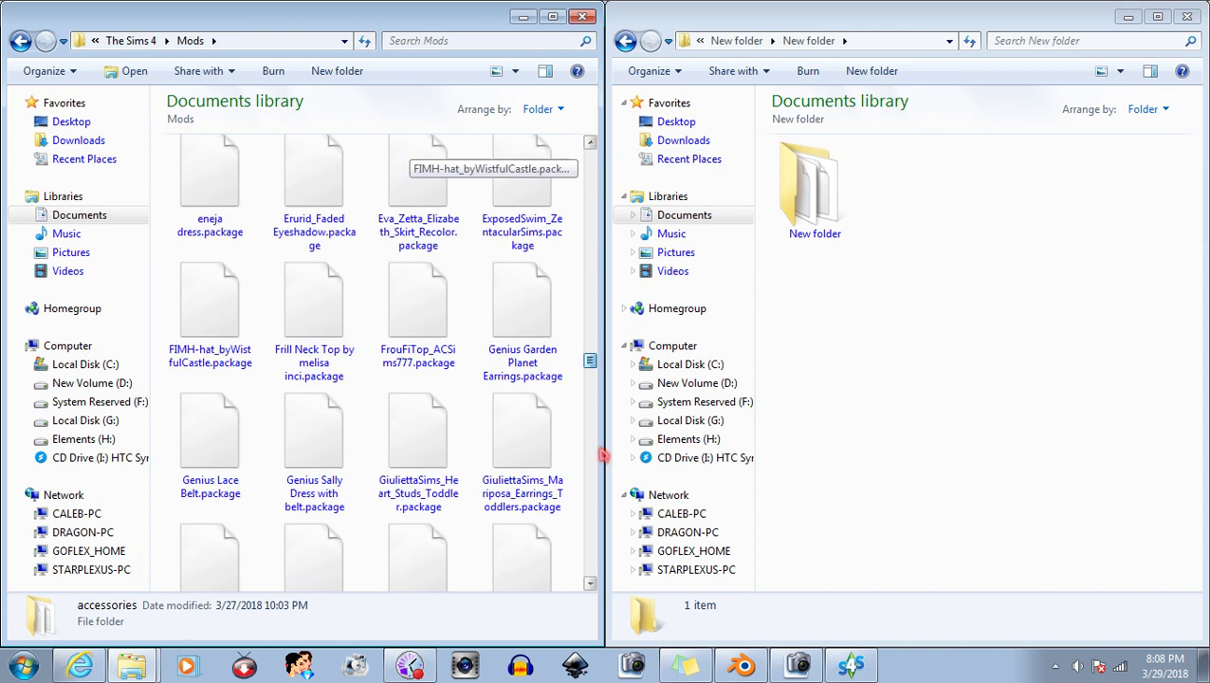
{"action": "key", "text": "ctrl+a"}
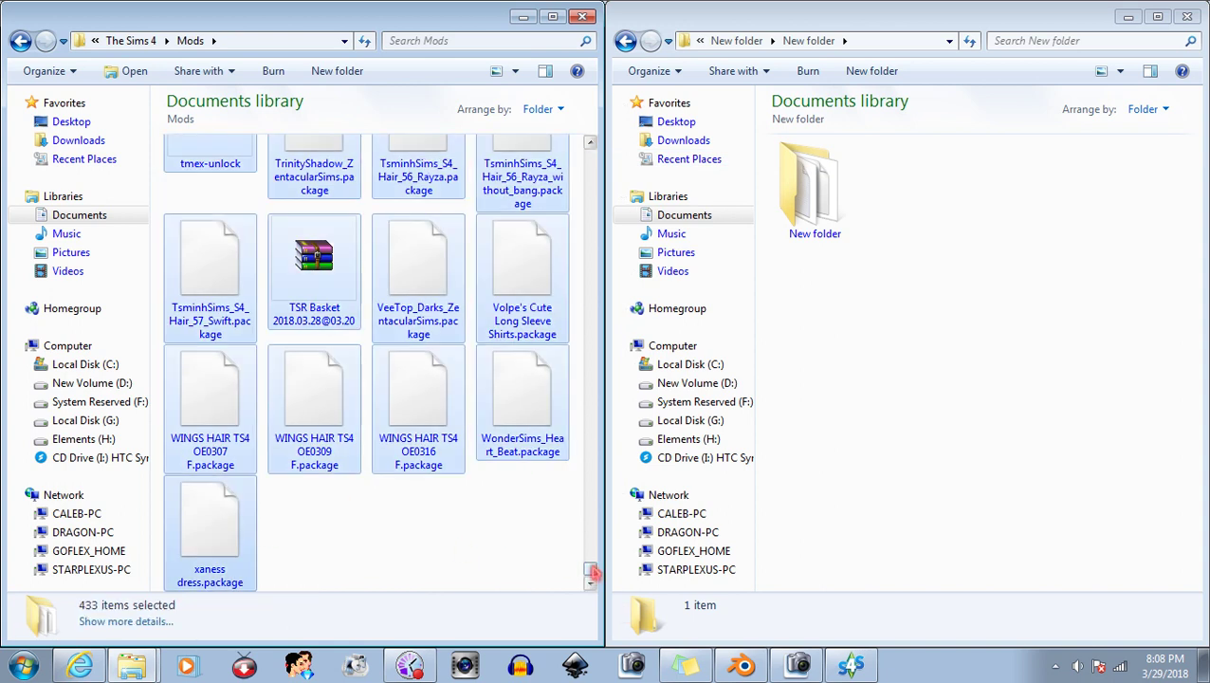
{"action": "mouse_move", "coordinate": [590, 570]}
{"action": "left_mouse_down"}
{"action": "mouse_move", "coordinate": [589, 252]}
{"action": "mouse_move", "coordinate": [591, 502]}
{"action": "left_mouse_up"}
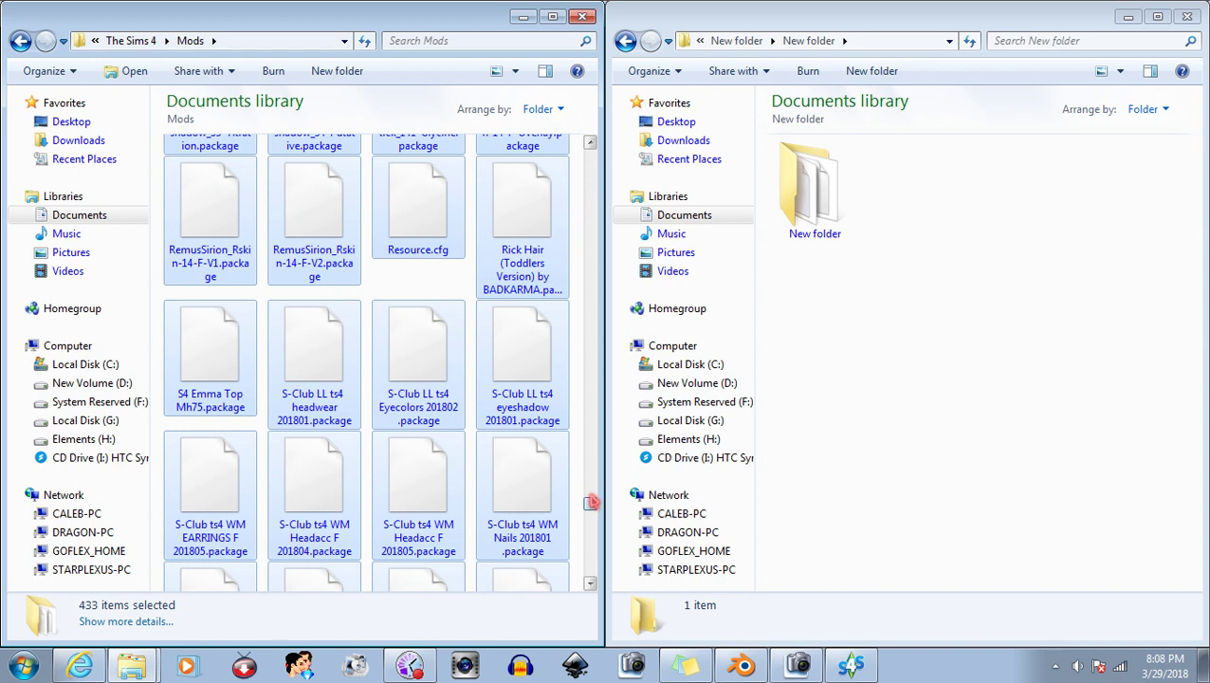
{"action": "left_click", "coordinate": [446, 202], "text": "ctrl"}
{"action": "left_click", "coordinate": [996, 467]}
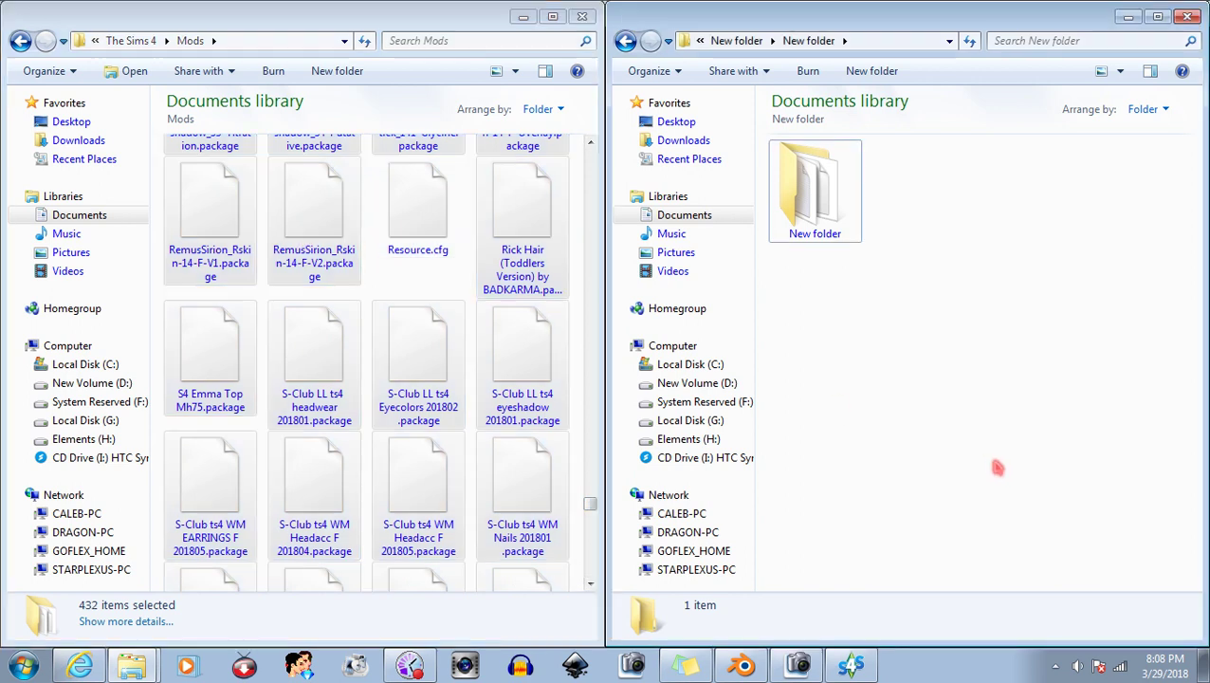
{"action": "key", "text": "ctrl+v"}
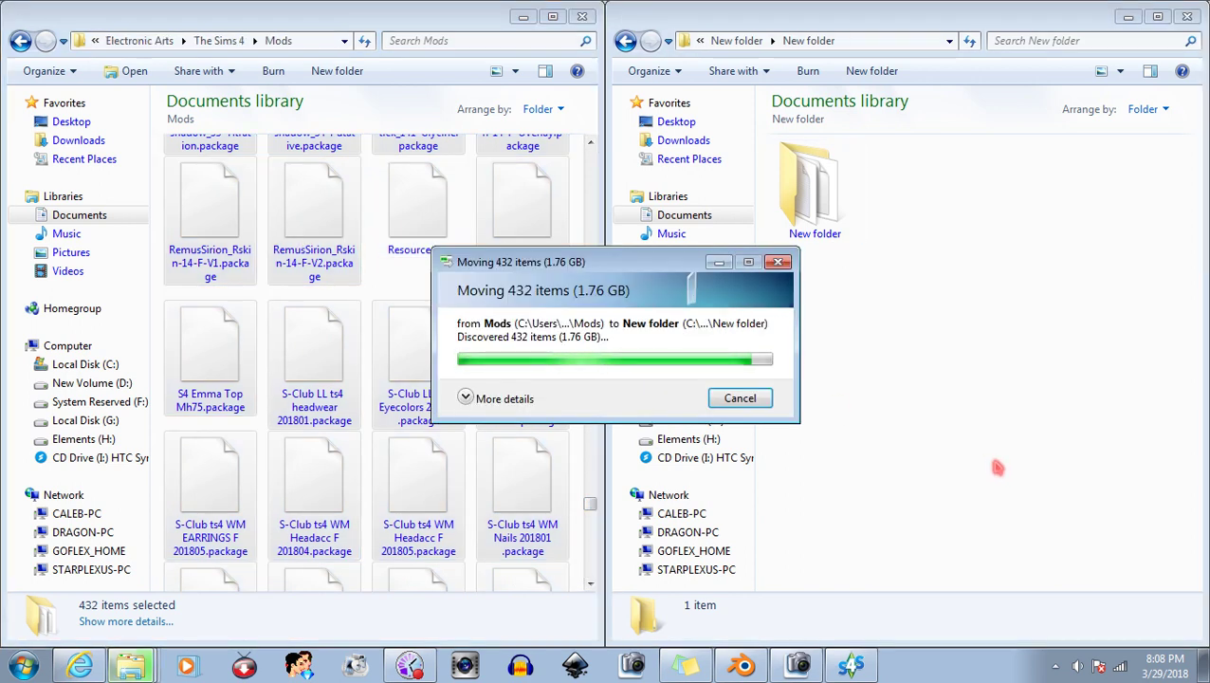
Browse to H:\Downloads\Sims4Studio_v3.1.0.9\my projects\hats in the right window.
{"action": "left_click", "coordinate": [729, 439]}
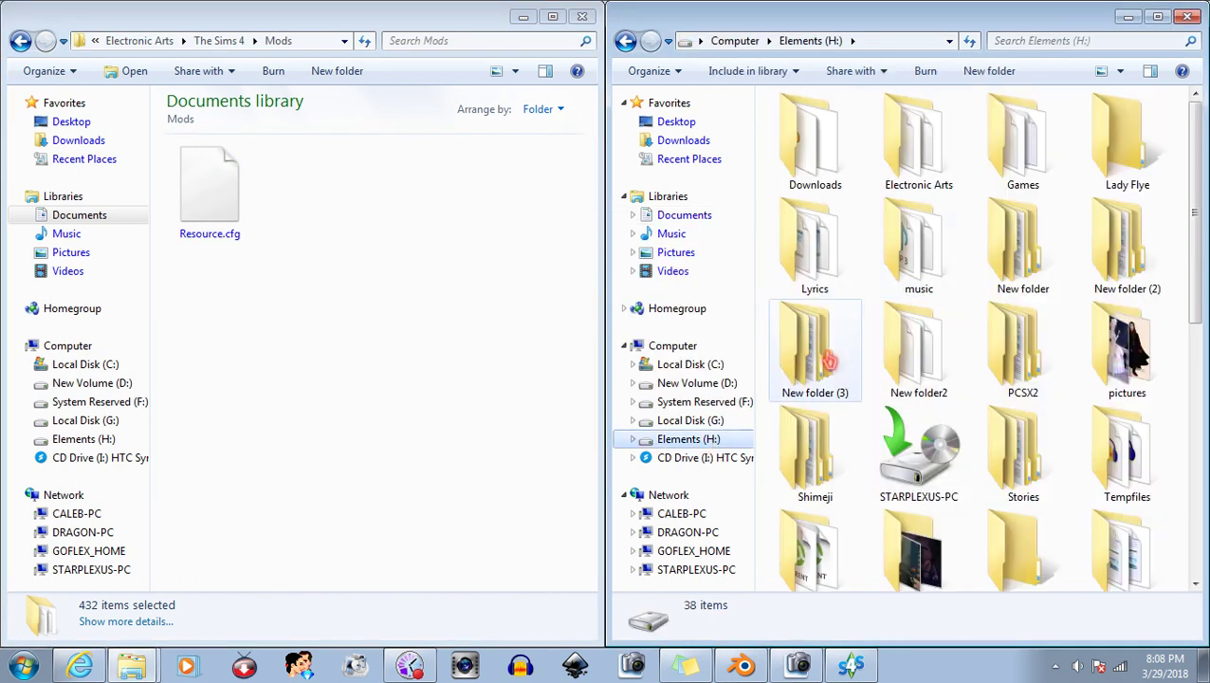
{"action": "double_click", "coordinate": [838, 175]}
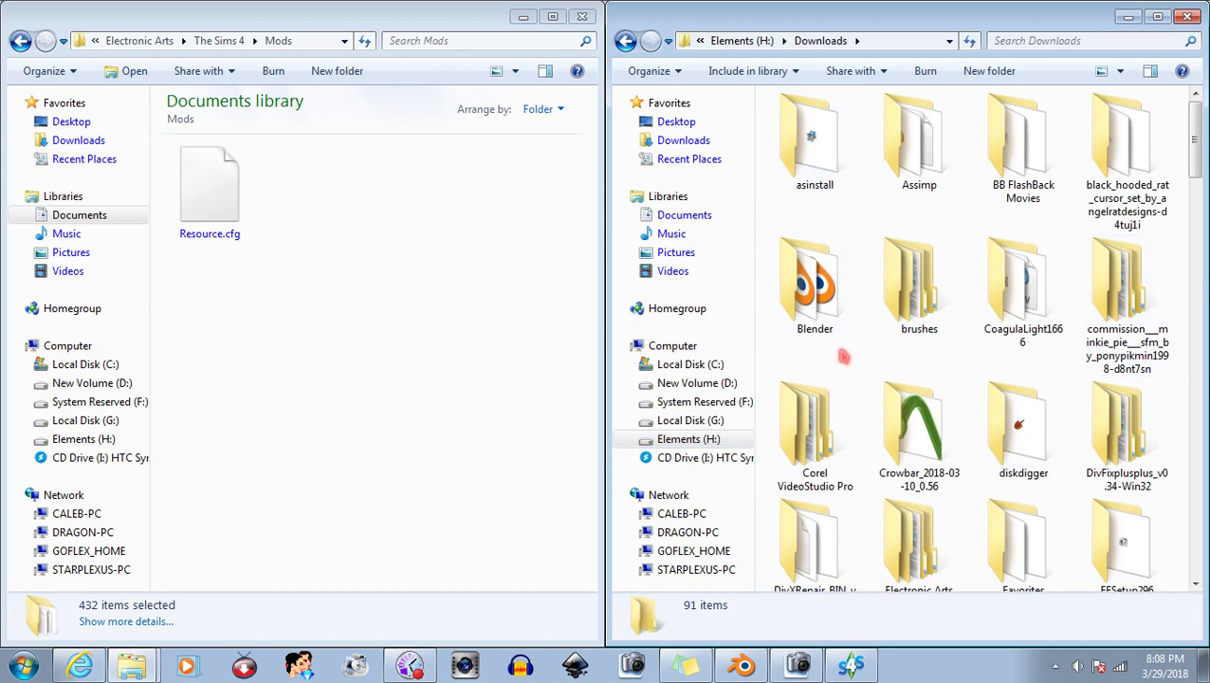
{"action": "scroll", "coordinate": [963, 212], "scroll_direction": "down", "scroll_amount": 3}
{"action": "scroll", "coordinate": [964, 211], "scroll_direction": "down", "scroll_amount": 3}
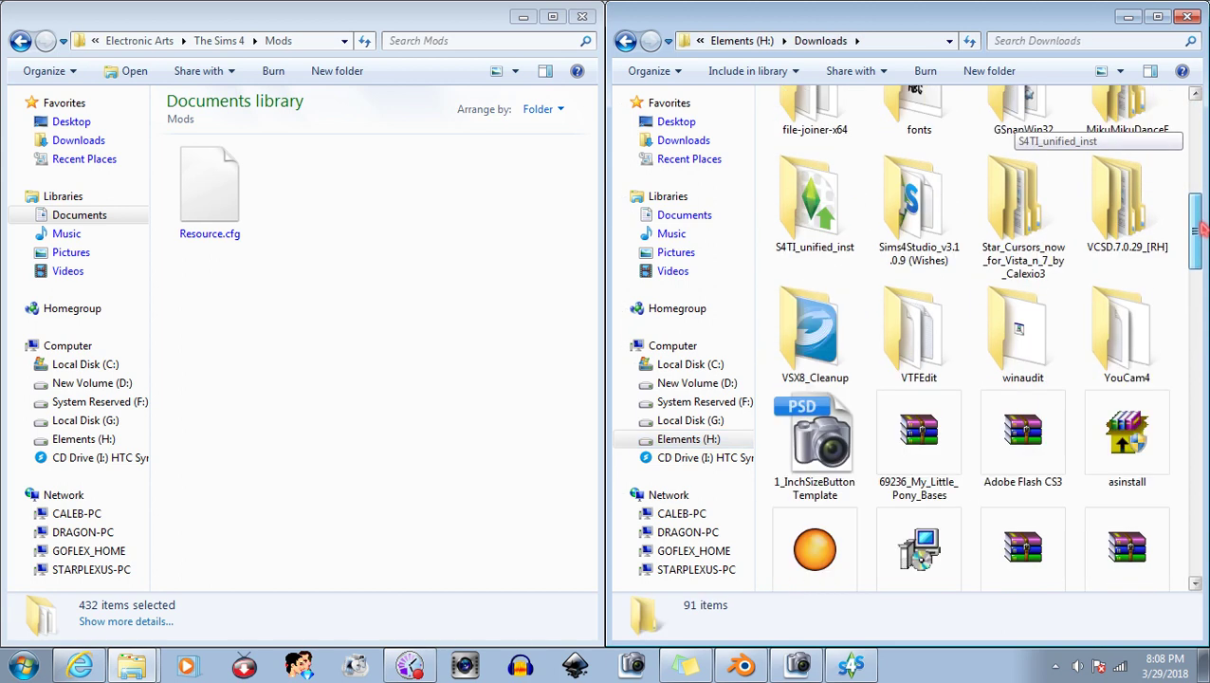
{"action": "double_click", "coordinate": [916, 204]}
{"action": "left_click_drag", "start_coordinate": [1200, 159], "coordinate": [1200, 165]}
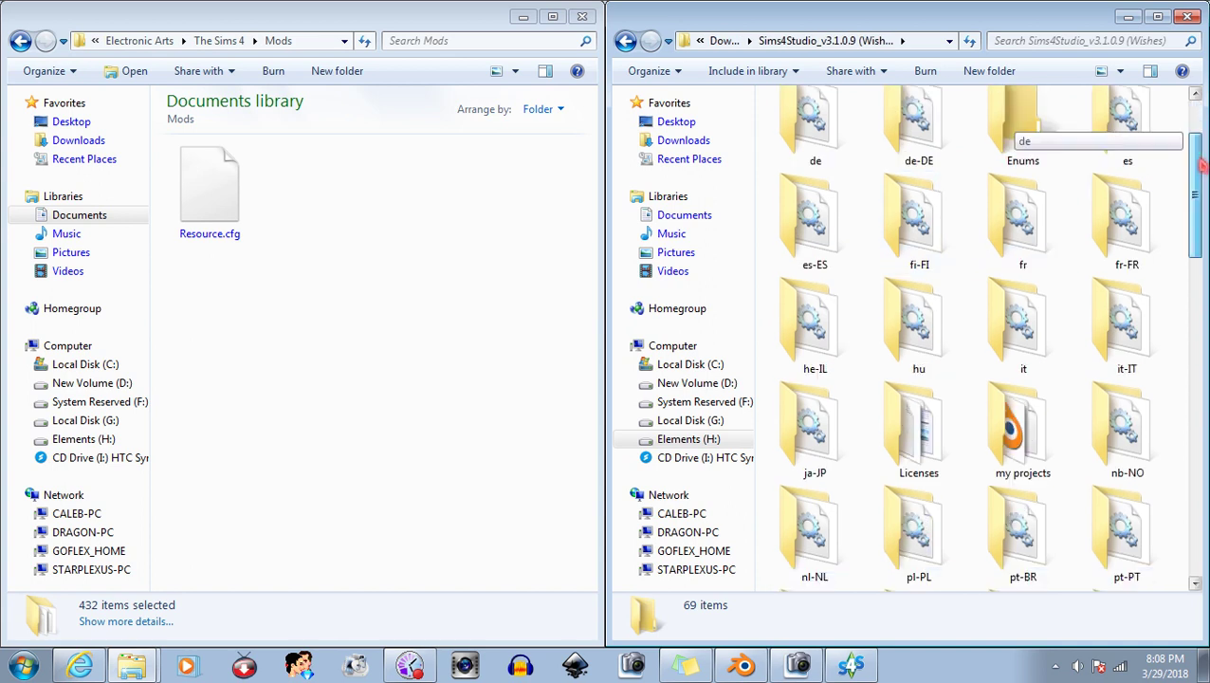
{"action": "type", "text": "my"}
{"action": "key", "text": "Return"}
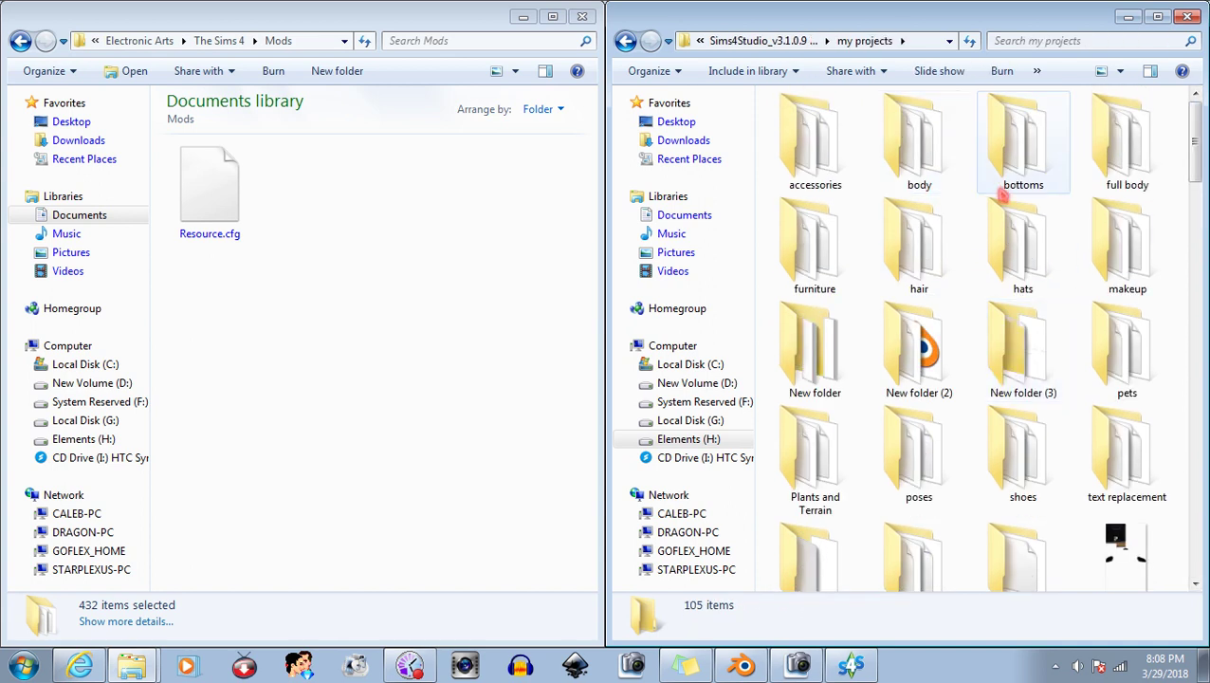
{"action": "left_click", "coordinate": [1034, 254]}
{"action": "double_click", "coordinate": [1034, 255]}
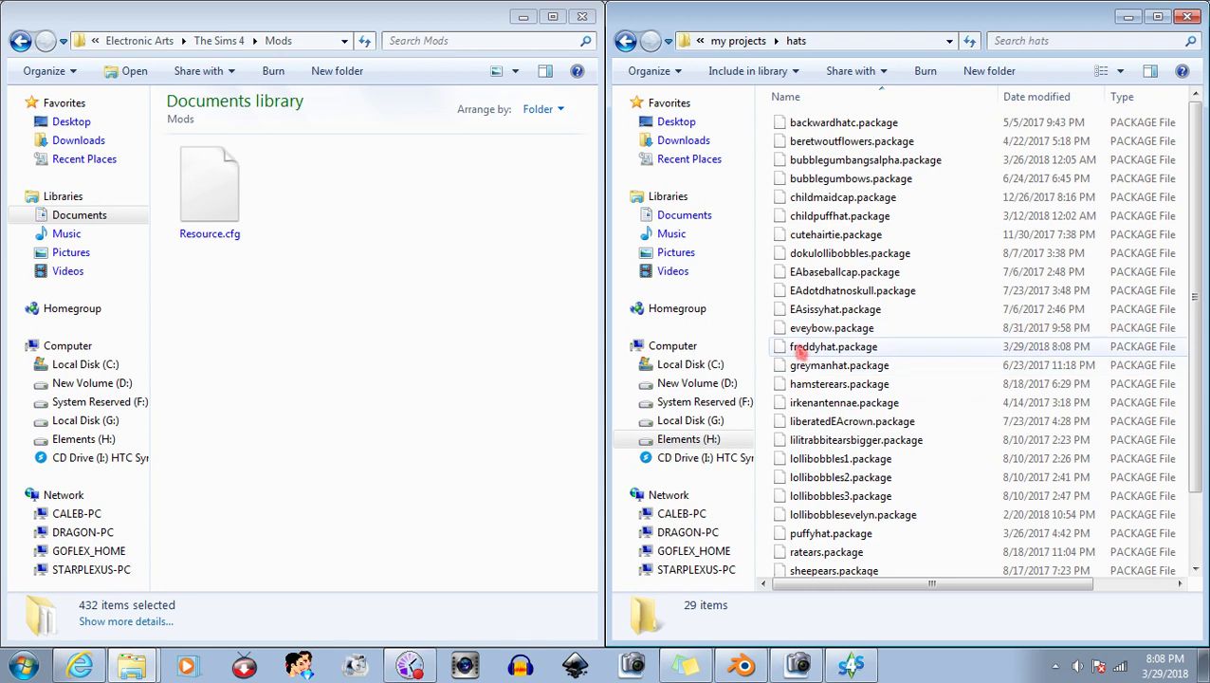
Copy freddyhat.package from the hats folder into the Mods folder.
{"action": "left_click", "coordinate": [782, 350]}
{"action": "left_click_drag", "start_coordinate": [783, 349], "coordinate": [440, 305]}
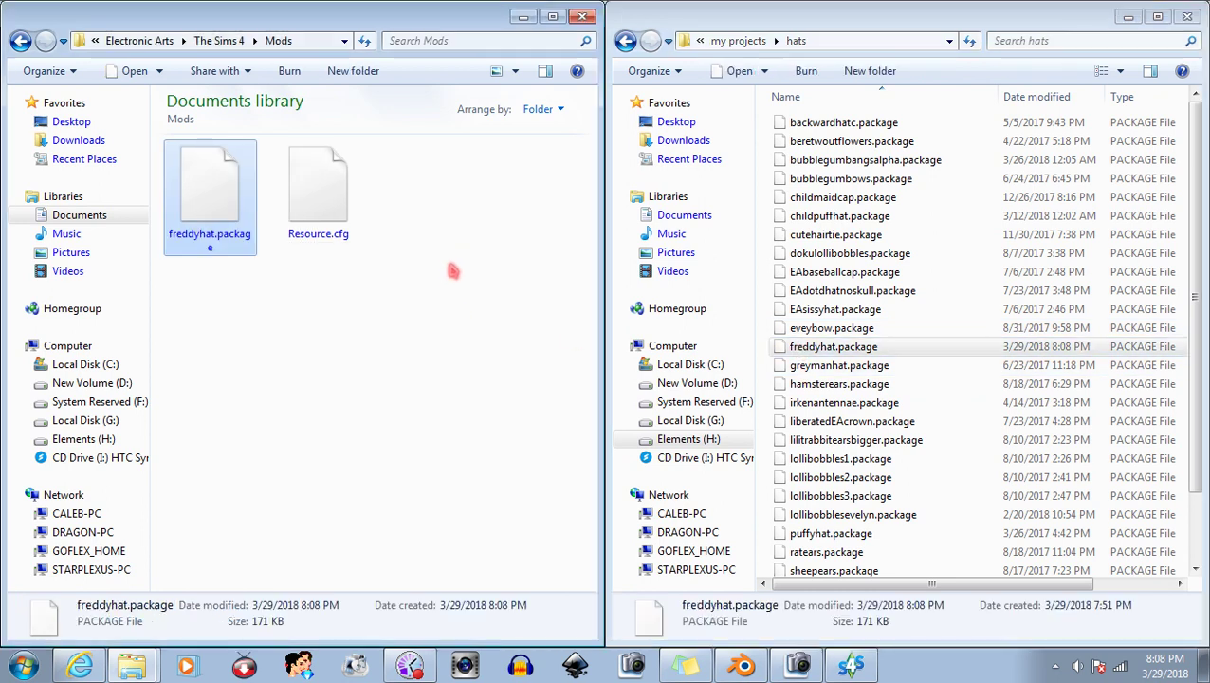
{"action": "left_click", "coordinate": [25, 666]}
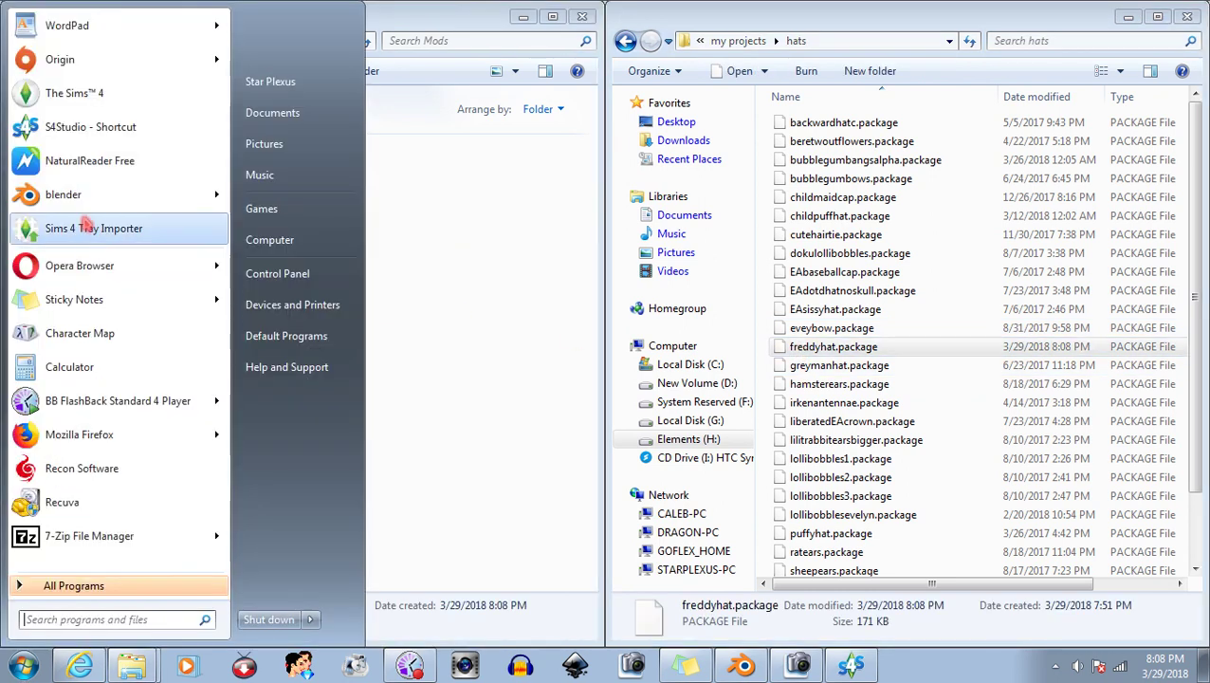
Launch Blender, show the mesh's vertex groups and switch it into Edit Mode.
{"action": "left_click", "coordinate": [82, 96]}
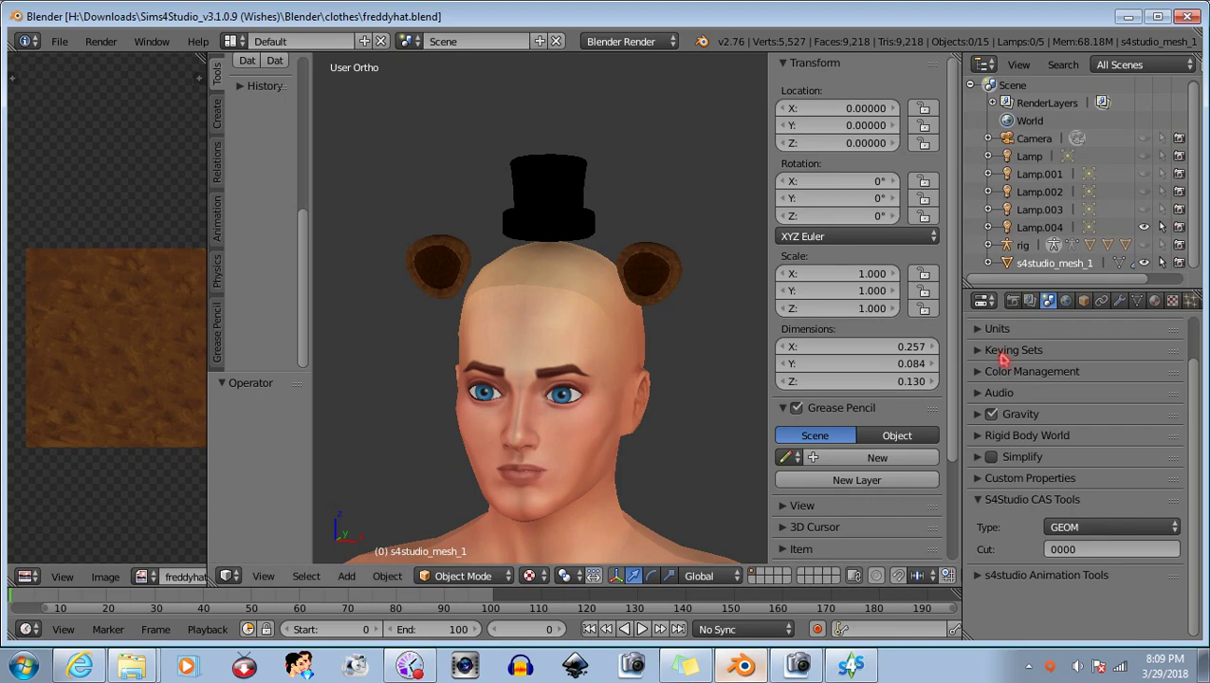
{"action": "left_click", "coordinate": [1137, 302]}
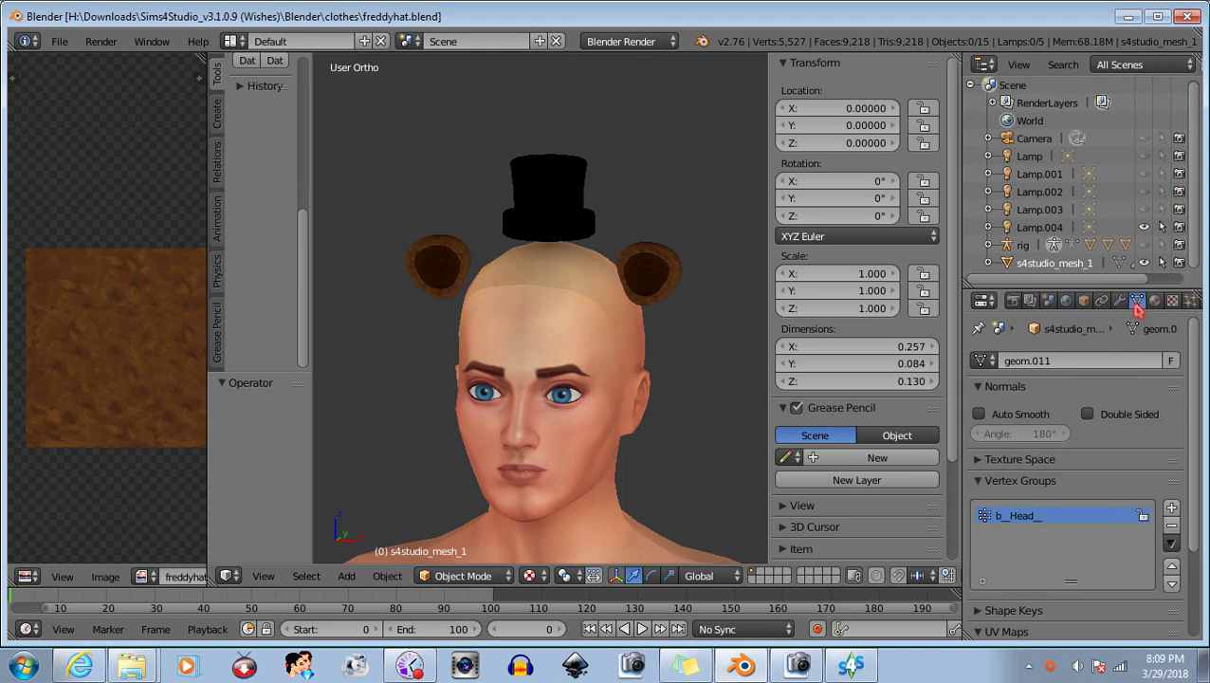
{"action": "middle_click_drag", "start_coordinate": [579, 403], "coordinate": [595, 408]}
{"action": "left_click", "coordinate": [463, 576]}
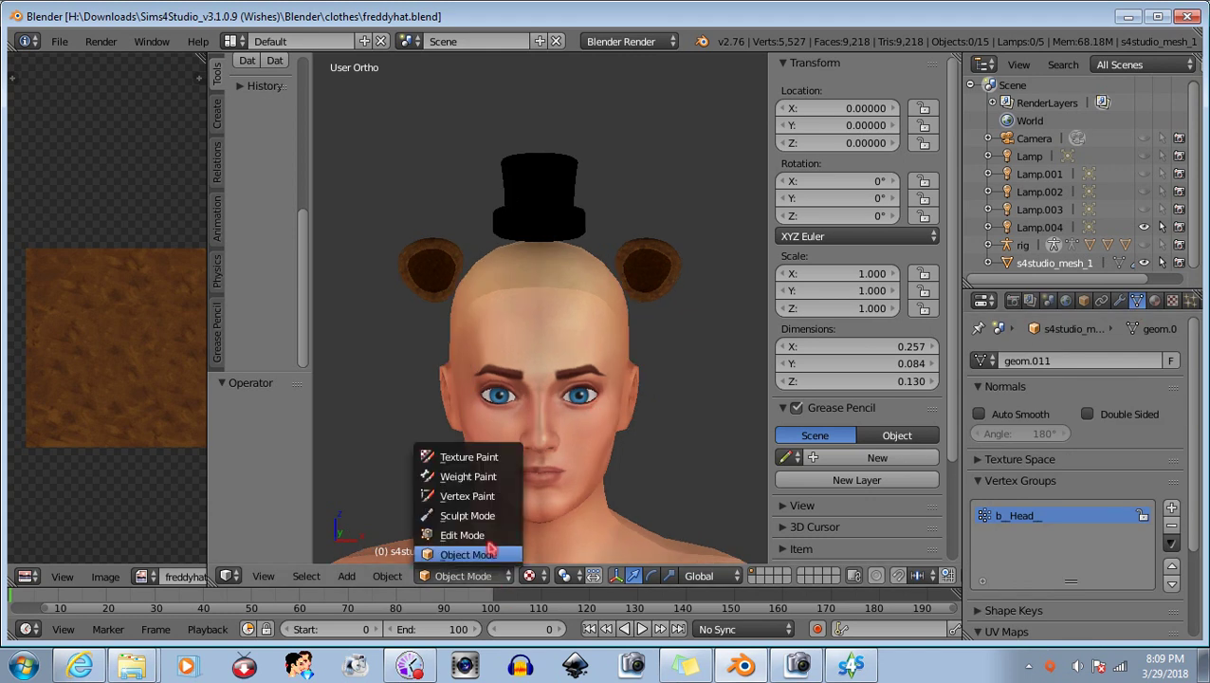
{"action": "left_click", "coordinate": [453, 534]}
Reveal the hidden hat and ears geometry and deselect all of it.
{"action": "left_click", "coordinate": [384, 576]}
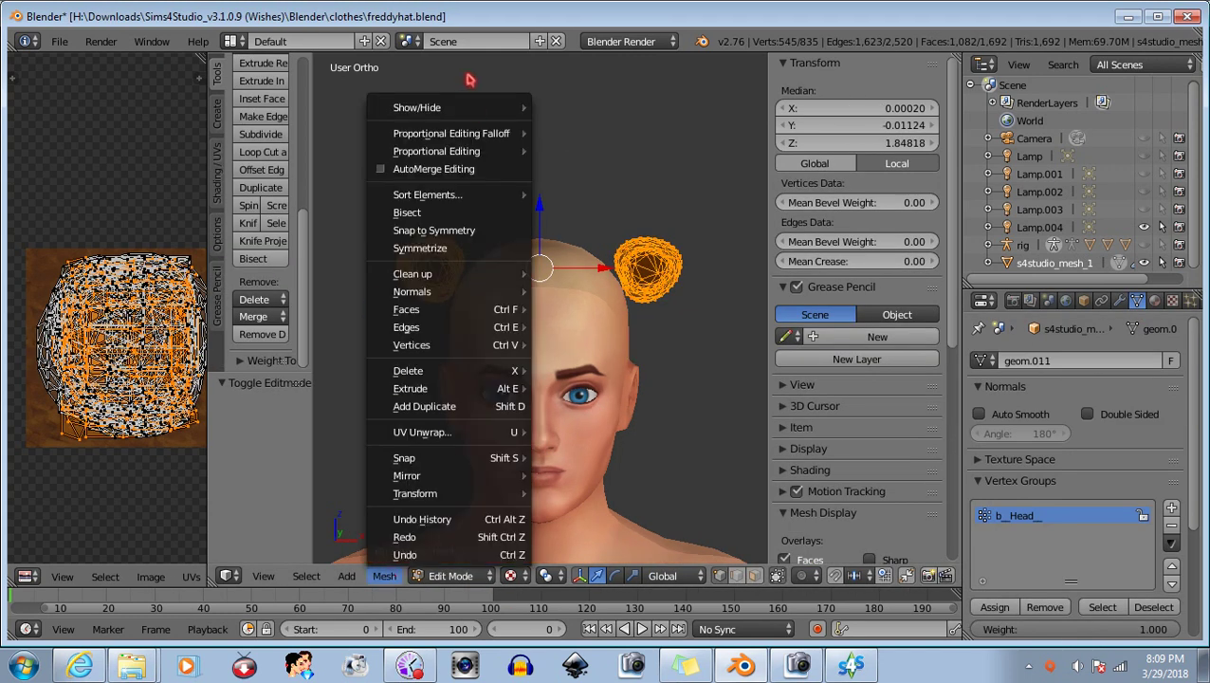
{"action": "left_click", "coordinate": [385, 576]}
{"action": "mouse_move", "coordinate": [417, 107]}
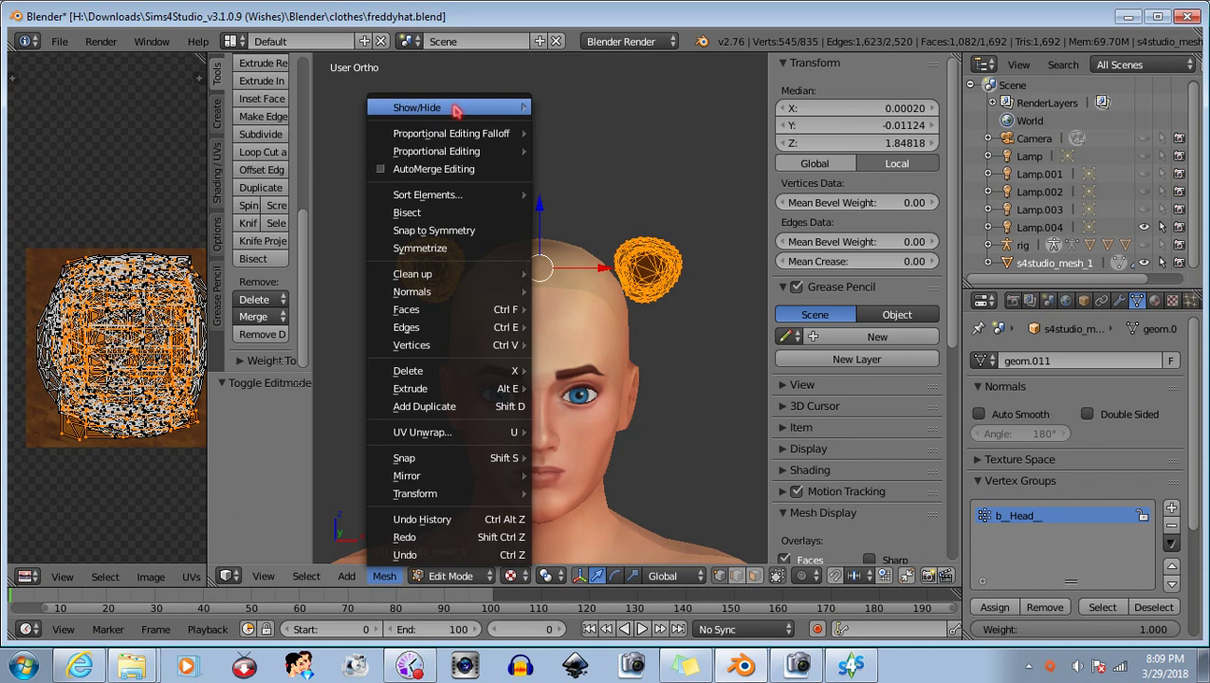
{"action": "left_click", "coordinate": [581, 111]}
{"action": "key", "text": "a"}
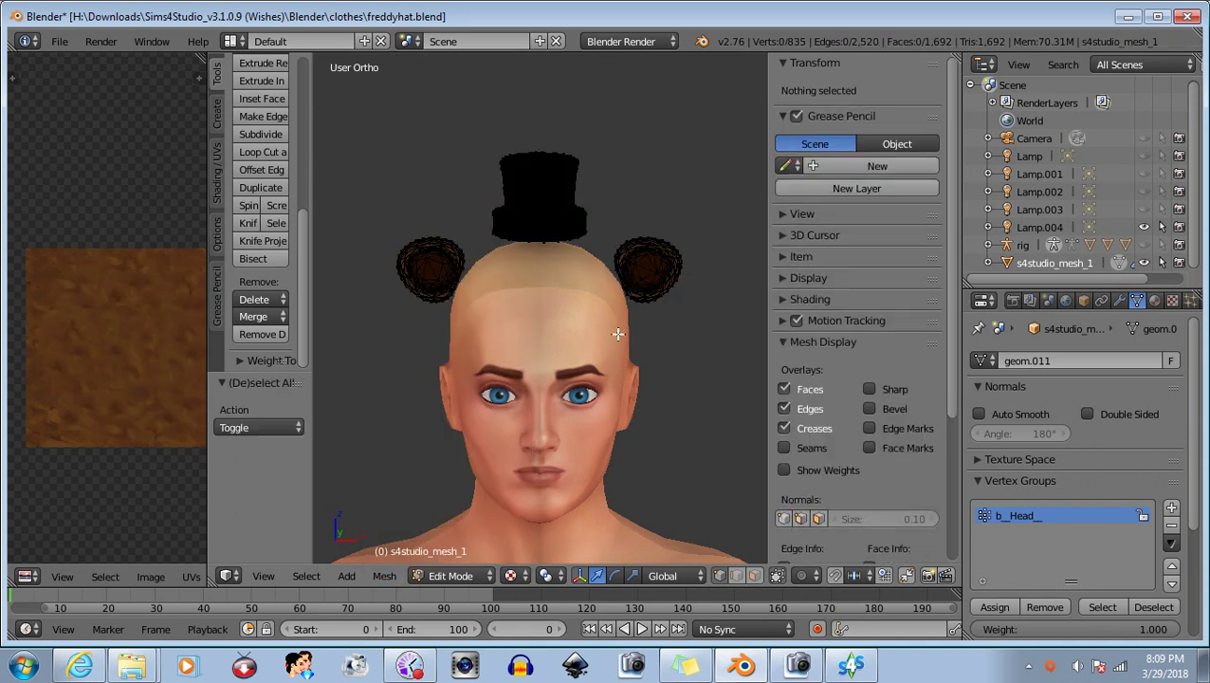
{"action": "key", "text": "a"}
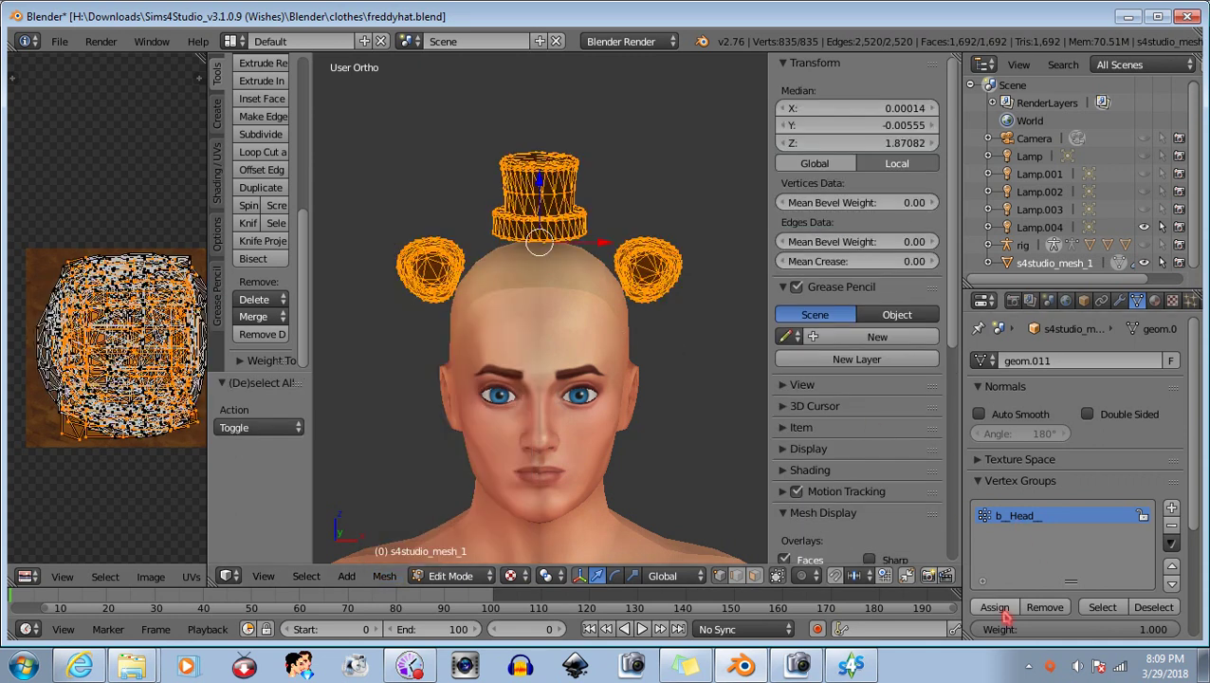
{"action": "left_click", "coordinate": [1172, 608]}
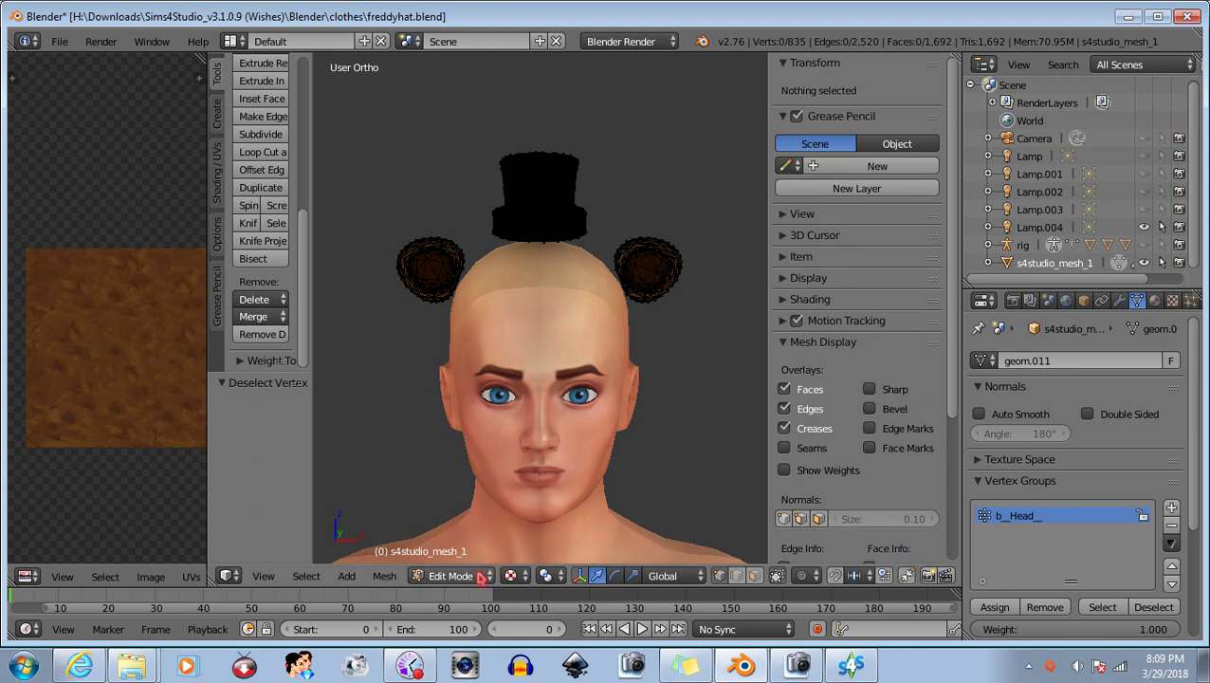
Return the mesh to Object Mode and save freddyhat.blend.
{"action": "left_click", "coordinate": [450, 576]}
{"action": "left_click", "coordinate": [460, 554]}
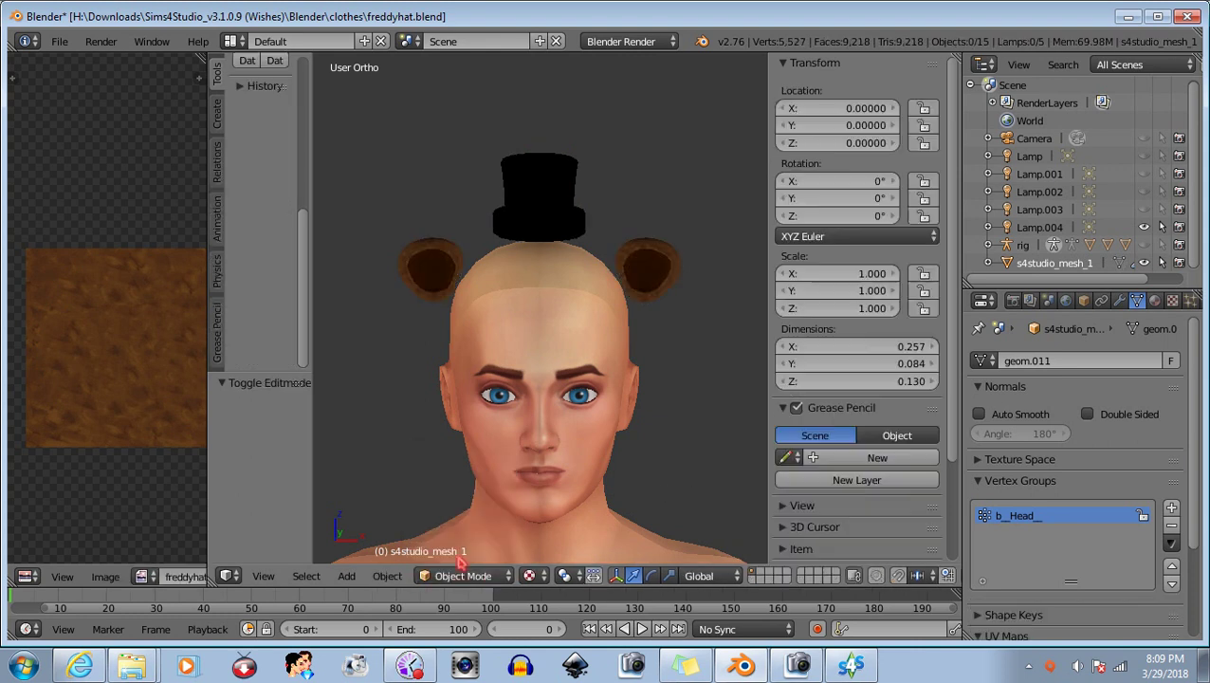
{"action": "left_click", "coordinate": [60, 41]}
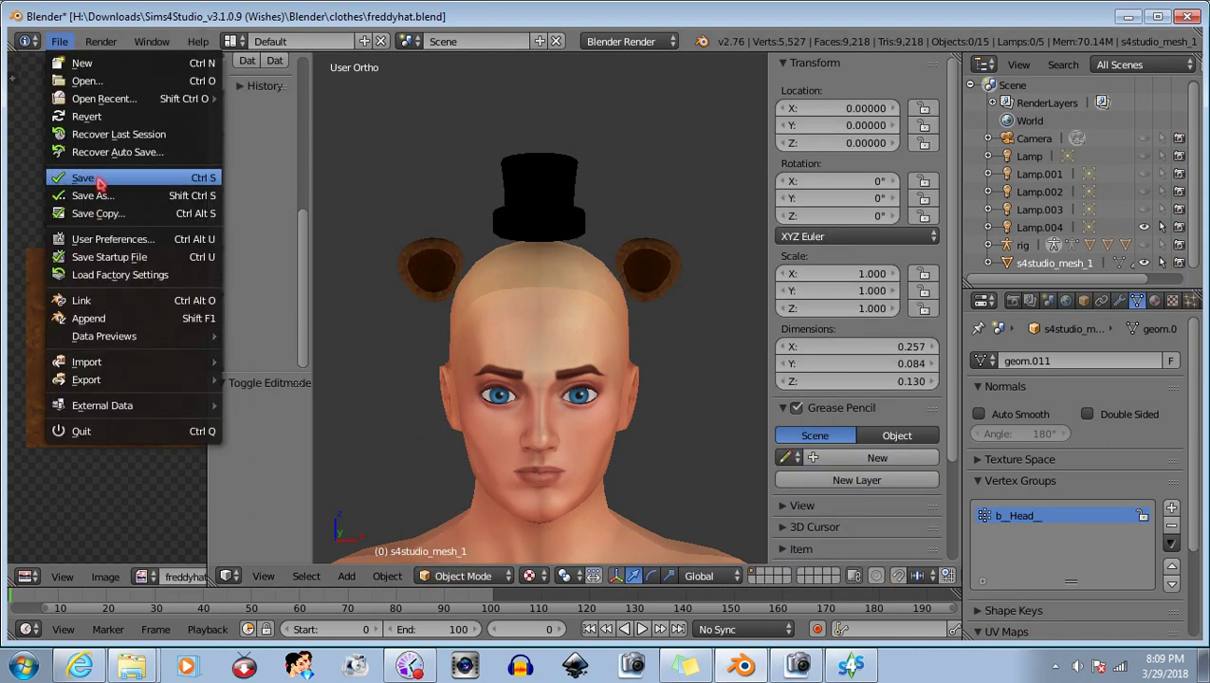
{"action": "left_click", "coordinate": [99, 179]}
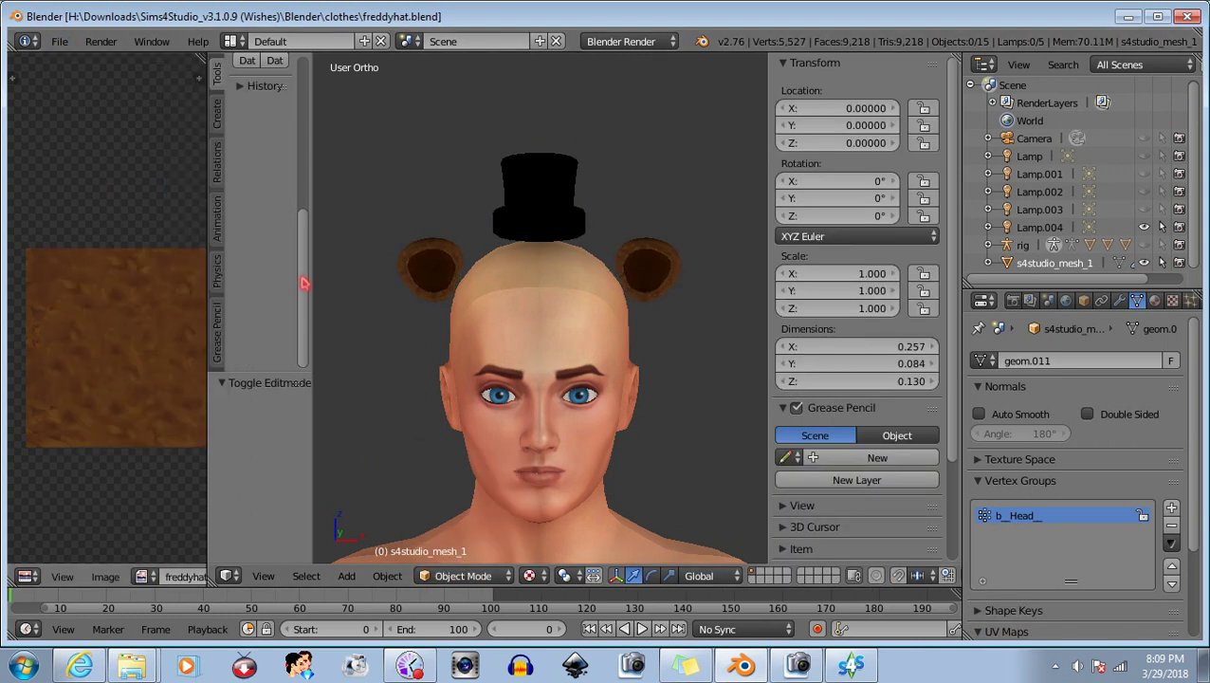
{"action": "left_click", "coordinate": [131, 656]}
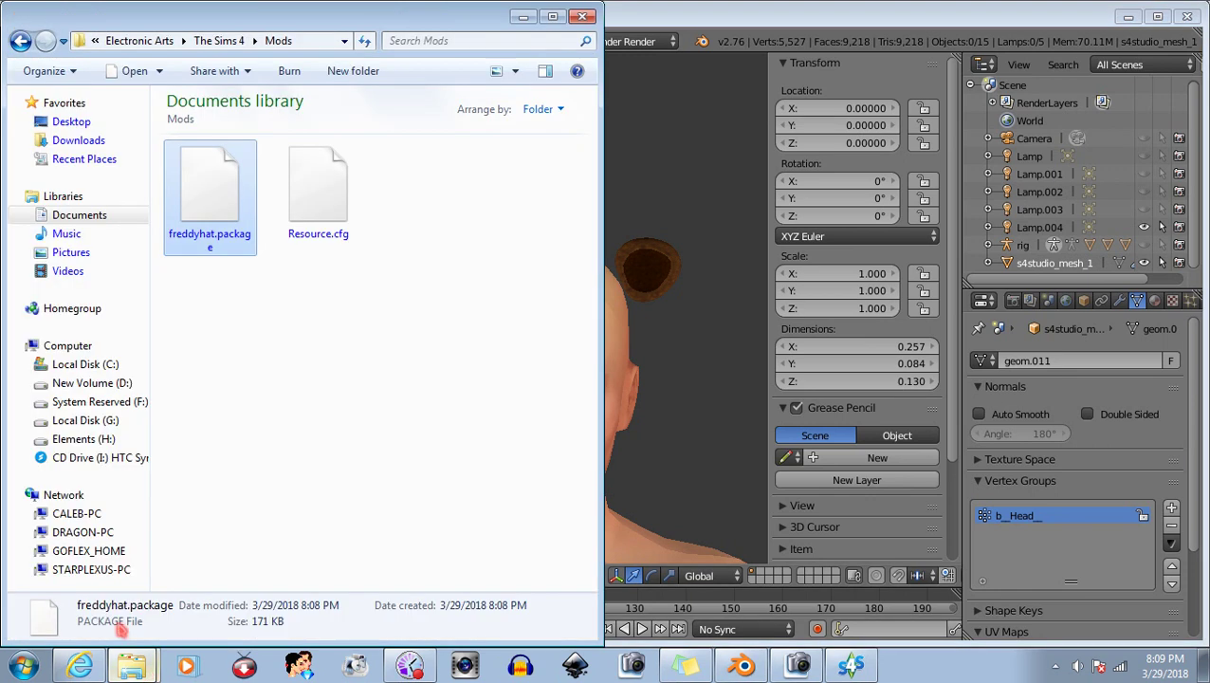
Replace the old freddyhat.package in Mods with the new copy, then launch The Sims 4.
{"action": "left_click", "coordinate": [123, 661]}
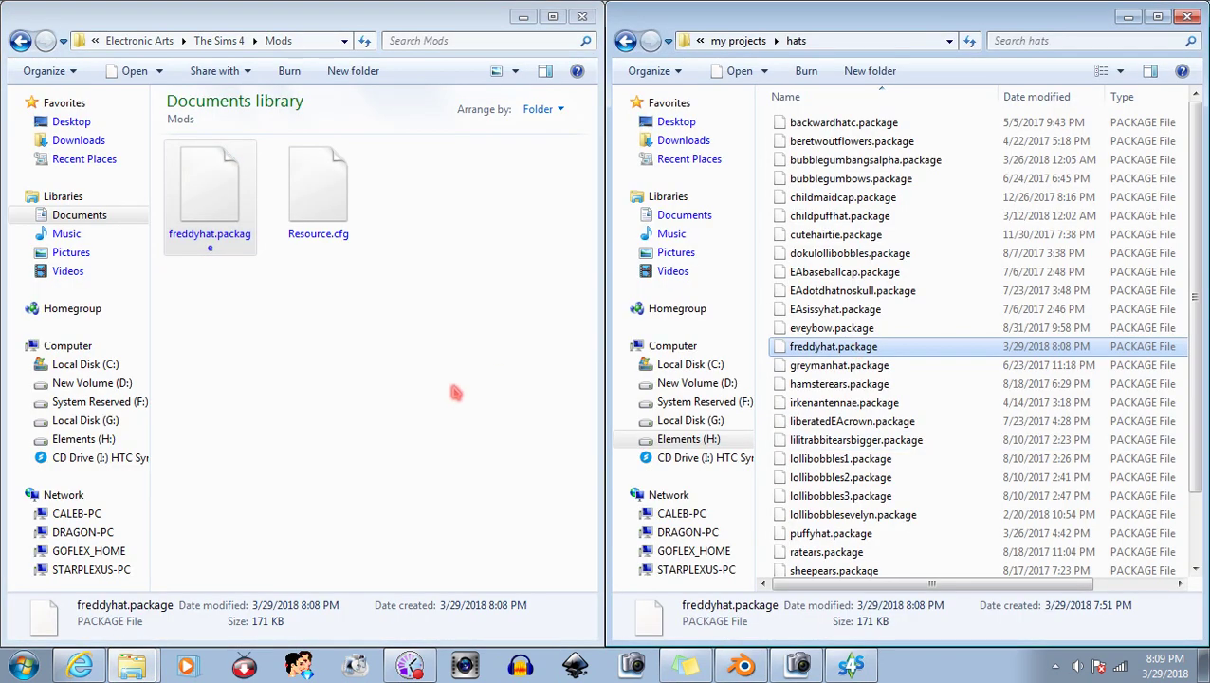
{"action": "left_click_drag", "start_coordinate": [456, 392], "coordinate": [455, 392]}
{"action": "left_click", "coordinate": [493, 128]}
{"action": "key", "text": "super"}
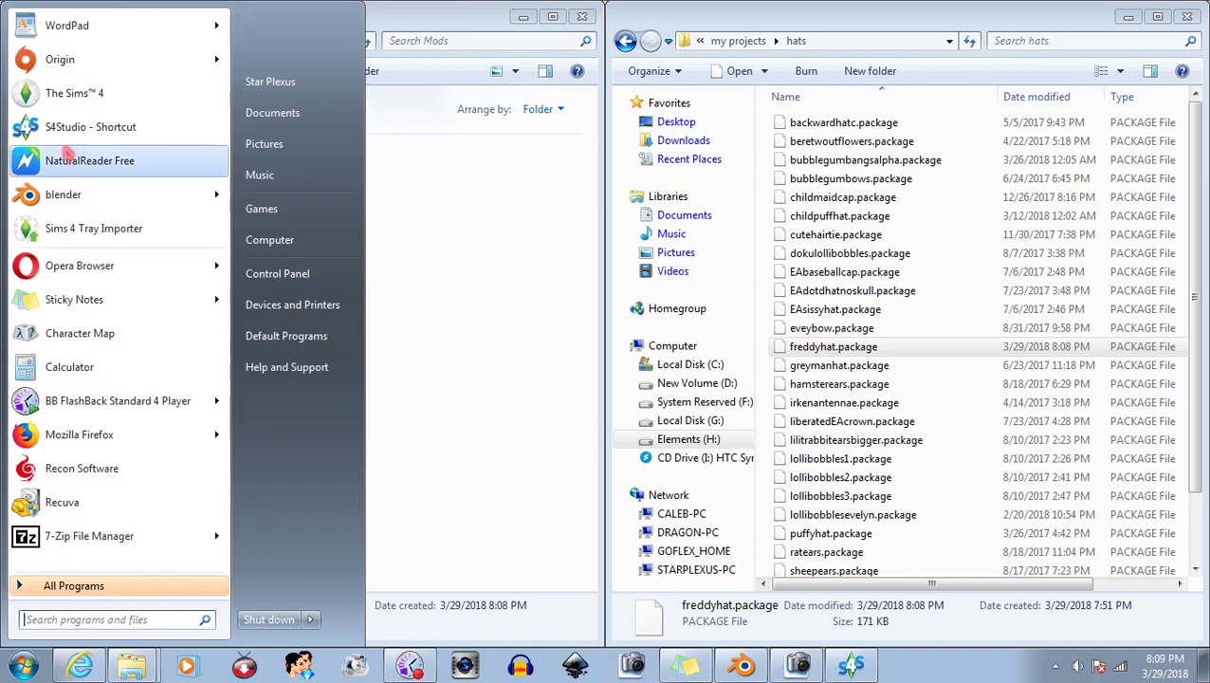
{"action": "left_click", "coordinate": [382, 363]}
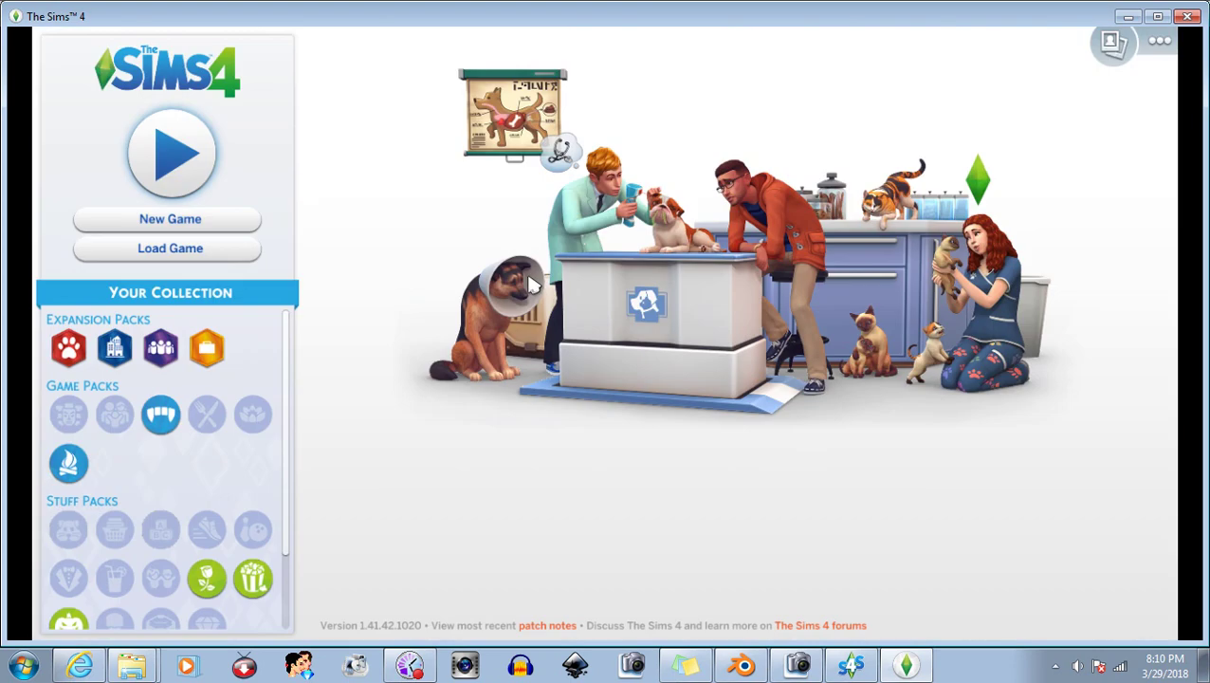
Start a new game and put the Custom Content head accessory on the sim.
{"action": "left_click", "coordinate": [167, 228]}
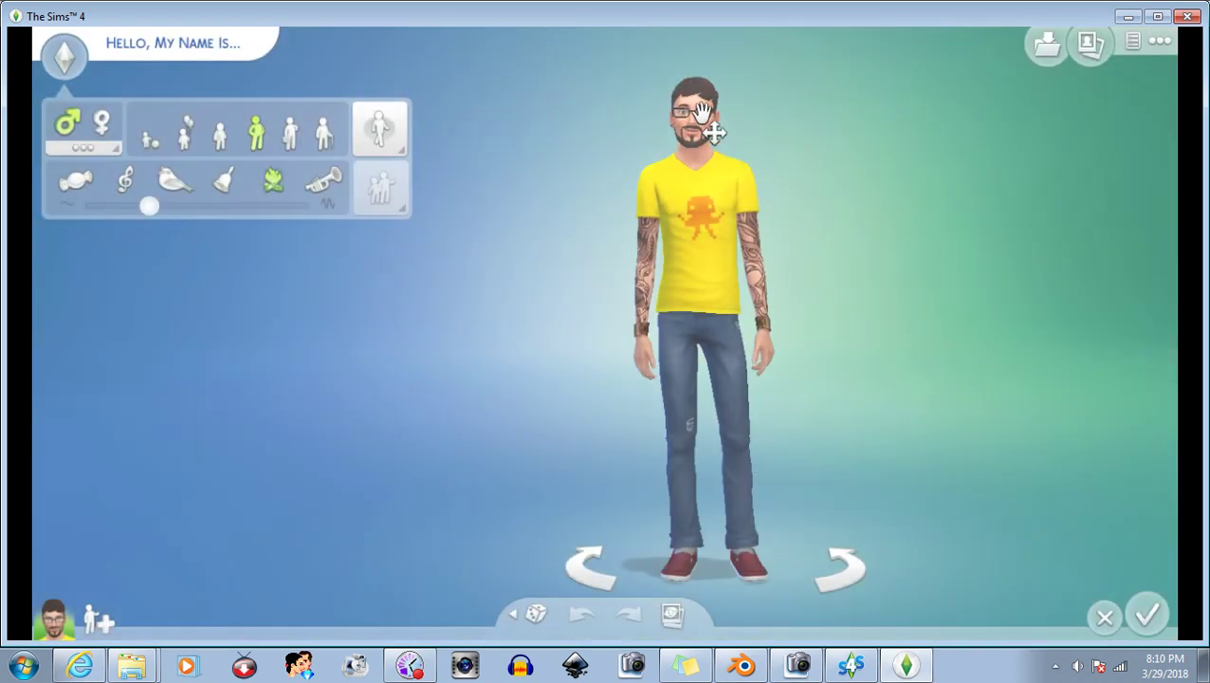
{"action": "left_click", "coordinate": [703, 112]}
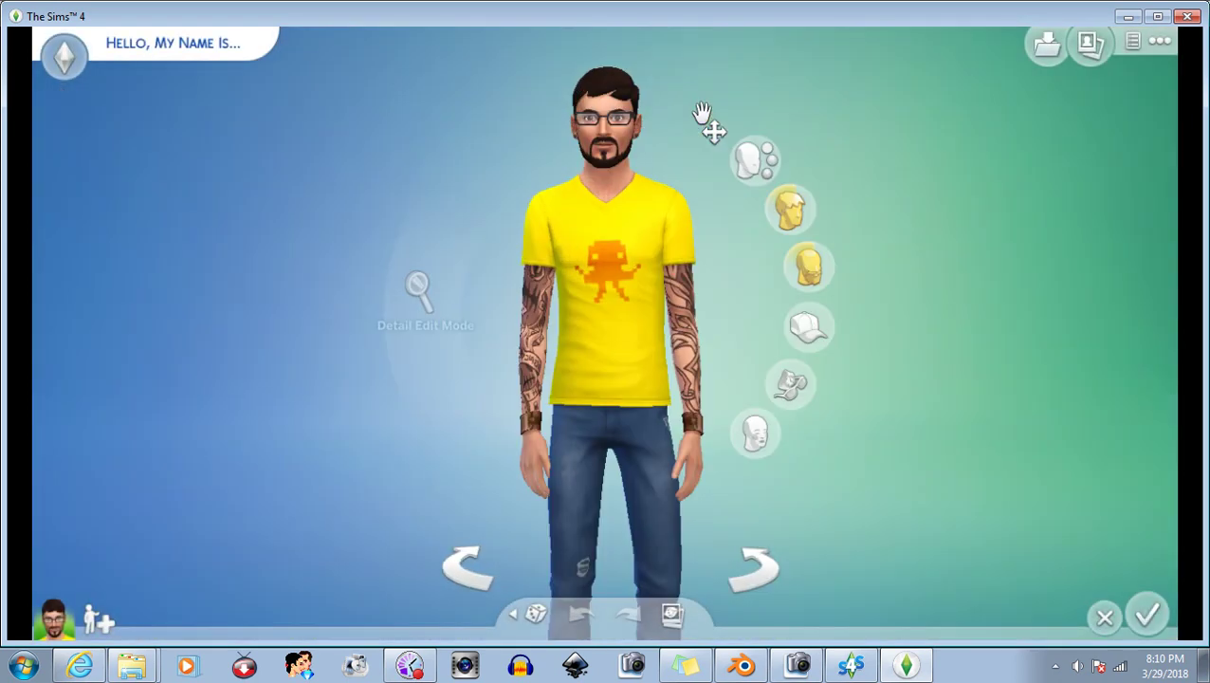
{"action": "left_click", "coordinate": [728, 383]}
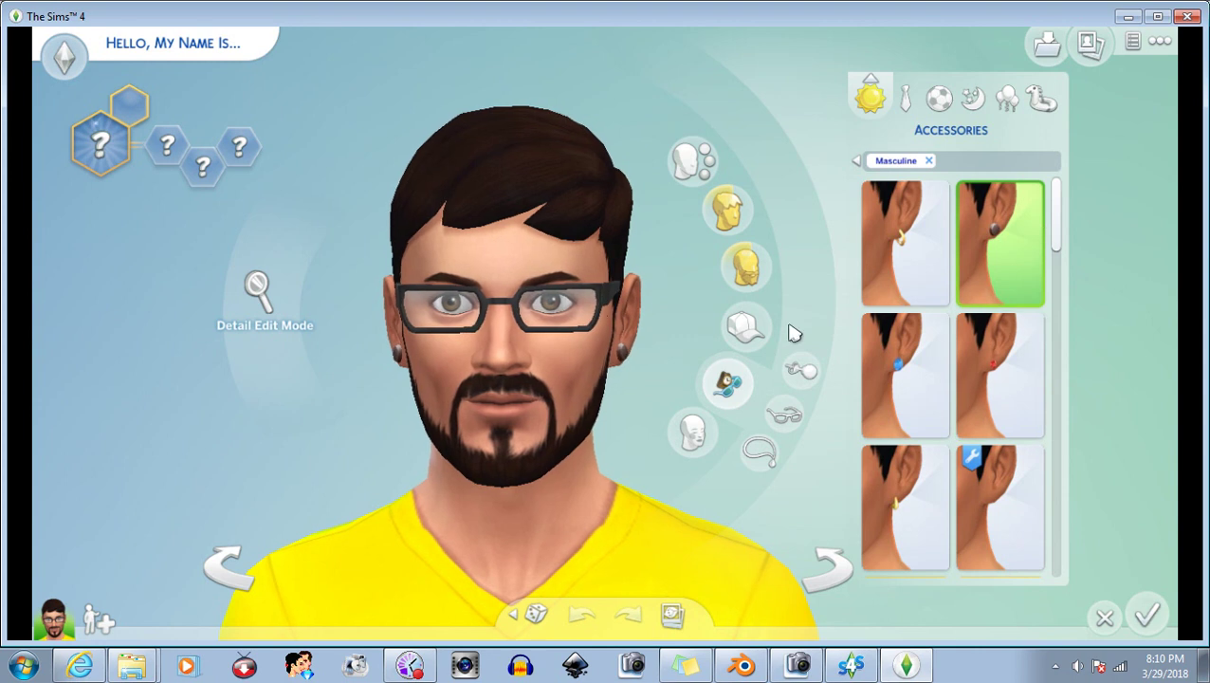
{"action": "left_click", "coordinate": [857, 164]}
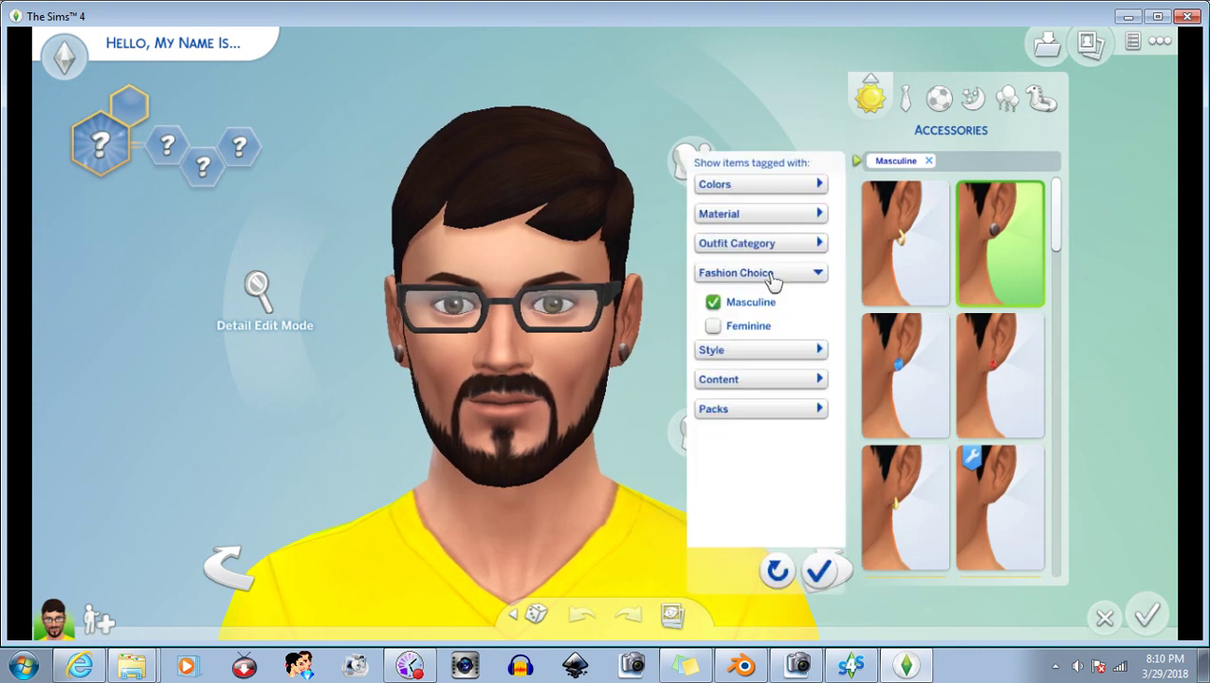
{"action": "left_click", "coordinate": [723, 380]}
{"action": "left_click", "coordinate": [726, 434]}
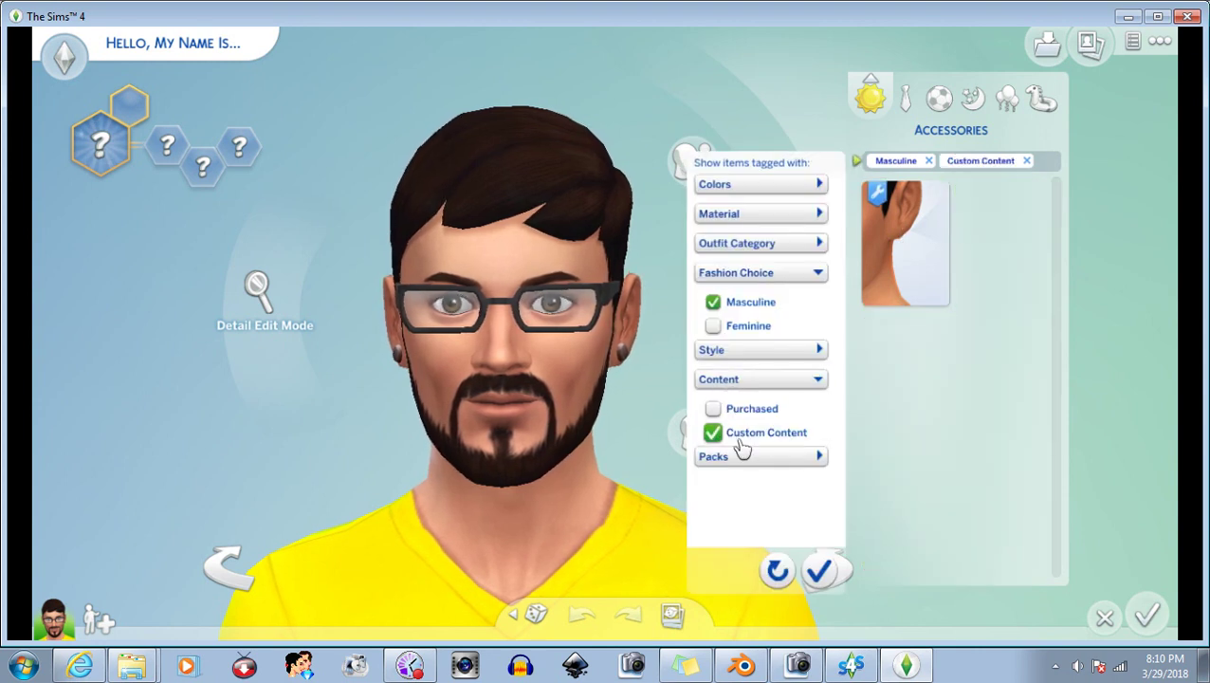
{"action": "left_click", "coordinate": [917, 244]}
{"action": "left_click", "coordinate": [818, 570]}
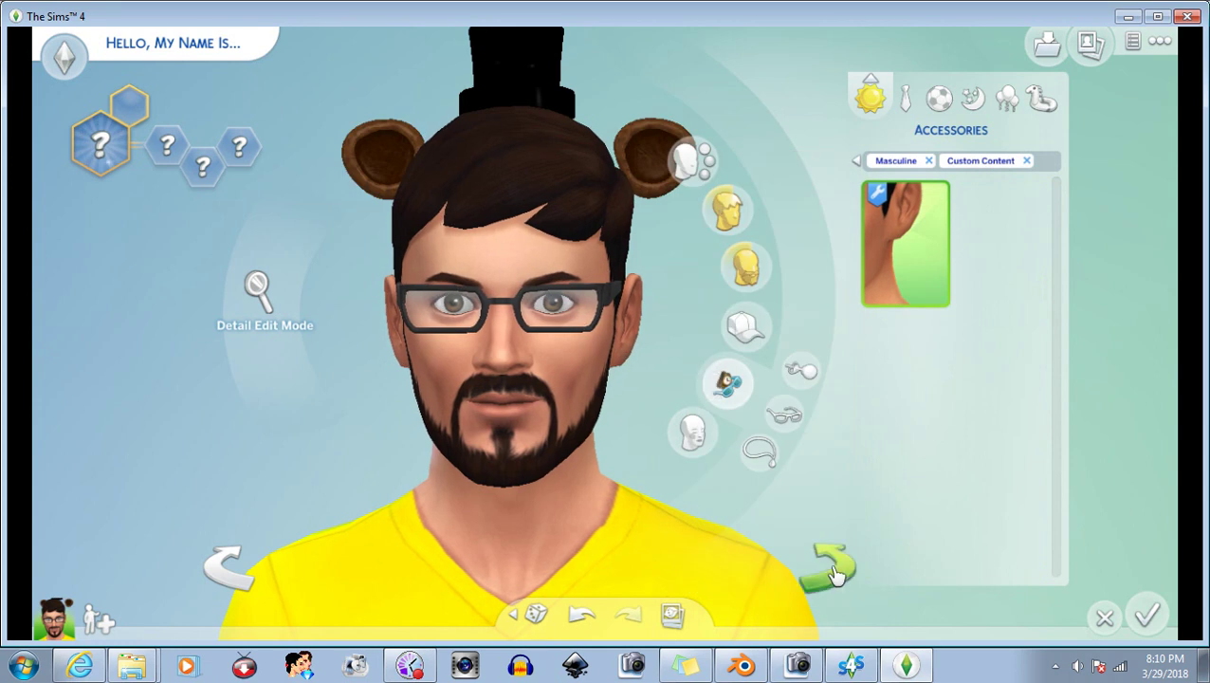
Rotate and zoom the sim to inspect the black top hat with brown bear ears.
{"action": "left_click", "coordinate": [830, 566]}
{"action": "left_click_drag", "start_coordinate": [577, 305], "coordinate": [448, 297]}
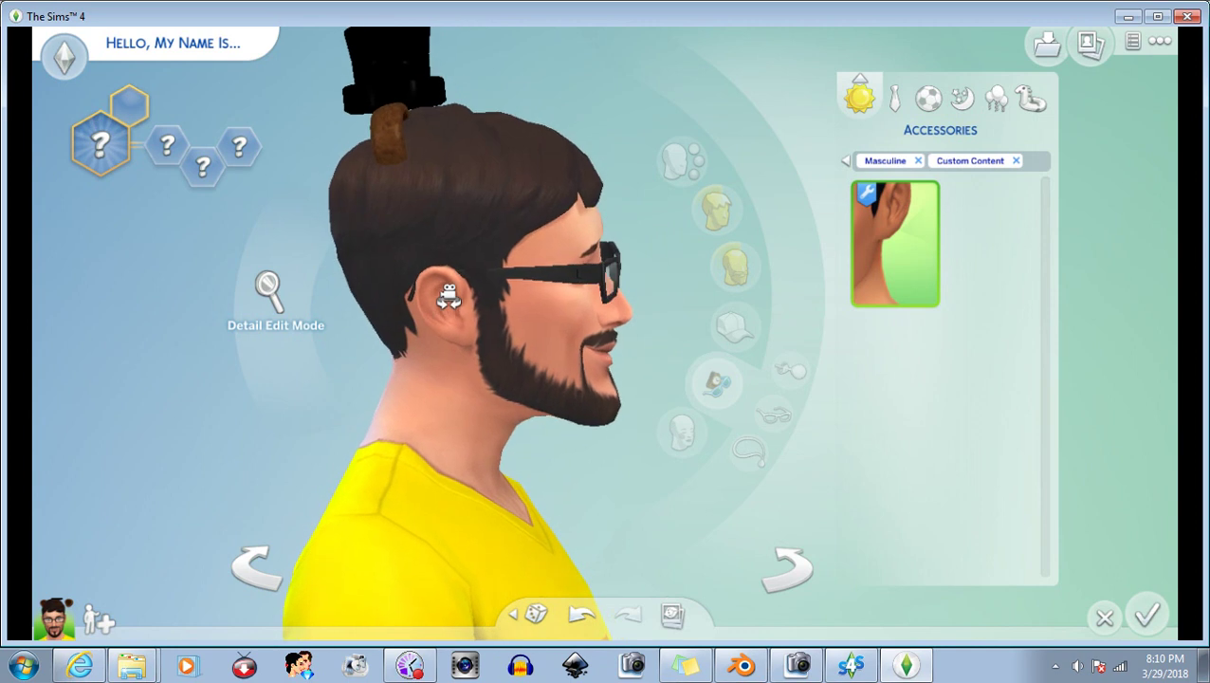
{"action": "scroll", "coordinate": [446, 290], "scroll_direction": "down", "scroll_amount": 3}
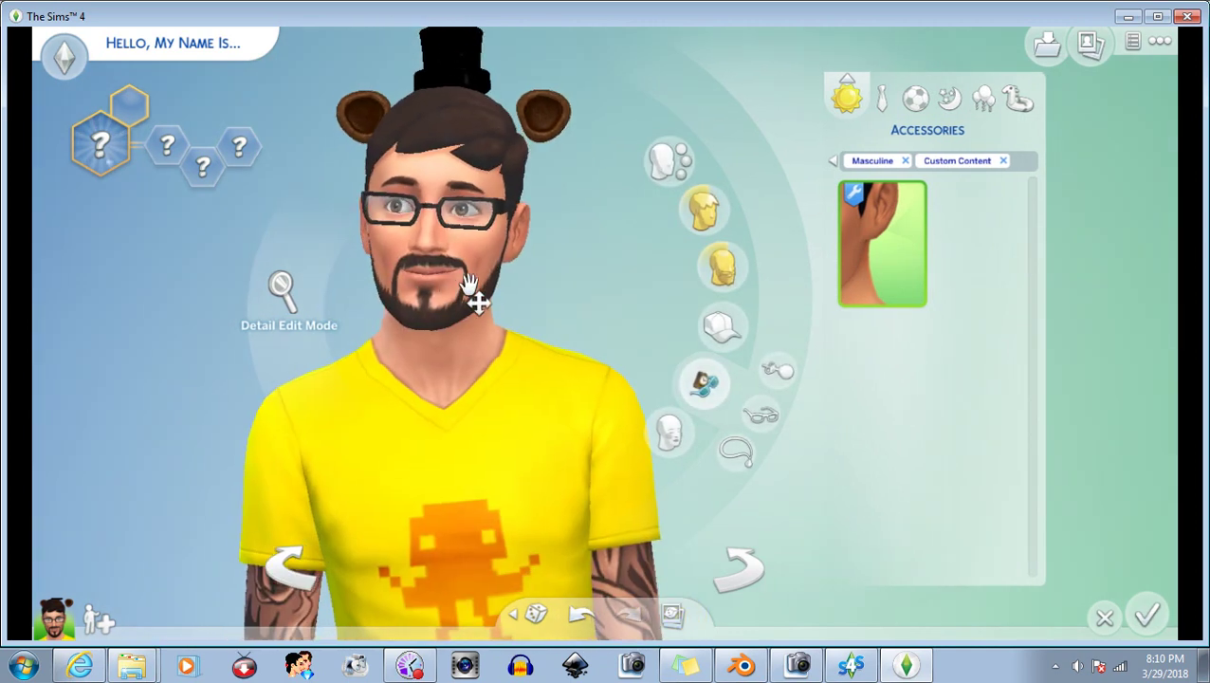
{"action": "left_click_drag", "start_coordinate": [495, 301], "coordinate": [575, 334]}
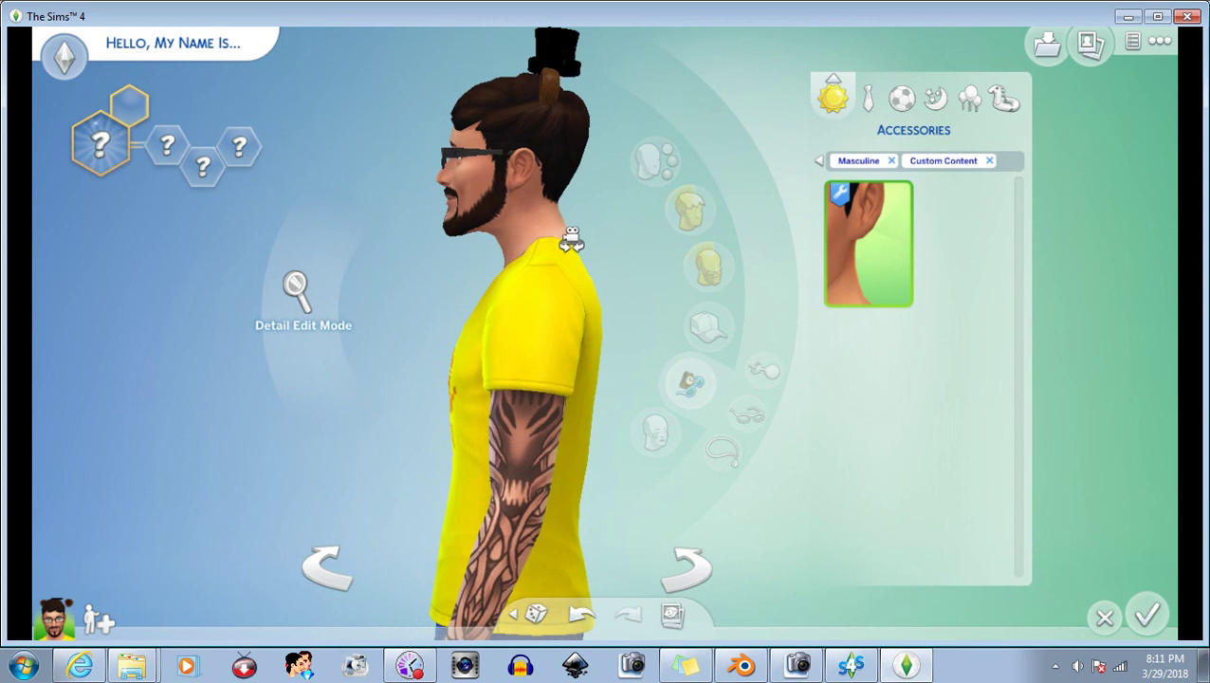
{"action": "scroll", "coordinate": [570, 235], "scroll_direction": "up", "scroll_amount": 3}
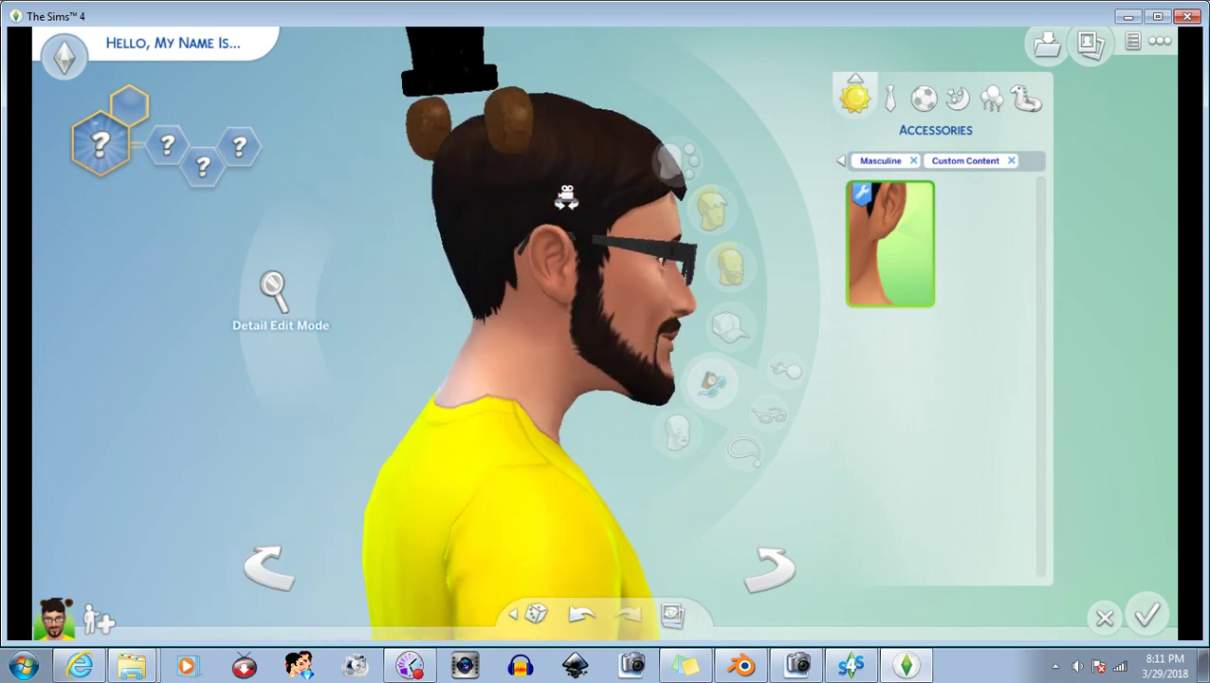
{"action": "scroll", "coordinate": [564, 199], "scroll_direction": "down", "scroll_amount": 3}
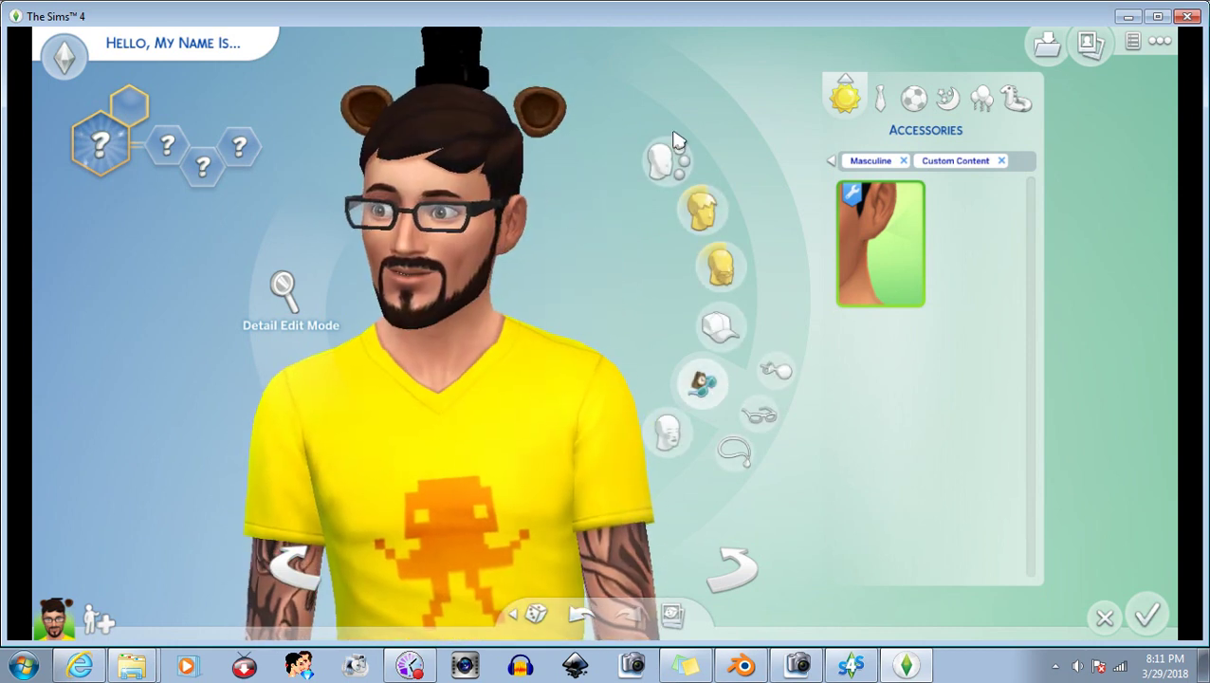
{"action": "left_click", "coordinate": [1188, 16]}
Exit the game without saving, then change freddyhat.package's outfit type to Hat and save.
{"action": "left_click", "coordinate": [732, 388]}
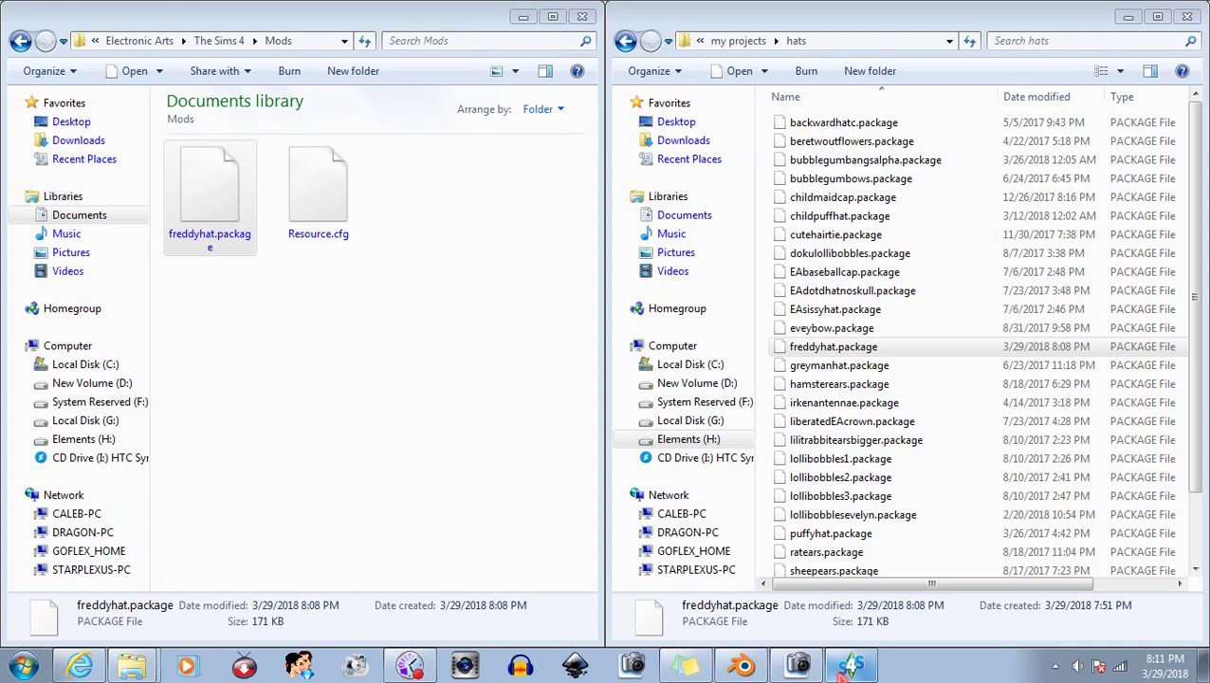
{"action": "left_click", "coordinate": [851, 664]}
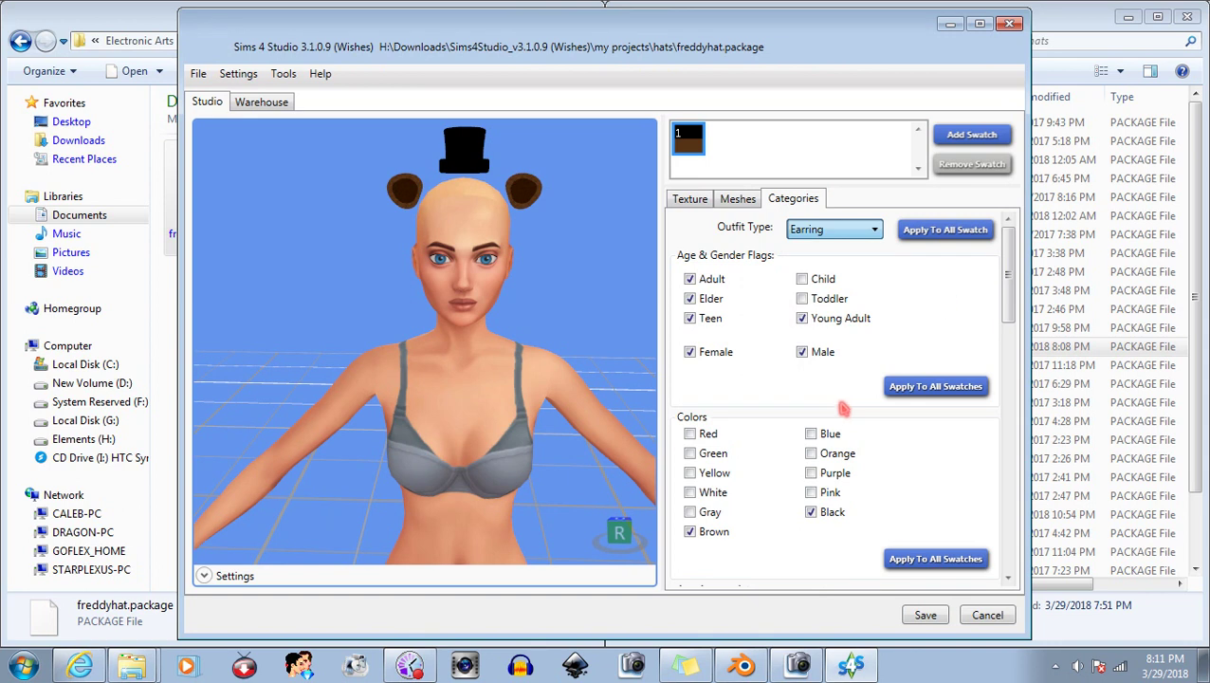
{"action": "key", "text": "h"}
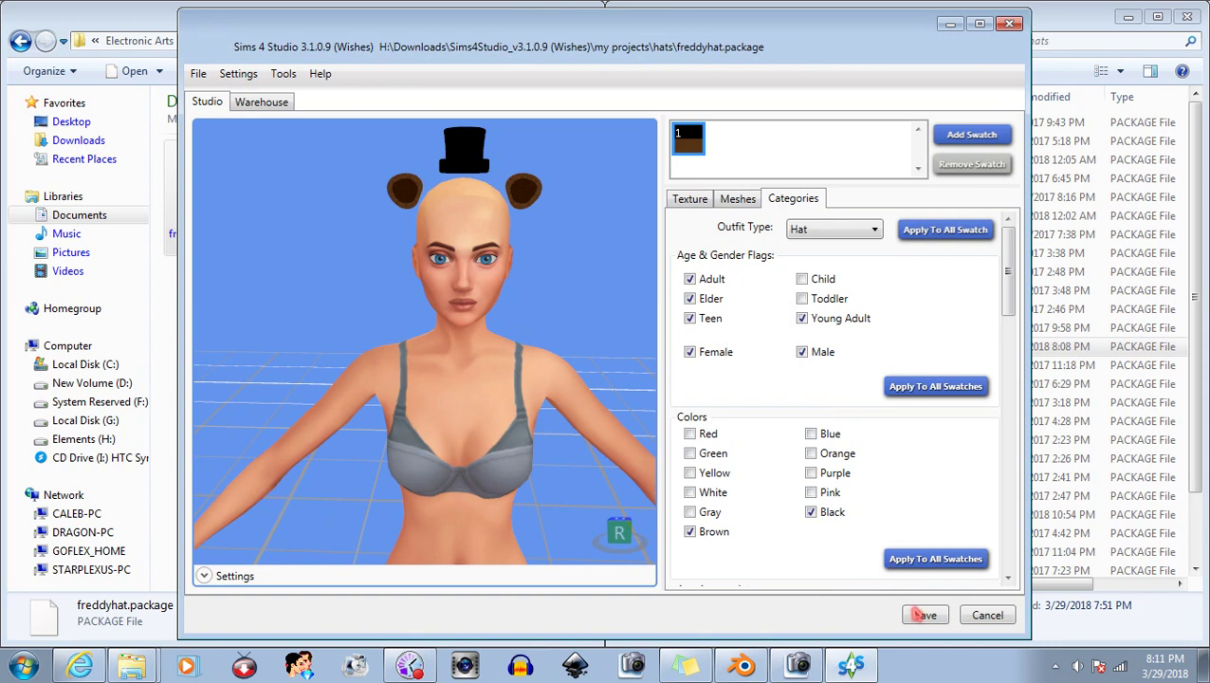
{"action": "left_click", "coordinate": [925, 616]}
{"action": "left_click", "coordinate": [664, 388]}
In Edit Mode, select the hat and ears through the b__Head__ vertex group.
{"action": "left_click", "coordinate": [740, 664]}
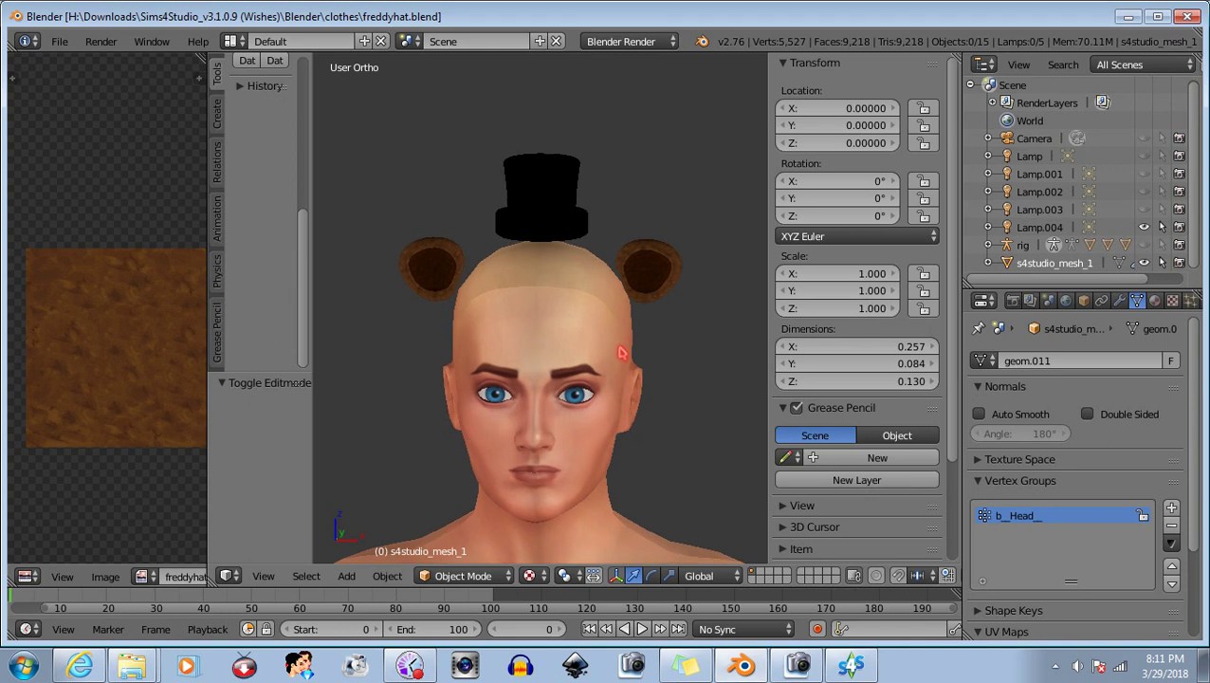
{"action": "mouse_move", "coordinate": [618, 352]}
{"action": "middle_mouse_down"}
{"action": "mouse_move", "coordinate": [613, 339]}
{"action": "mouse_move", "coordinate": [560, 385]}
{"action": "mouse_move", "coordinate": [650, 344]}
{"action": "mouse_move", "coordinate": [327, 335]}
{"action": "mouse_move", "coordinate": [399, 350]}
{"action": "mouse_move", "coordinate": [641, 332]}
{"action": "middle_mouse_up"}
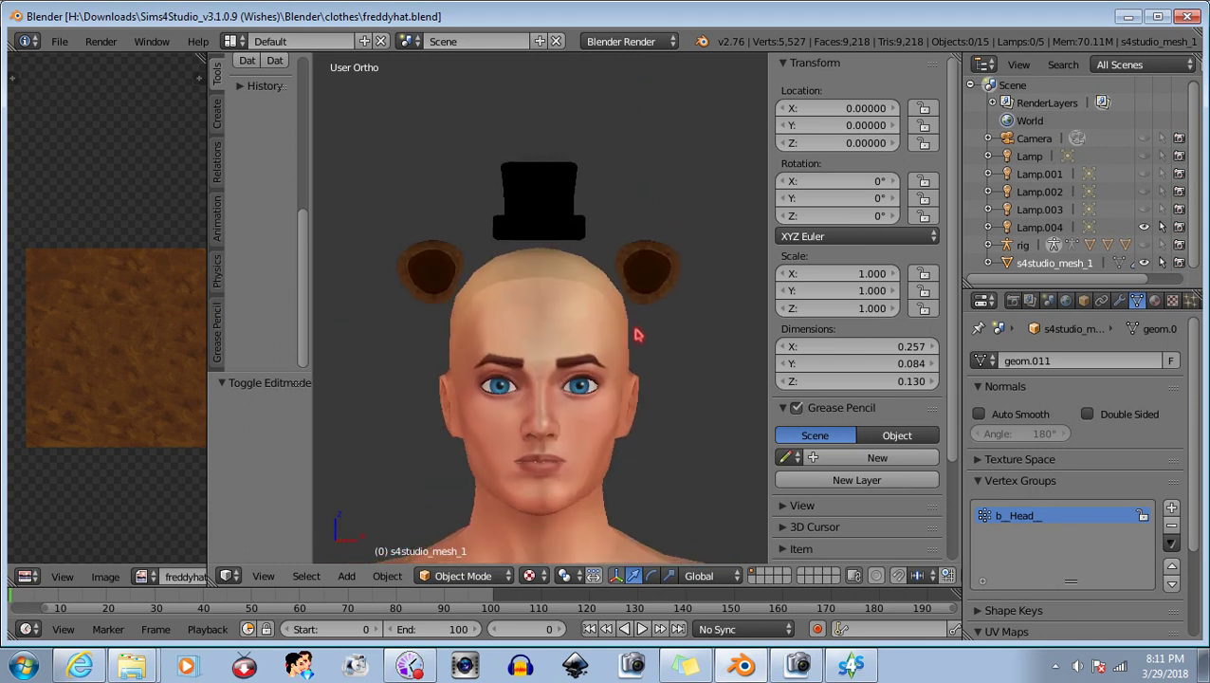
{"action": "middle_click_drag", "start_coordinate": [637, 334], "coordinate": [641, 351]}
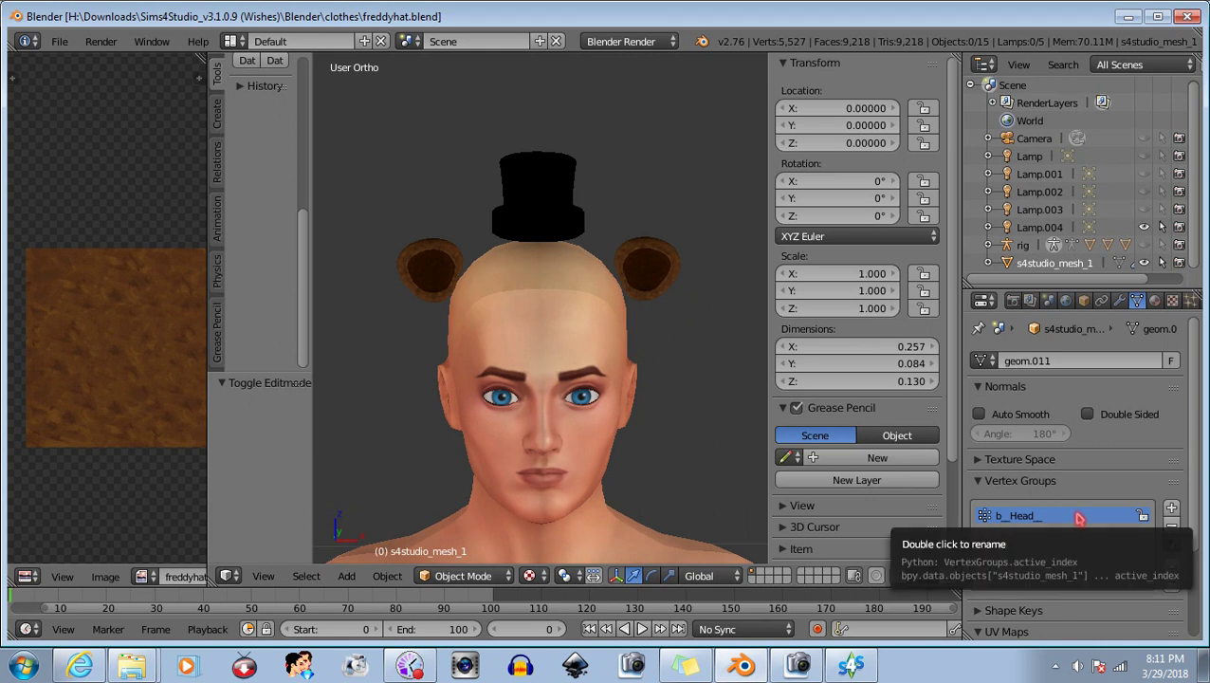
{"action": "left_click", "coordinate": [463, 575]}
{"action": "left_click", "coordinate": [466, 538]}
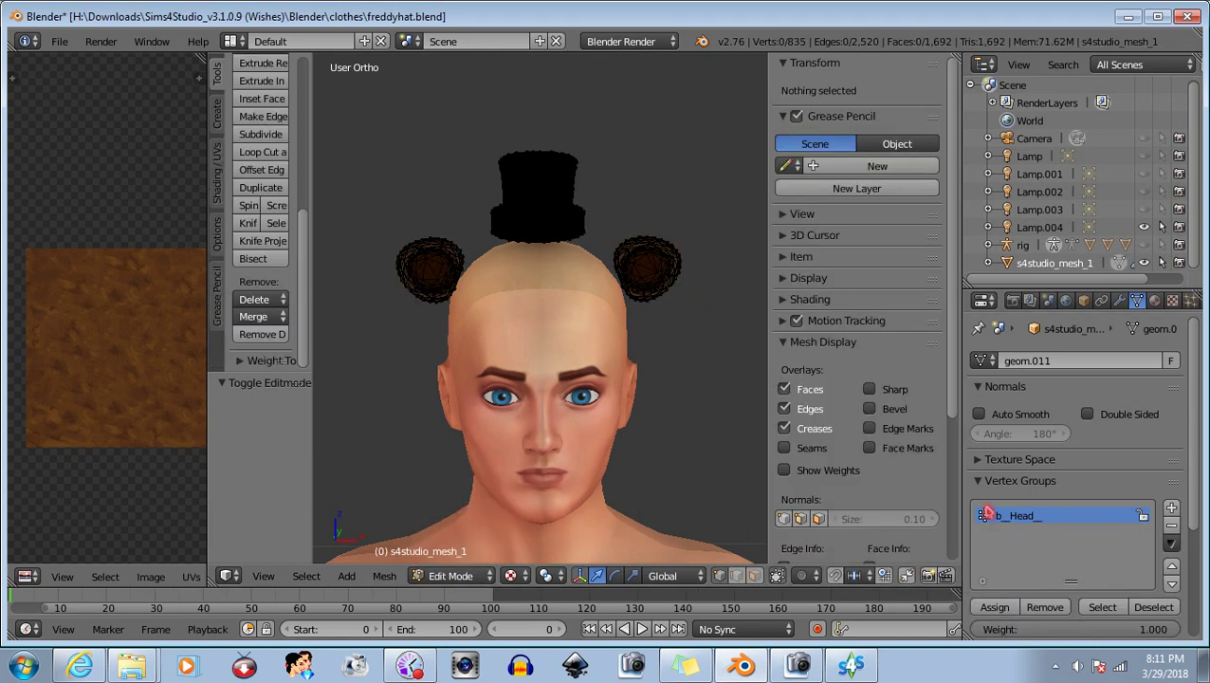
{"action": "left_click", "coordinate": [1106, 611]}
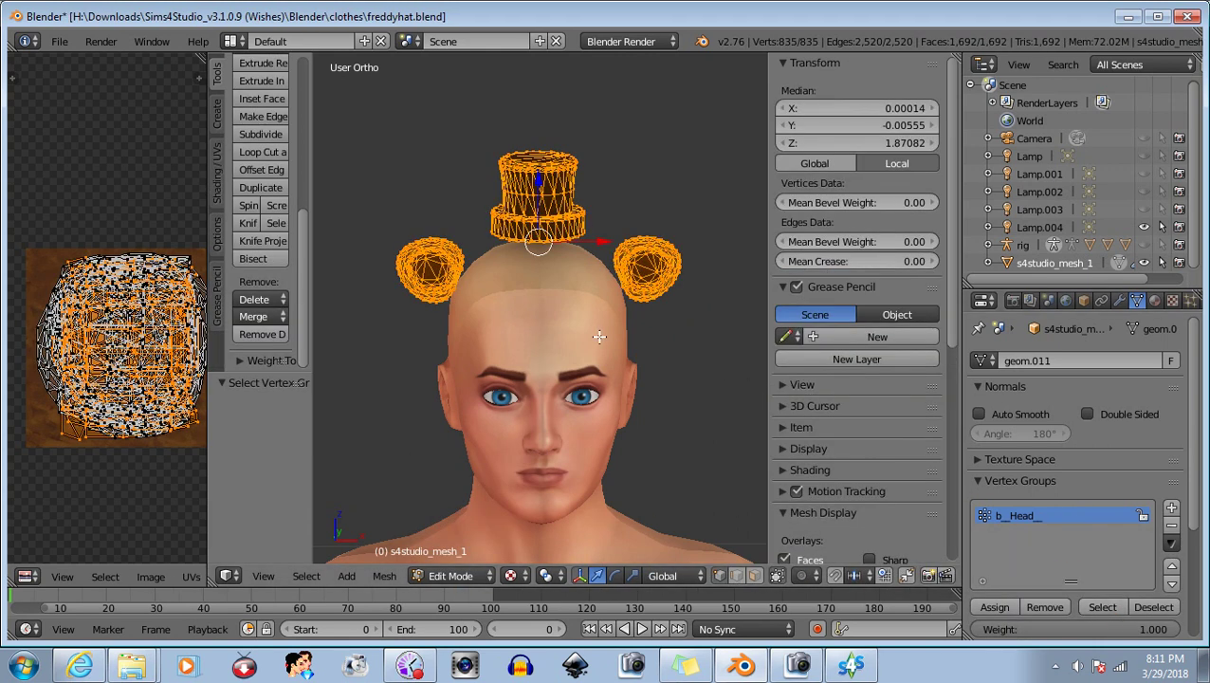
{"action": "mouse_move", "coordinate": [597, 336]}
{"action": "middle_mouse_down"}
{"action": "mouse_move", "coordinate": [741, 339]}
{"action": "mouse_move", "coordinate": [496, 312]}
{"action": "middle_mouse_up"}
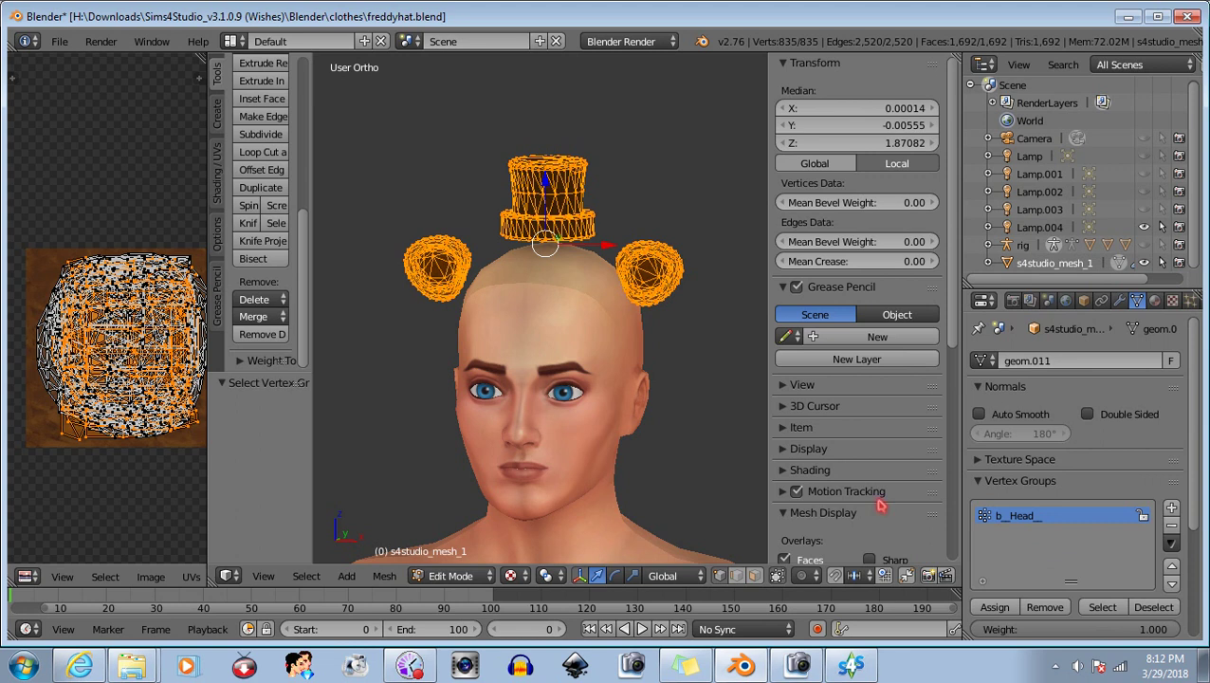
Return to Object Mode, select the hat-and-ears mesh and copy it with Ctrl+C.
{"action": "left_click", "coordinate": [451, 576]}
{"action": "left_click", "coordinate": [448, 555]}
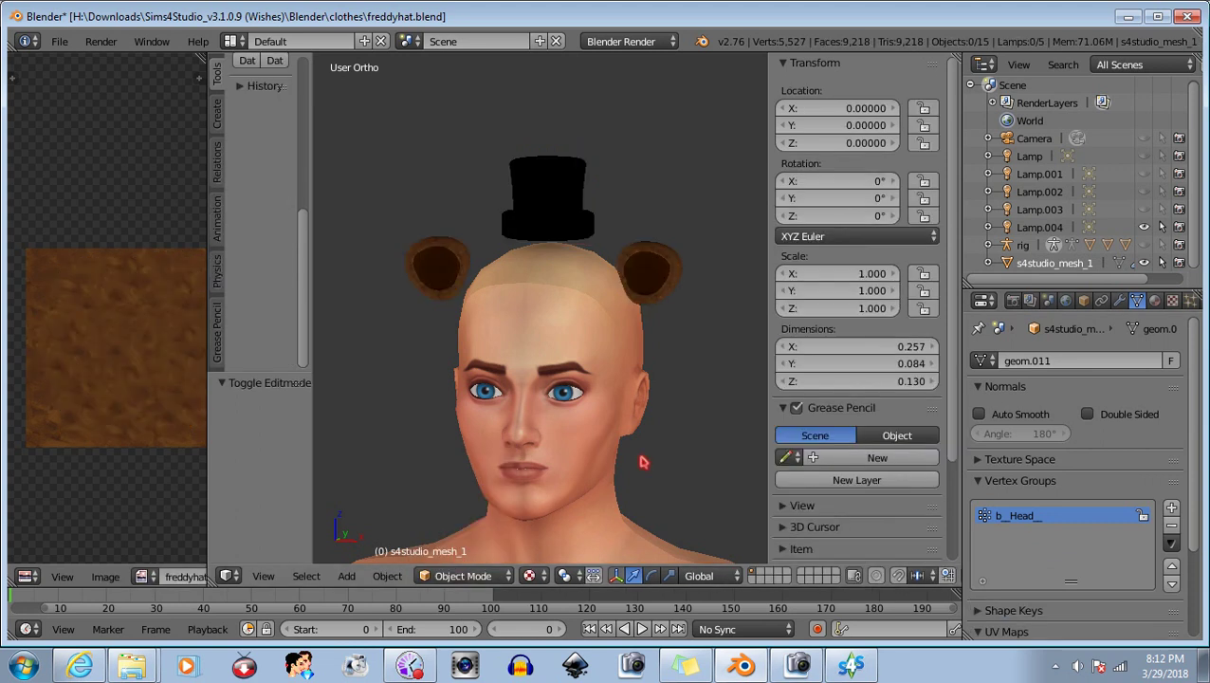
{"action": "left_click", "coordinate": [1075, 265]}
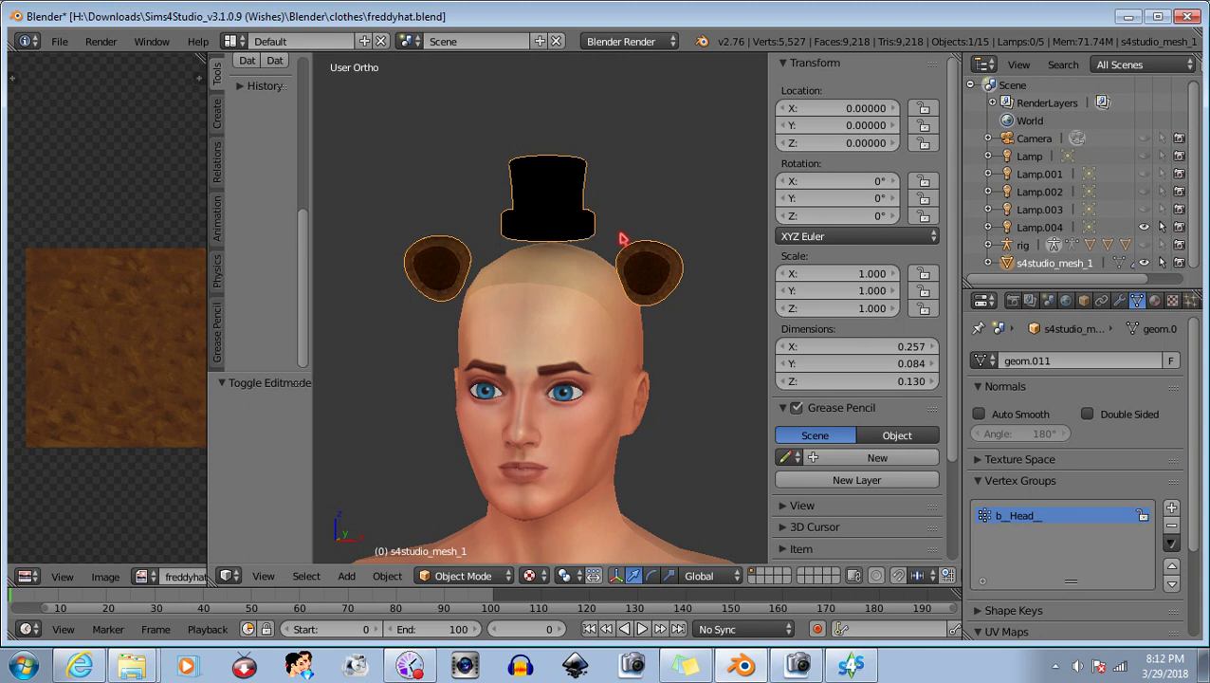
{"action": "key", "text": "ctrl+c"}
{"action": "left_click", "coordinate": [60, 42]}
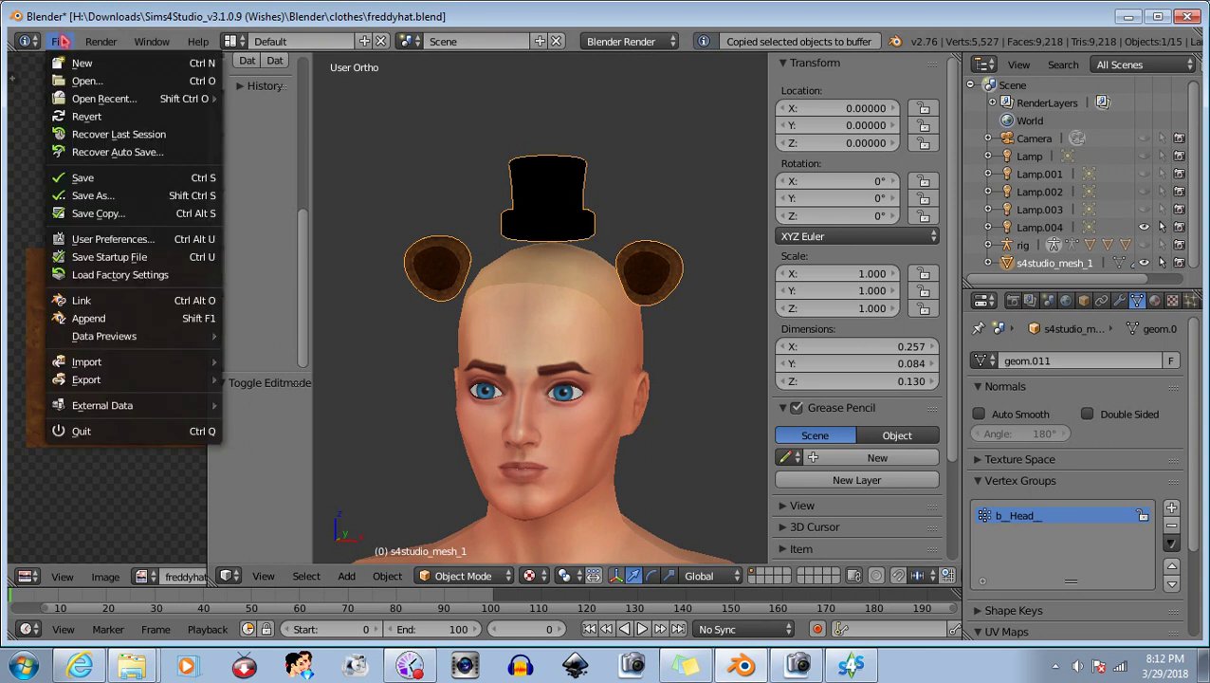
{"action": "mouse_move", "coordinate": [104, 98]}
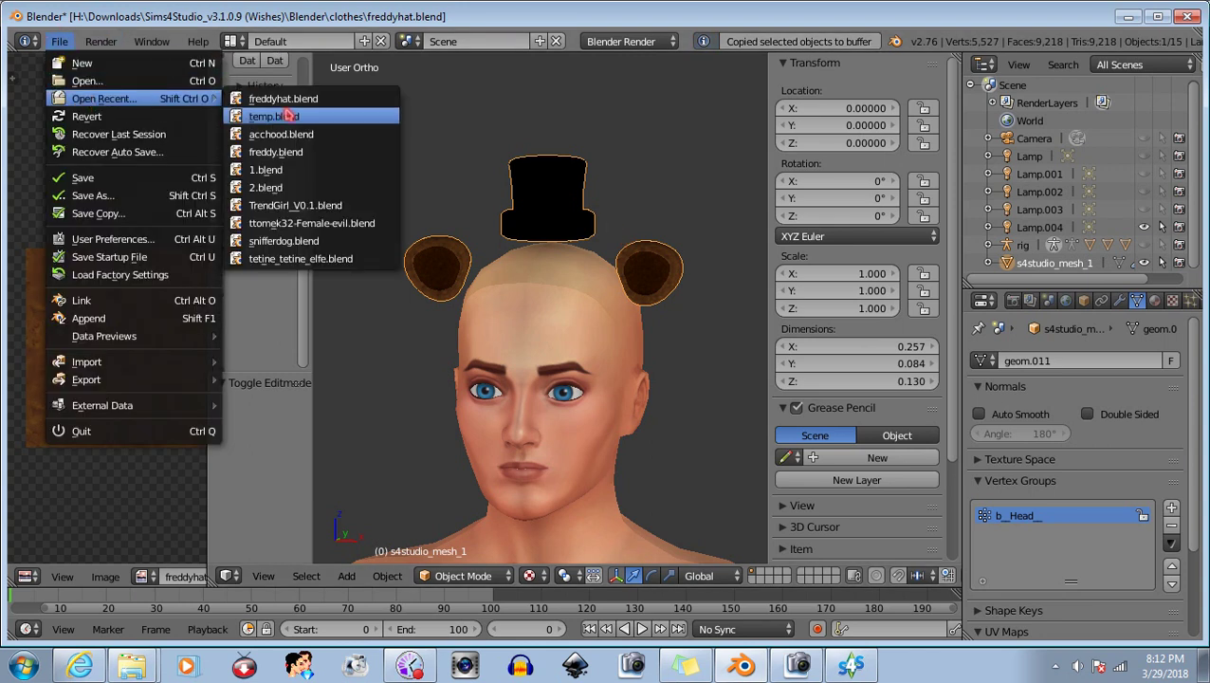
Open temp.blend from recent files and switch the viewport to orthographic.
{"action": "left_click", "coordinate": [288, 114]}
{"action": "left_click", "coordinate": [323, 576]}
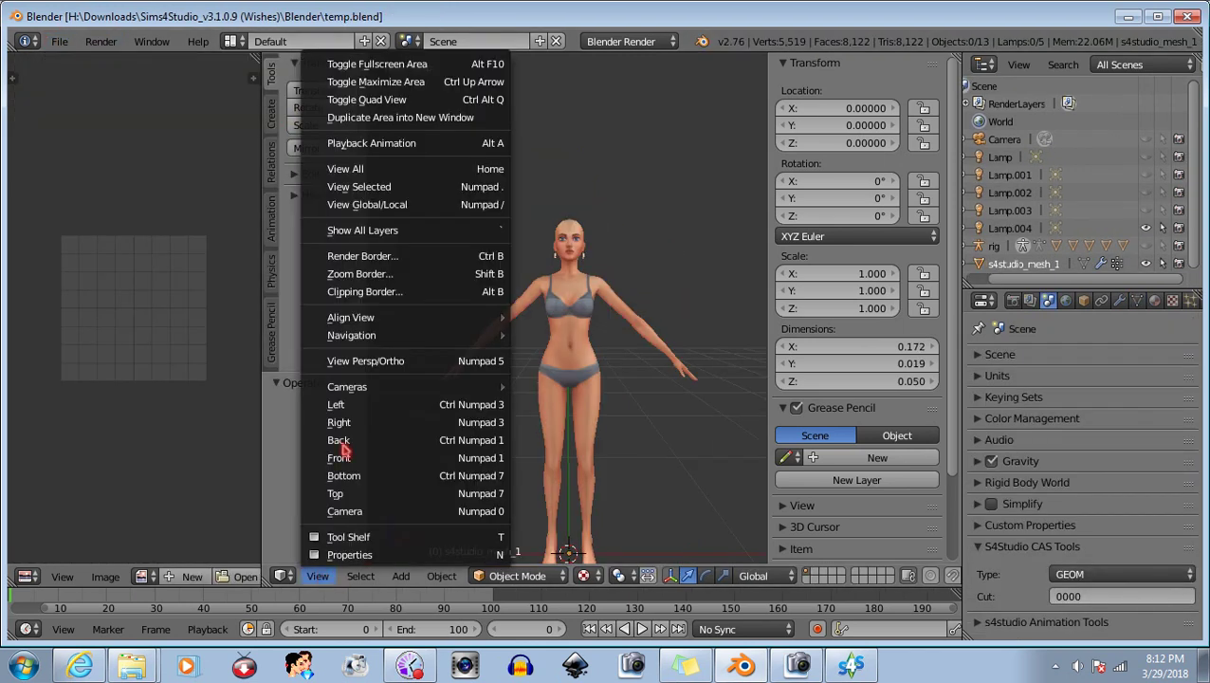
{"action": "left_click", "coordinate": [365, 432]}
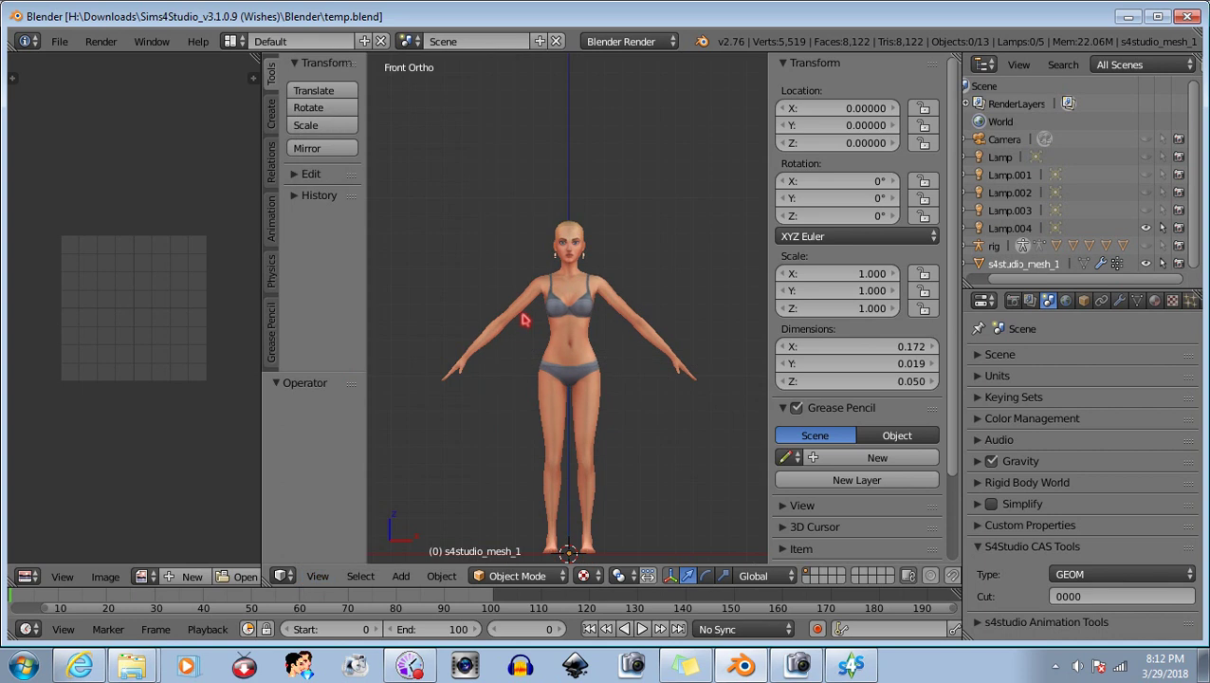
Paste the hat mesh as s4studio_mesh_1.001 and compare it with s4studio_mesh_1.
{"action": "key", "text": "ctrl+v"}
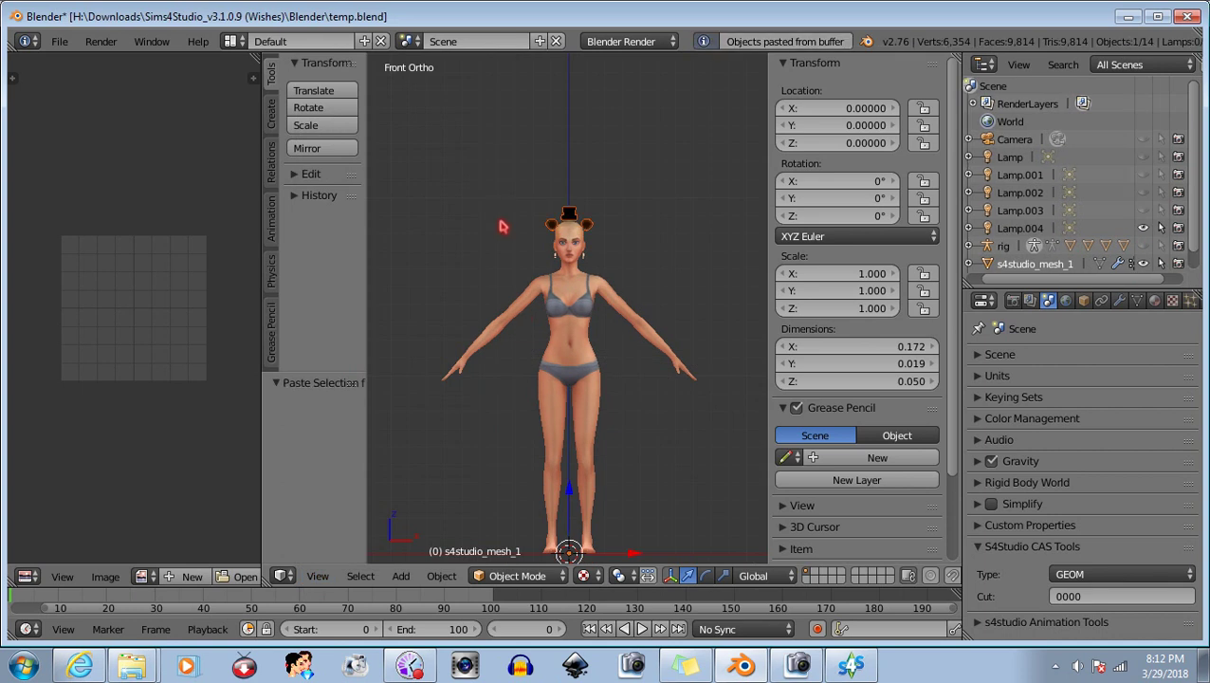
{"action": "left_click", "coordinate": [1138, 300]}
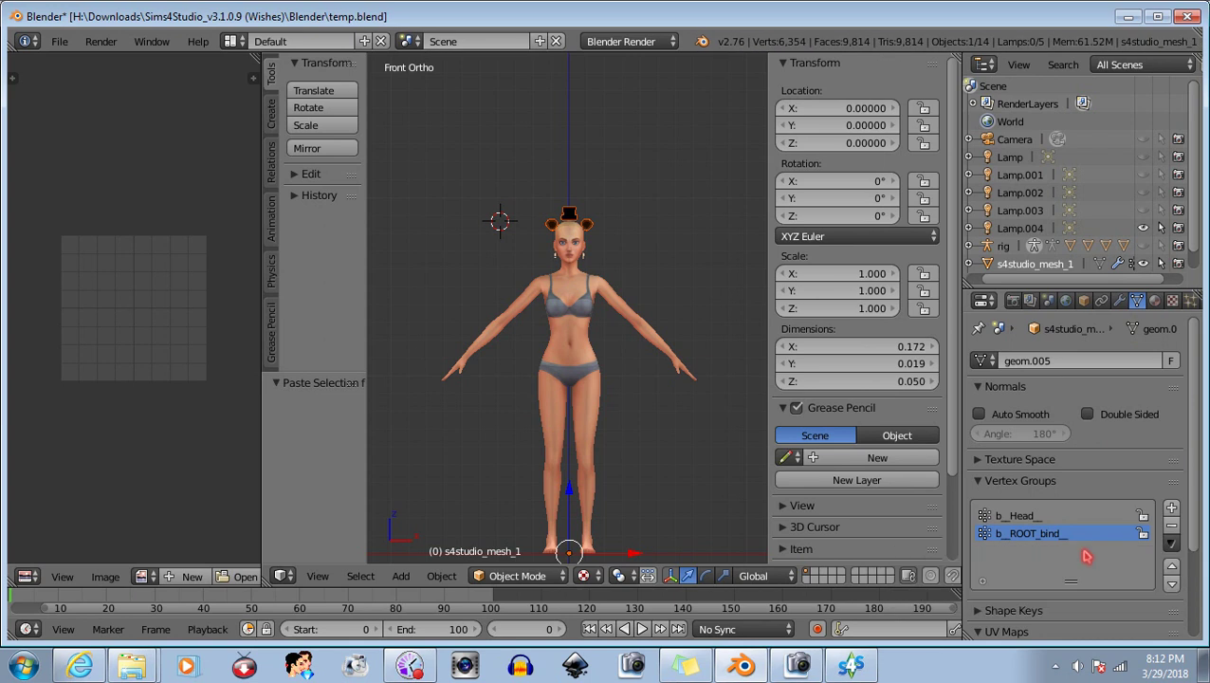
{"action": "scroll", "coordinate": [658, 334], "scroll_direction": "up", "scroll_amount": 2}
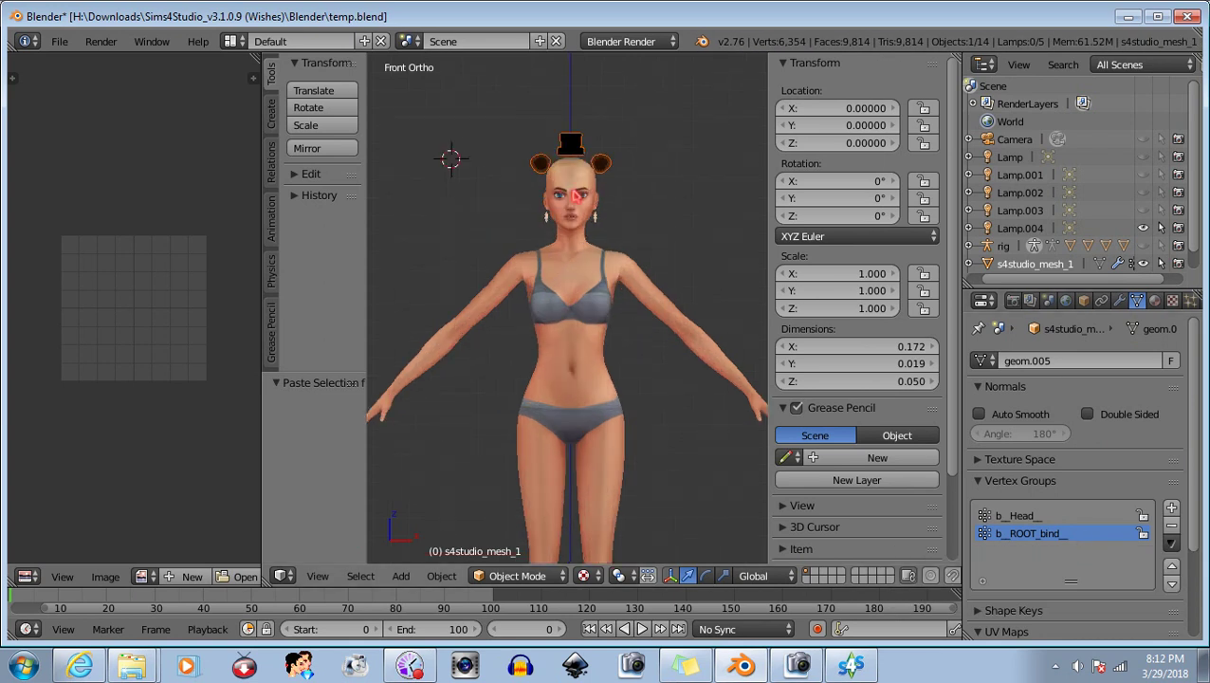
{"action": "scroll", "coordinate": [659, 334], "scroll_direction": "up", "scroll_amount": 2}
{"action": "scroll", "coordinate": [658, 334], "scroll_direction": "up", "scroll_amount": 2}
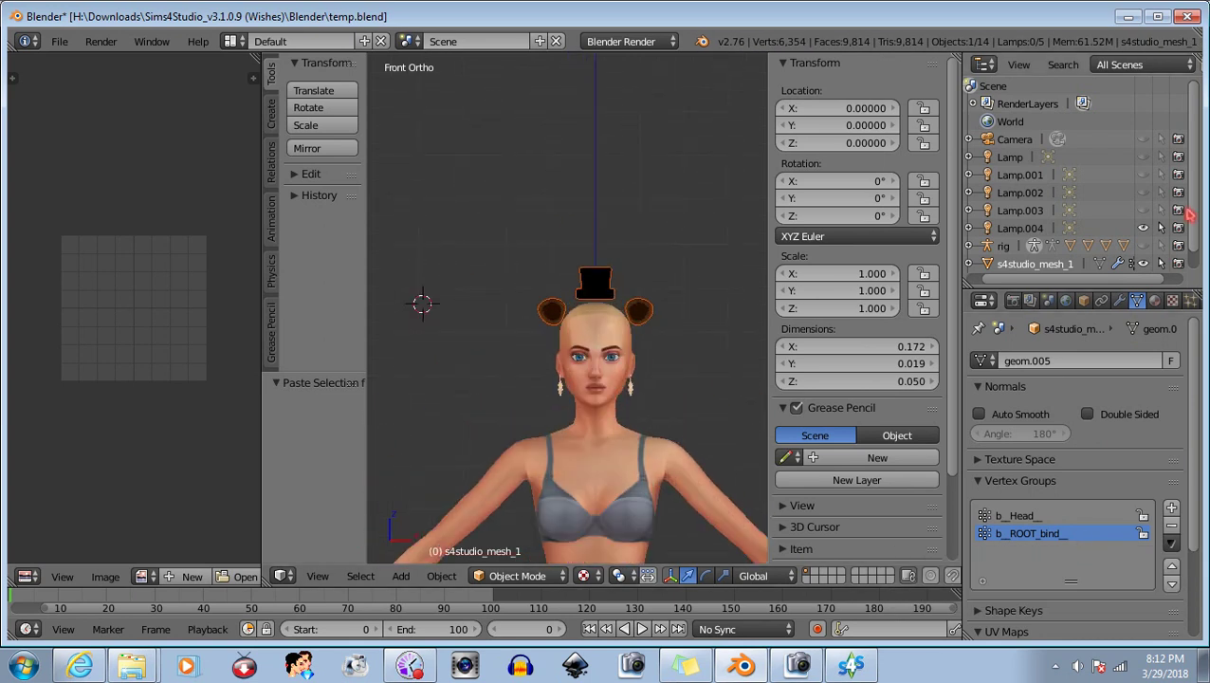
{"action": "scroll", "coordinate": [1190, 216], "scroll_direction": "down", "scroll_amount": 1}
{"action": "left_click", "coordinate": [1053, 266]}
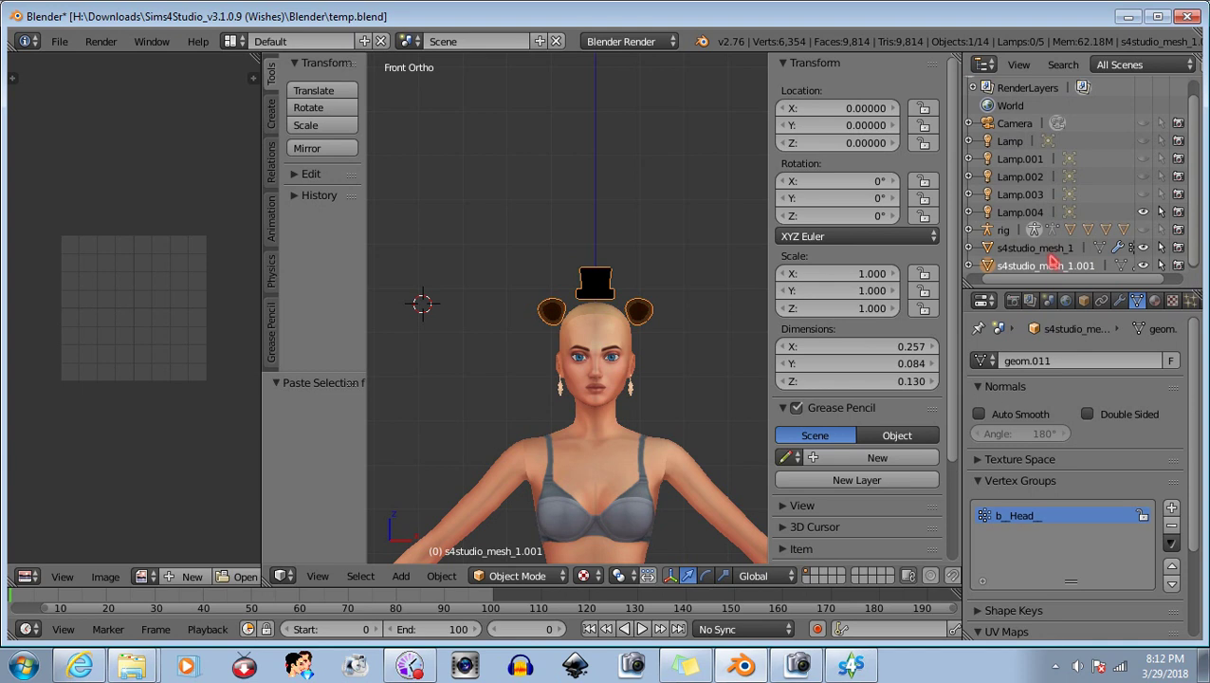
{"action": "left_click", "coordinate": [1052, 253]}
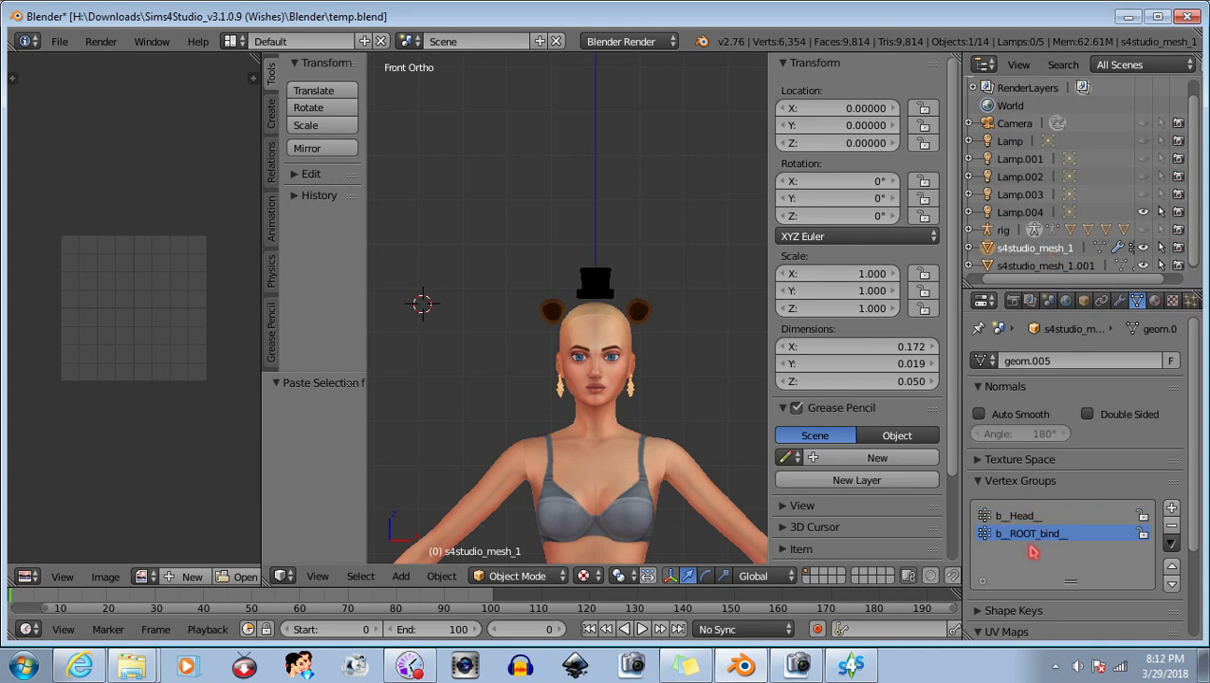
In Edit Mode on s4studio_mesh_1, check the b_ROOT_bind_ vertices and remove that vertex group.
{"action": "left_click", "coordinate": [517, 576]}
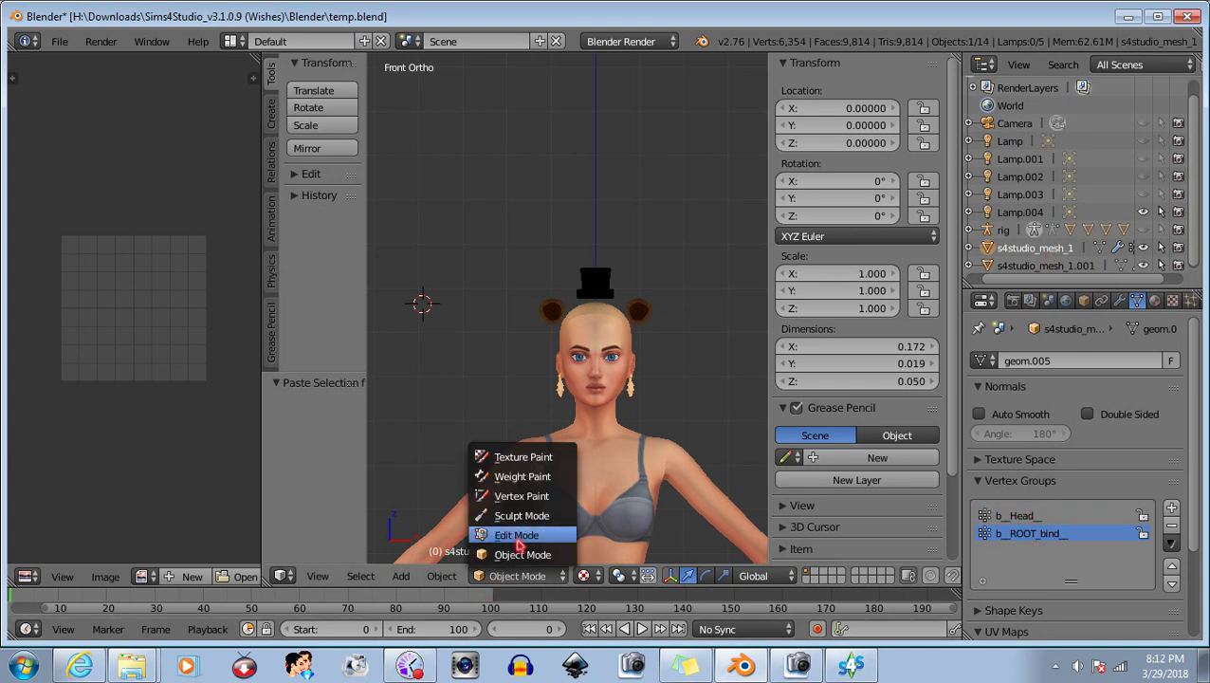
{"action": "left_click", "coordinate": [508, 532]}
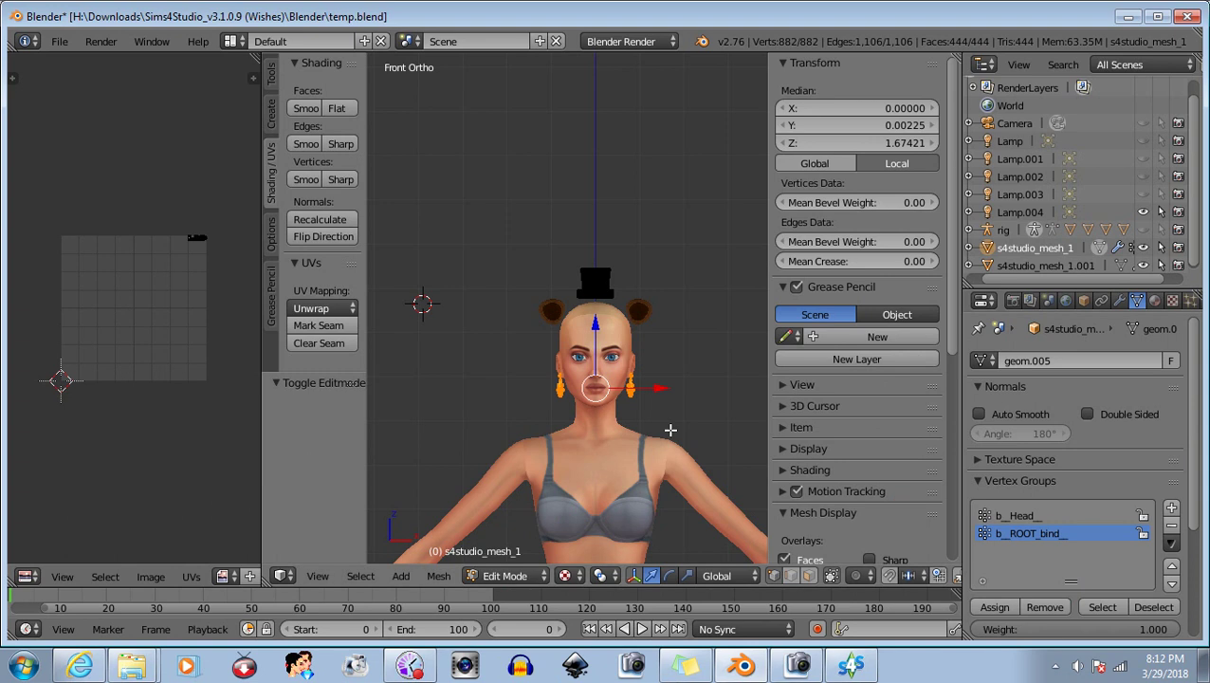
{"action": "key", "text": "a"}
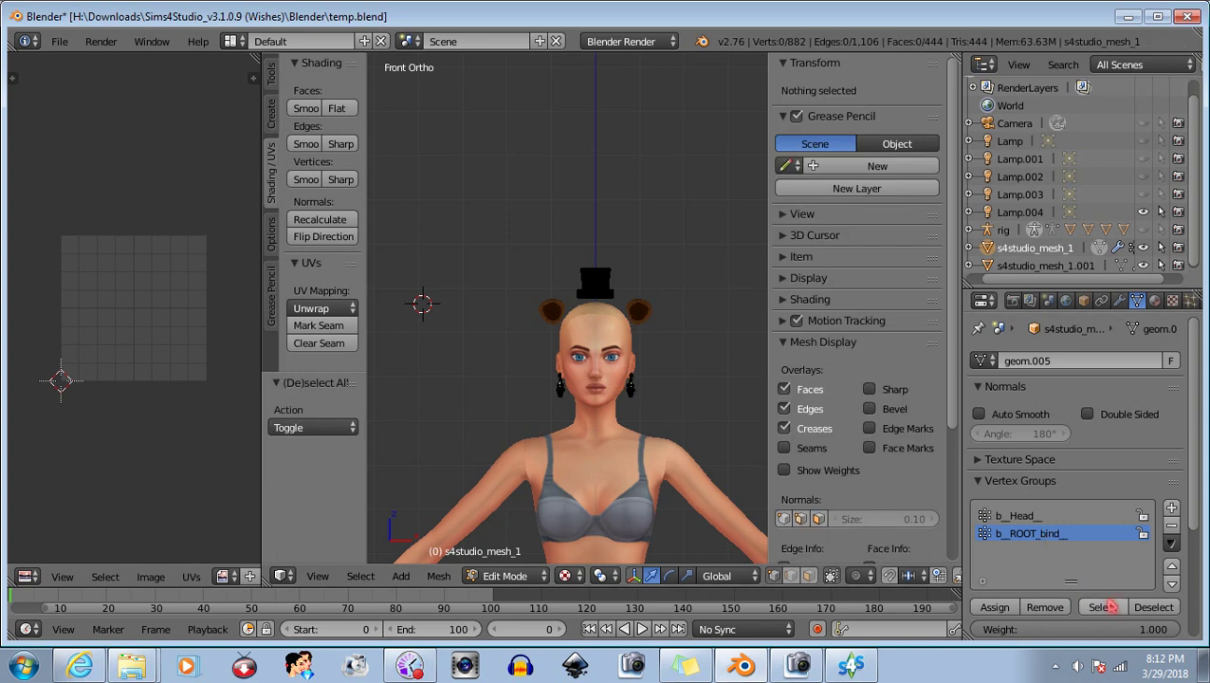
{"action": "left_click", "coordinate": [1105, 607]}
{"action": "mouse_move", "coordinate": [740, 445]}
{"action": "middle_mouse_down"}
{"action": "mouse_move", "coordinate": [667, 421]}
{"action": "mouse_move", "coordinate": [400, 412]}
{"action": "mouse_move", "coordinate": [666, 421]}
{"action": "mouse_move", "coordinate": [470, 344]}
{"action": "mouse_move", "coordinate": [706, 435]}
{"action": "mouse_move", "coordinate": [586, 343]}
{"action": "mouse_move", "coordinate": [598, 437]}
{"action": "middle_mouse_up"}
{"action": "left_click", "coordinate": [1102, 607]}
{"action": "scroll", "coordinate": [707, 435], "scroll_direction": "up", "scroll_amount": 3}
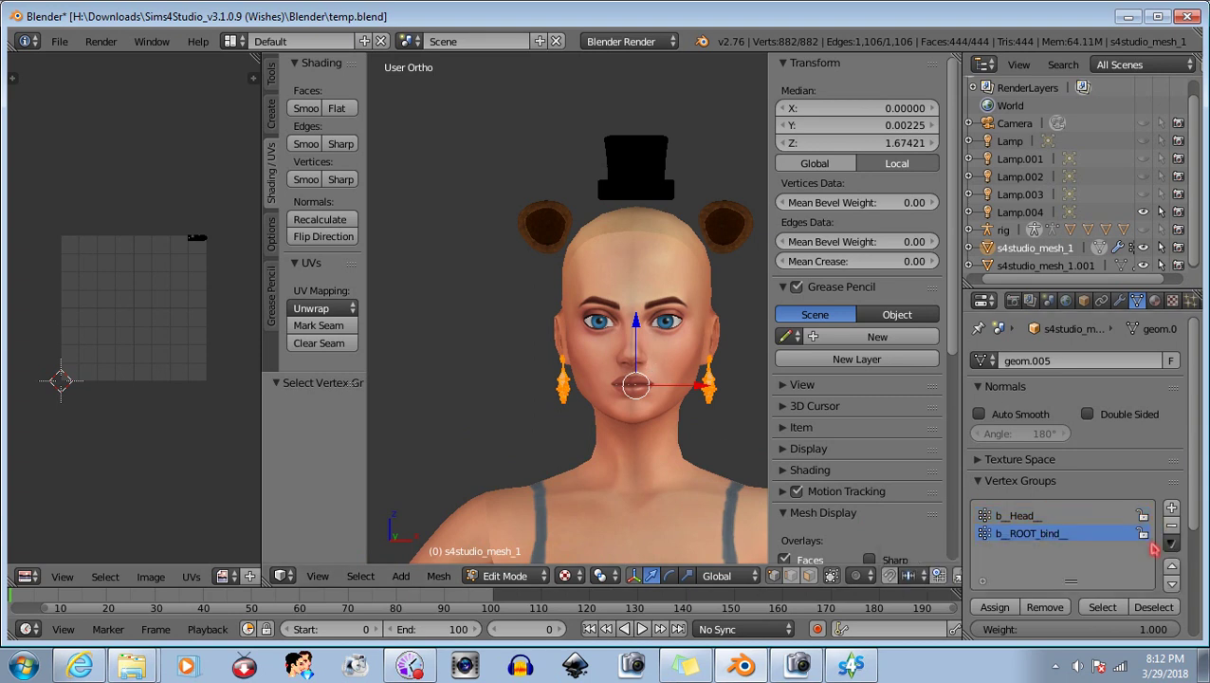
{"action": "left_click", "coordinate": [1149, 610]}
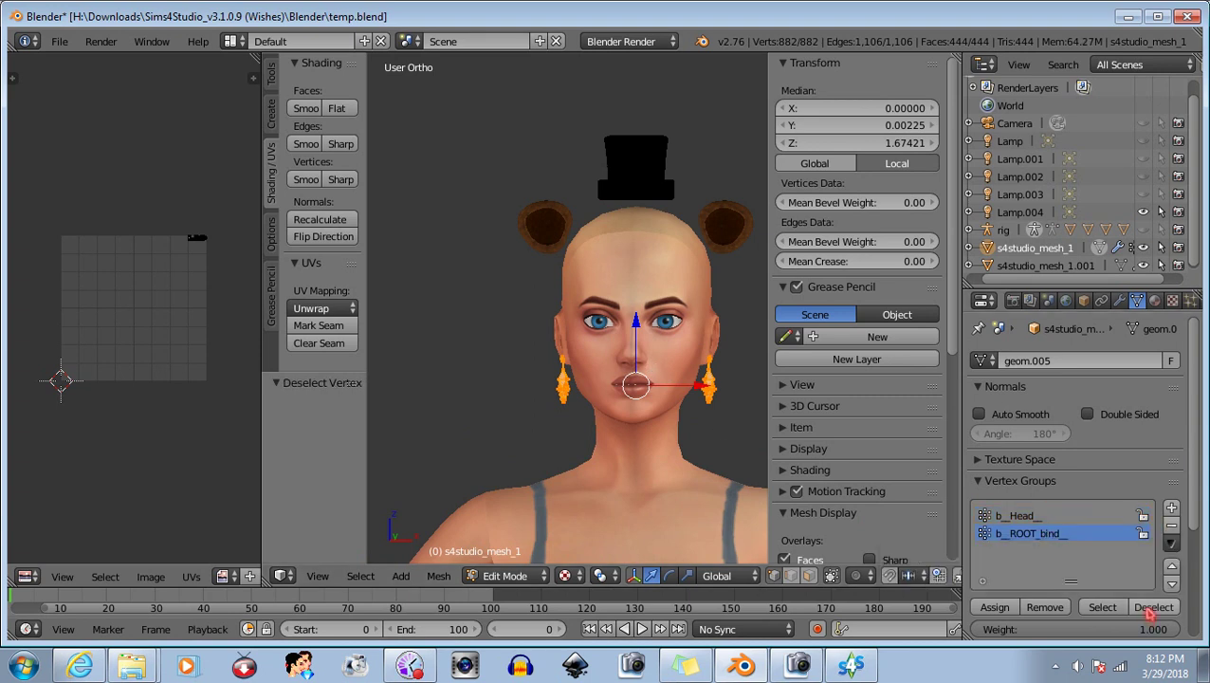
{"action": "left_click", "coordinate": [1174, 528]}
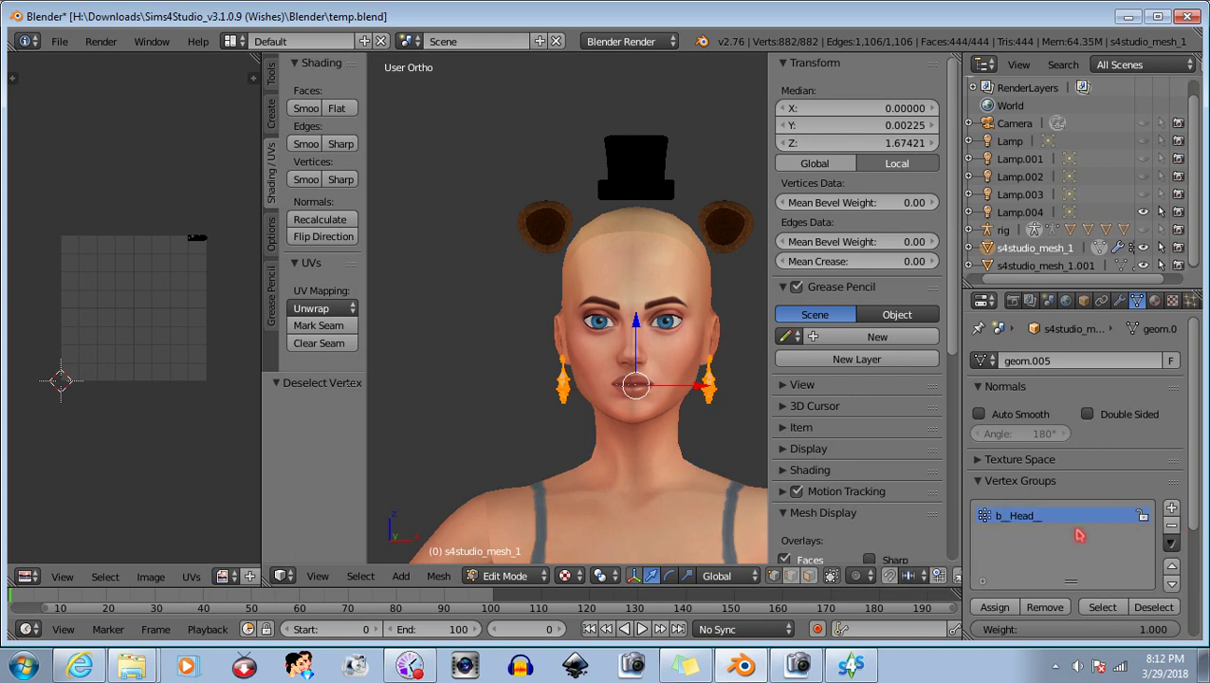
Back in Object Mode, remove the b_Head_ vertex group from the hat-and-ears mesh.
{"action": "left_click", "coordinate": [505, 578]}
{"action": "left_click", "coordinate": [507, 562]}
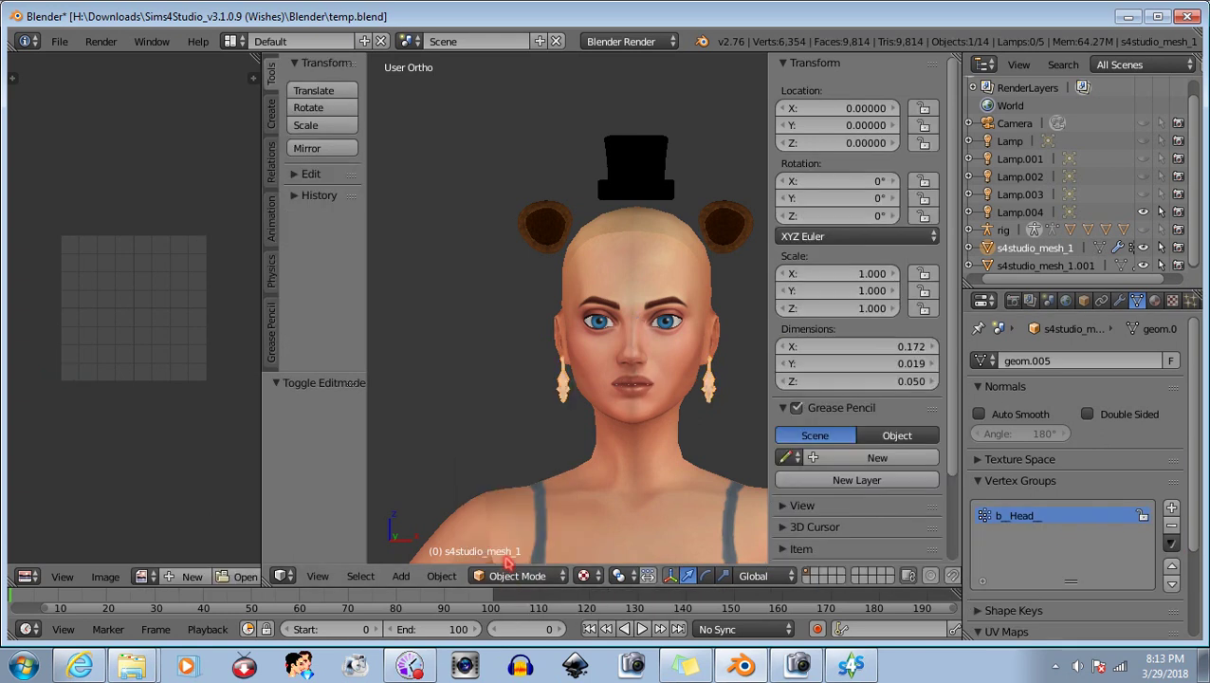
{"action": "left_click", "coordinate": [1080, 267]}
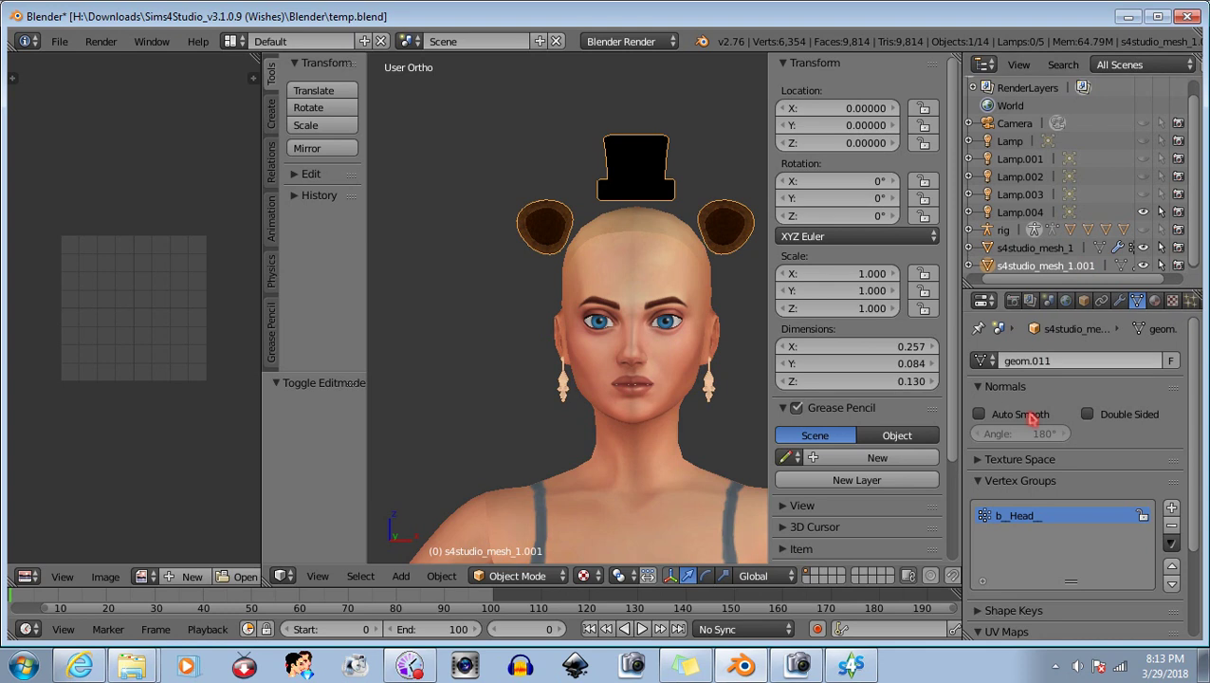
{"action": "left_click", "coordinate": [1172, 529]}
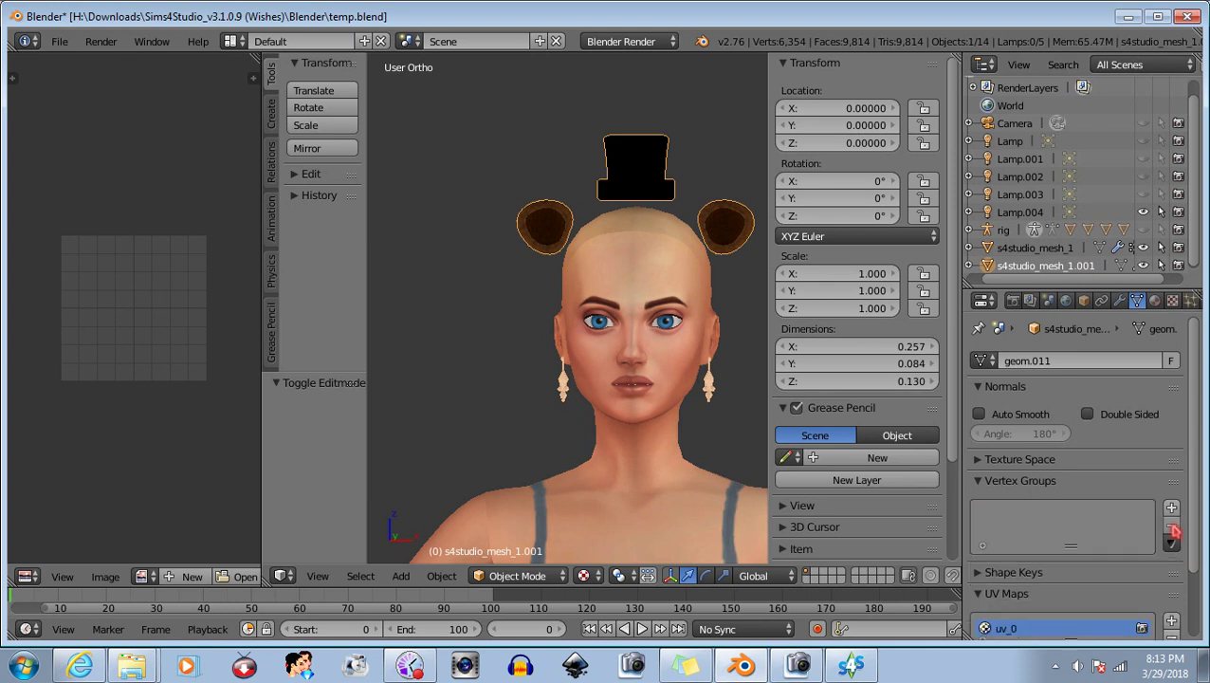
{"action": "scroll", "coordinate": [1066, 566], "scroll_direction": "down", "scroll_amount": 1}
{"action": "scroll", "coordinate": [1064, 566], "scroll_direction": "down", "scroll_amount": 1}
{"action": "scroll", "coordinate": [1065, 566], "scroll_direction": "up", "scroll_amount": 1}
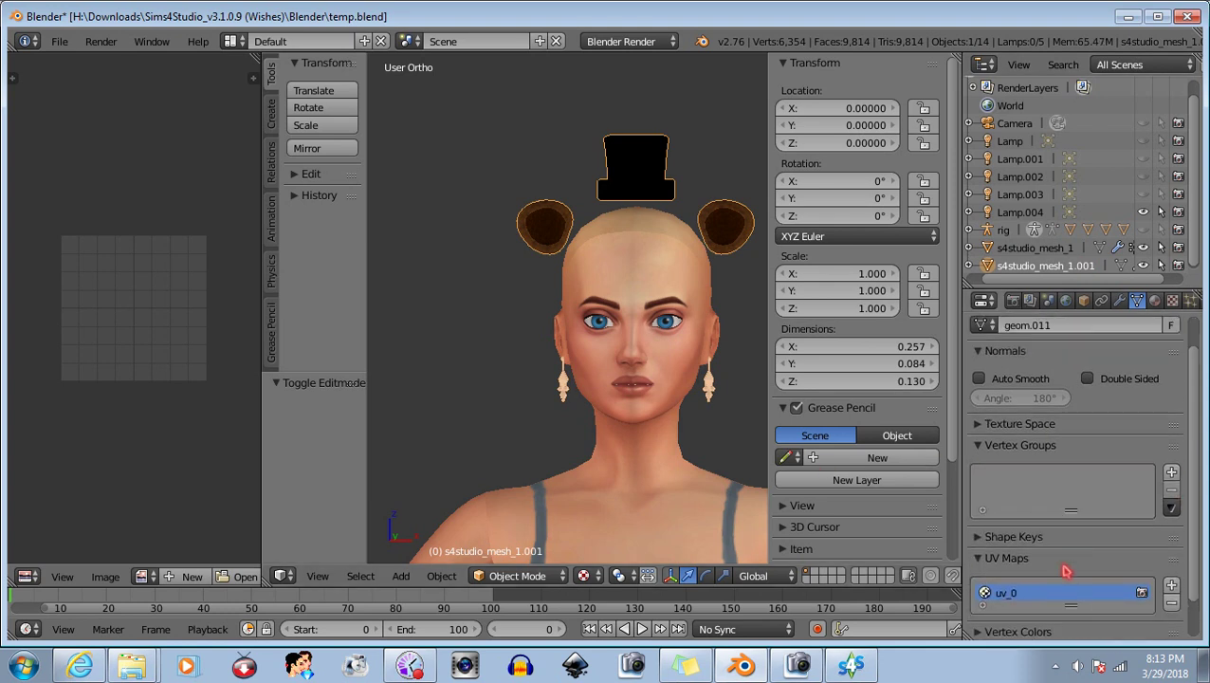
Delete every vertex of s4studio_mesh_1 to remove the earrings.
{"action": "left_click", "coordinate": [1043, 248]}
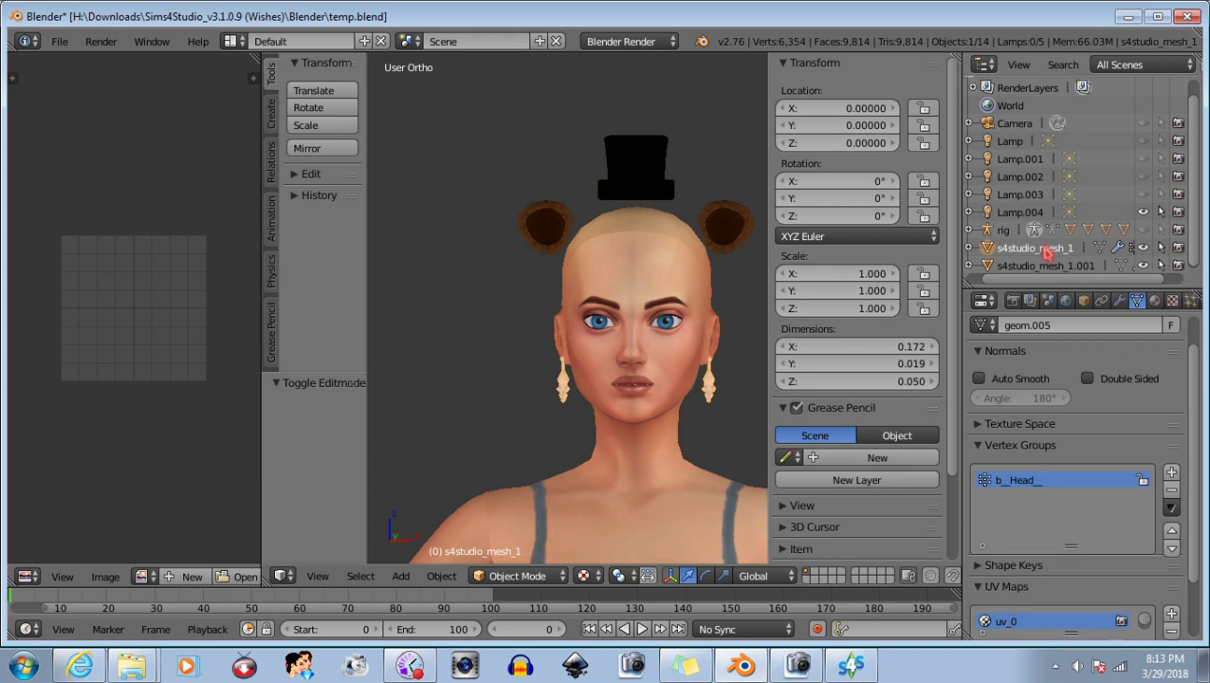
{"action": "left_click", "coordinate": [517, 576]}
{"action": "left_click", "coordinate": [512, 535]}
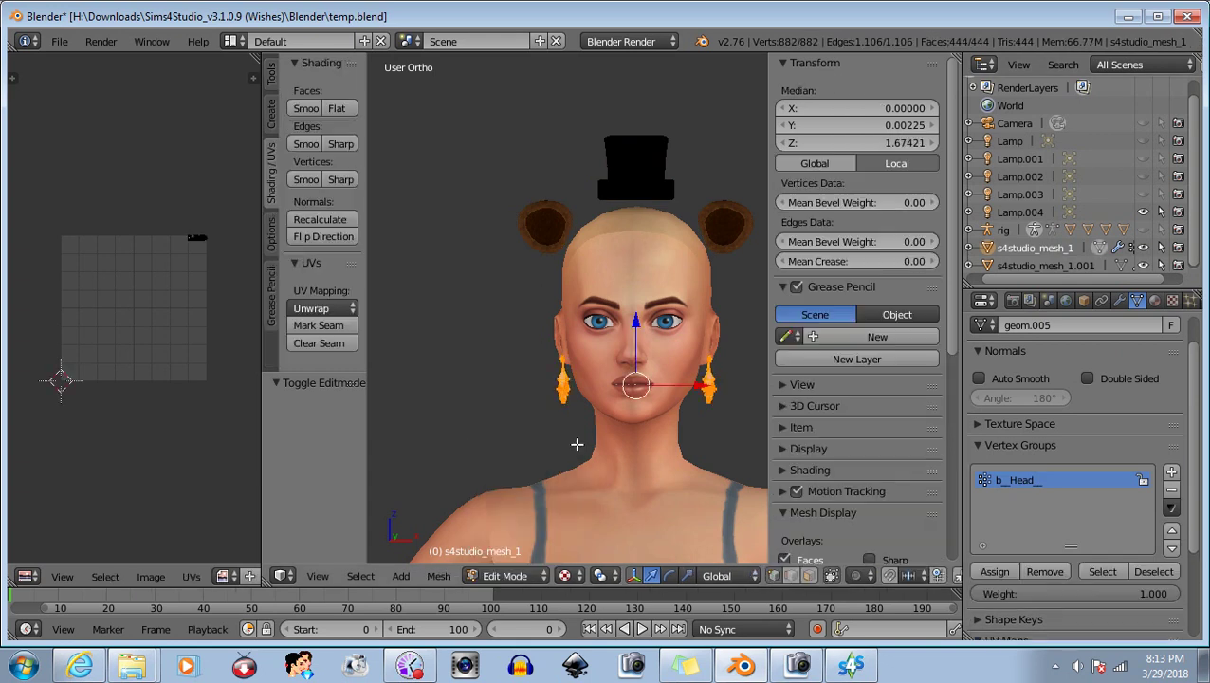
{"action": "key", "text": "a"}
{"action": "key", "text": "a"}
{"action": "left_click", "coordinate": [271, 75]}
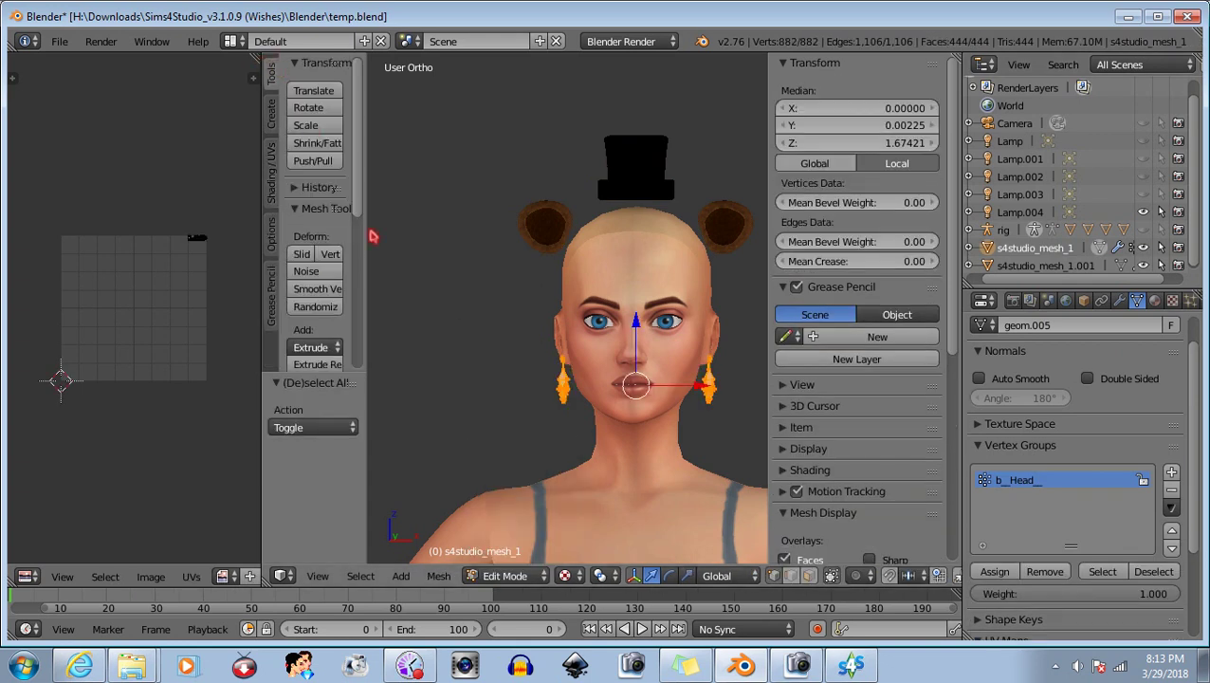
{"action": "scroll", "coordinate": [360, 182], "scroll_direction": "down", "scroll_amount": 7}
{"action": "left_click", "coordinate": [309, 323]}
{"action": "left_click", "coordinate": [327, 346]}
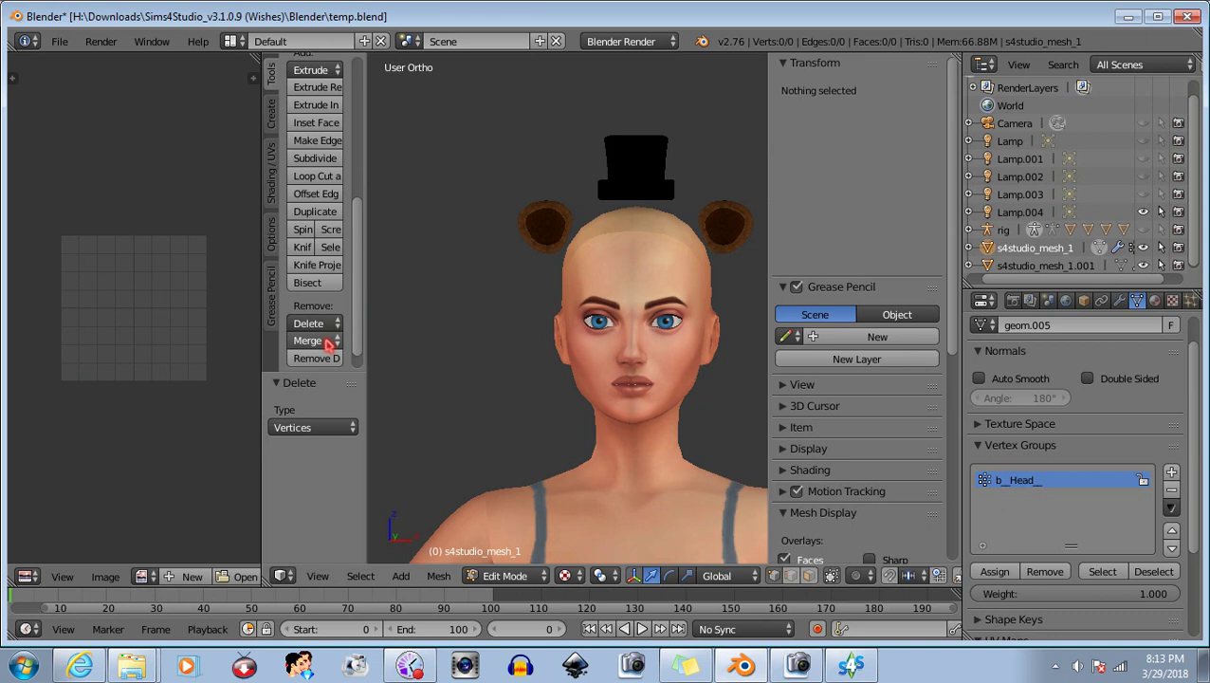
{"action": "mouse_move", "coordinate": [612, 394]}
{"action": "middle_mouse_down"}
{"action": "mouse_move", "coordinate": [676, 403]}
{"action": "mouse_move", "coordinate": [410, 400]}
{"action": "mouse_move", "coordinate": [655, 403]}
{"action": "middle_mouse_up"}
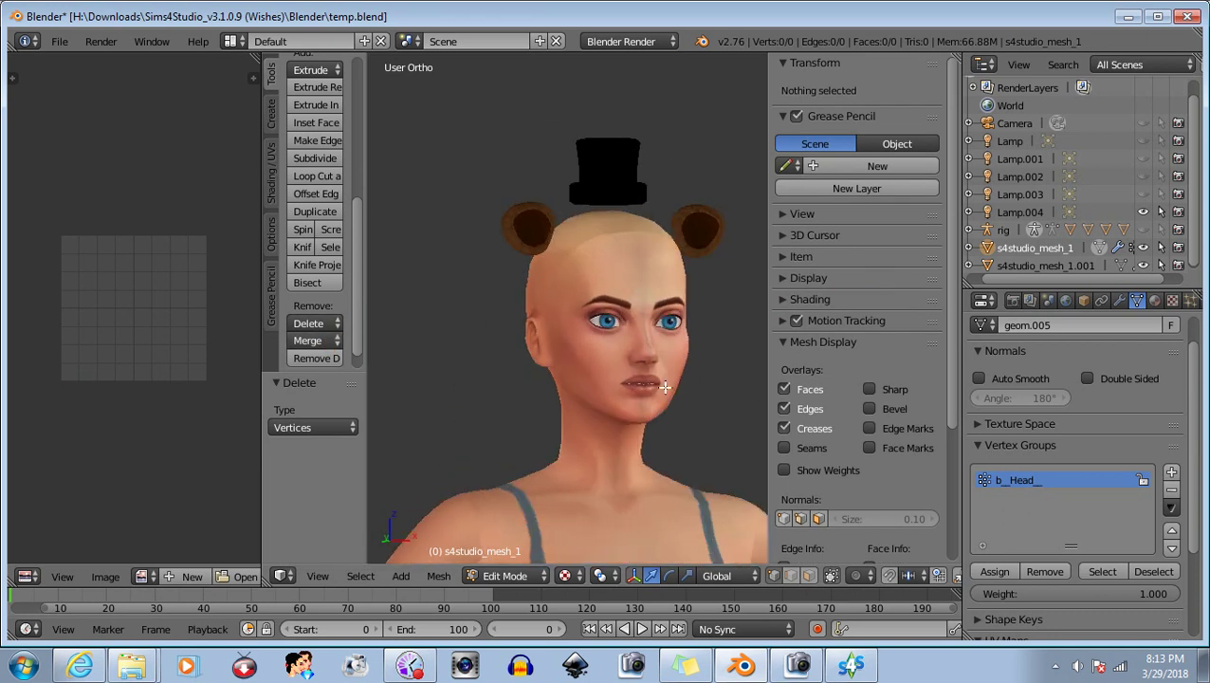
{"action": "left_click", "coordinate": [1077, 266]}
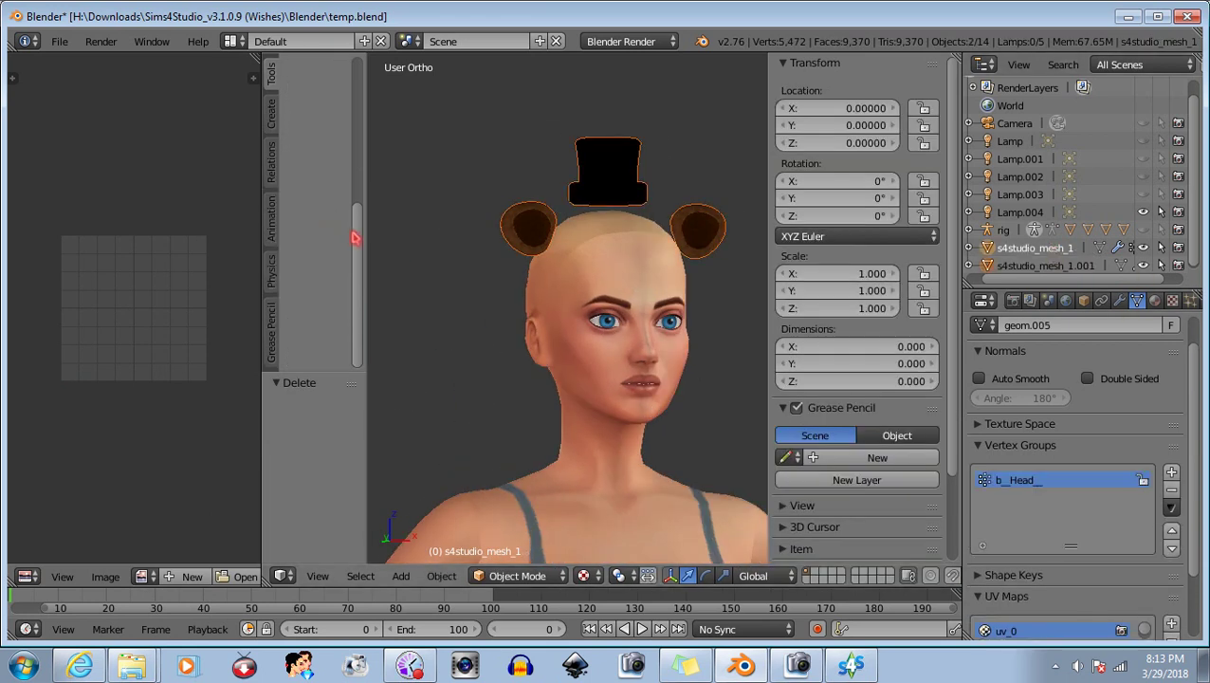
Join the hat mesh into s4studio_mesh_1 and assign all its vertices to b__Head_.
{"action": "scroll", "coordinate": [334, 167], "scroll_direction": "up", "scroll_amount": 3}
{"action": "left_click", "coordinate": [313, 164]}
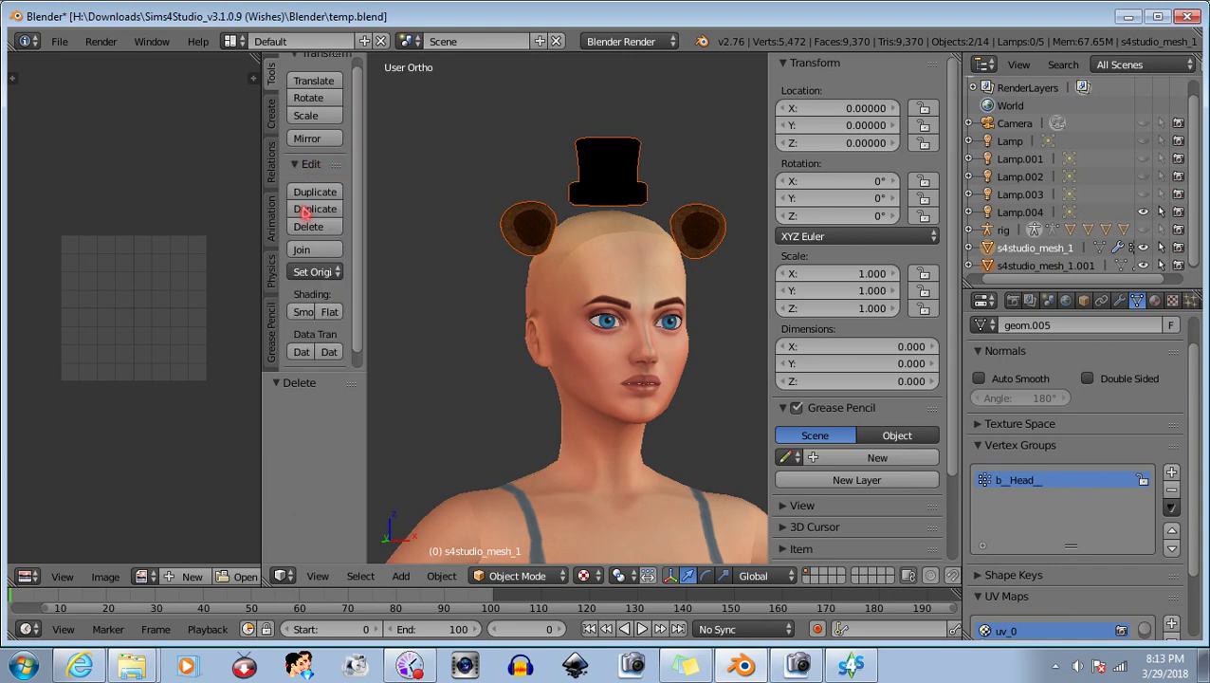
{"action": "left_click", "coordinate": [302, 251]}
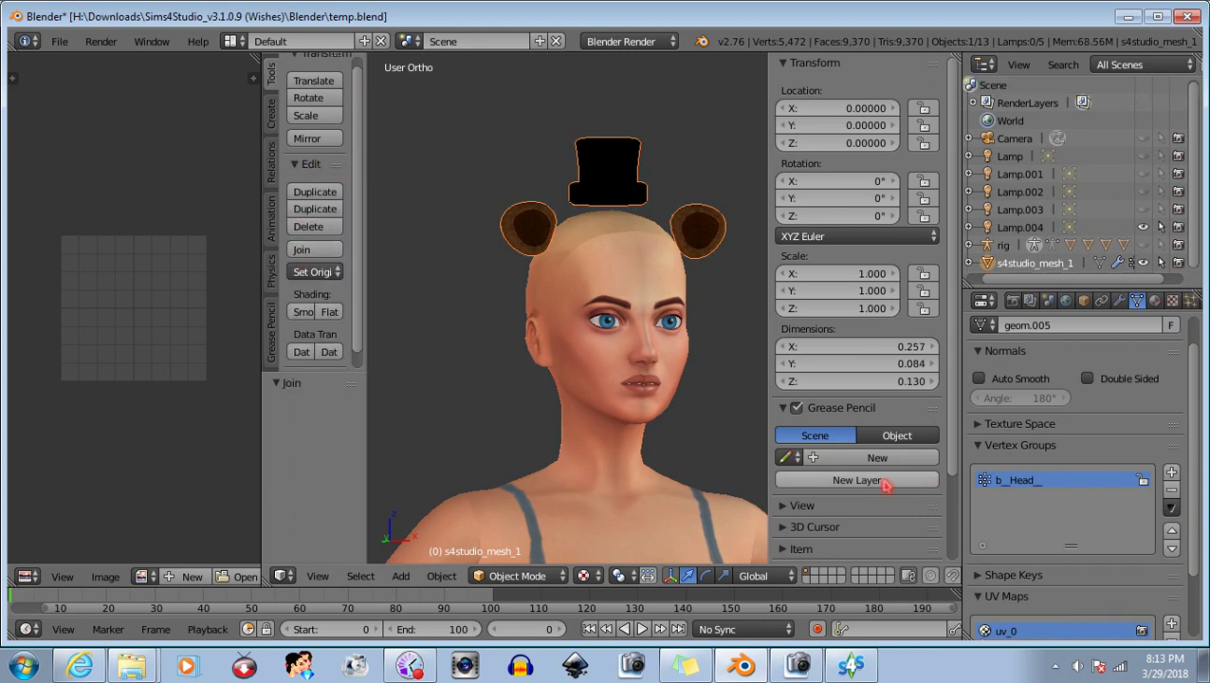
{"action": "left_click", "coordinate": [517, 576]}
{"action": "left_click", "coordinate": [512, 536]}
{"action": "key", "text": "a"}
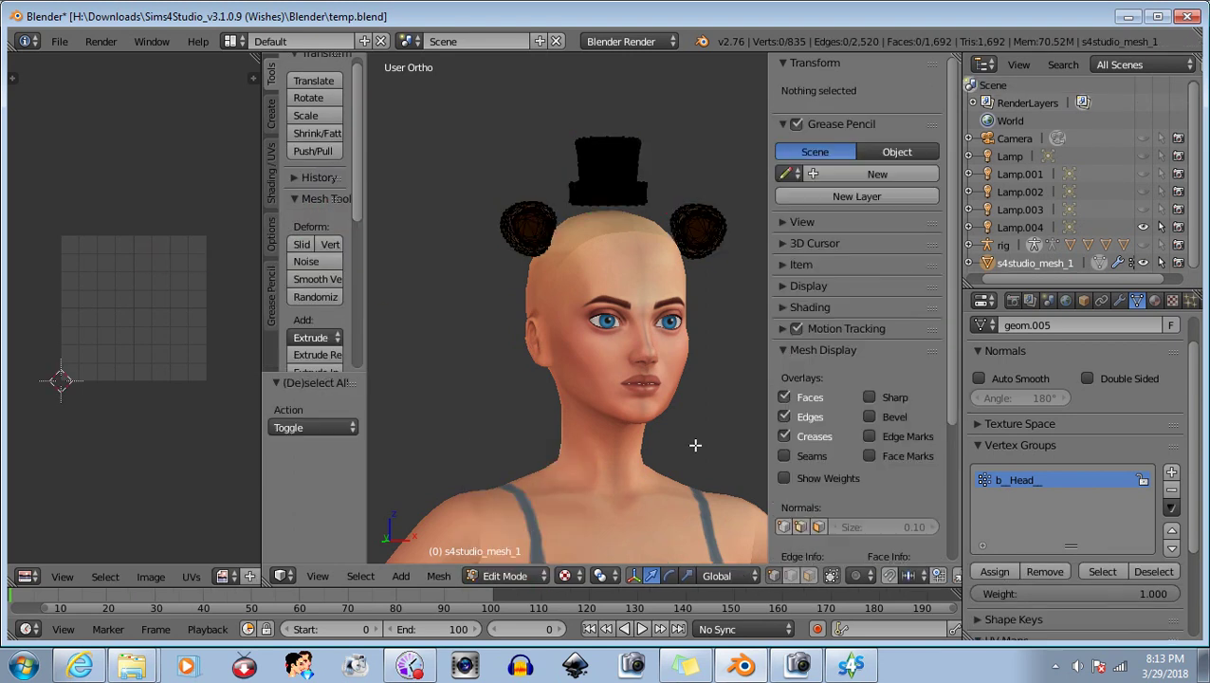
{"action": "key", "text": "a"}
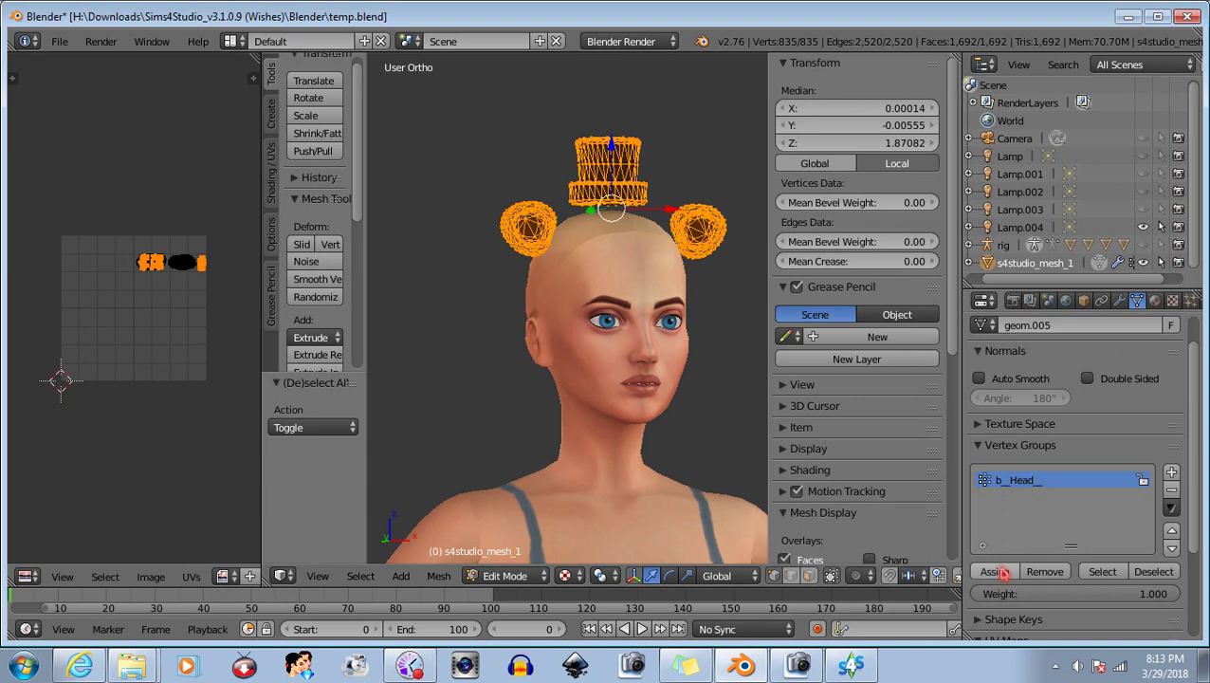
{"action": "left_click", "coordinate": [996, 572]}
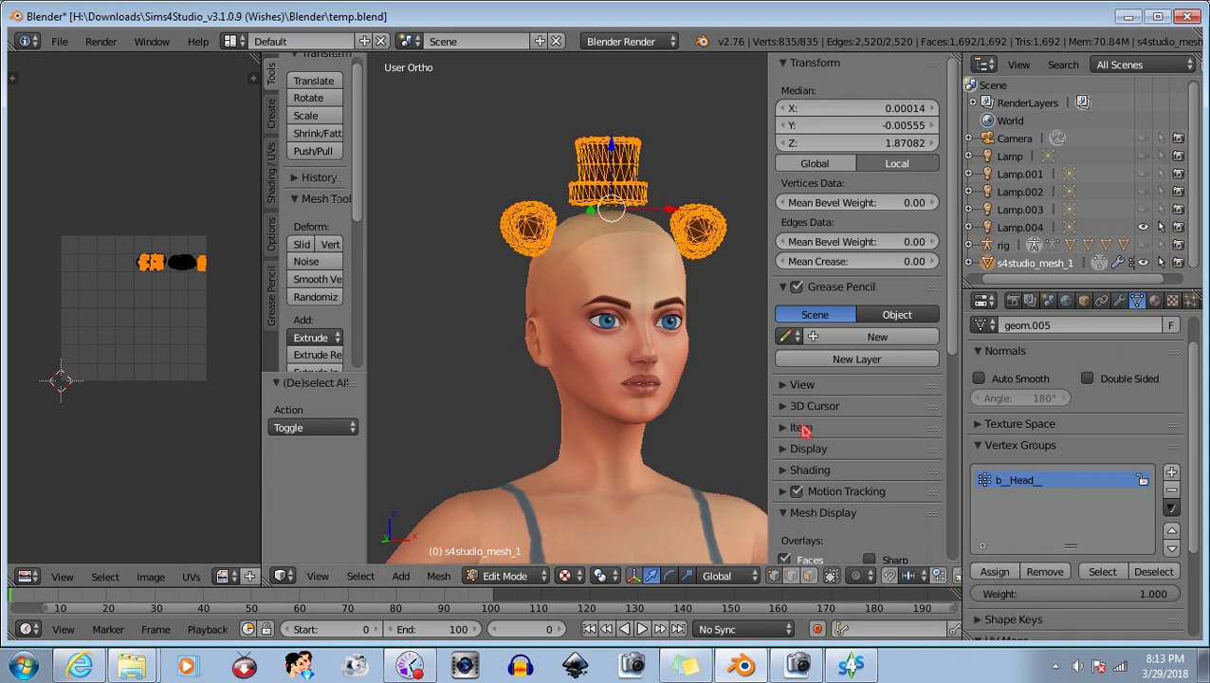
Test the b__Head_ selection, return to Object Mode, and show the Scene properties with CAS tools.
{"action": "middle_click_drag", "start_coordinate": [646, 407], "coordinate": [659, 408], "text": "shift"}
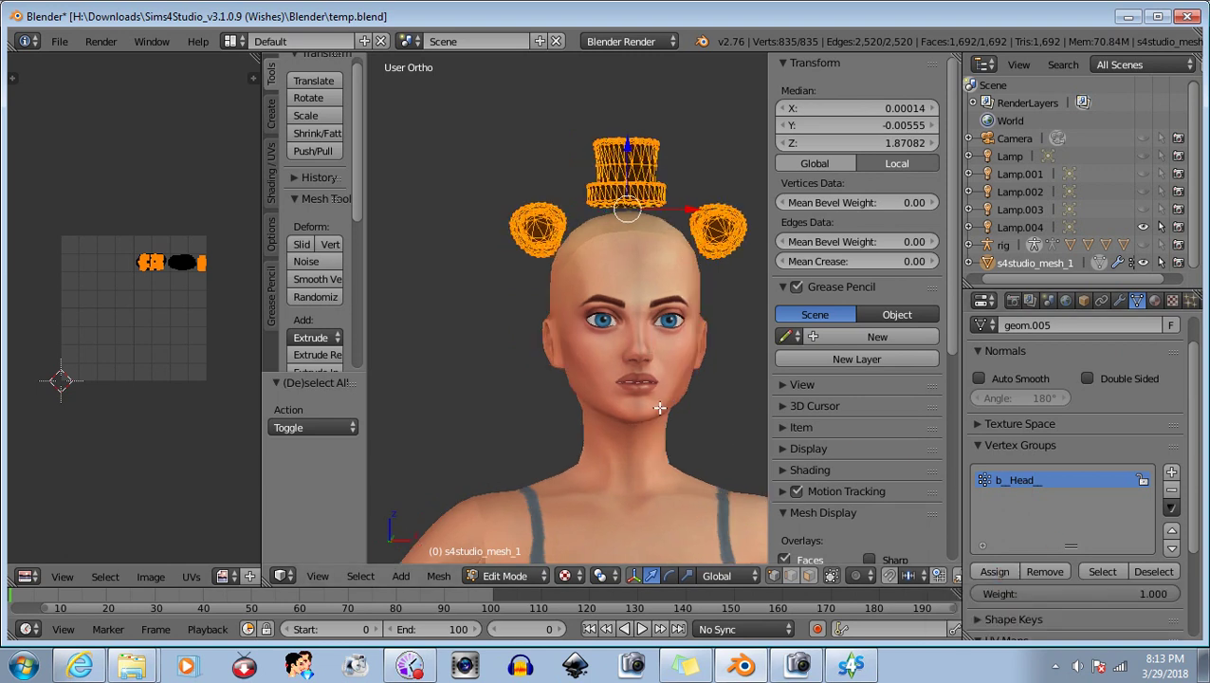
{"action": "left_click", "coordinate": [1159, 572]}
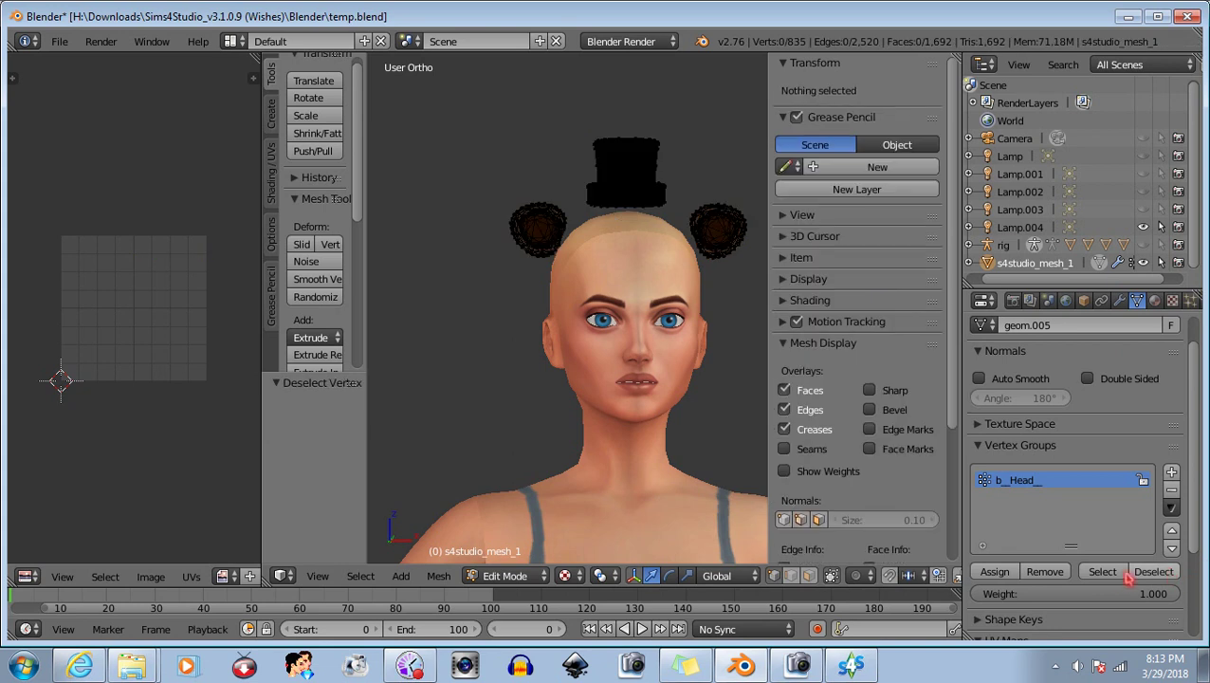
{"action": "left_click", "coordinate": [1115, 575]}
{"action": "left_click", "coordinate": [1156, 574]}
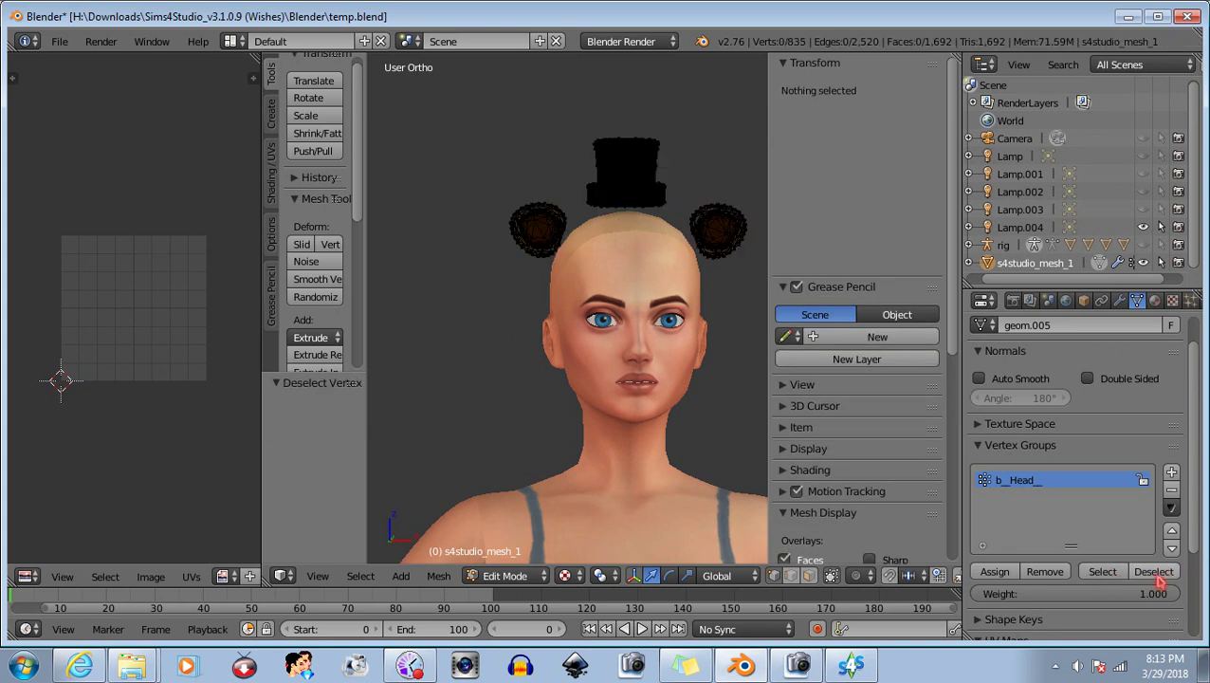
{"action": "mouse_move", "coordinate": [686, 368]}
{"action": "middle_mouse_down"}
{"action": "mouse_move", "coordinate": [617, 370]}
{"action": "mouse_move", "coordinate": [559, 422]}
{"action": "mouse_move", "coordinate": [510, 440]}
{"action": "mouse_move", "coordinate": [732, 433]}
{"action": "mouse_move", "coordinate": [662, 455]}
{"action": "middle_mouse_up"}
{"action": "left_click", "coordinate": [529, 576]}
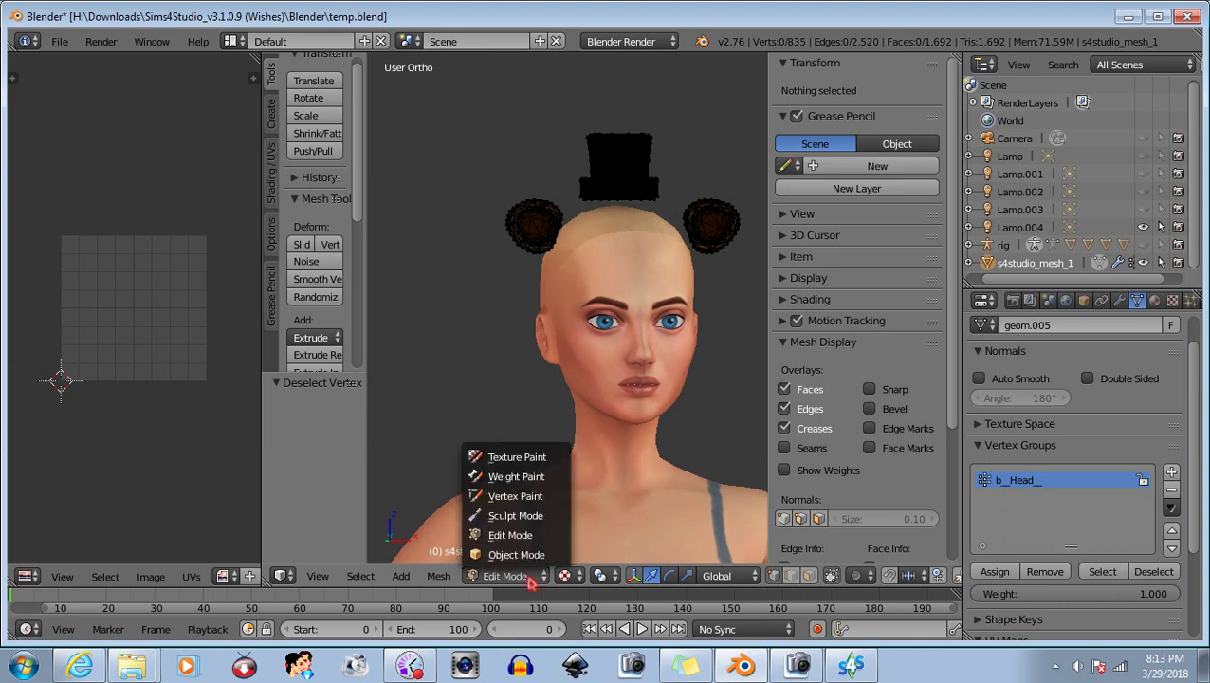
{"action": "left_click", "coordinate": [512, 554]}
{"action": "left_click", "coordinate": [1047, 300]}
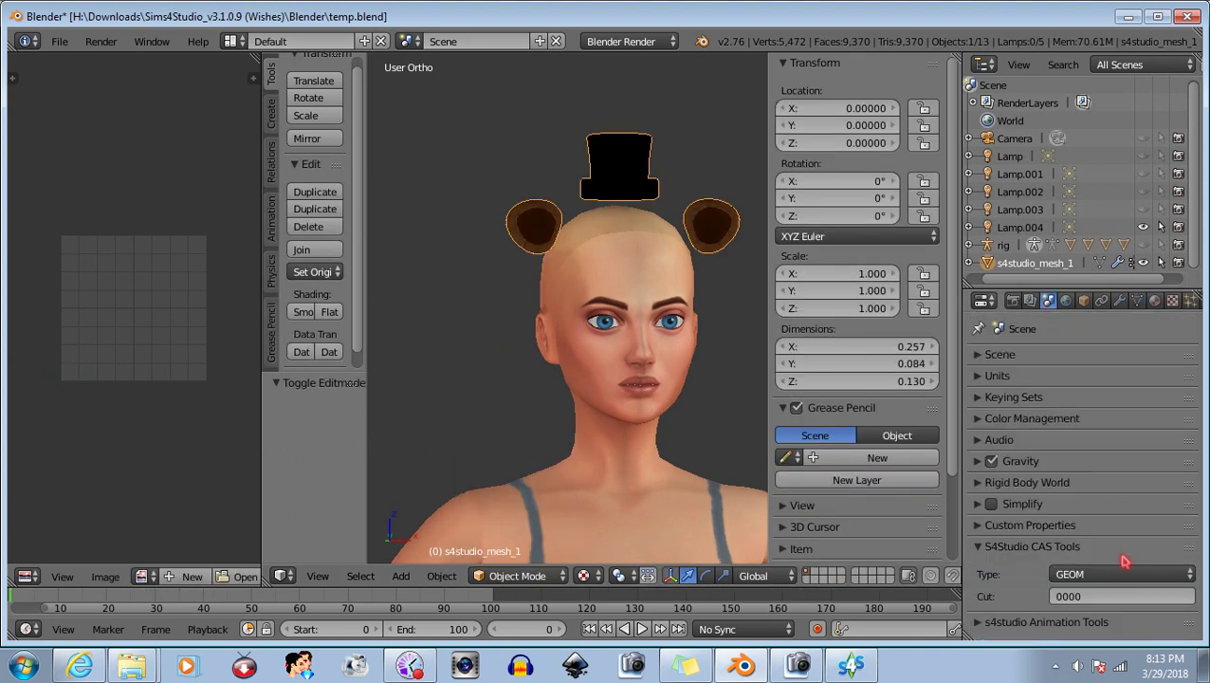
Save As over the existing freddyhat.blend in the clothes folder.
{"action": "left_click", "coordinate": [59, 42]}
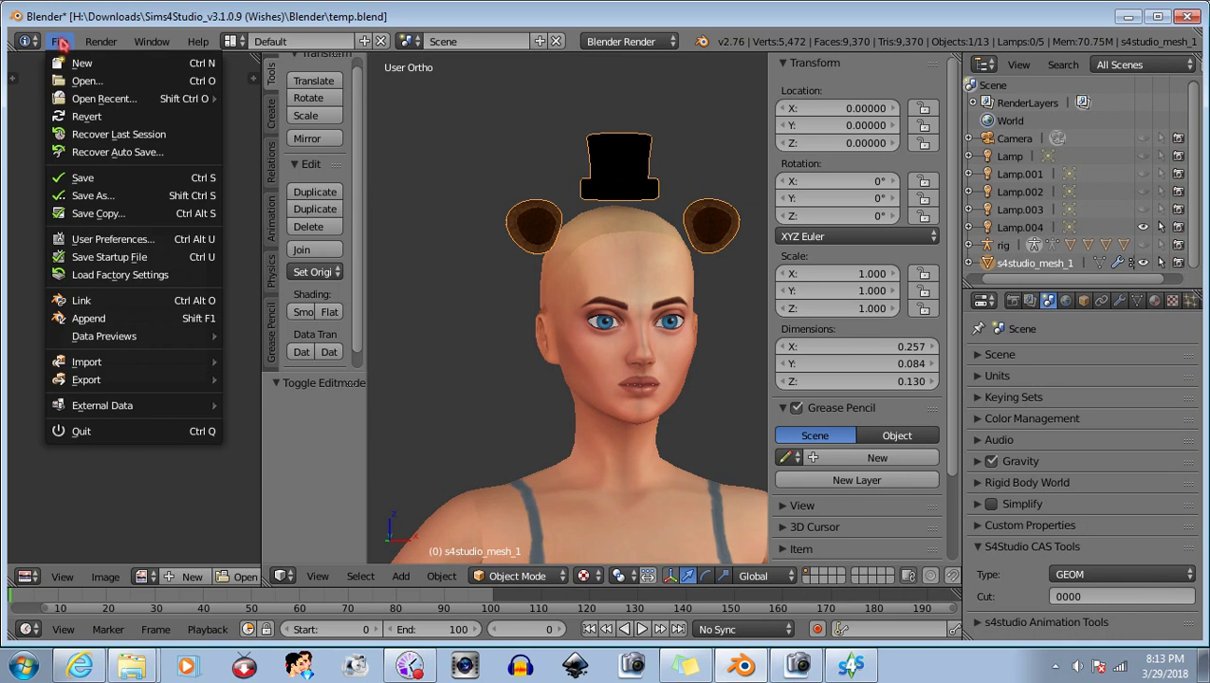
{"action": "left_click", "coordinate": [95, 195]}
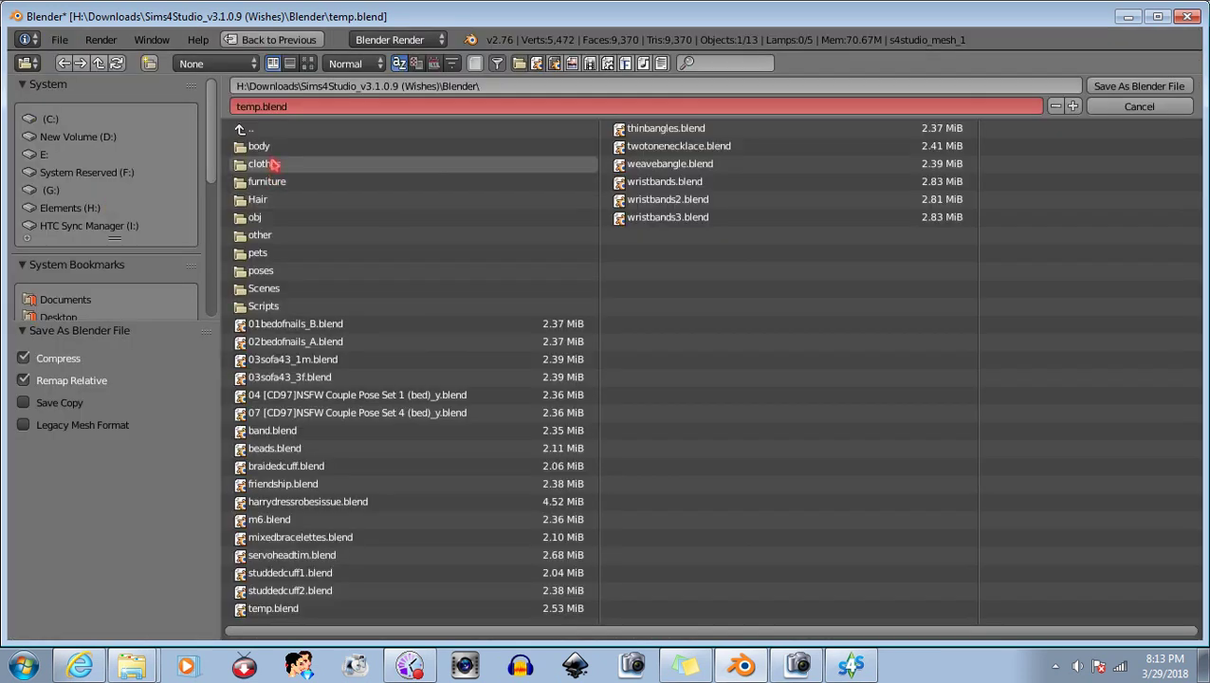
{"action": "left_click", "coordinate": [272, 164]}
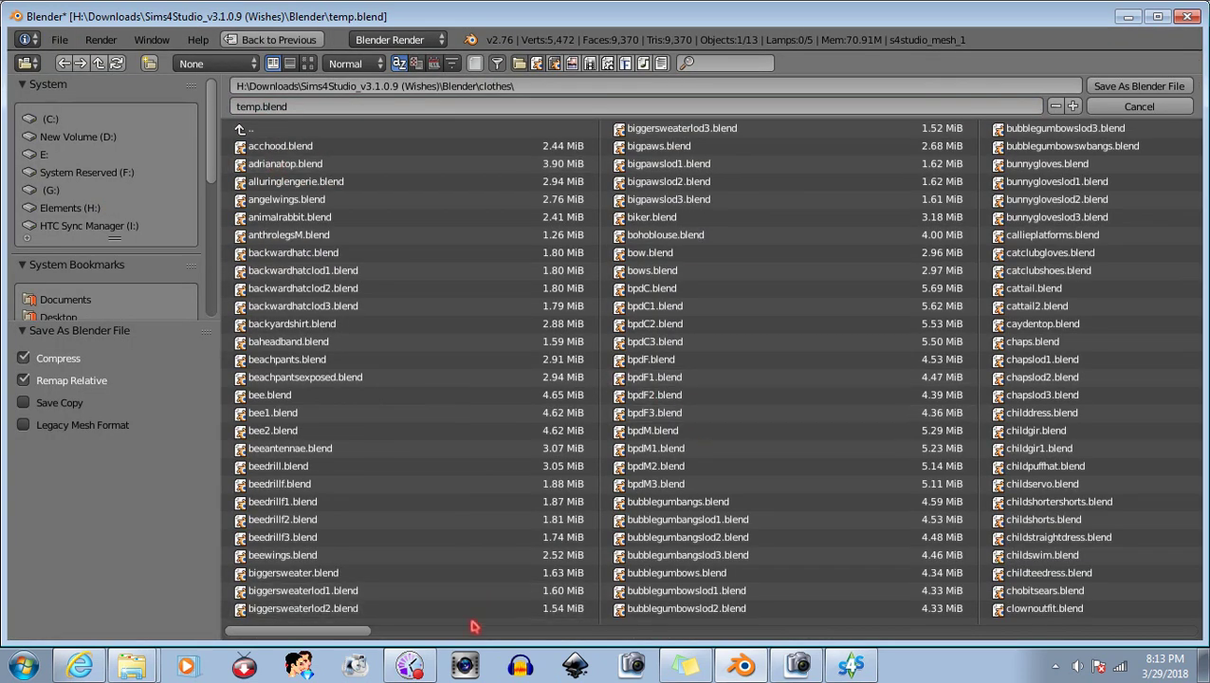
{"action": "left_click_drag", "start_coordinate": [360, 634], "coordinate": [553, 644]}
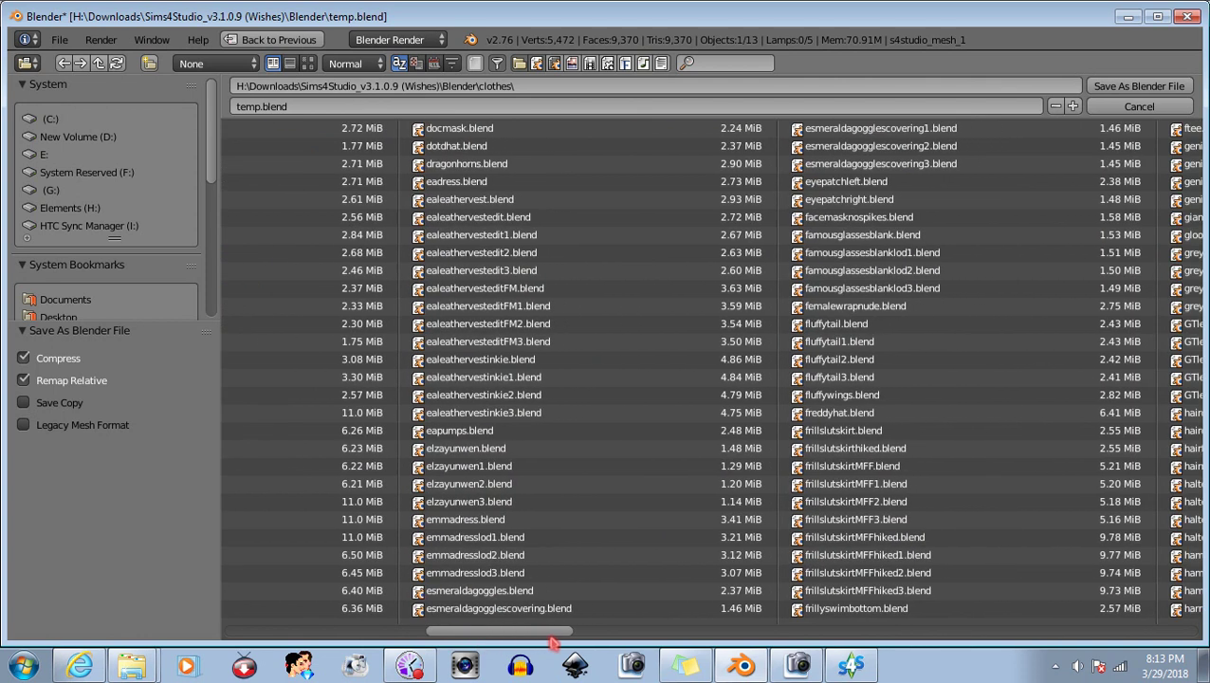
{"action": "left_click_drag", "start_coordinate": [553, 644], "coordinate": [558, 642]}
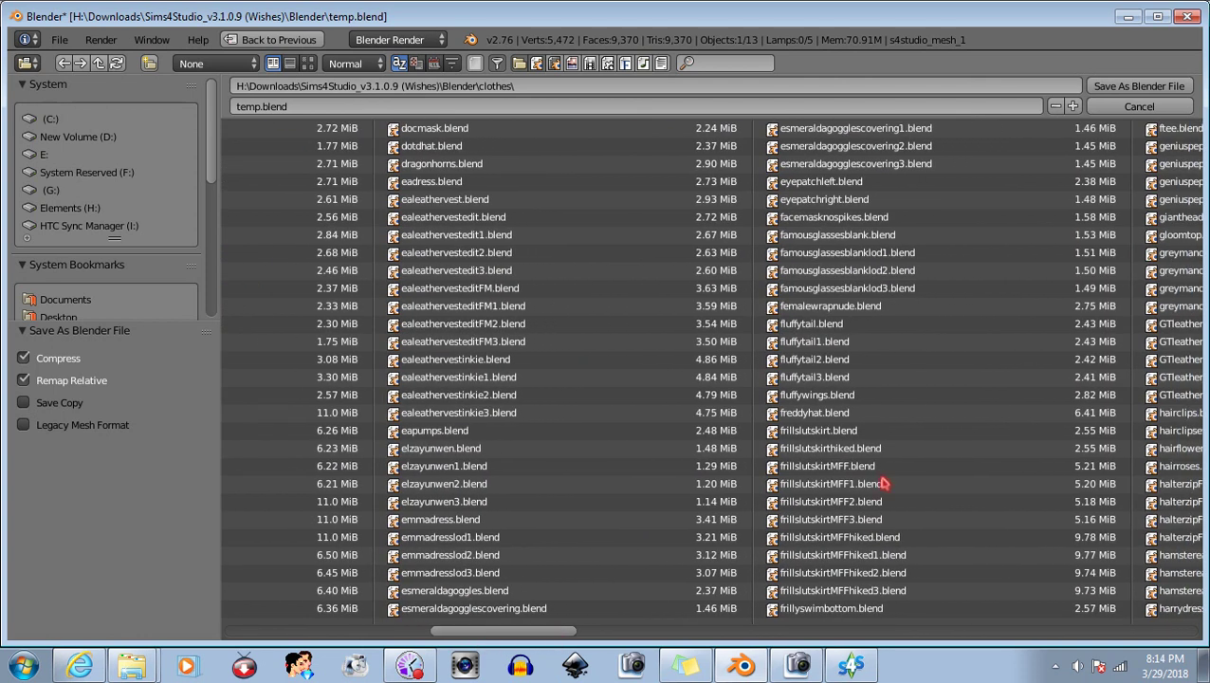
{"action": "double_click", "coordinate": [863, 417]}
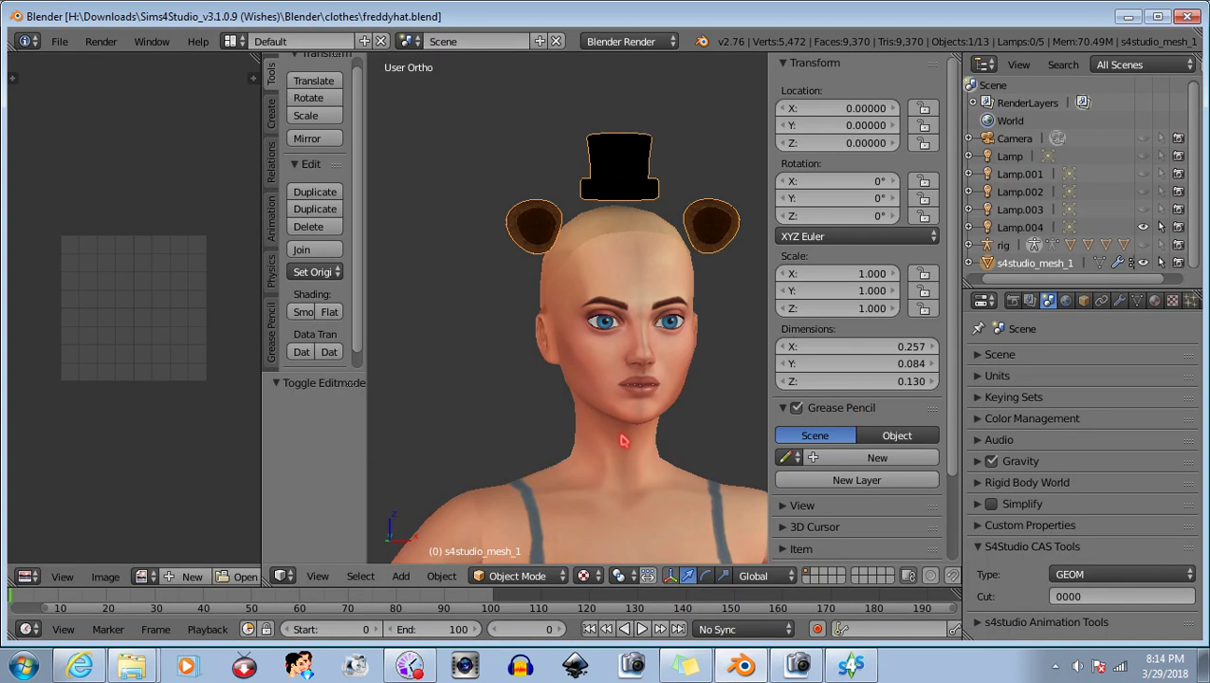
Import the freddyhat.blend mesh into the hat project in Sims 4 Studio.
{"action": "left_click", "coordinate": [851, 665]}
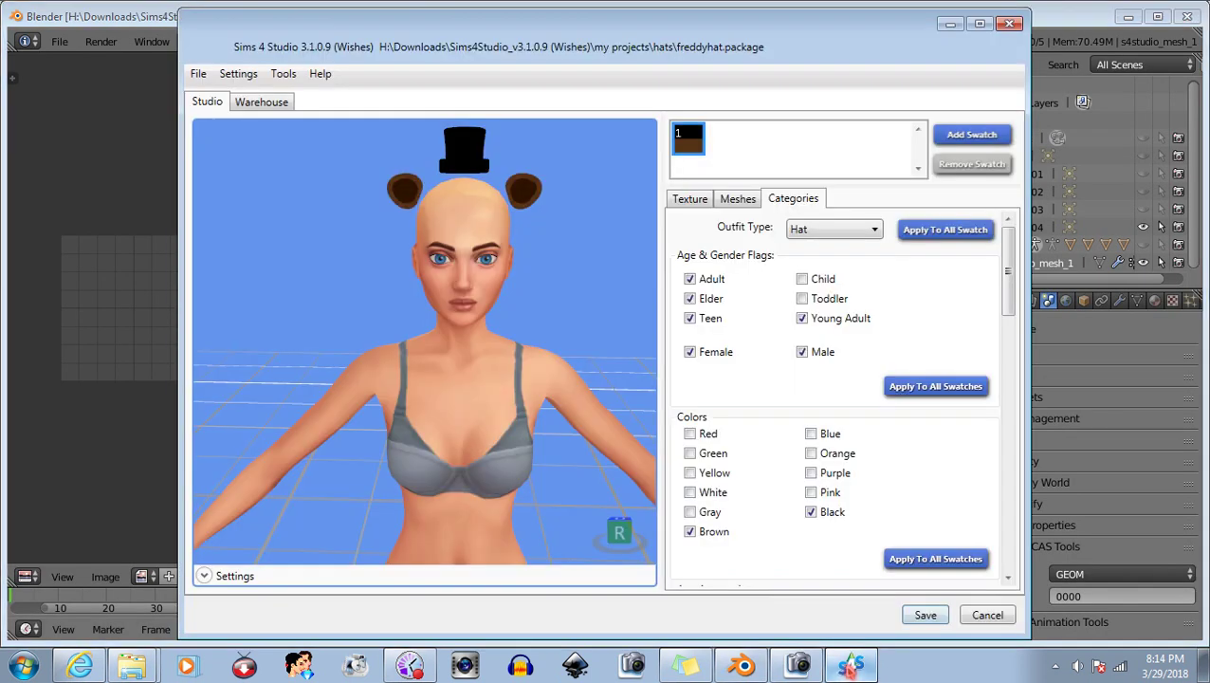
{"action": "left_click", "coordinate": [739, 198]}
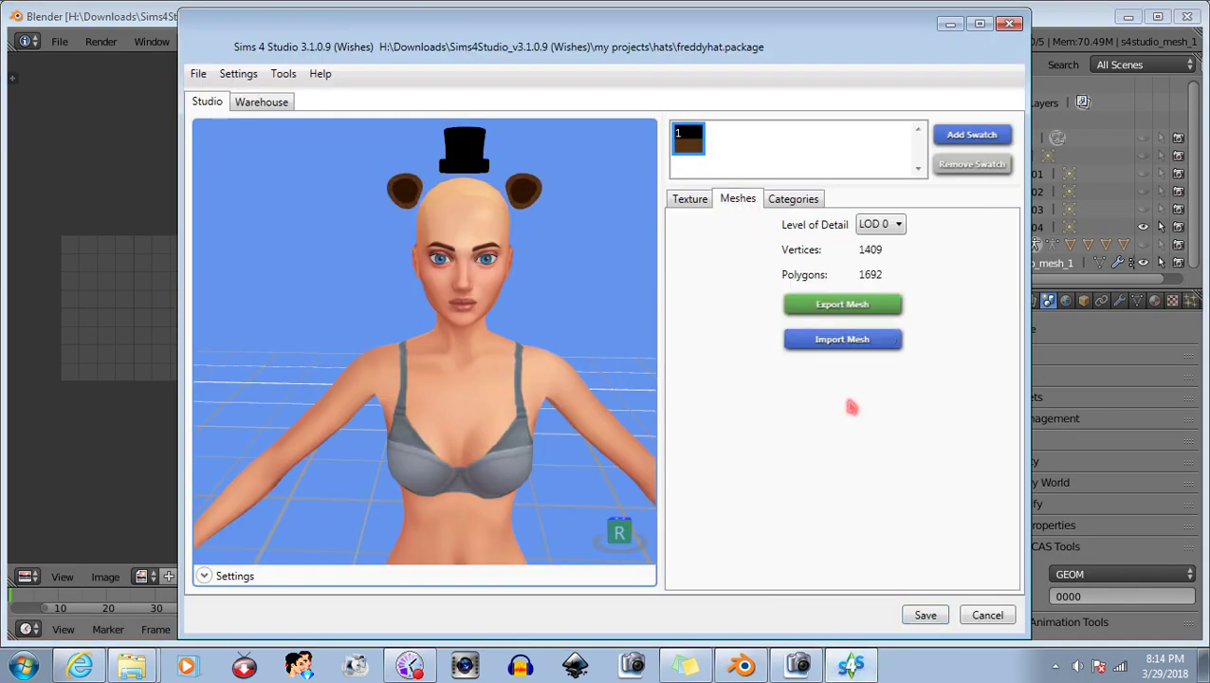
{"action": "left_click", "coordinate": [839, 341]}
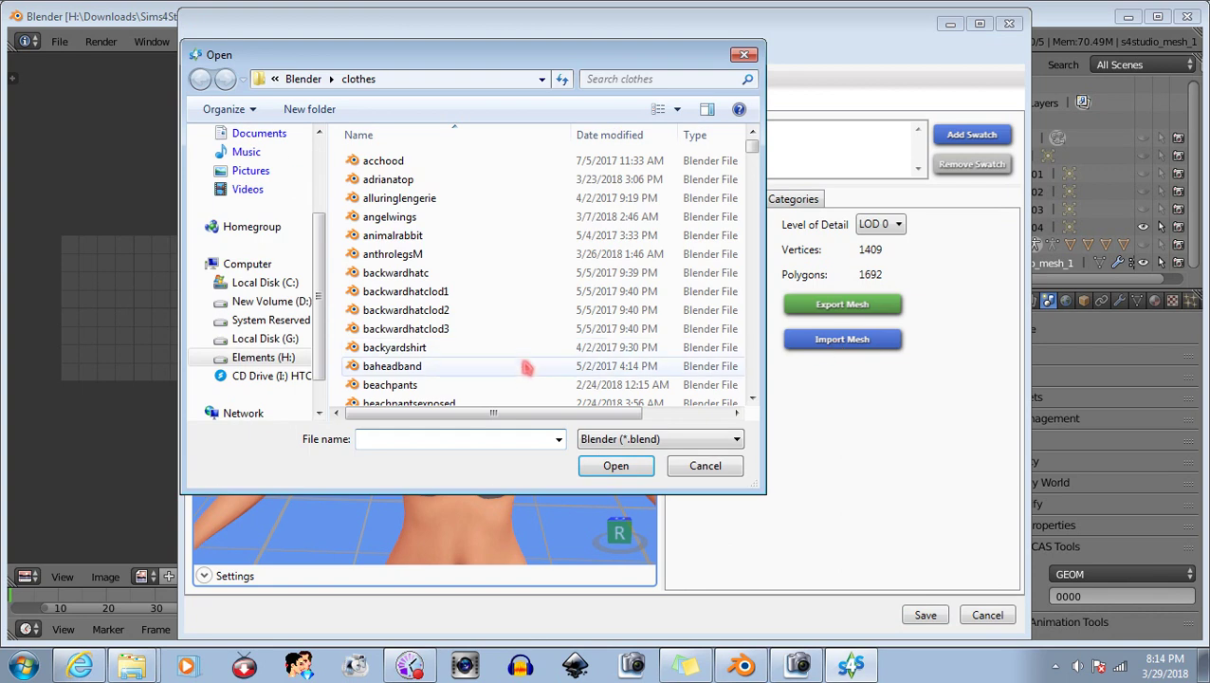
{"action": "type", "text": "fre"}
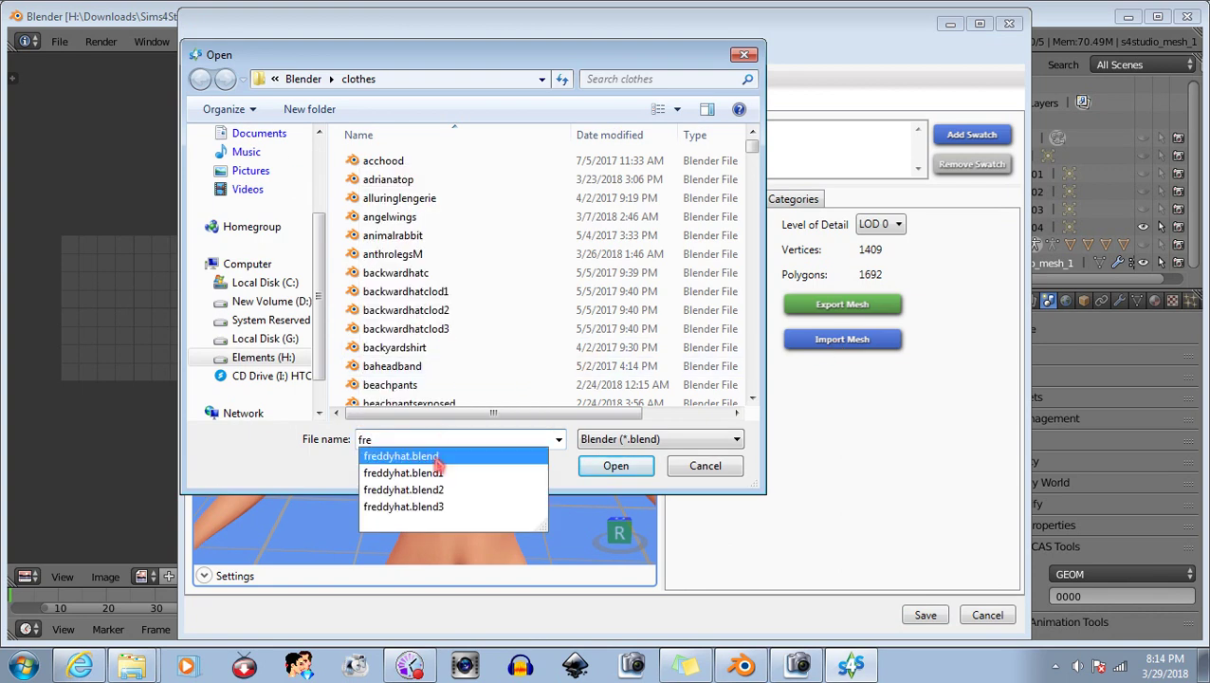
{"action": "left_click", "coordinate": [438, 457]}
{"action": "left_click", "coordinate": [602, 466]}
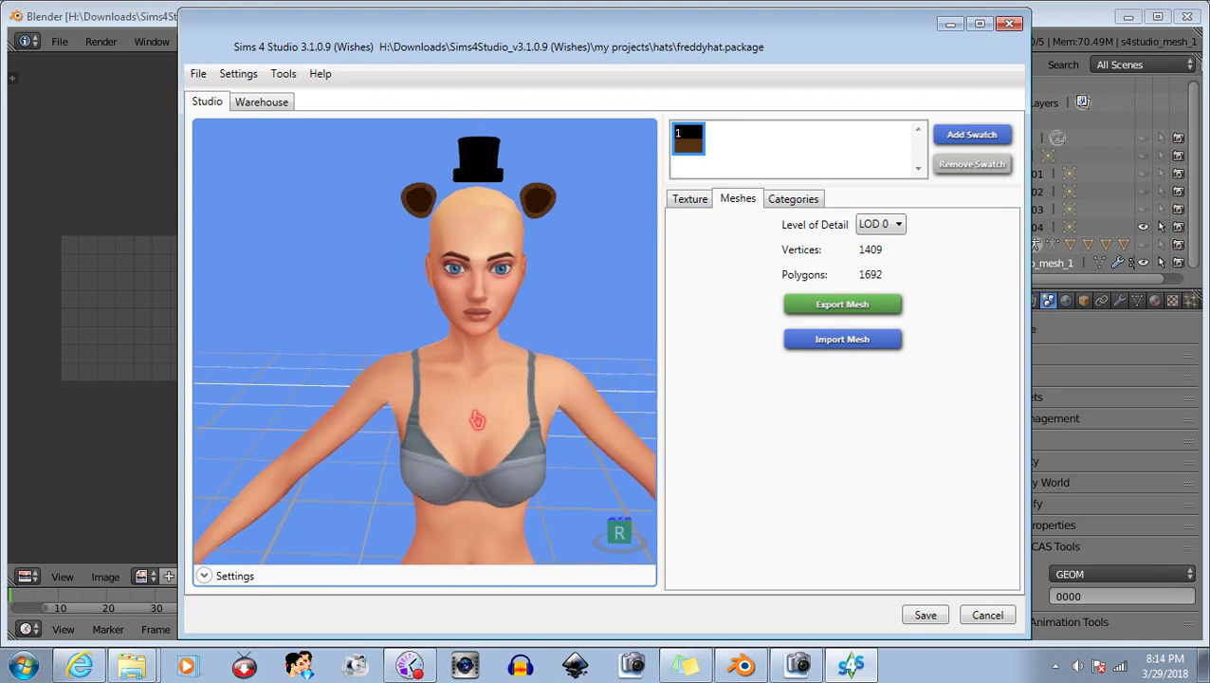
Save freddyhat.package and open Explorer windows on Mods and the hats projects folder.
{"action": "left_click", "coordinate": [925, 615]}
{"action": "left_click", "coordinate": [666, 385]}
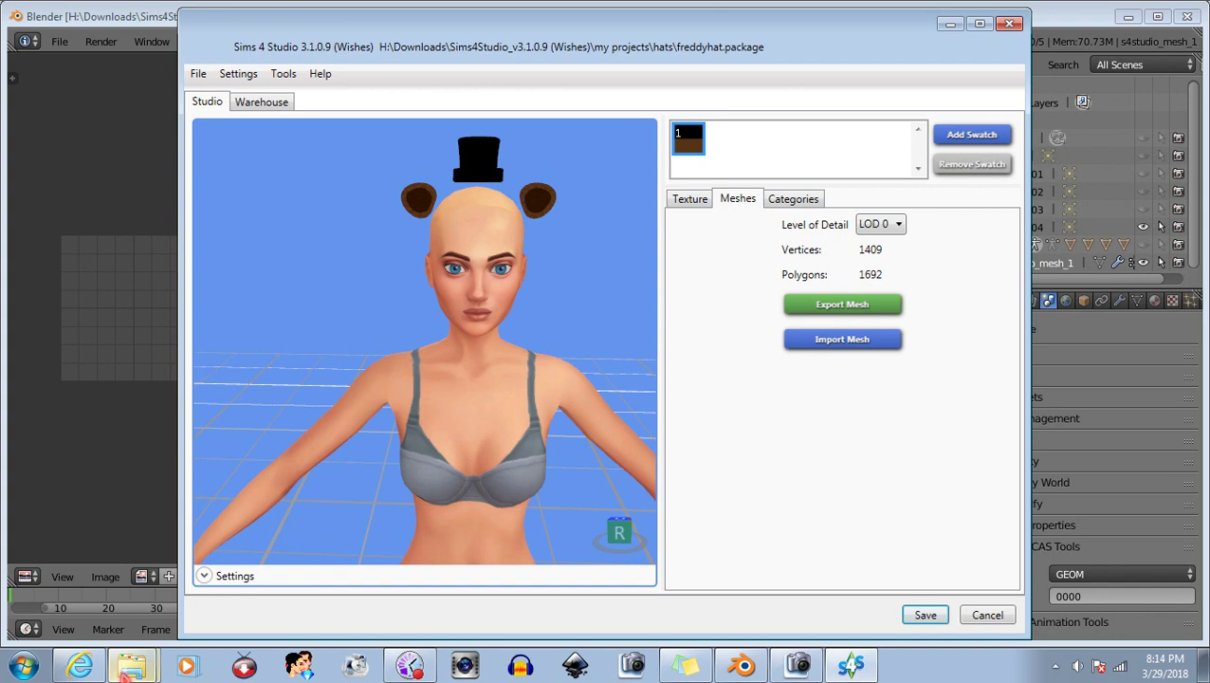
{"action": "left_click", "coordinate": [125, 668]}
{"action": "left_click", "coordinate": [128, 632]}
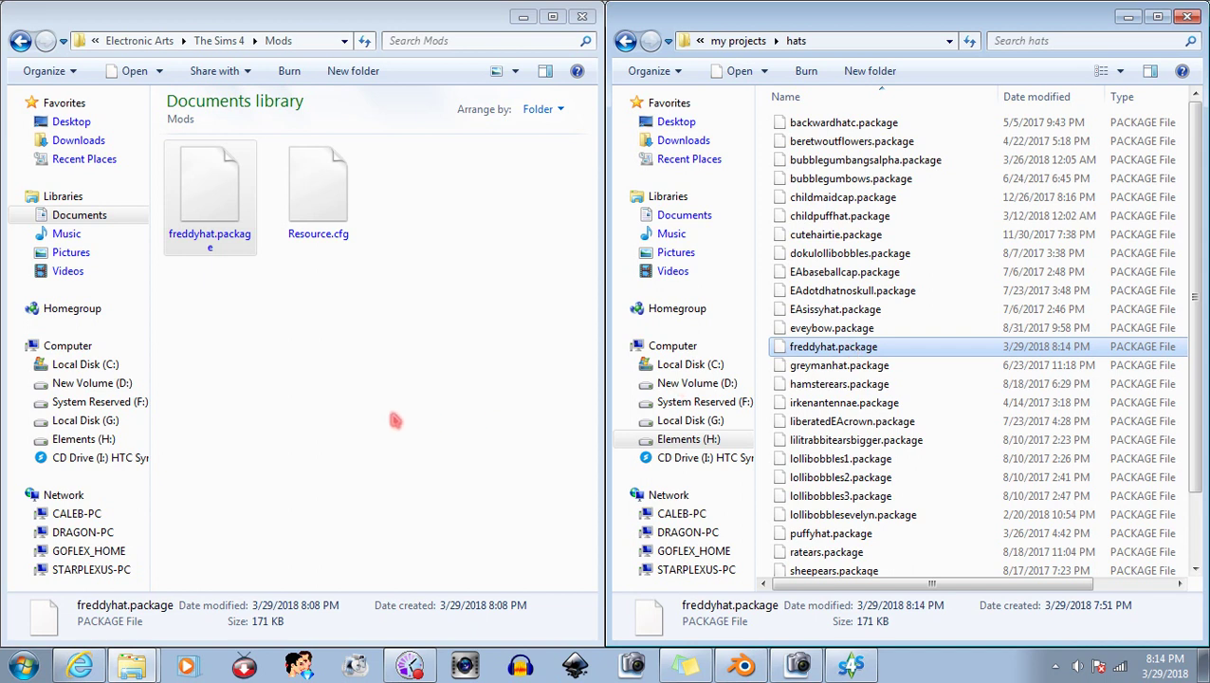
Paste freddyhat.package into Mods, replacing the older copy.
{"action": "left_click", "coordinate": [329, 412]}
{"action": "key", "text": "ctrl+v"}
{"action": "left_click", "coordinate": [498, 243]}
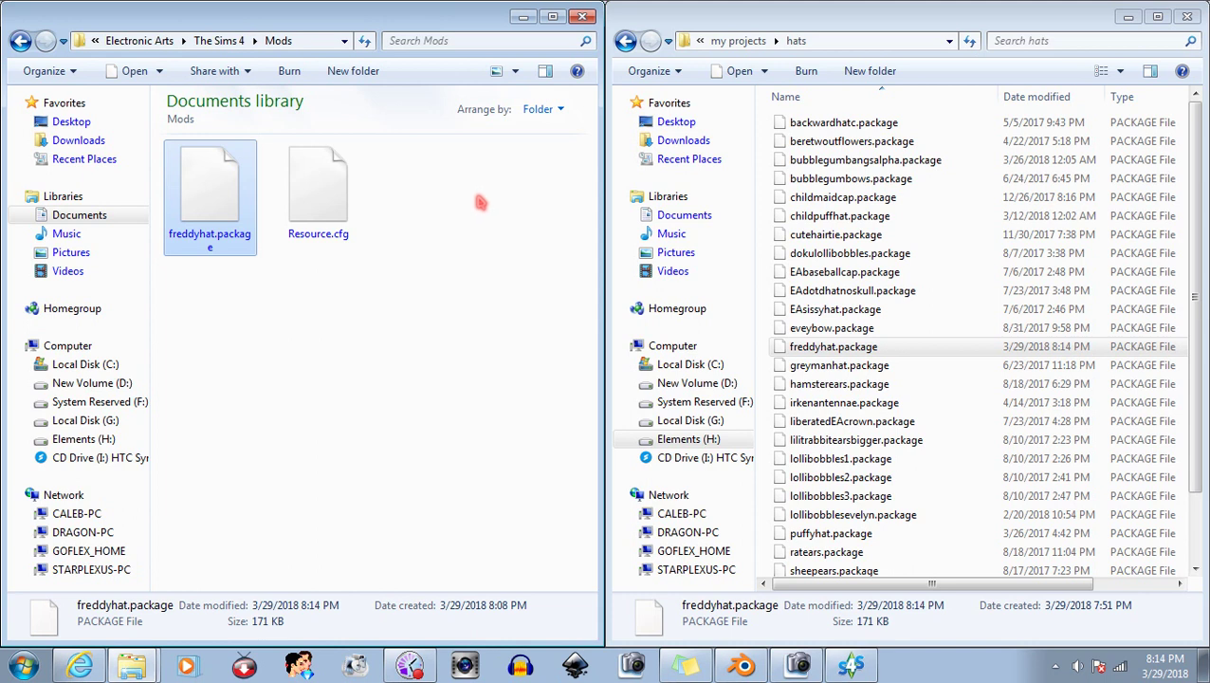
Check the hat's Texture tab, then open freddyhatspec.mask from my projects\textures\normals.
{"action": "left_click", "coordinate": [835, 668]}
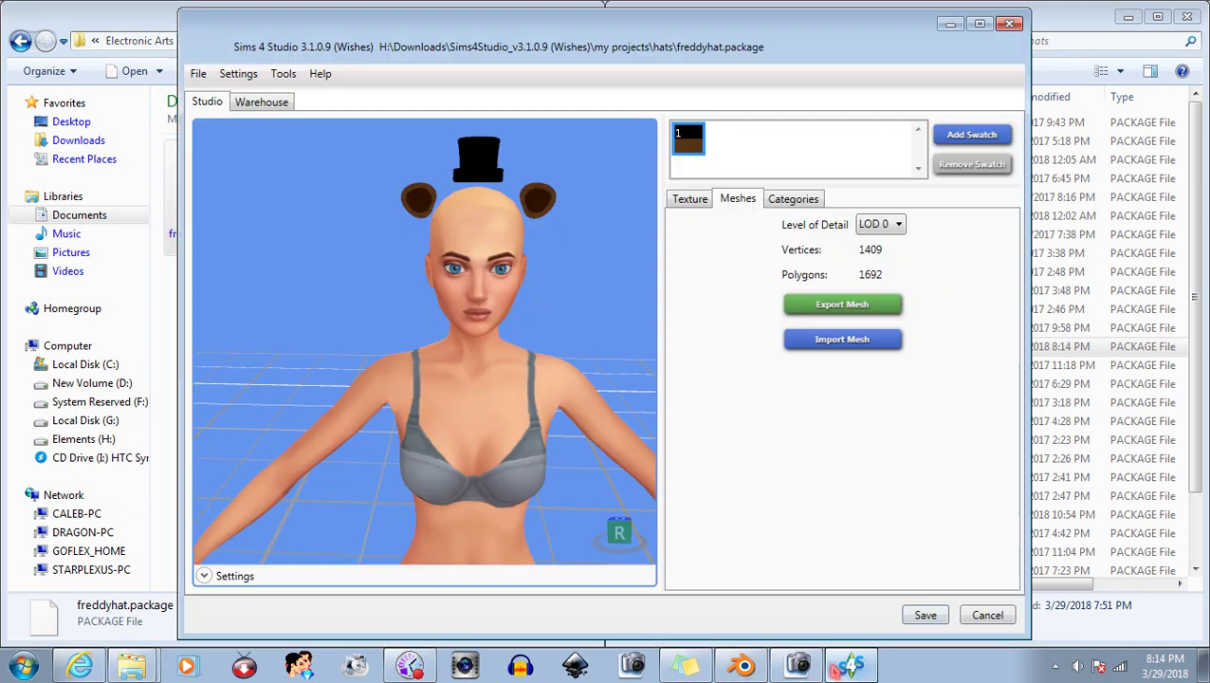
{"action": "left_click", "coordinate": [697, 199]}
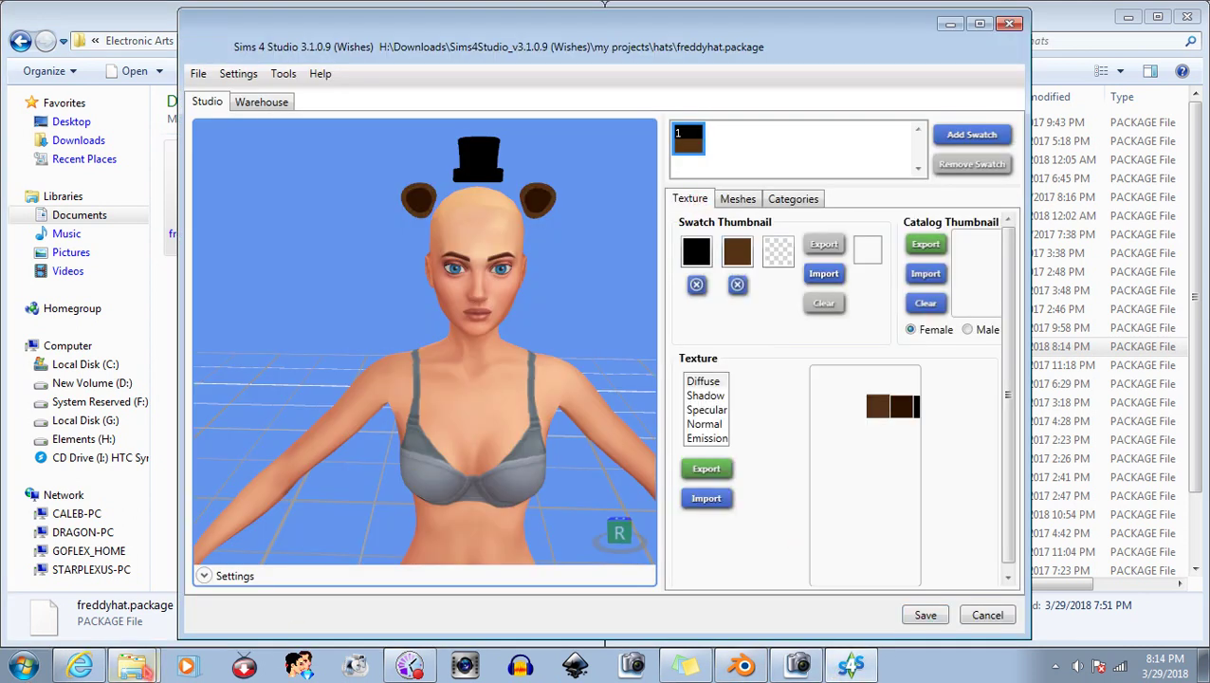
{"action": "left_click", "coordinate": [135, 667]}
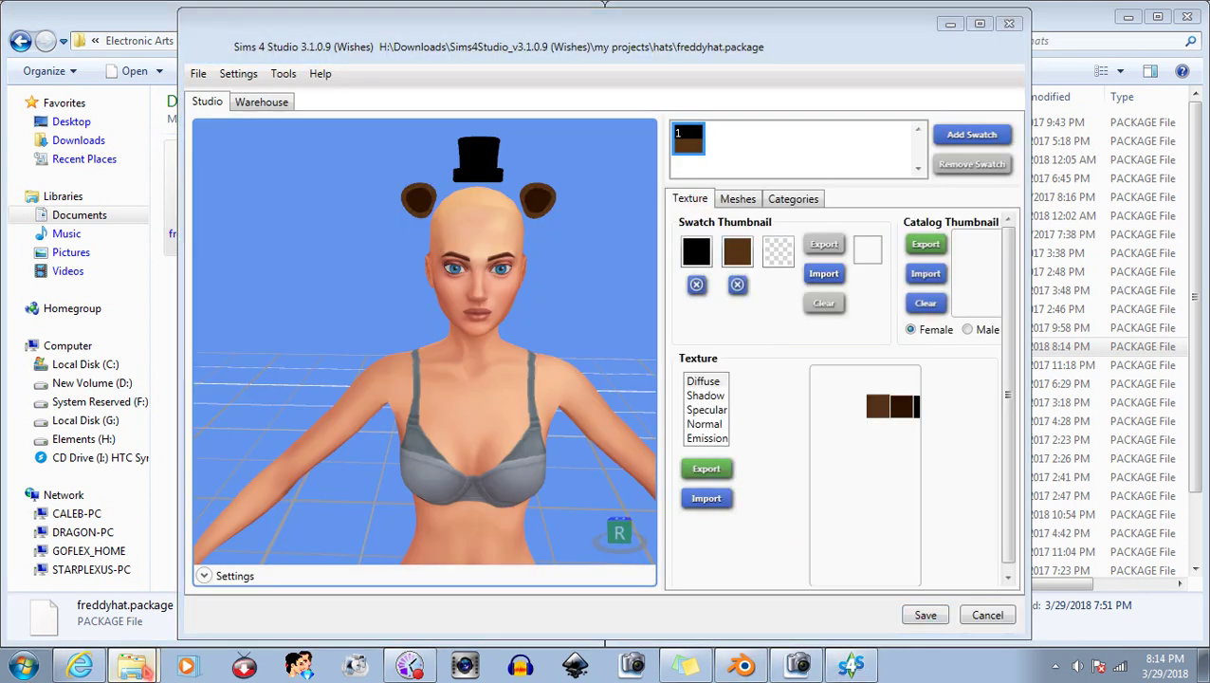
{"action": "double_click", "coordinate": [1075, 14]}
{"action": "left_click", "coordinate": [736, 43]}
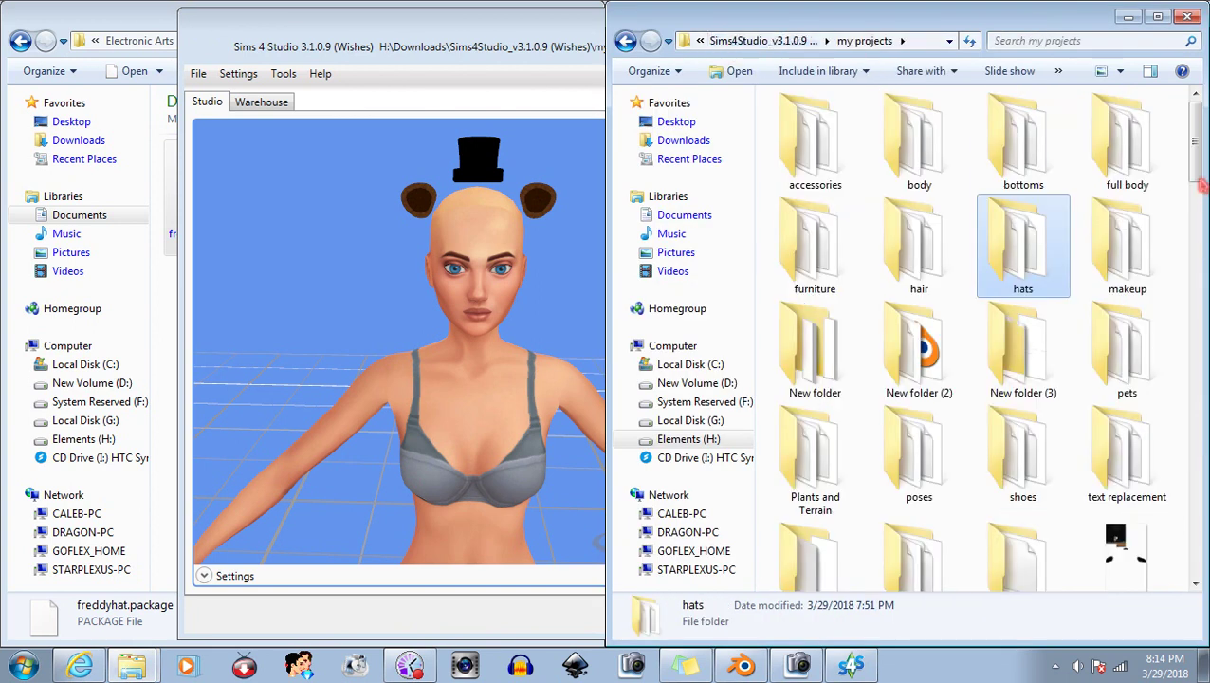
{"action": "scroll", "coordinate": [1062, 218], "scroll_direction": "down", "scroll_amount": 2}
{"action": "double_click", "coordinate": [814, 379]}
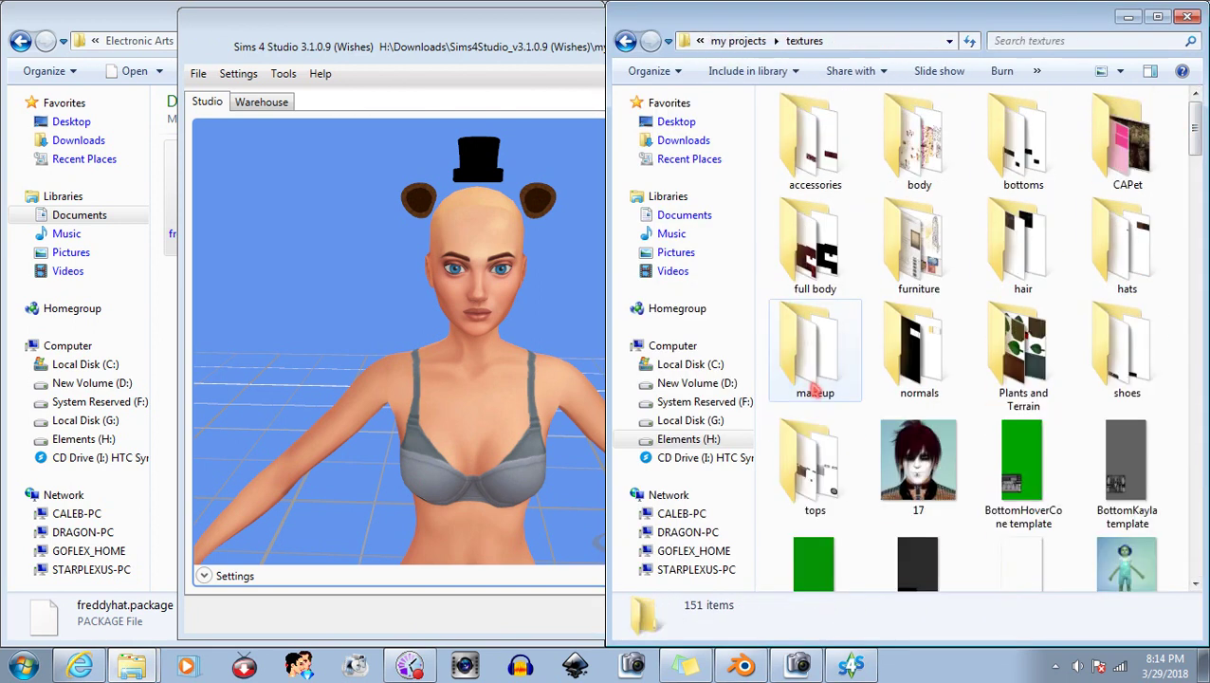
{"action": "double_click", "coordinate": [946, 367]}
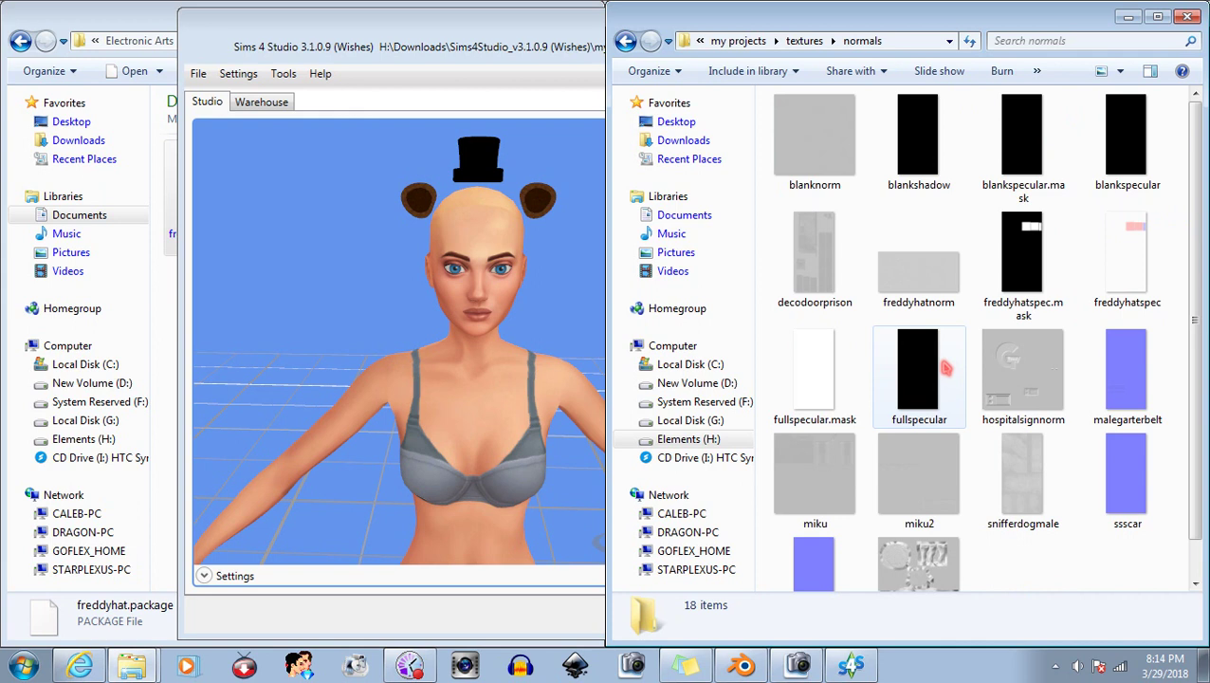
{"action": "left_click", "coordinate": [1022, 250]}
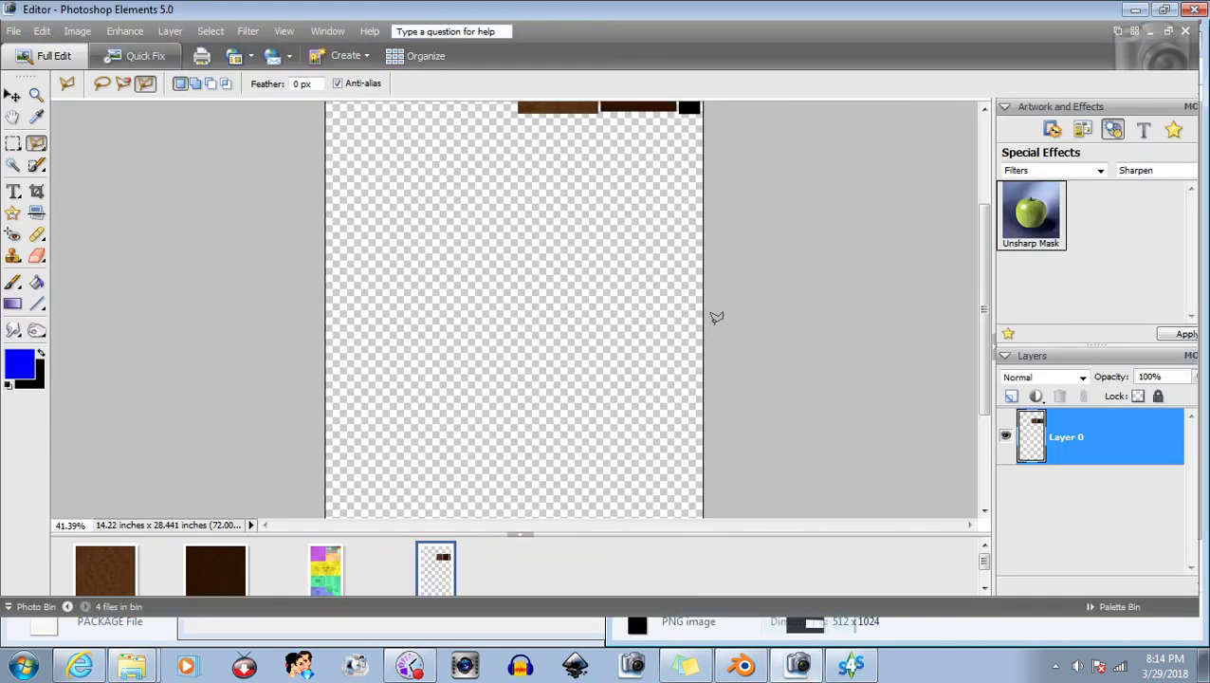
Darken the two selected white blocks with Brightness -100 and Contrast -73.
{"action": "left_click", "coordinate": [12, 142]}
{"action": "scroll", "coordinate": [525, 108], "scroll_direction": "up", "scroll_amount": 3, "text": "alt"}
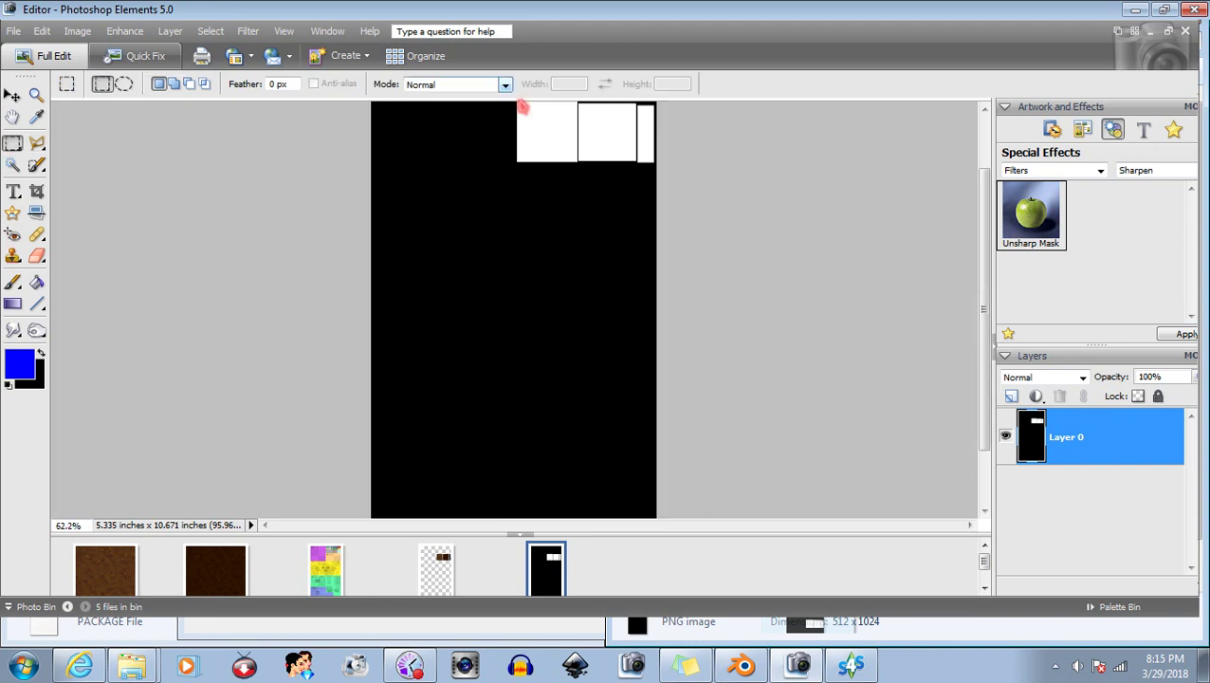
{"action": "scroll", "coordinate": [587, 137], "scroll_direction": "up", "scroll_amount": 1, "text": "alt"}
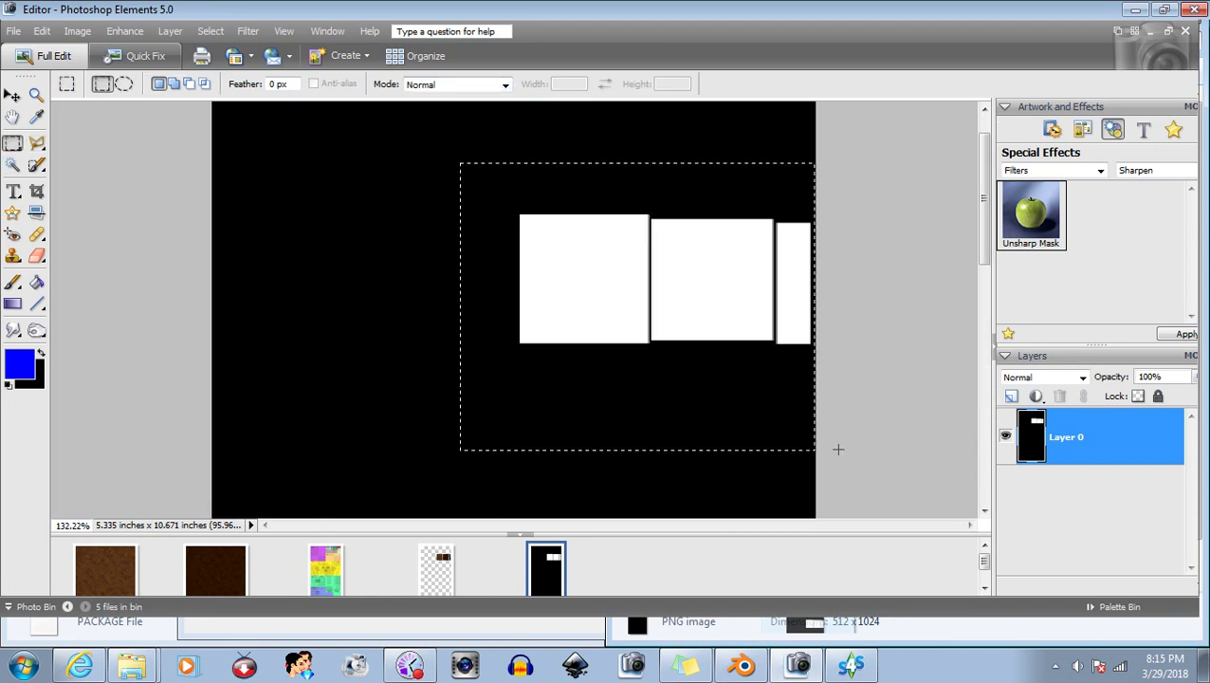
{"action": "left_click_drag", "start_coordinate": [838, 449], "coordinate": [774, 453]}
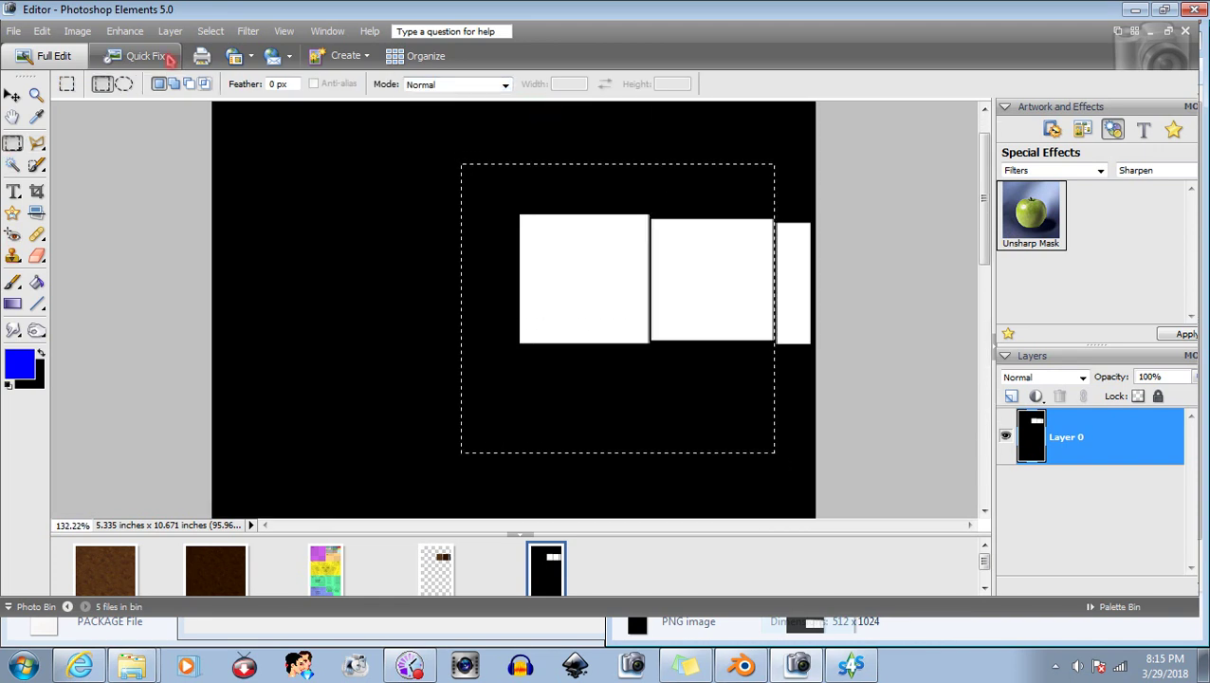
{"action": "left_click", "coordinate": [124, 31]}
{"action": "left_click", "coordinate": [394, 195]}
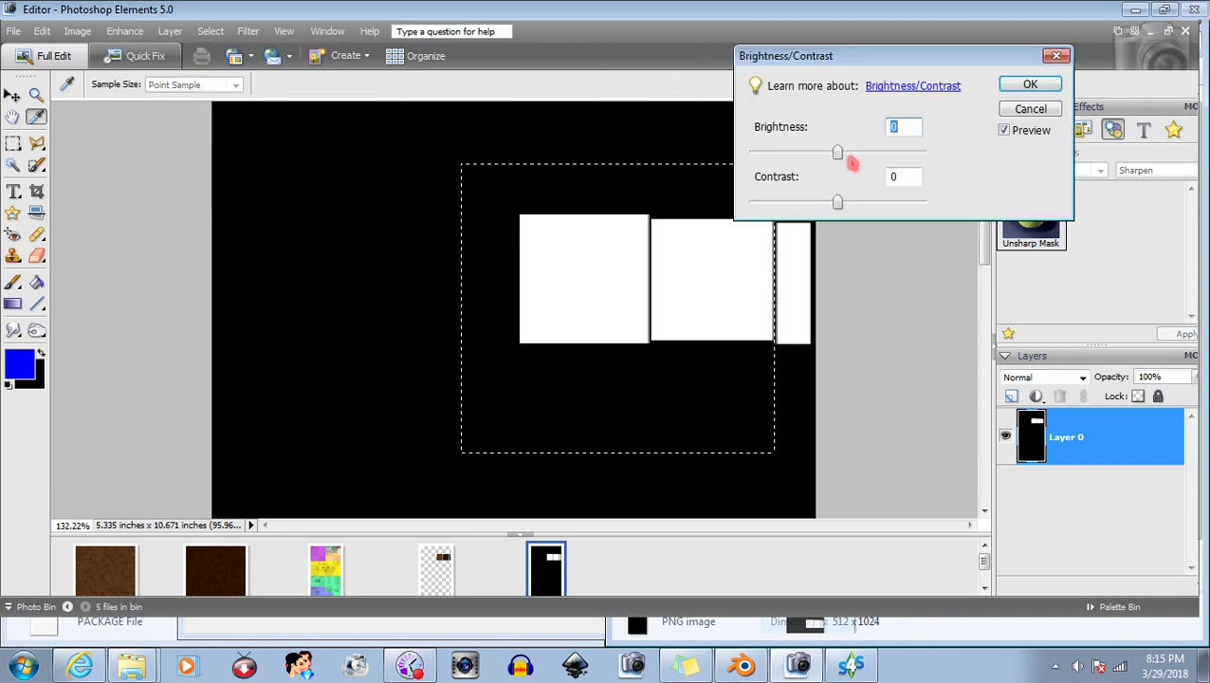
{"action": "left_click_drag", "start_coordinate": [837, 154], "coordinate": [749, 155]}
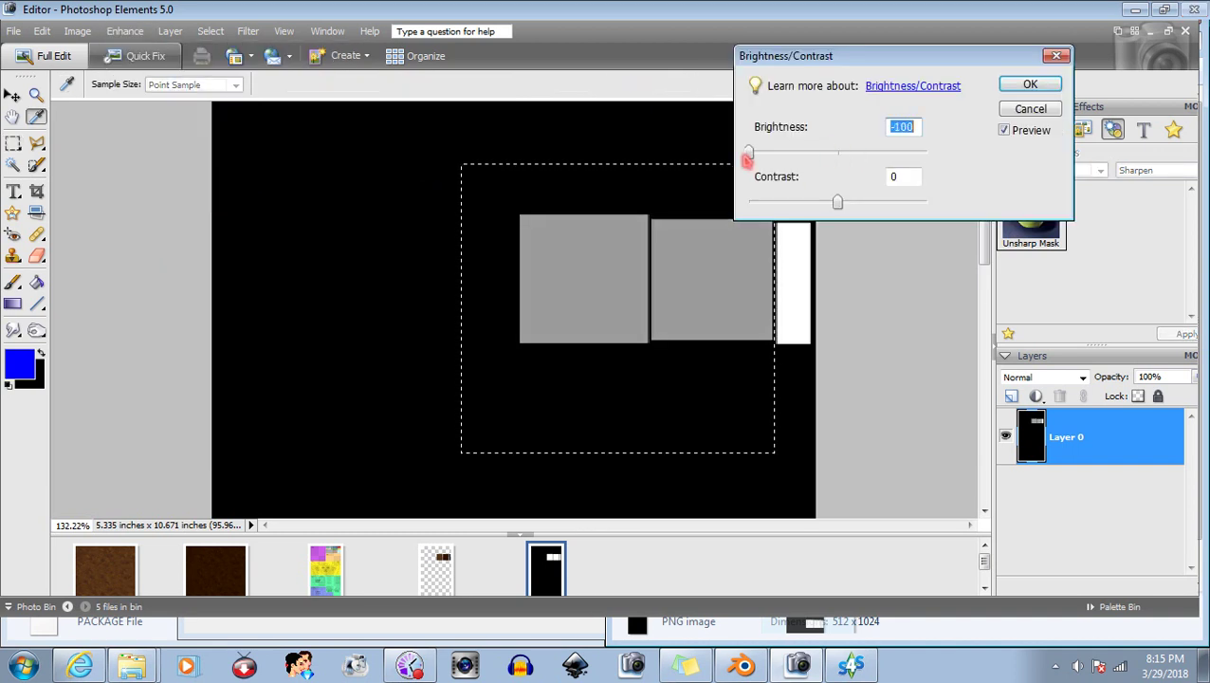
{"action": "left_click_drag", "start_coordinate": [838, 203], "coordinate": [774, 205]}
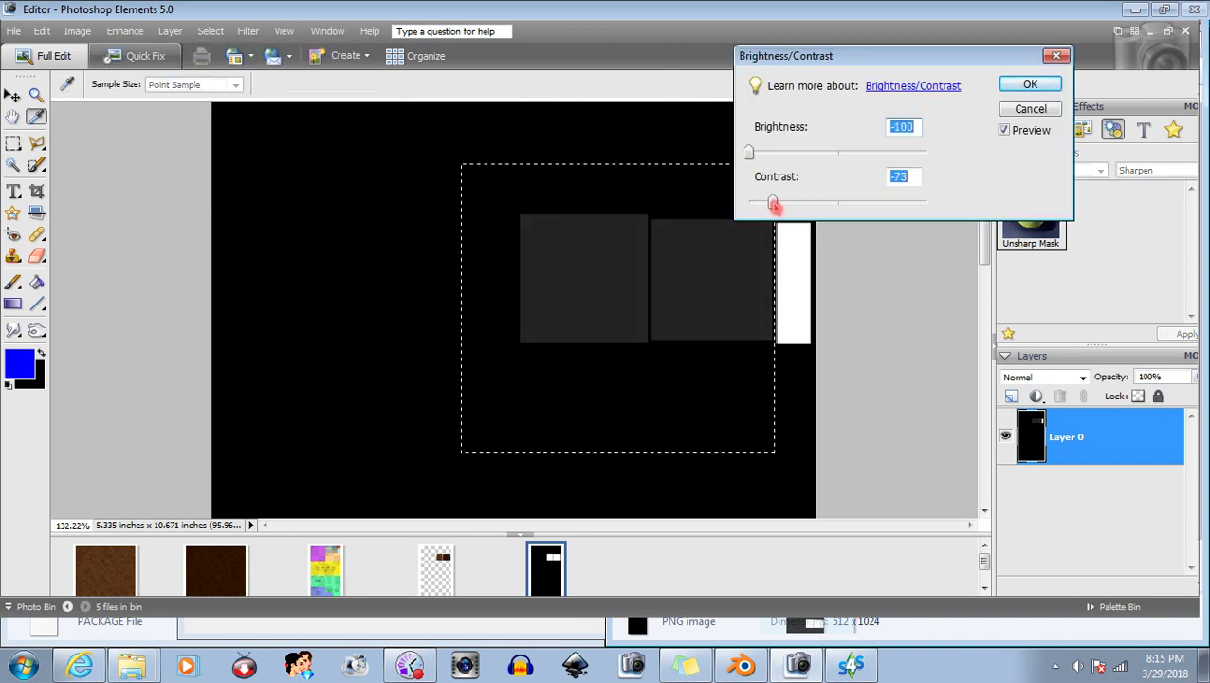
{"action": "left_click", "coordinate": [1022, 89]}
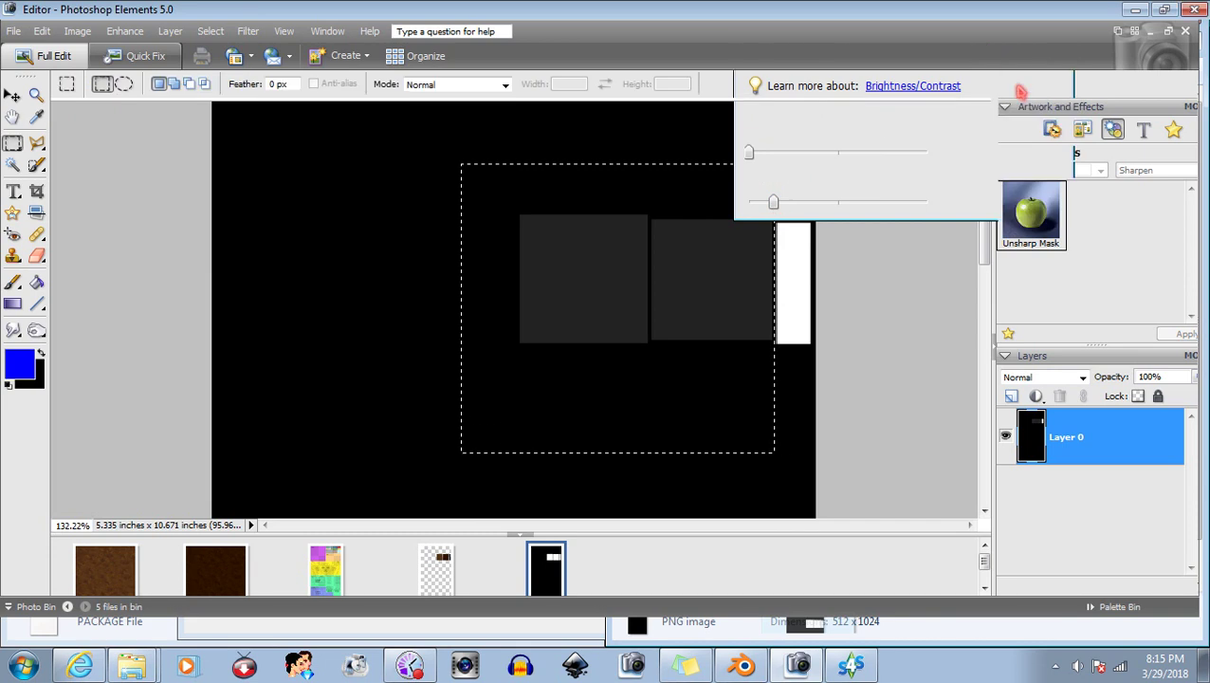
Close the image, saving over freddyhatspec.mask as PNG.
{"action": "left_click", "coordinate": [1185, 31]}
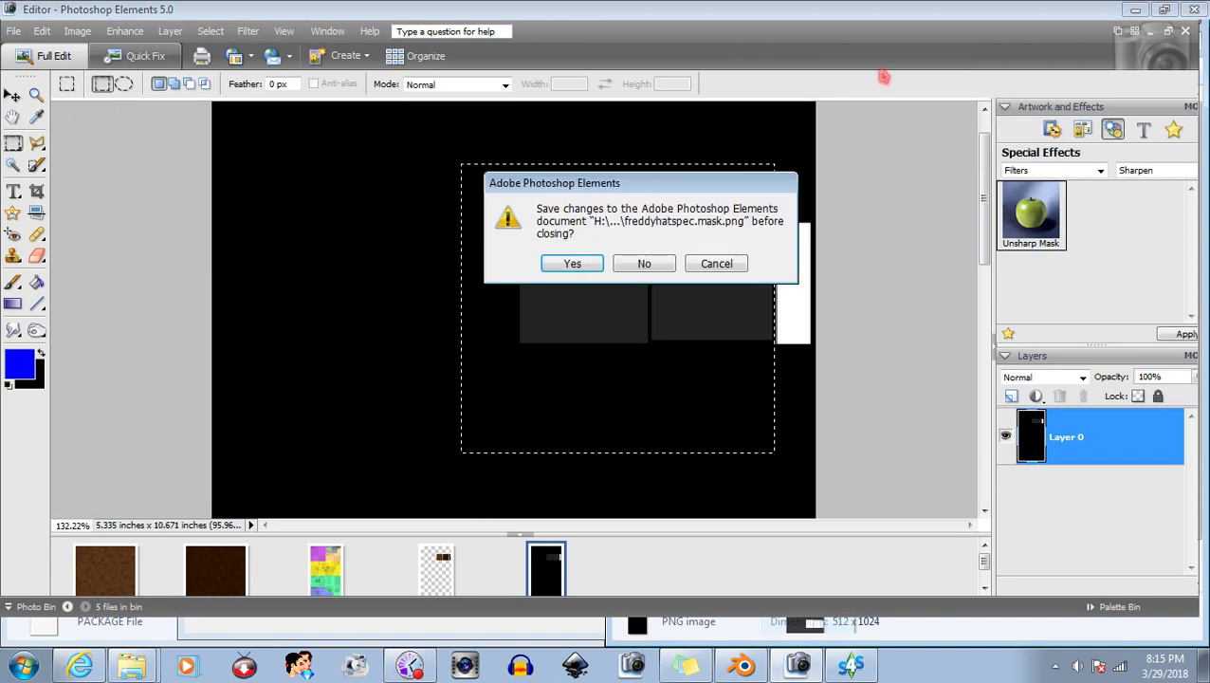
{"action": "key", "text": "Return"}
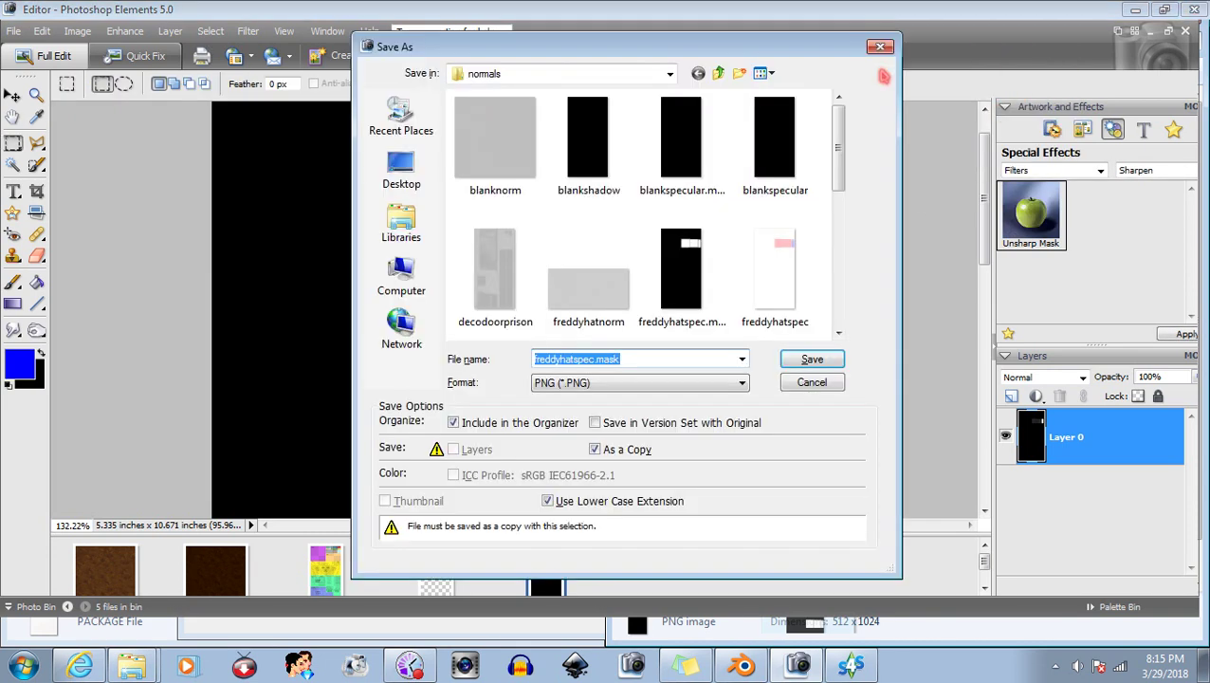
{"action": "key", "text": "Return"}
{"action": "key", "text": "Return"}
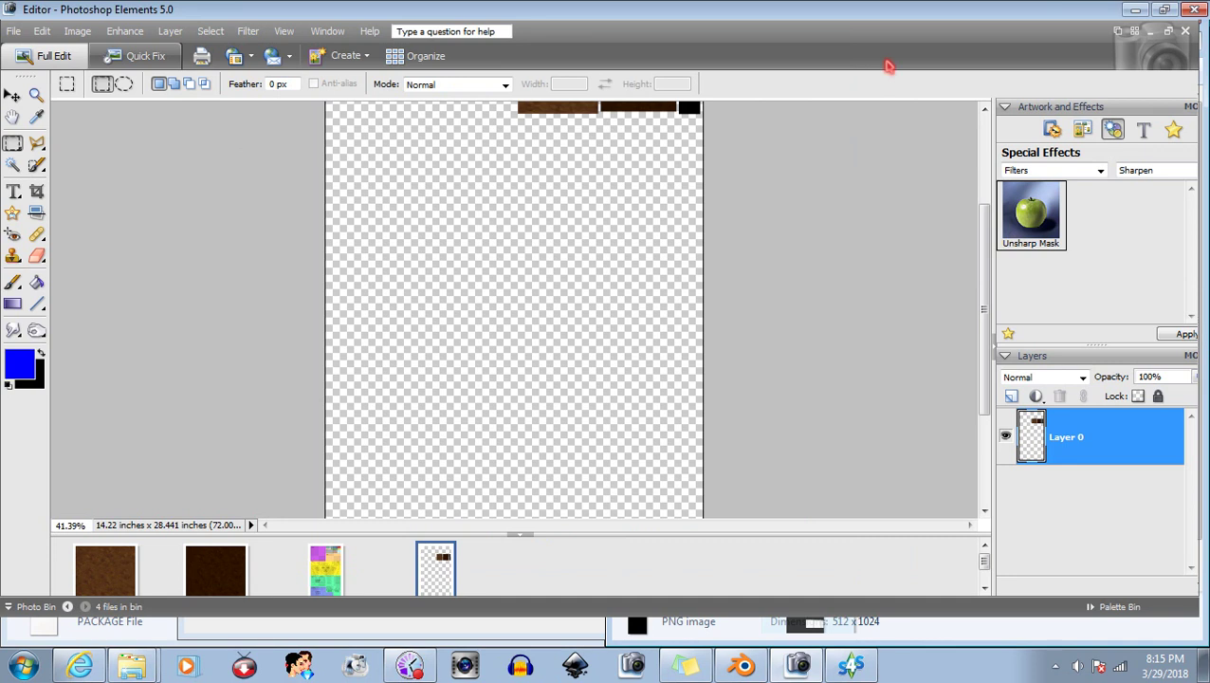
{"action": "left_click", "coordinate": [847, 668]}
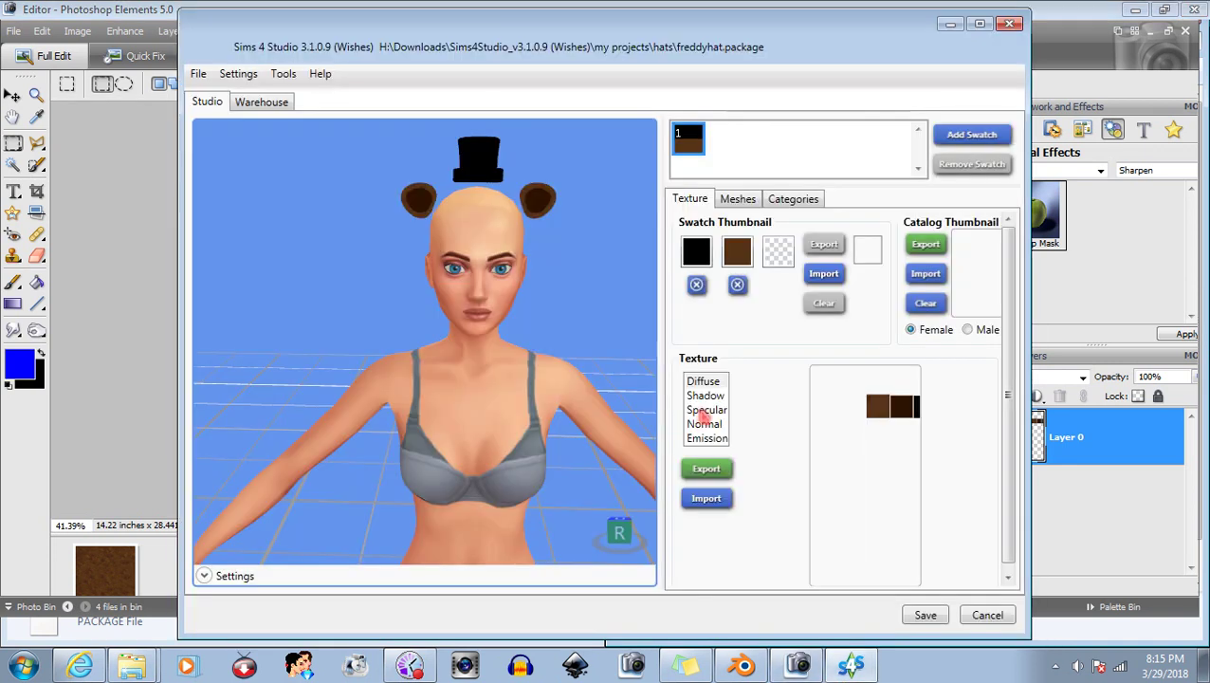
Start importing a new Specular image and browse to the my projects folder.
{"action": "left_click", "coordinate": [704, 410]}
{"action": "left_click", "coordinate": [710, 498]}
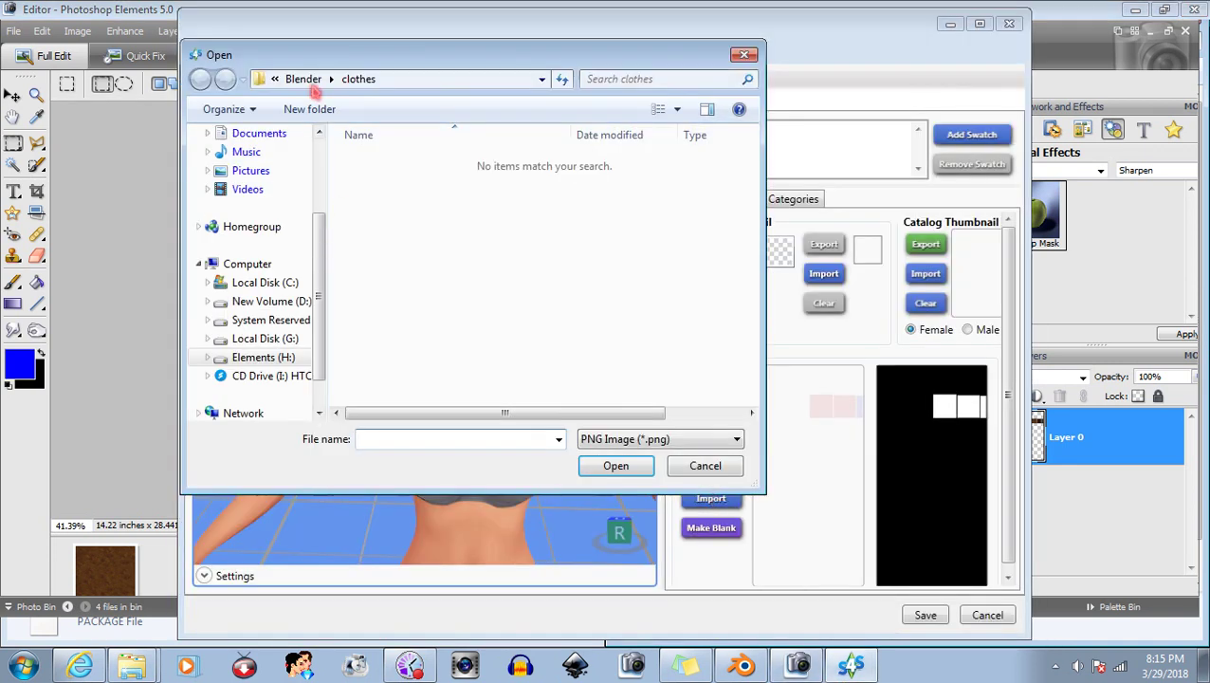
{"action": "left_click", "coordinate": [276, 81]}
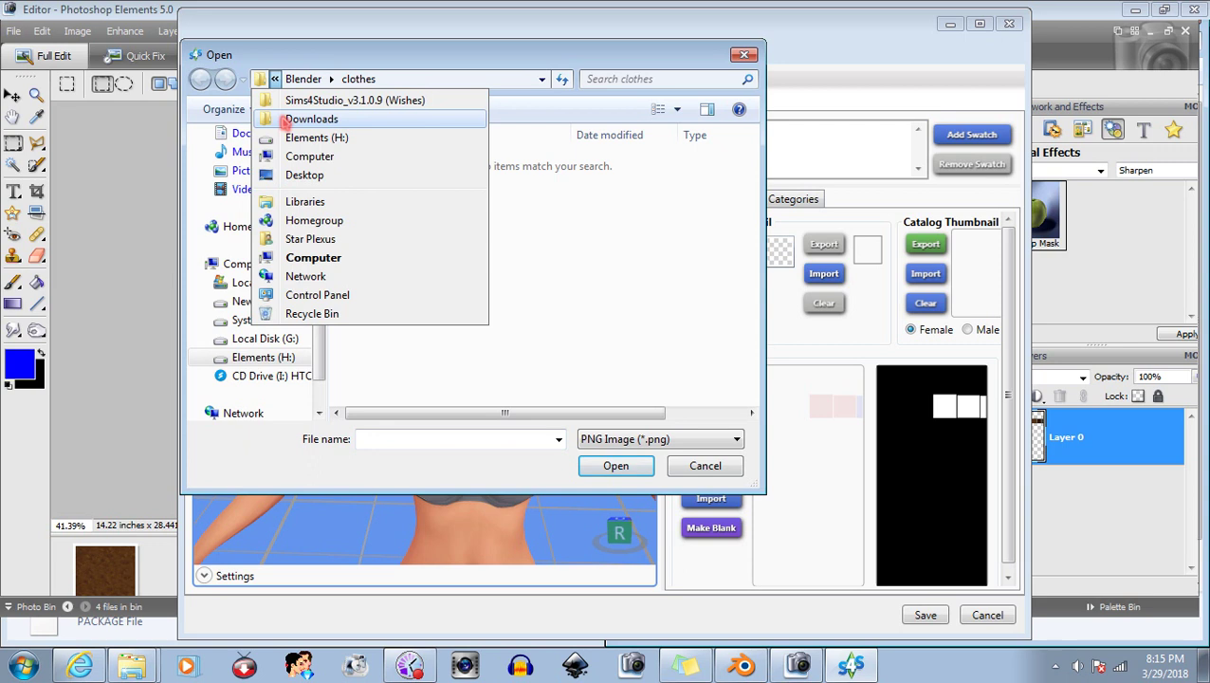
{"action": "left_click", "coordinate": [313, 120]}
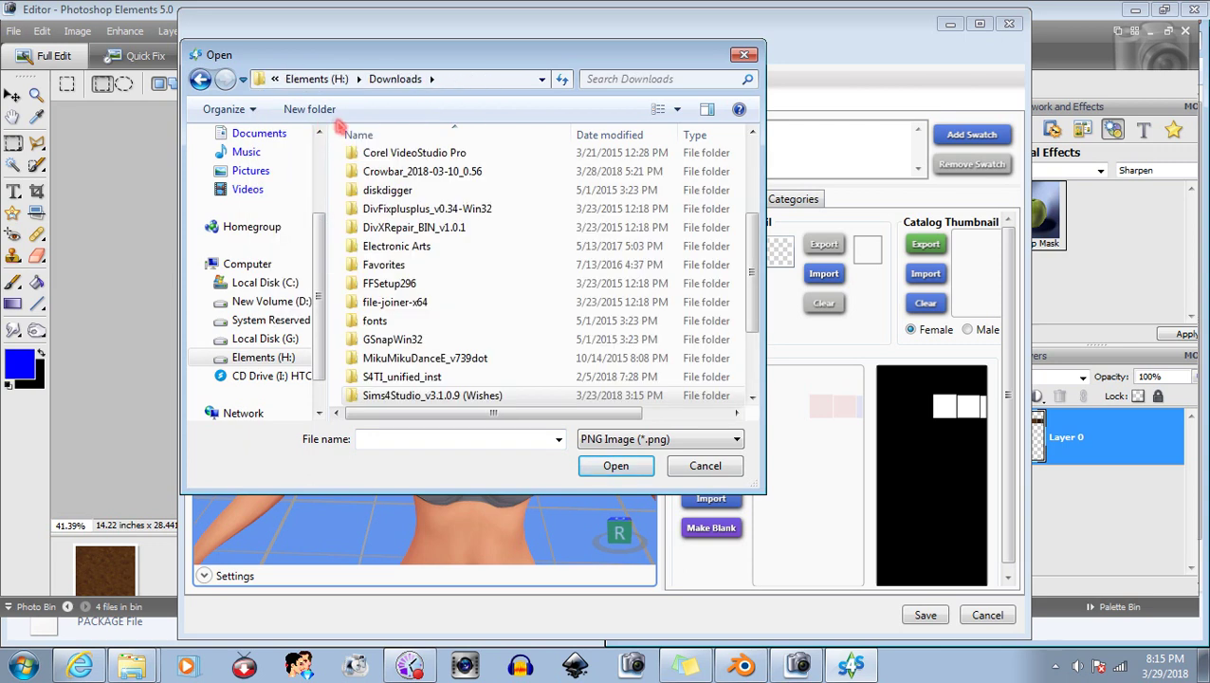
{"action": "double_click", "coordinate": [494, 396]}
{"action": "left_click", "coordinate": [495, 78]}
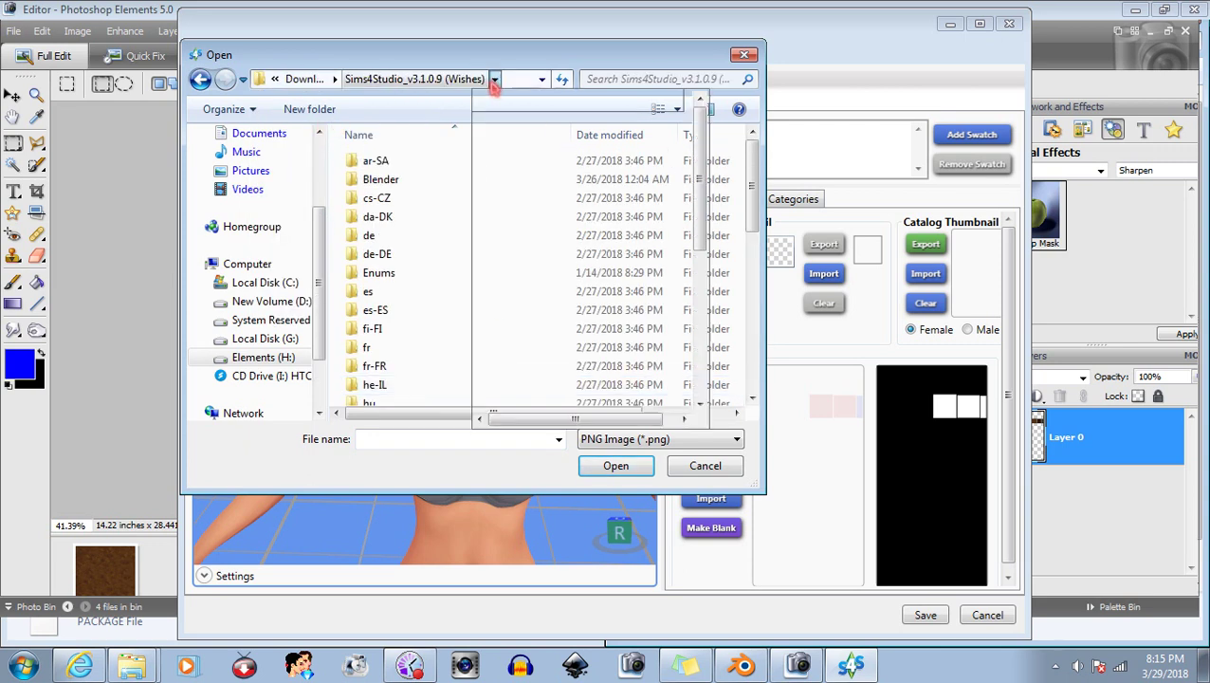
{"action": "scroll", "coordinate": [547, 309], "scroll_direction": "down", "scroll_amount": 1}
{"action": "left_click", "coordinate": [578, 380]}
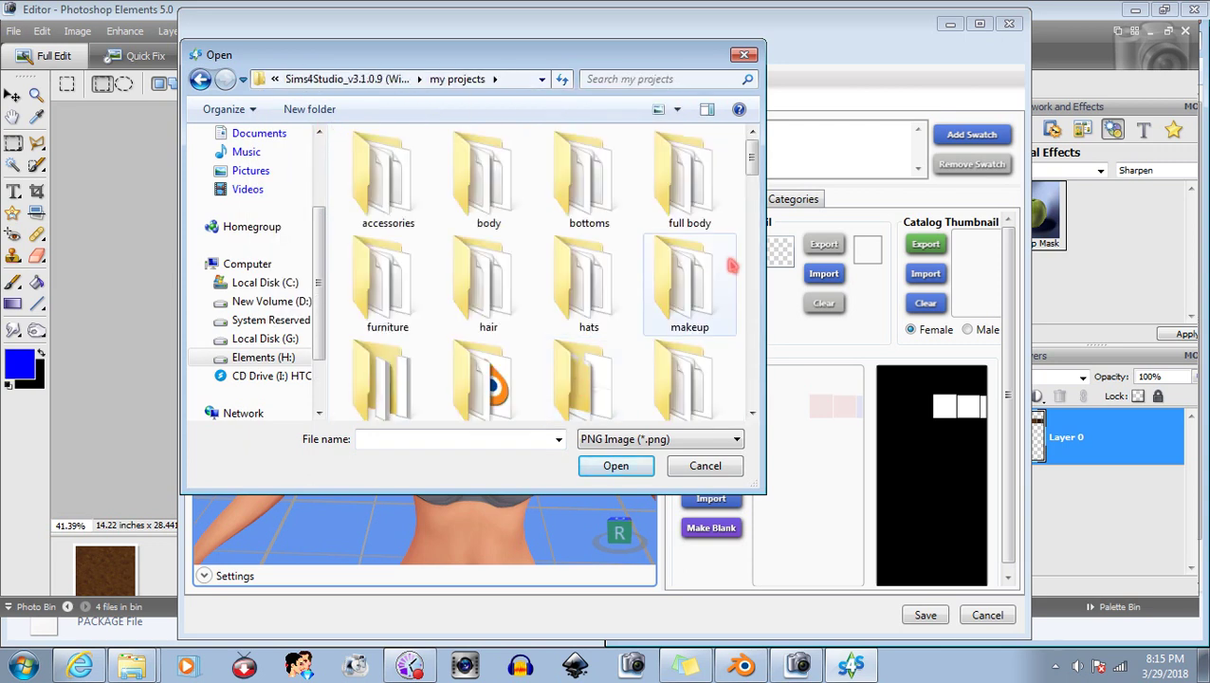
Import freddyhatspec.mask from textures\normals as the Specular texture and confirm the save.
{"action": "left_click_drag", "start_coordinate": [759, 163], "coordinate": [757, 190]}
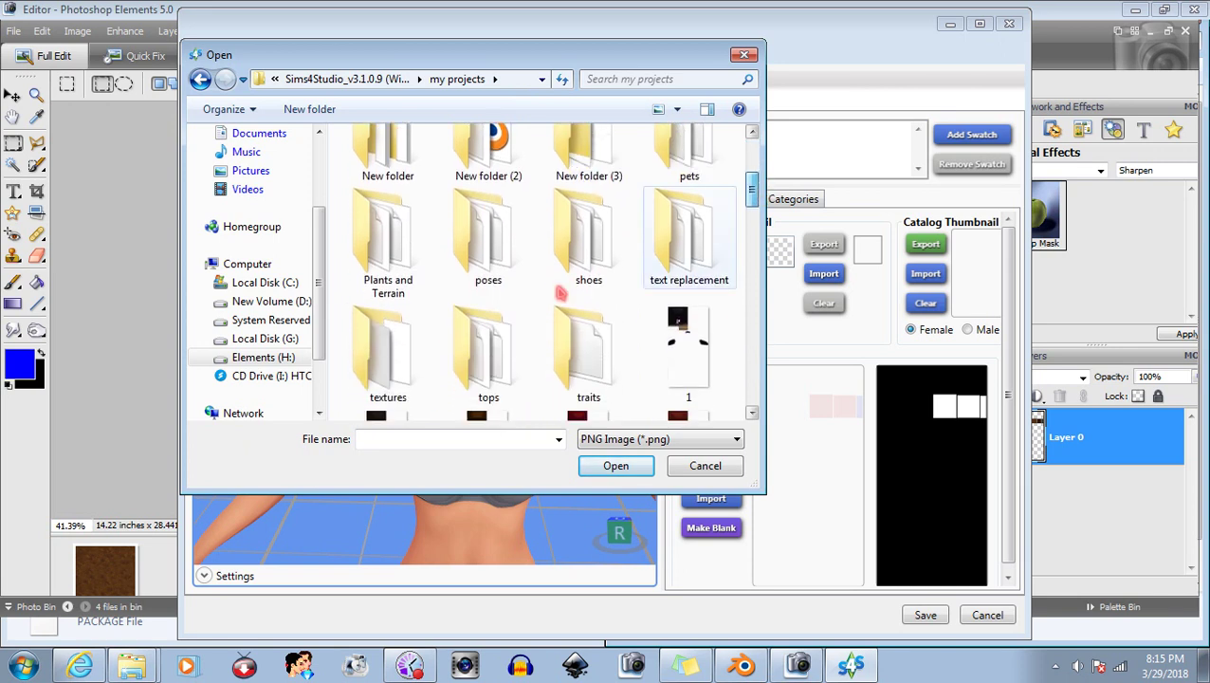
{"action": "double_click", "coordinate": [386, 356]}
{"action": "double_click", "coordinate": [475, 389]}
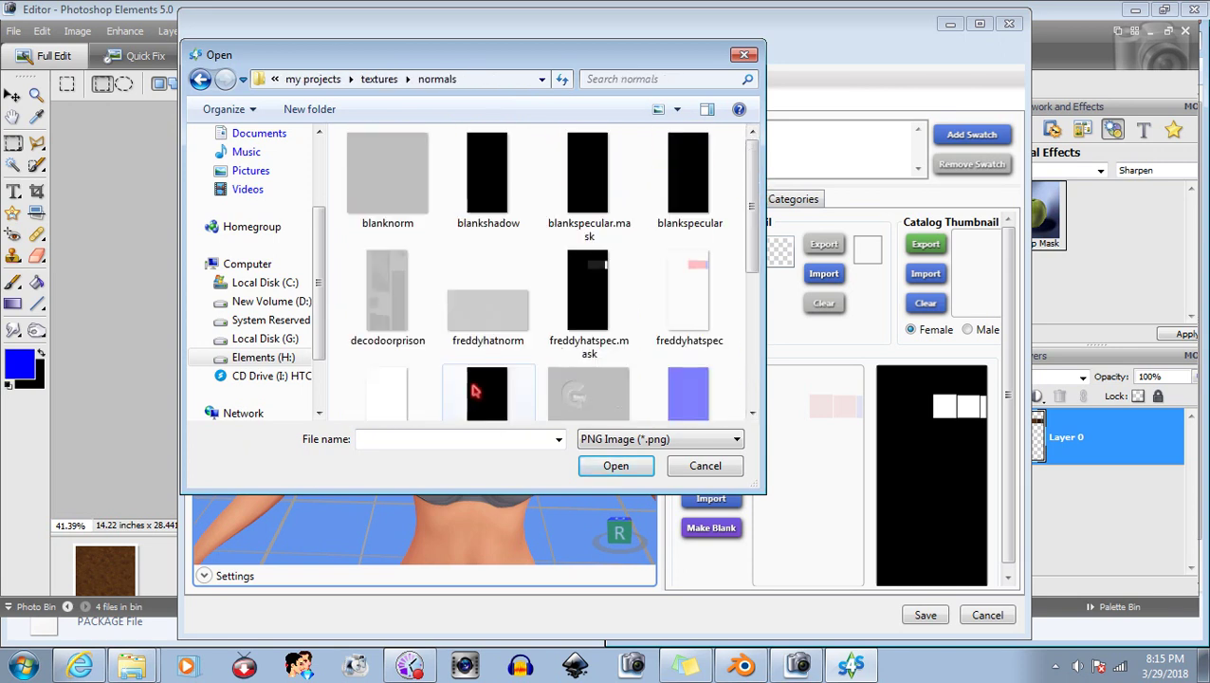
{"action": "double_click", "coordinate": [621, 309]}
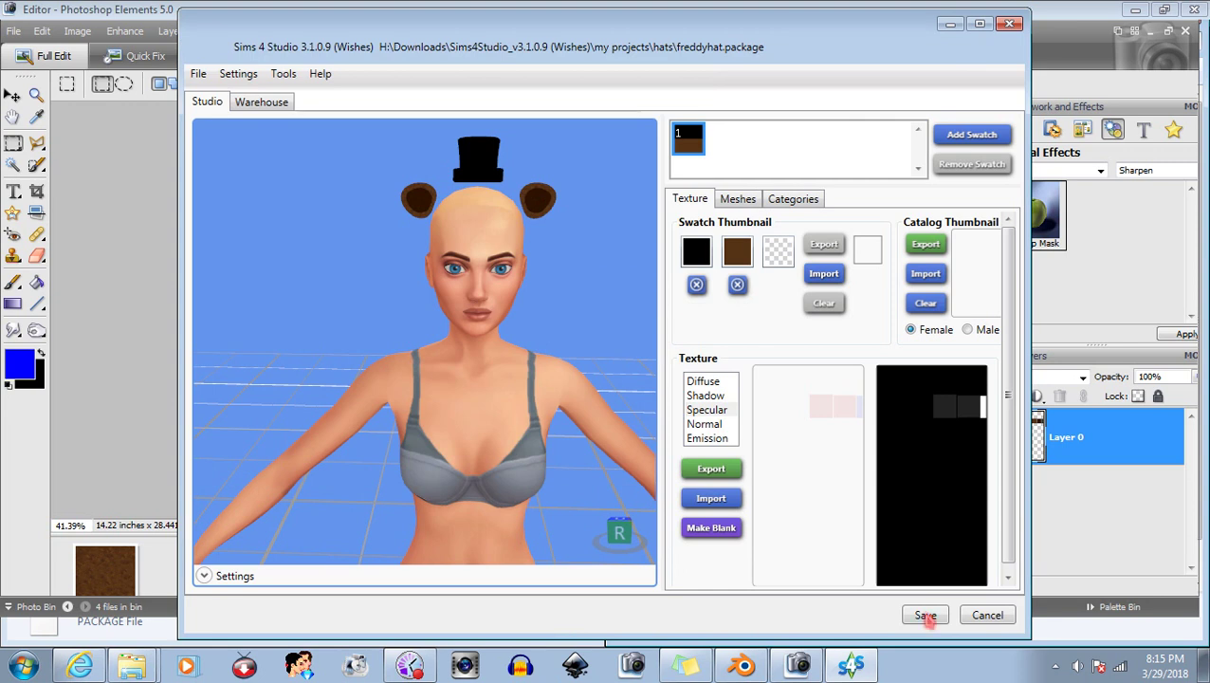
{"action": "left_click", "coordinate": [656, 387]}
Copy freddyhat.package from my projects\hats into Mods, replacing the old one, and launch The Sims 4.
{"action": "left_click", "coordinate": [131, 667]}
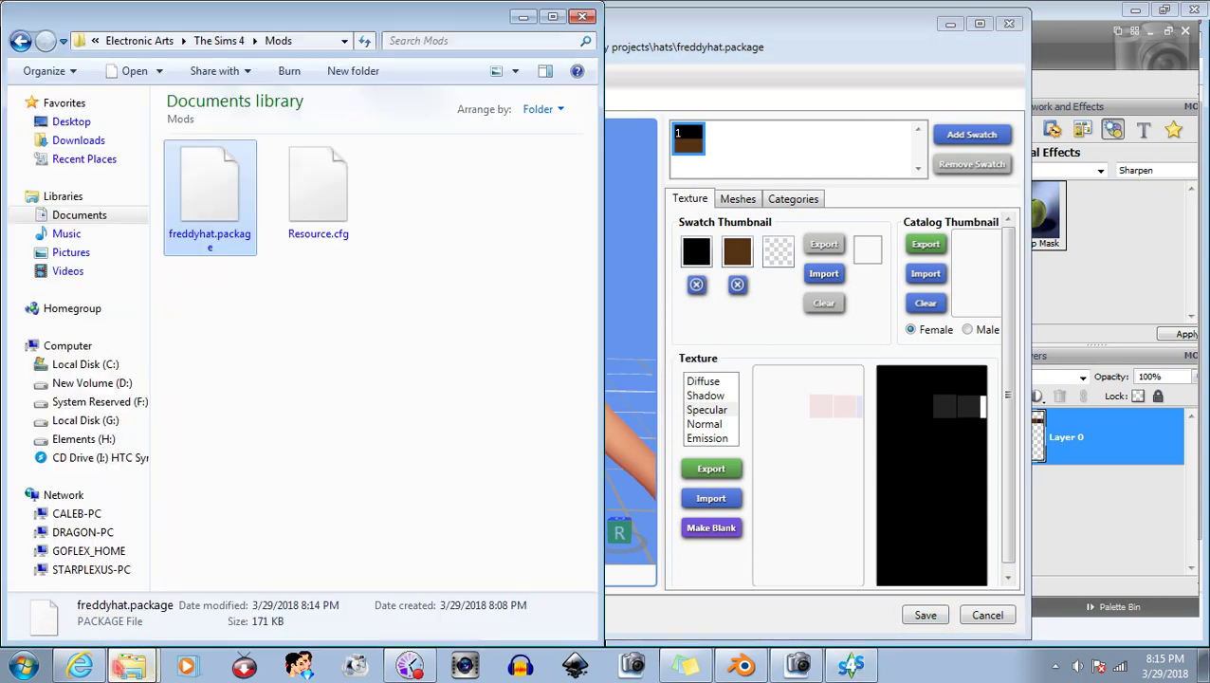
{"action": "key", "text": "alt+Tab"}
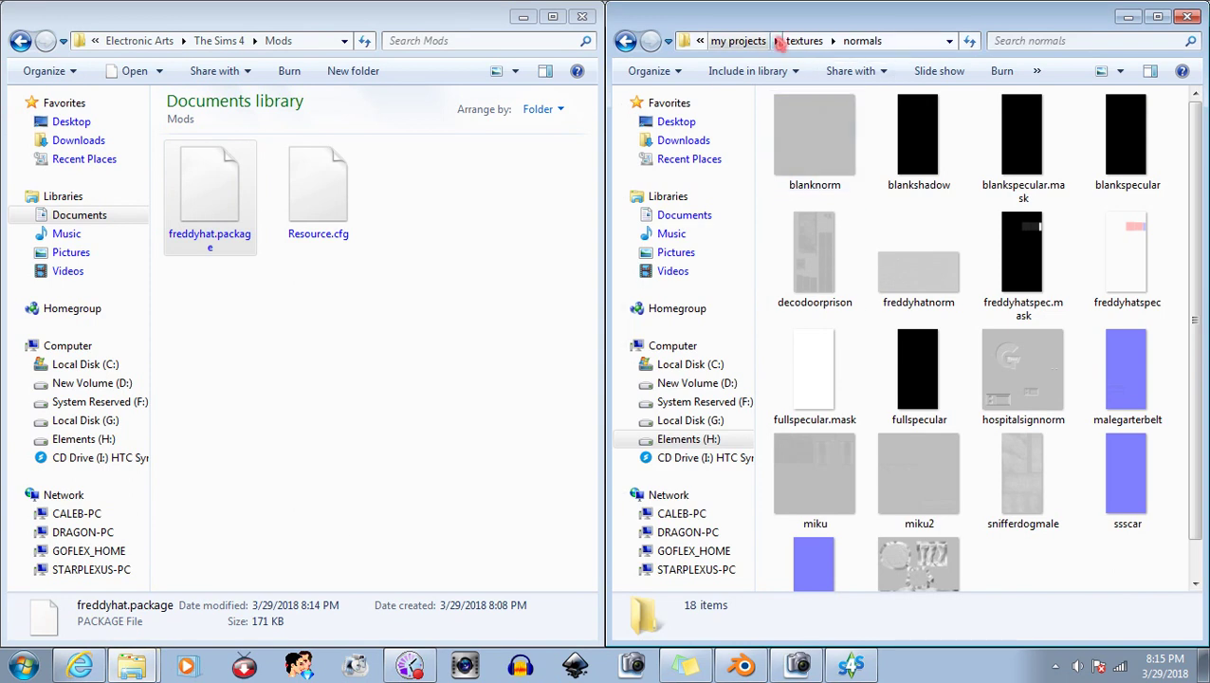
{"action": "left_click", "coordinate": [778, 41]}
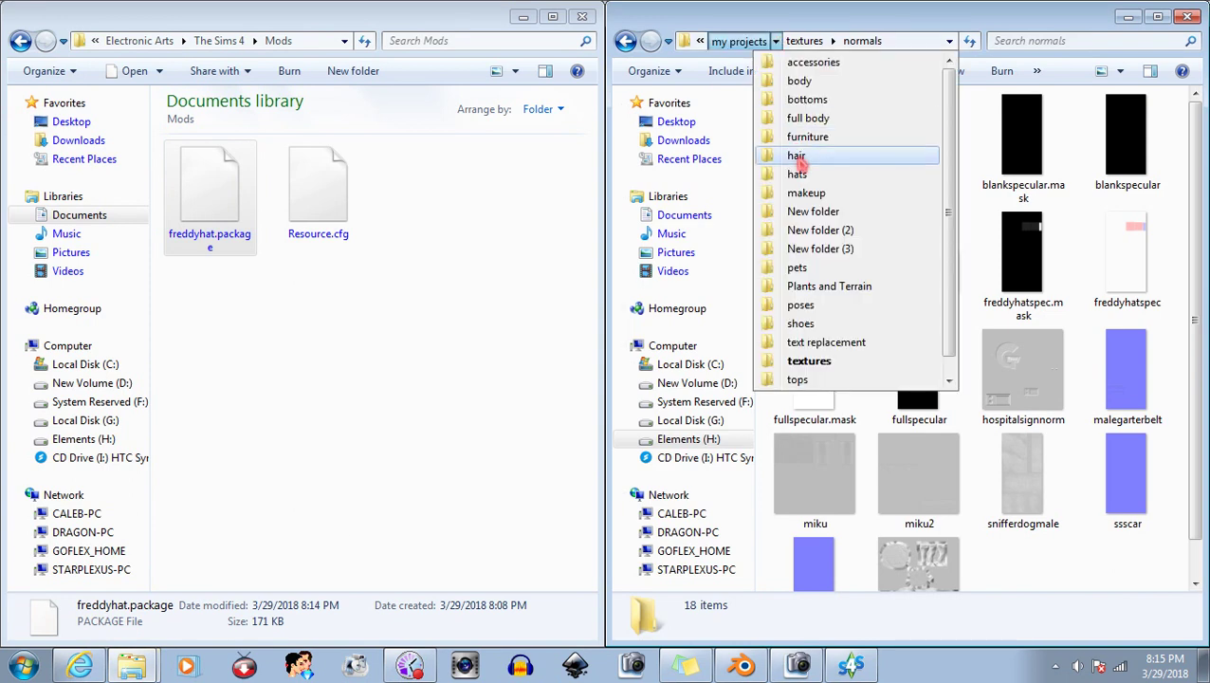
{"action": "left_click", "coordinate": [797, 173]}
{"action": "left_click_drag", "start_coordinate": [1201, 204], "coordinate": [1197, 219]}
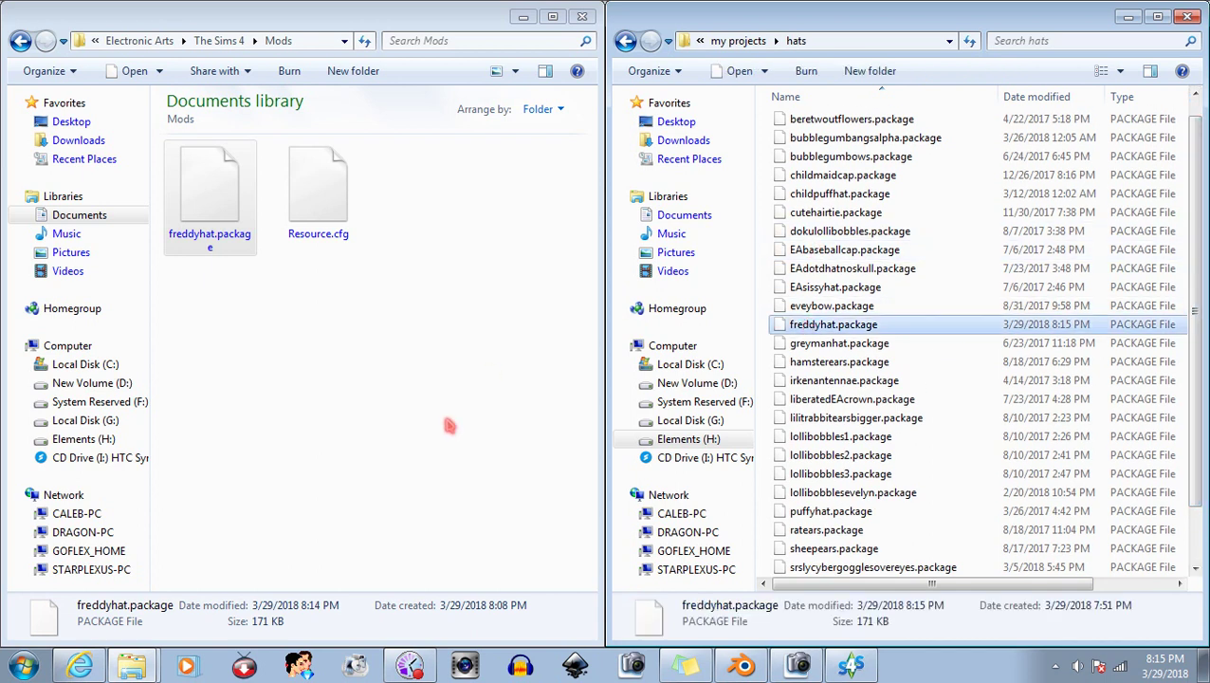
{"action": "left_click_drag", "start_coordinate": [808, 325], "coordinate": [449, 425]}
{"action": "left_click", "coordinate": [483, 201]}
{"action": "left_click", "coordinate": [23, 666]}
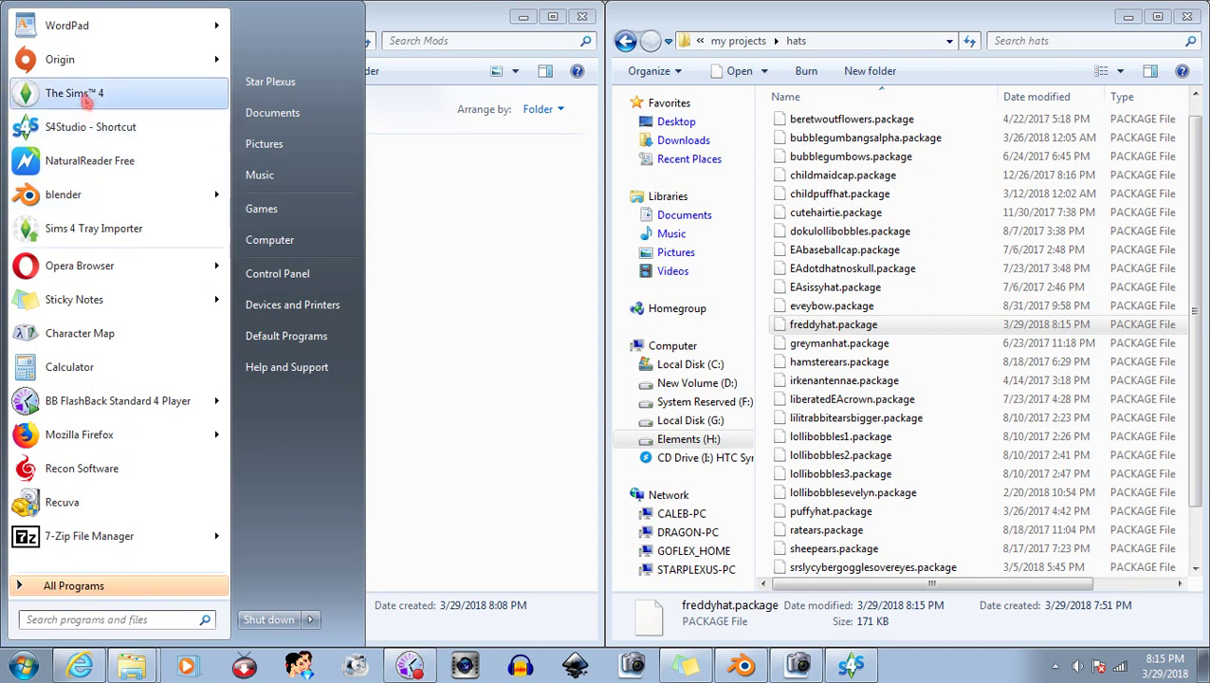
{"action": "left_click", "coordinate": [398, 362]}
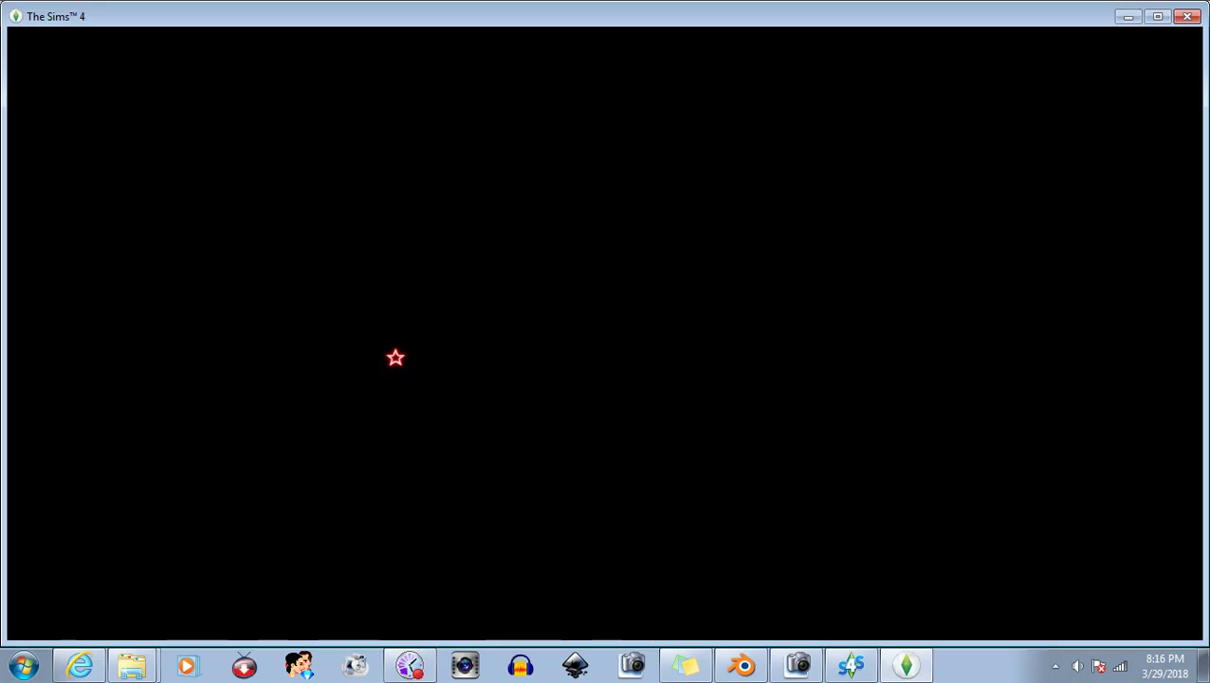
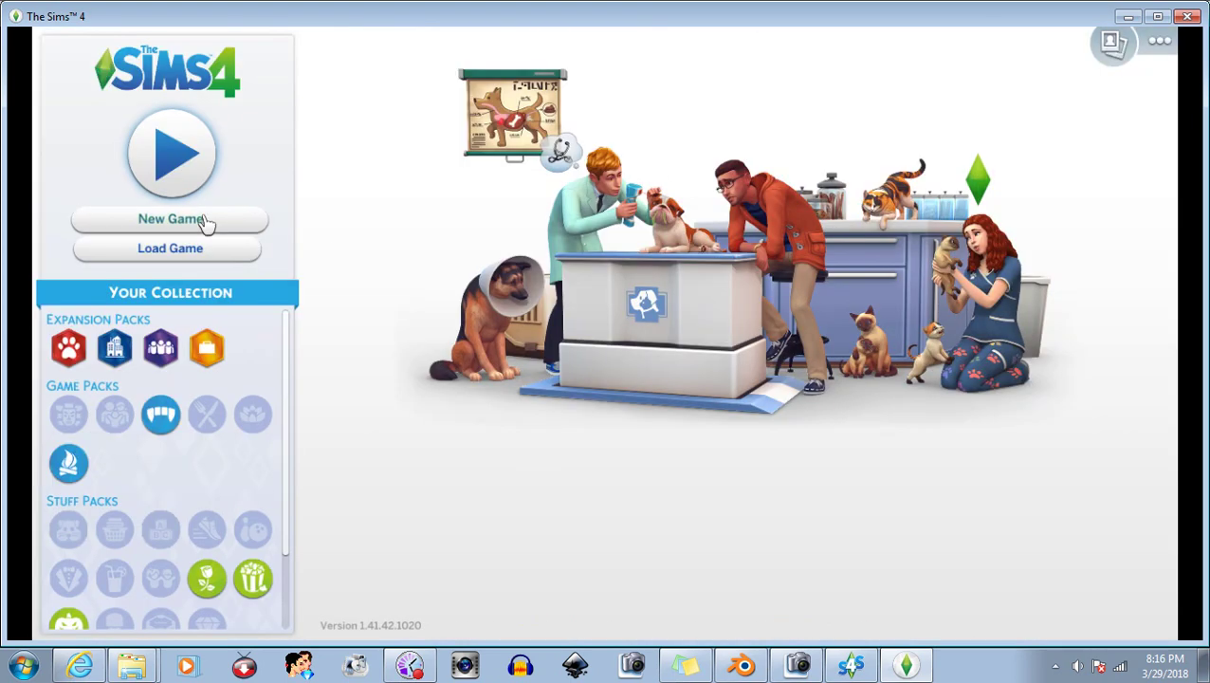
Start a new game and filter the Sim's hats catalogue to Custom Content.
{"action": "left_click", "coordinate": [251, 220]}
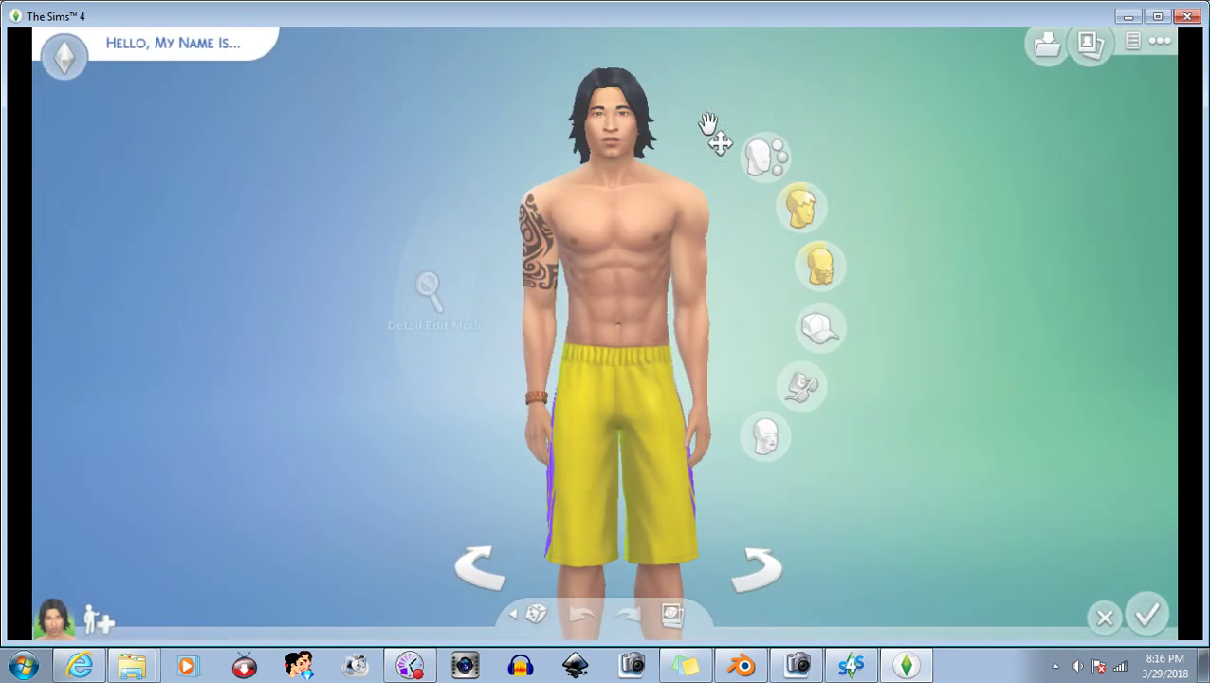
{"action": "left_click", "coordinate": [708, 124]}
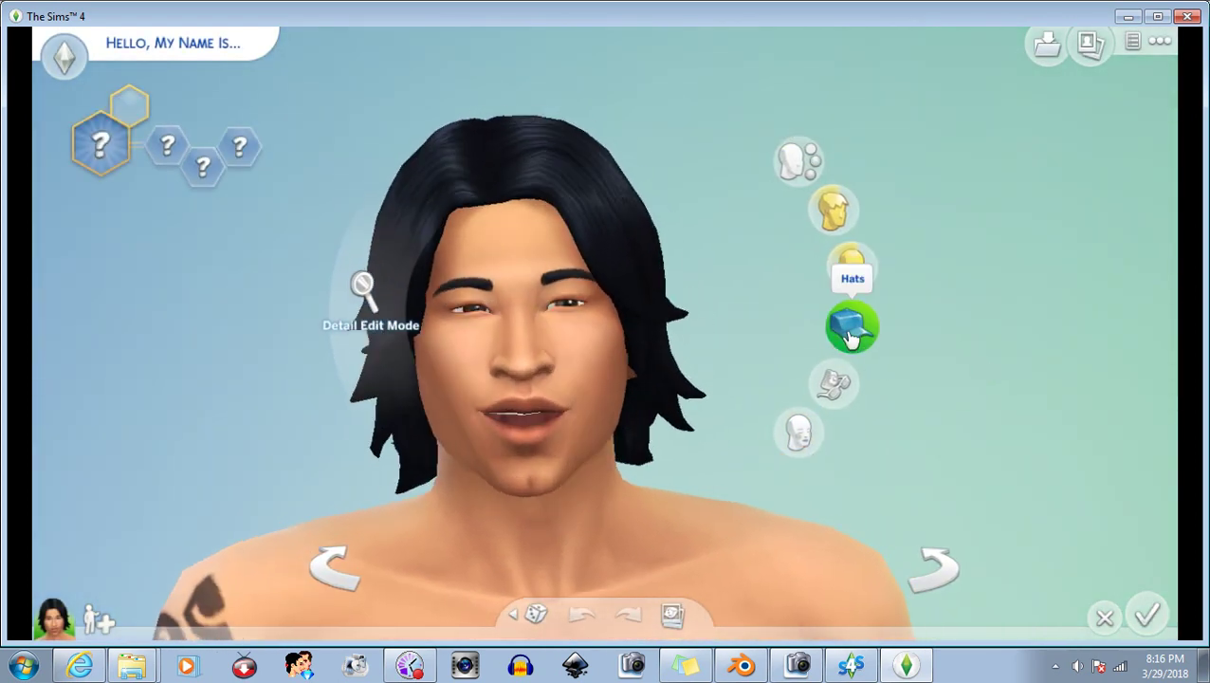
{"action": "left_click", "coordinate": [840, 347]}
{"action": "left_click", "coordinate": [854, 161]}
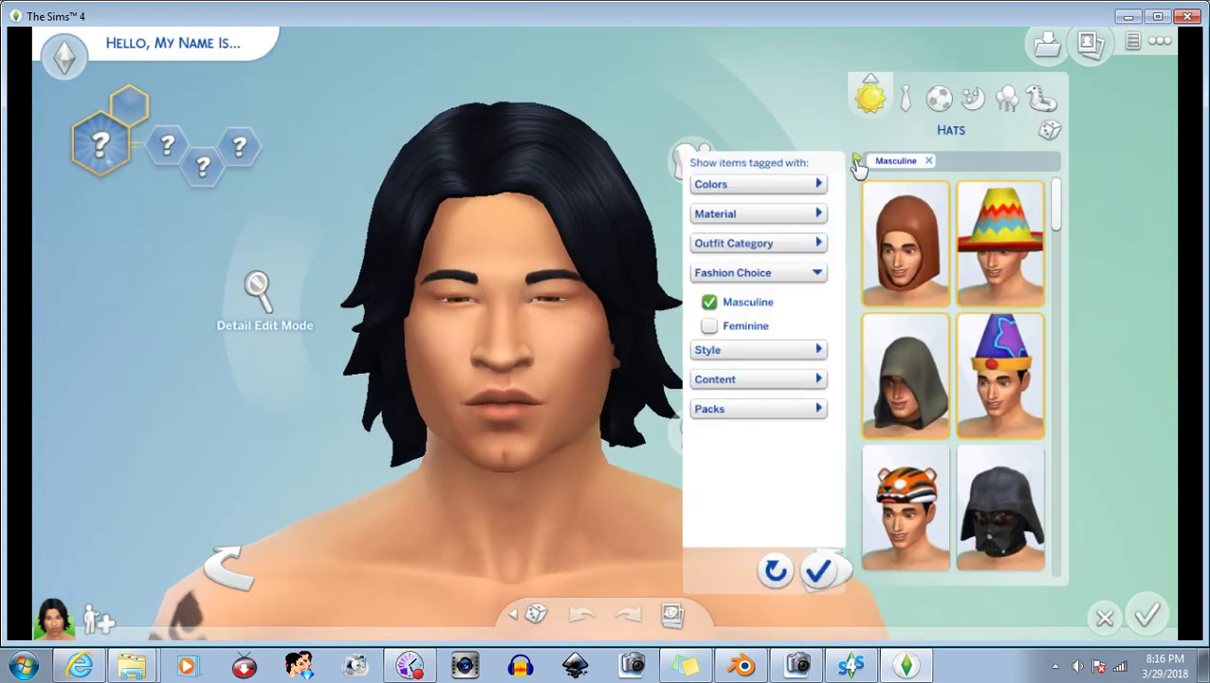
{"action": "left_click", "coordinate": [721, 380]}
{"action": "left_click", "coordinate": [726, 434]}
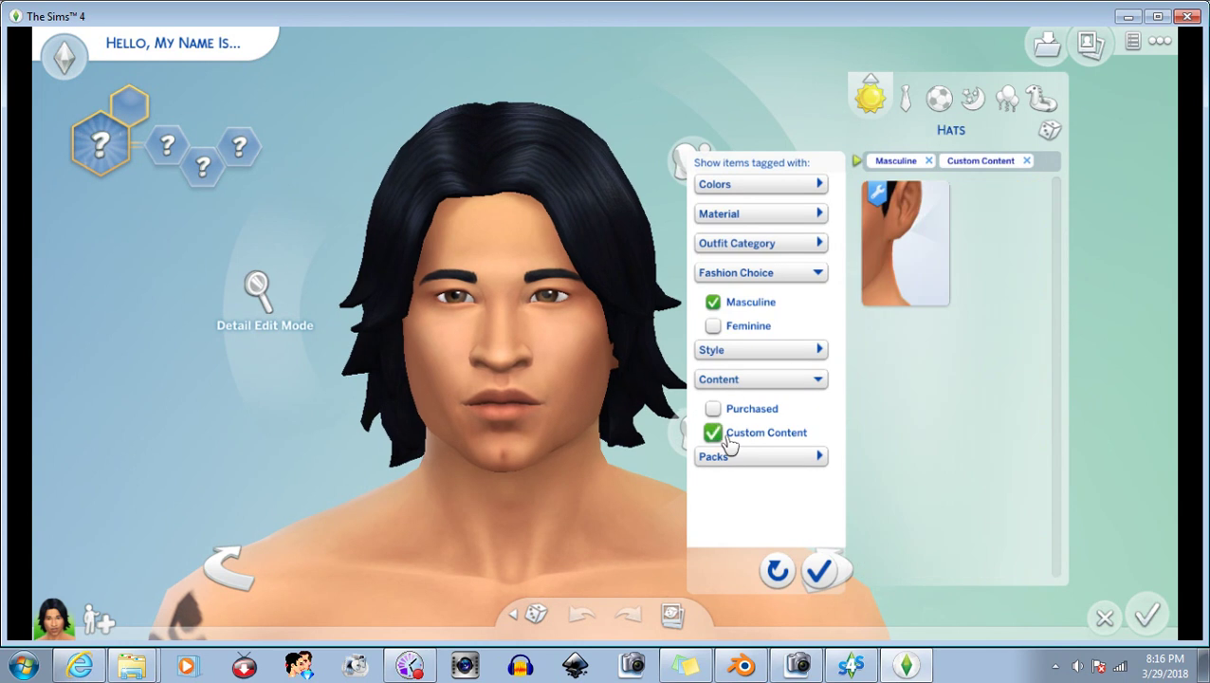
Put the black bear-ear top hat on the male Sim and turn him to view it from the side.
{"action": "left_click", "coordinate": [897, 278]}
{"action": "left_click", "coordinate": [822, 569]}
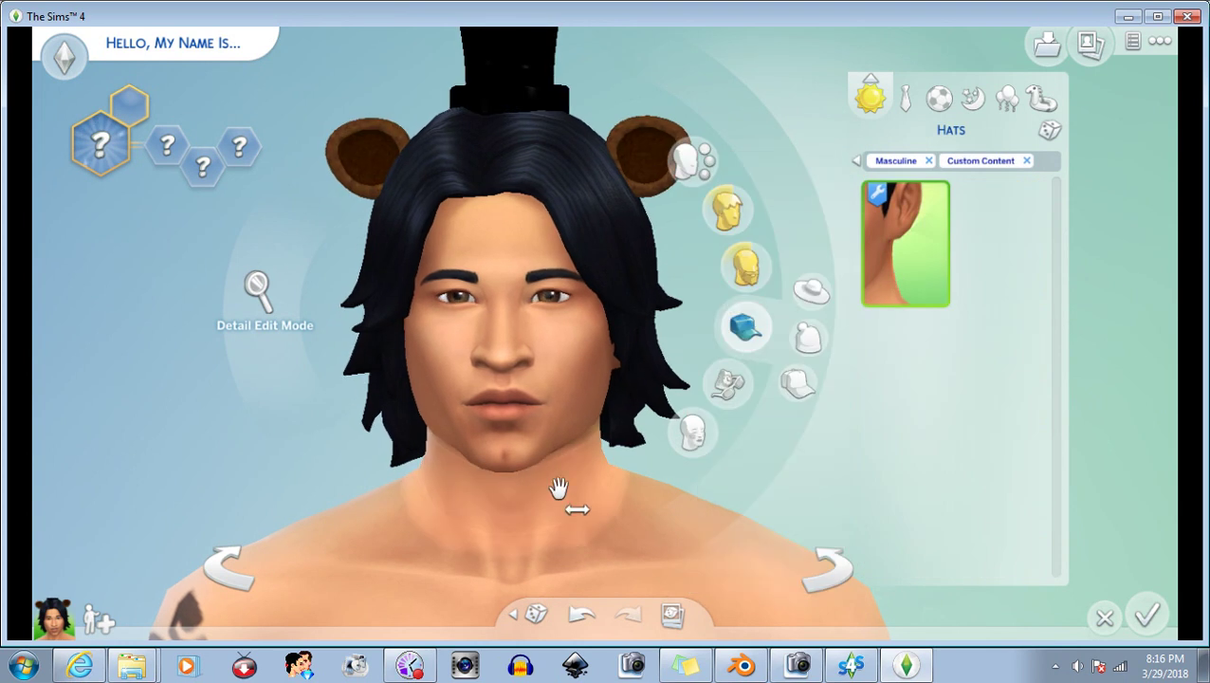
{"action": "scroll", "coordinate": [547, 484], "scroll_direction": "down", "scroll_amount": 2}
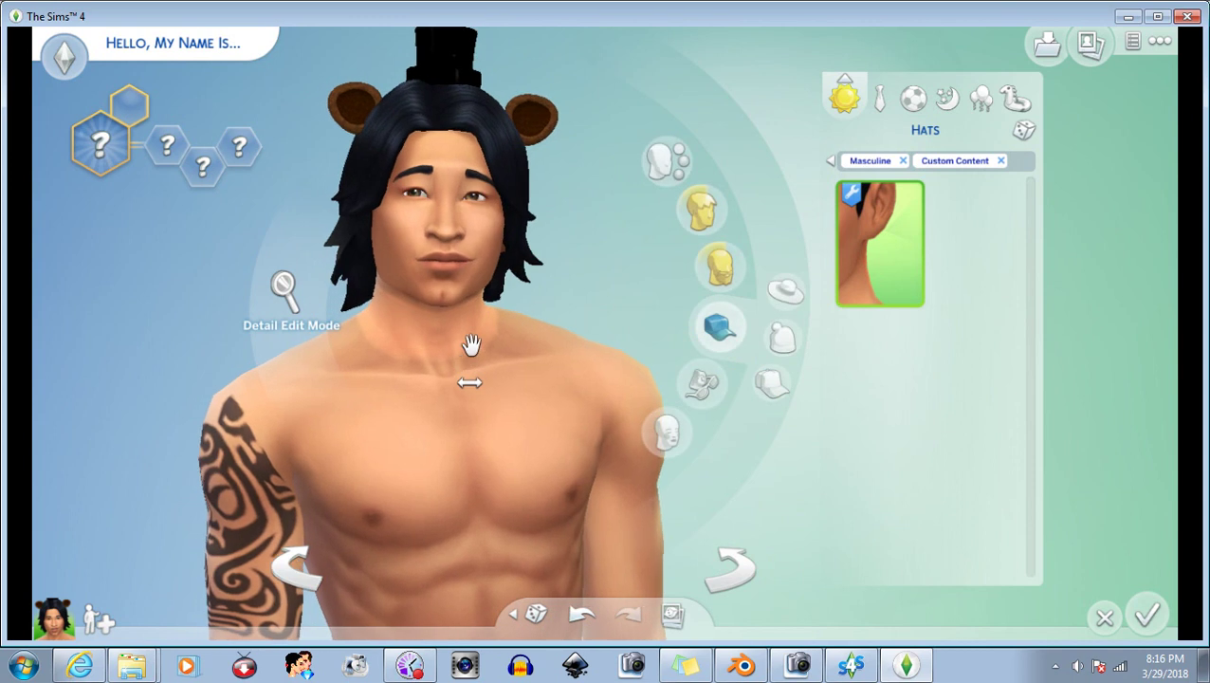
{"action": "scroll", "coordinate": [479, 346], "scroll_direction": "up", "scroll_amount": 2}
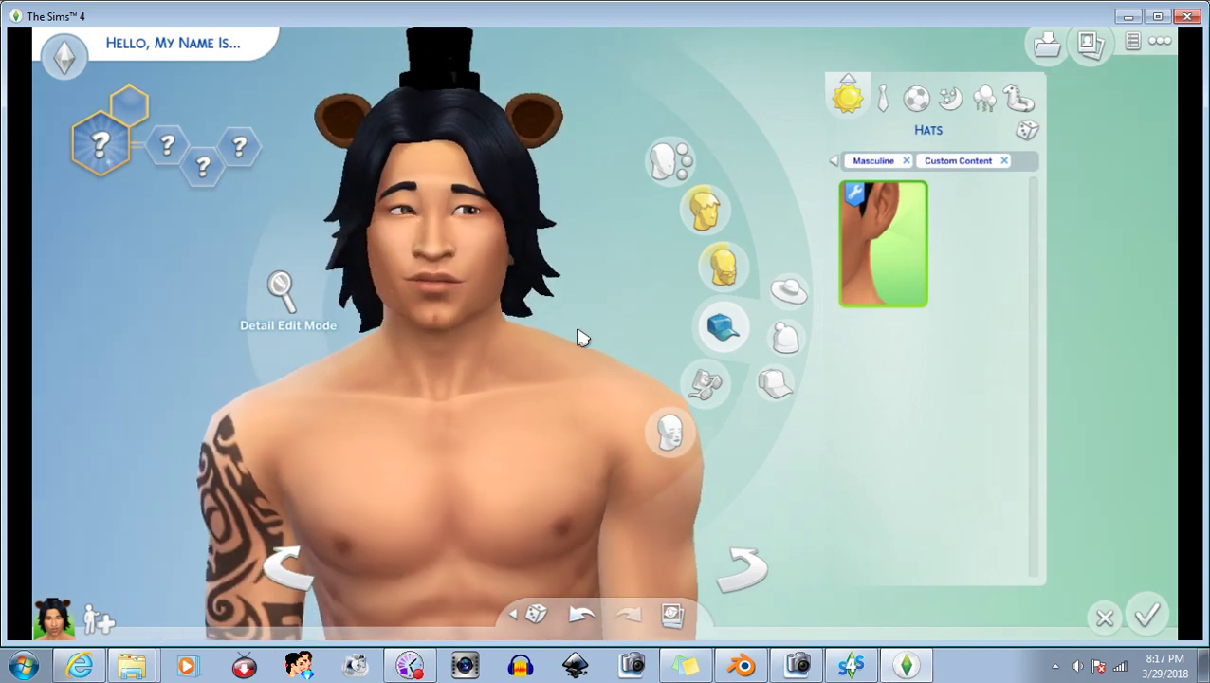
{"action": "left_click_drag", "start_coordinate": [580, 338], "coordinate": [589, 337]}
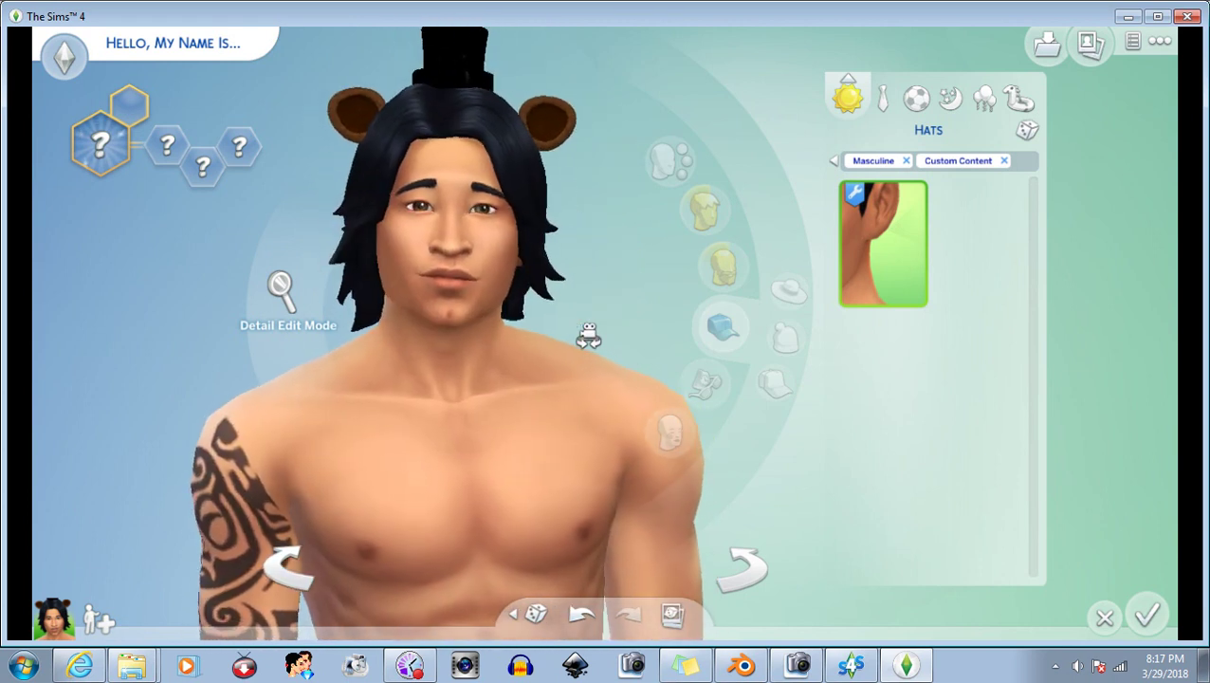
Try on short masculine hairstyles, including a topknot and a pompadour.
{"action": "left_click", "coordinate": [699, 216]}
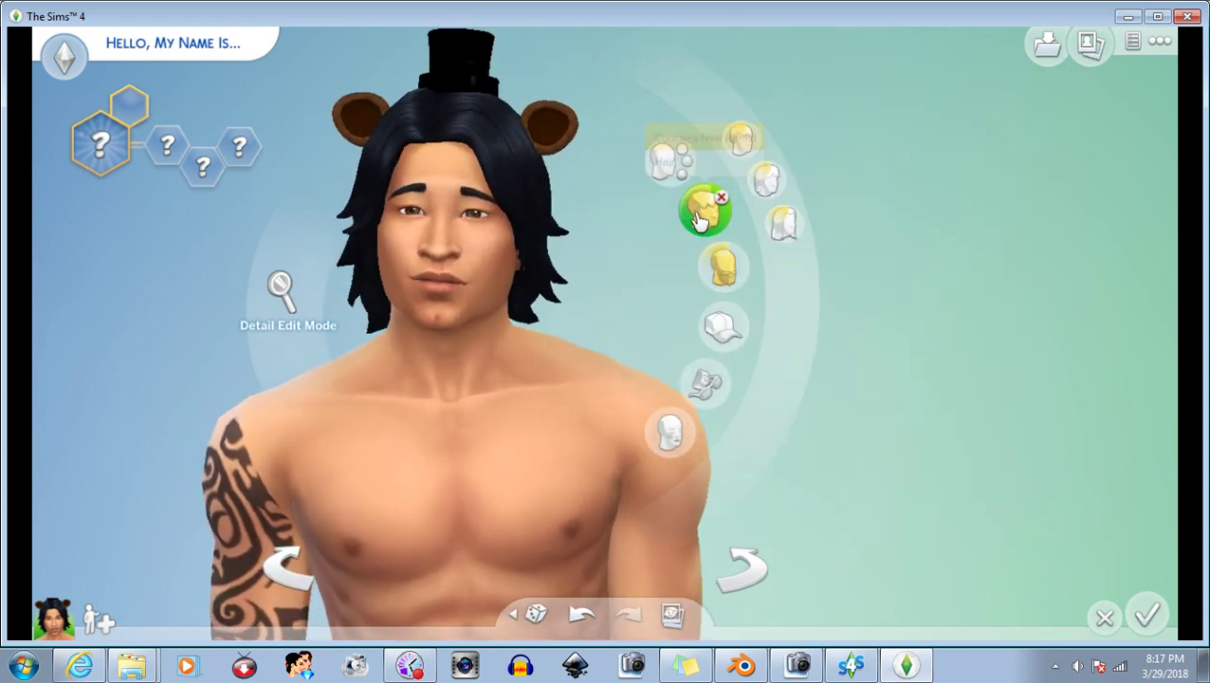
{"action": "left_click", "coordinate": [967, 300]}
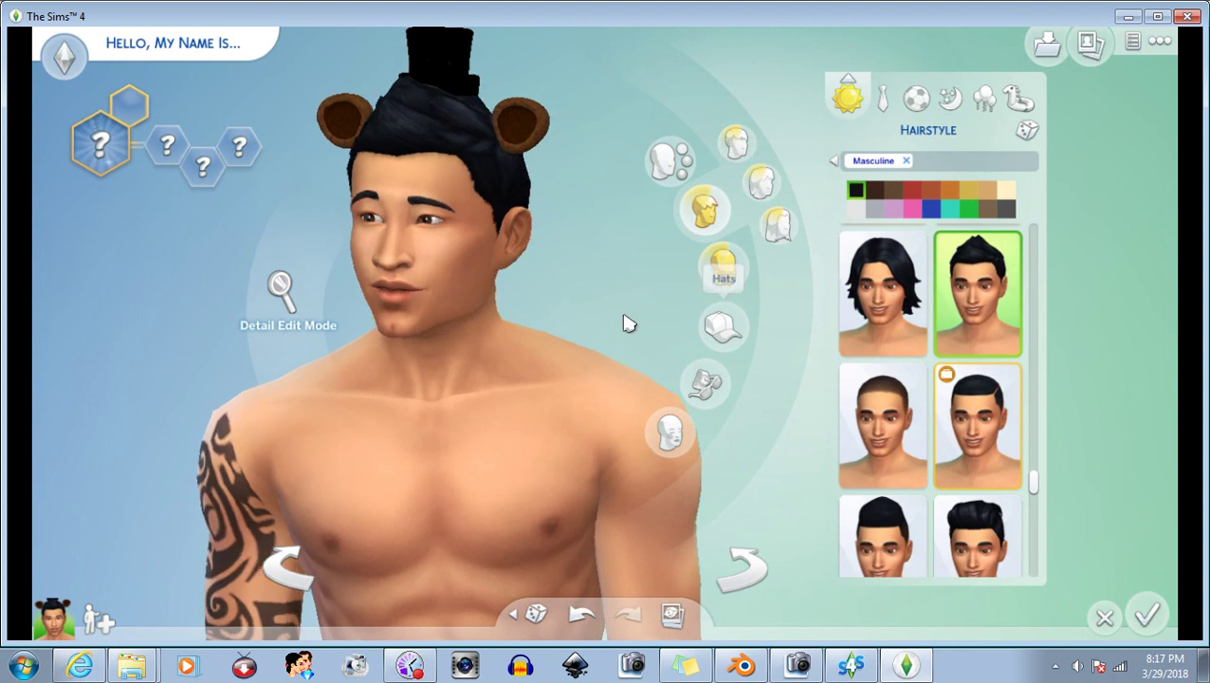
{"action": "left_click", "coordinate": [958, 424]}
{"action": "scroll", "coordinate": [960, 417], "scroll_direction": "down", "scroll_amount": 2}
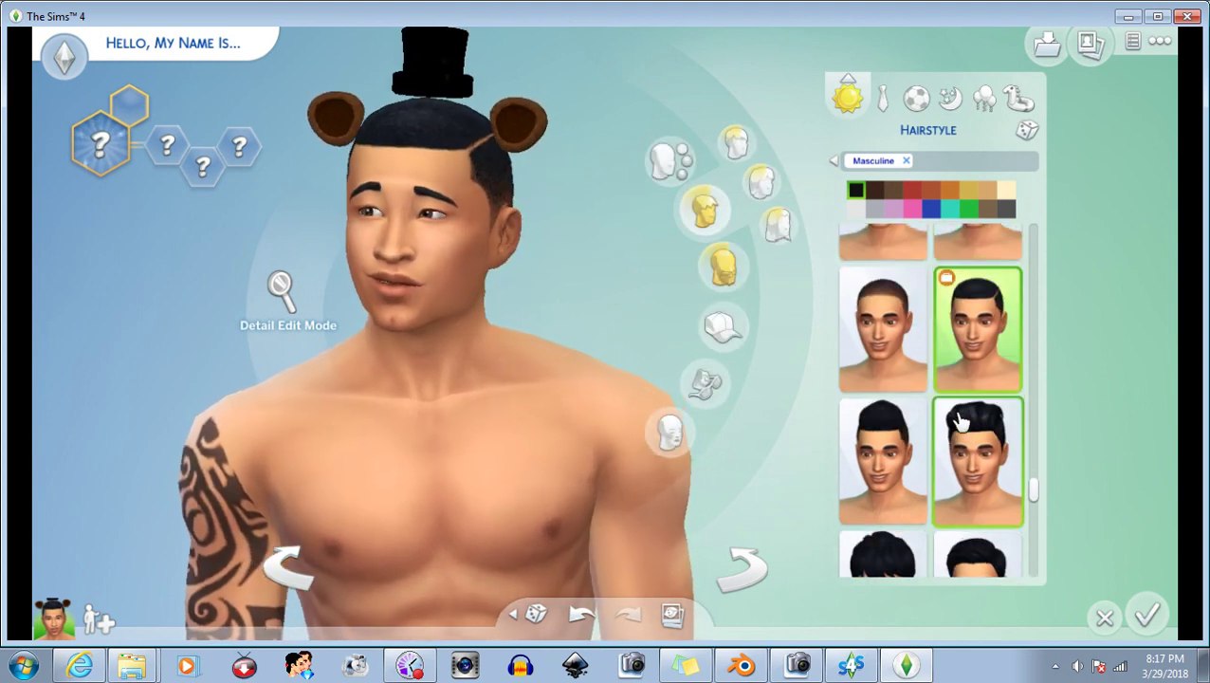
{"action": "left_click", "coordinate": [982, 378]}
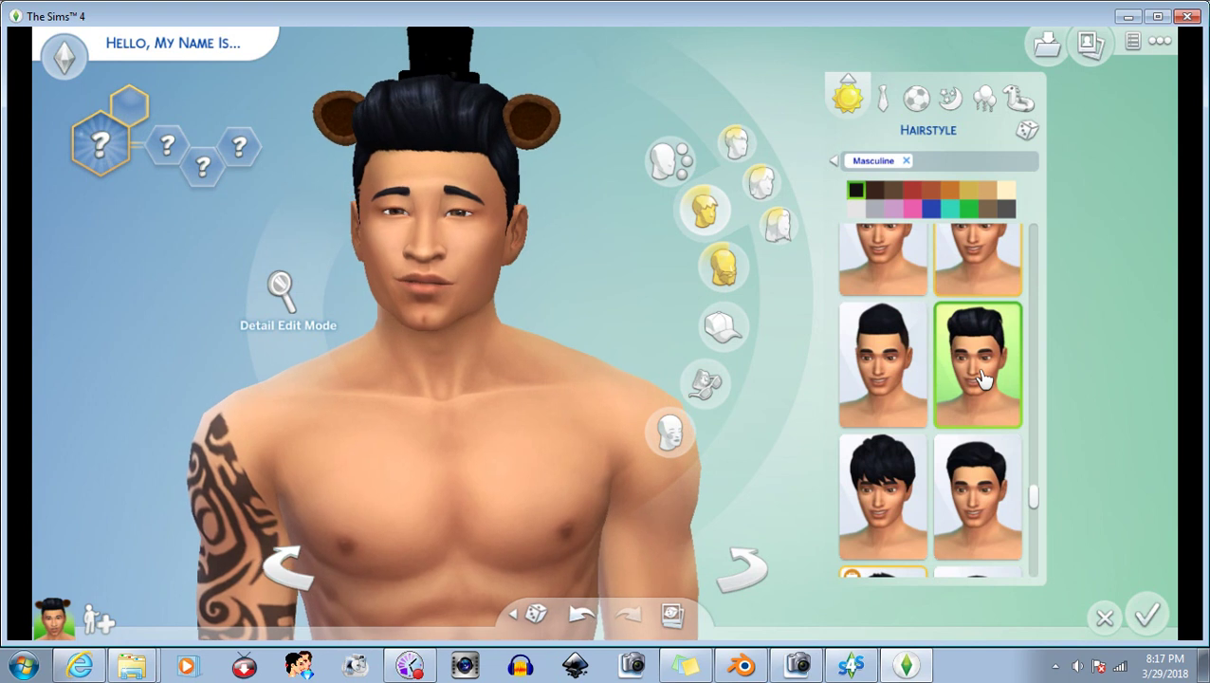
{"action": "scroll", "coordinate": [982, 378], "scroll_direction": "down", "scroll_amount": 1}
{"action": "scroll", "coordinate": [981, 378], "scroll_direction": "down", "scroll_amount": 1}
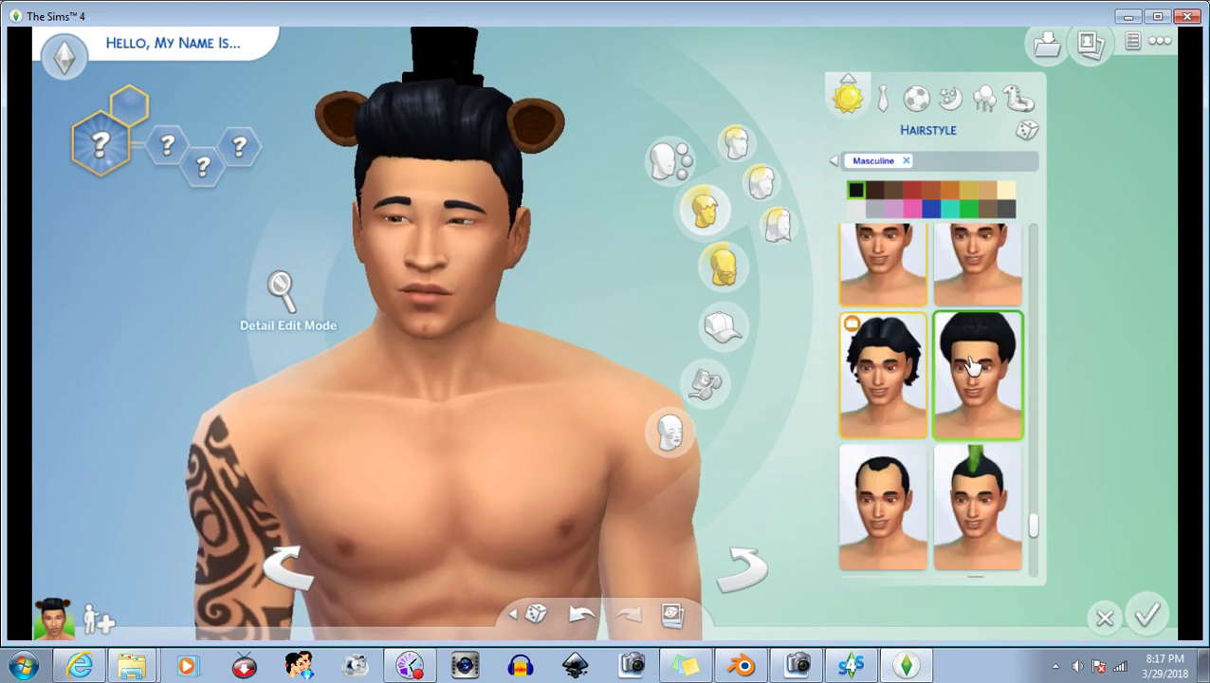
Clear the Masculine filter and try long hairstyles, including long straight hair.
{"action": "left_click", "coordinate": [906, 161]}
{"action": "scroll", "coordinate": [959, 319], "scroll_direction": "down", "scroll_amount": 1}
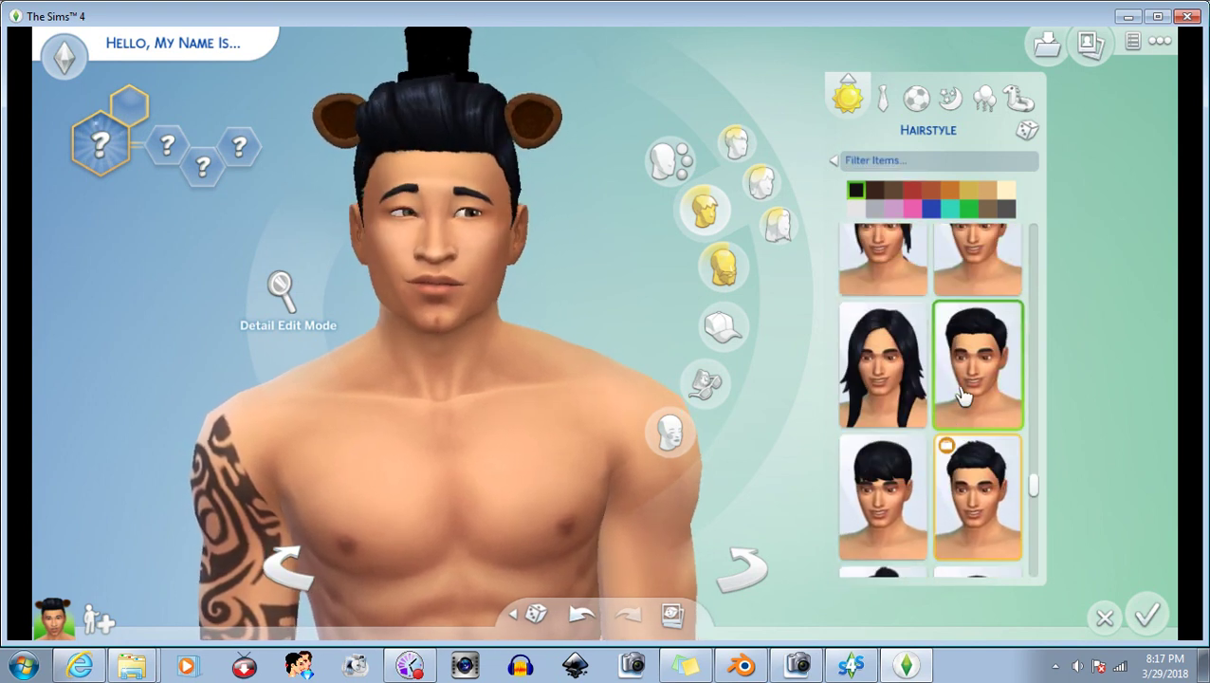
{"action": "scroll", "coordinate": [882, 275], "scroll_direction": "down", "scroll_amount": 1}
{"action": "left_click", "coordinate": [882, 275]}
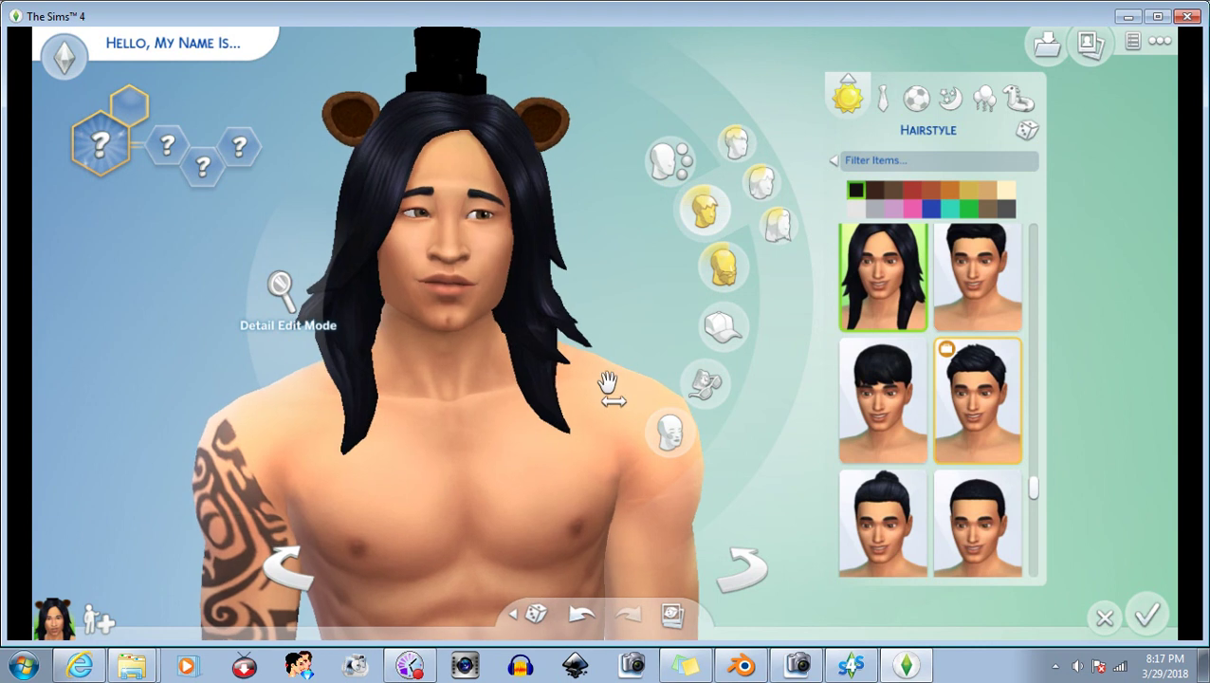
{"action": "scroll", "coordinate": [959, 398], "scroll_direction": "down", "scroll_amount": 1}
{"action": "scroll", "coordinate": [959, 399], "scroll_direction": "down", "scroll_amount": 1}
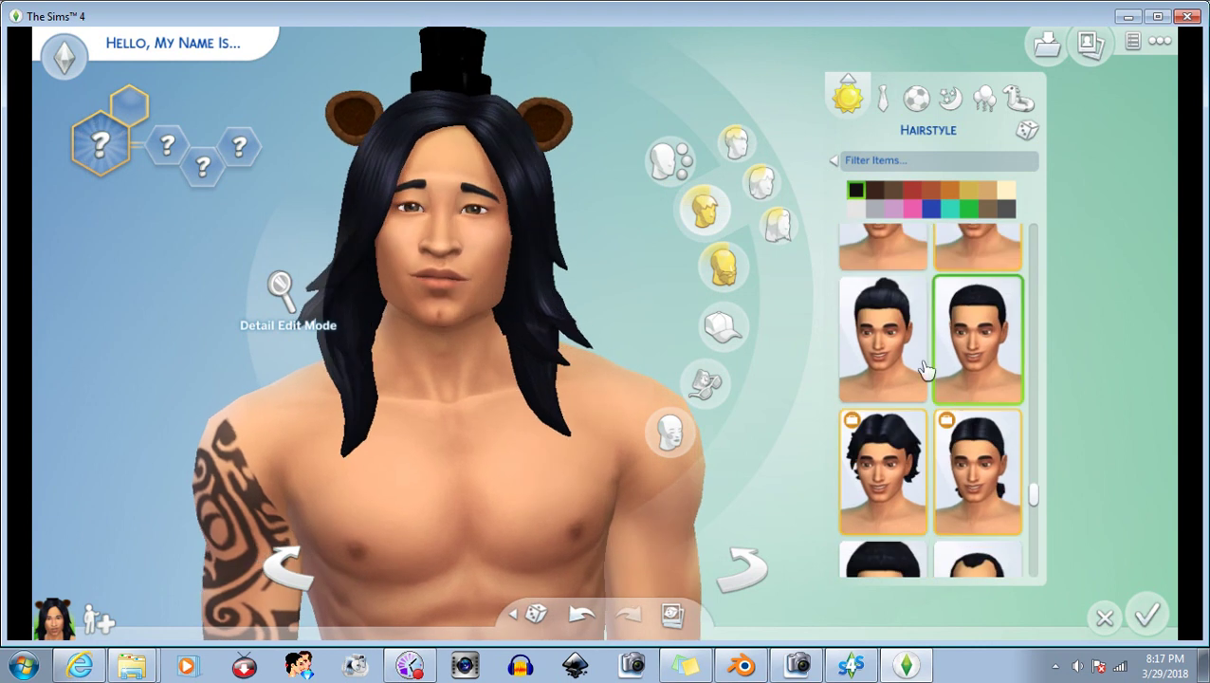
{"action": "scroll", "coordinate": [977, 422], "scroll_direction": "down", "scroll_amount": 1}
{"action": "scroll", "coordinate": [977, 417], "scroll_direction": "down", "scroll_amount": 1}
{"action": "scroll", "coordinate": [977, 398], "scroll_direction": "down", "scroll_amount": 1}
{"action": "scroll", "coordinate": [939, 393], "scroll_direction": "down", "scroll_amount": 1}
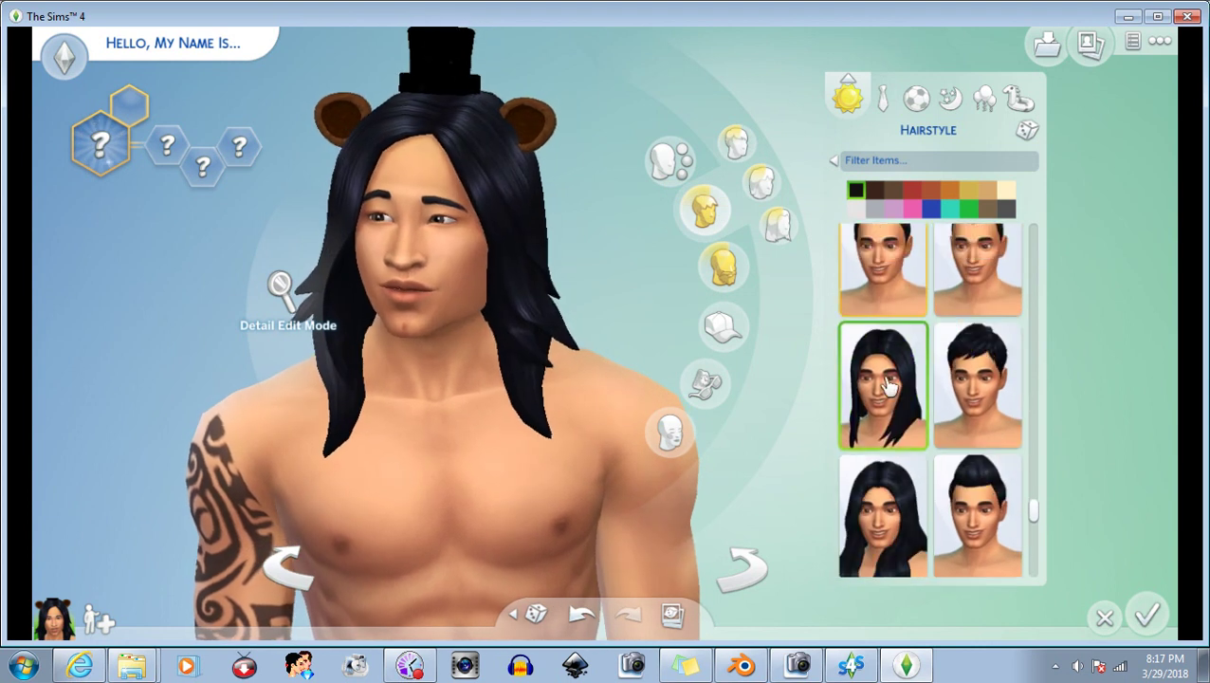
{"action": "left_click", "coordinate": [887, 384]}
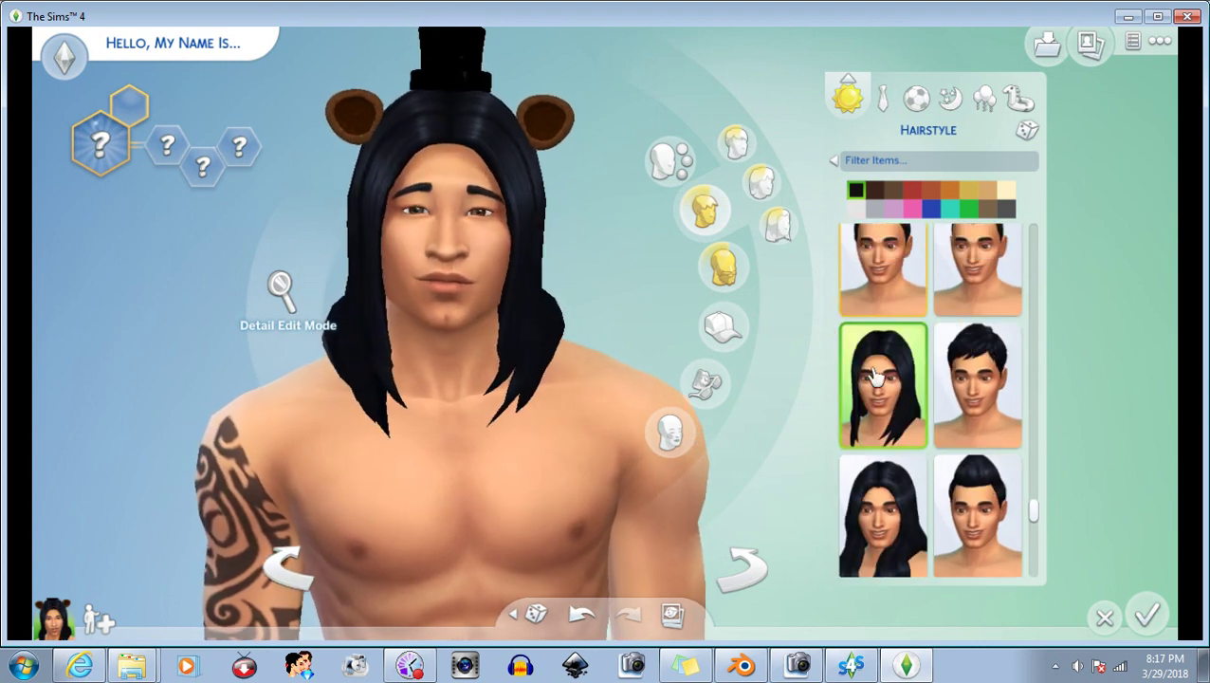
Compare a side-part style, then settle on long straight hair with bangs.
{"action": "scroll", "coordinate": [901, 389], "scroll_direction": "down", "scroll_amount": 1}
{"action": "scroll", "coordinate": [935, 408], "scroll_direction": "down", "scroll_amount": 1}
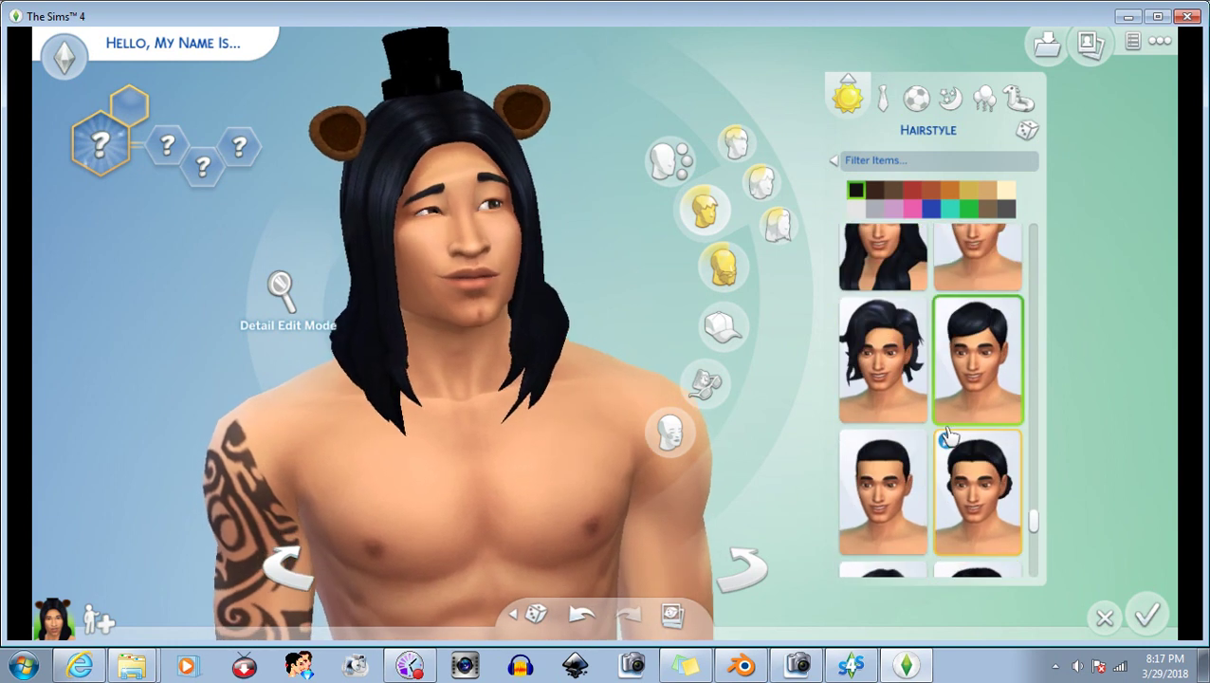
{"action": "scroll", "coordinate": [946, 429], "scroll_direction": "down", "scroll_amount": 1}
{"action": "scroll", "coordinate": [949, 435], "scroll_direction": "down", "scroll_amount": 1}
{"action": "left_click", "coordinate": [897, 349]}
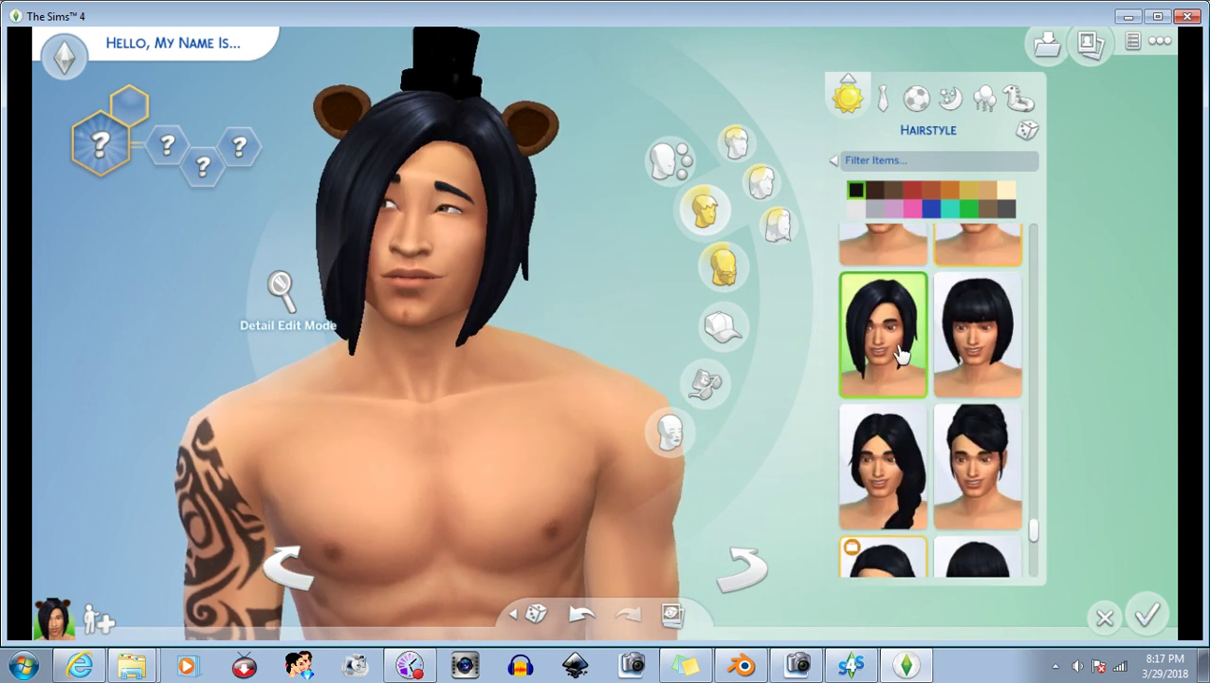
{"action": "scroll", "coordinate": [938, 420], "scroll_direction": "down", "scroll_amount": 1}
{"action": "left_click", "coordinate": [939, 423]}
{"action": "scroll", "coordinate": [958, 379], "scroll_direction": "down", "scroll_amount": 1}
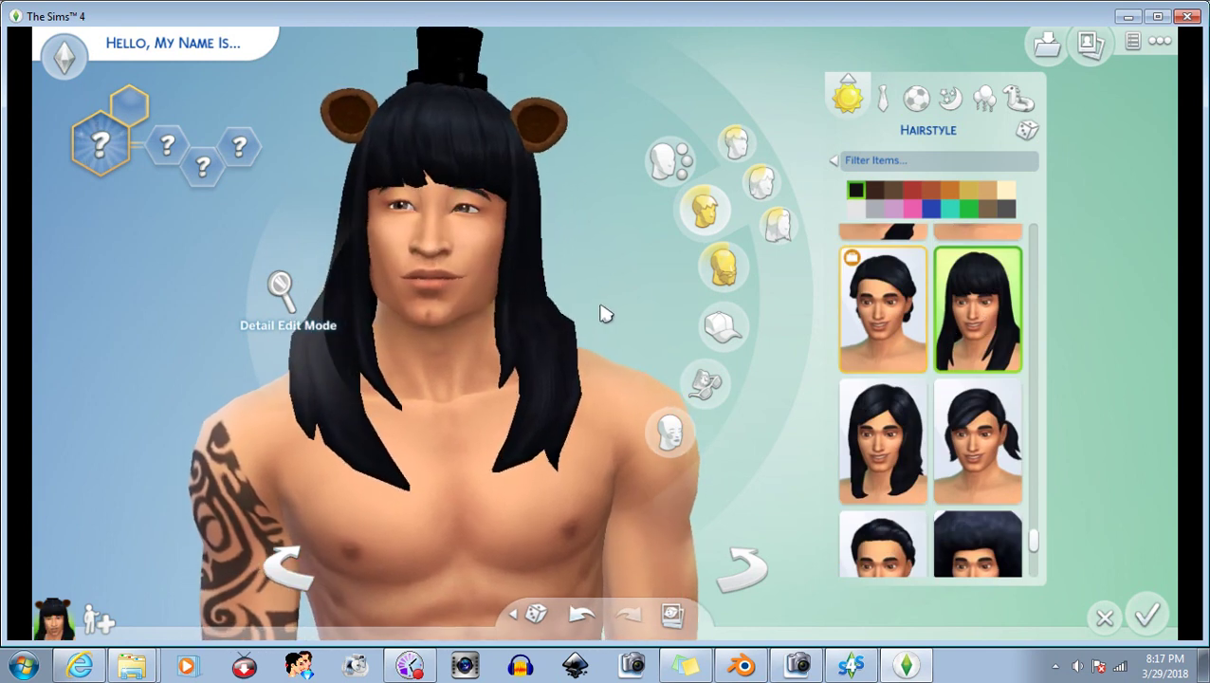
{"action": "scroll", "coordinate": [603, 313], "scroll_direction": "up", "scroll_amount": 2}
Turn the Sim to a right-facing profile, then quit the game without saving.
{"action": "left_click_drag", "start_coordinate": [627, 319], "coordinate": [622, 317]}
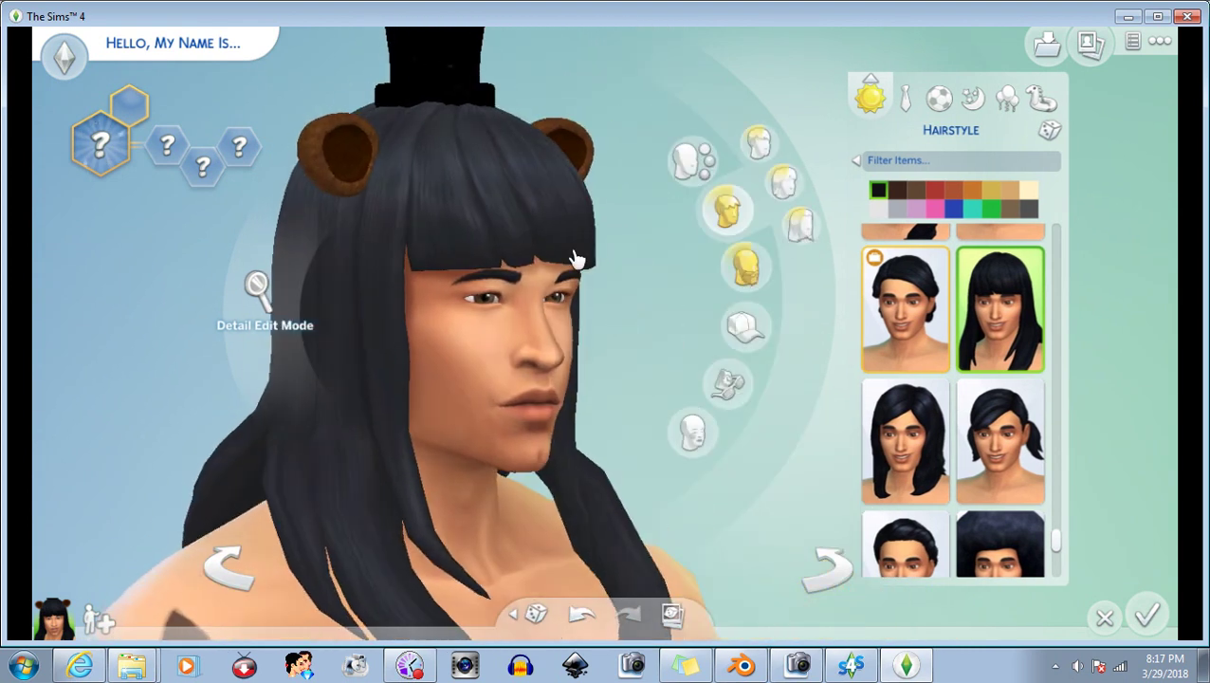
{"action": "left_click_drag", "start_coordinate": [576, 259], "coordinate": [588, 275]}
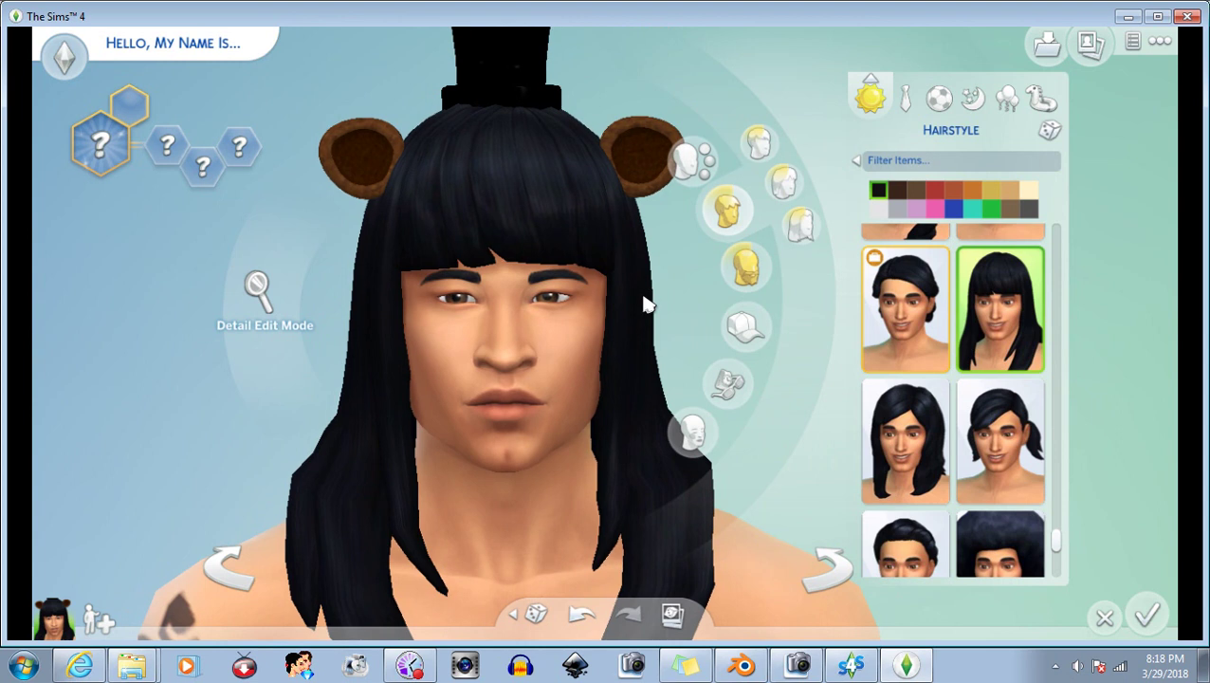
{"action": "left_click", "coordinate": [1187, 17]}
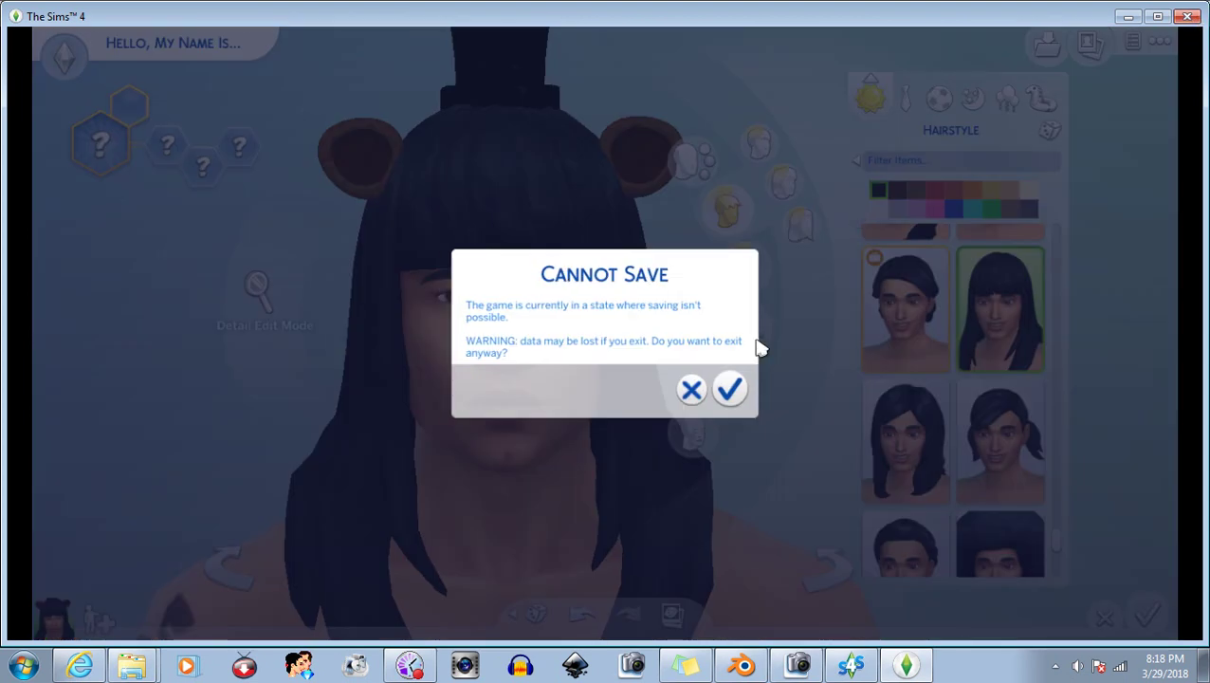
{"action": "left_click", "coordinate": [729, 386]}
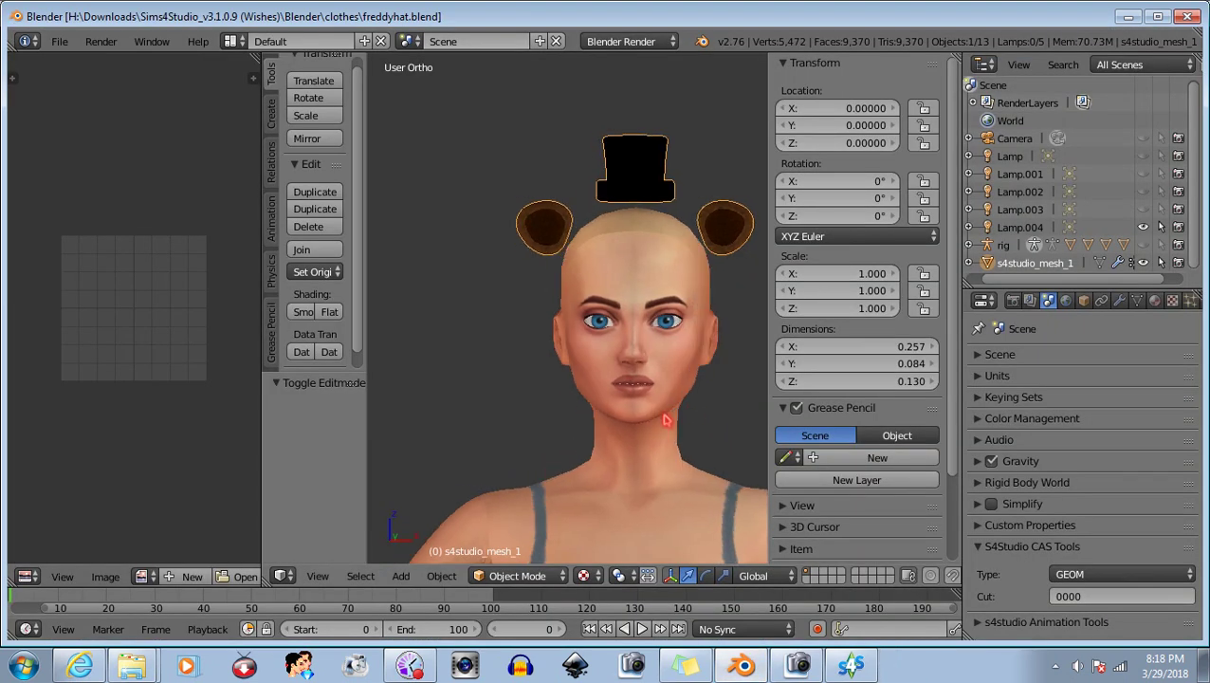
Enter Edit Mode on the hat mesh, select all, and switch to a front view.
{"action": "scroll", "coordinate": [621, 377], "scroll_direction": "up", "scroll_amount": 1}
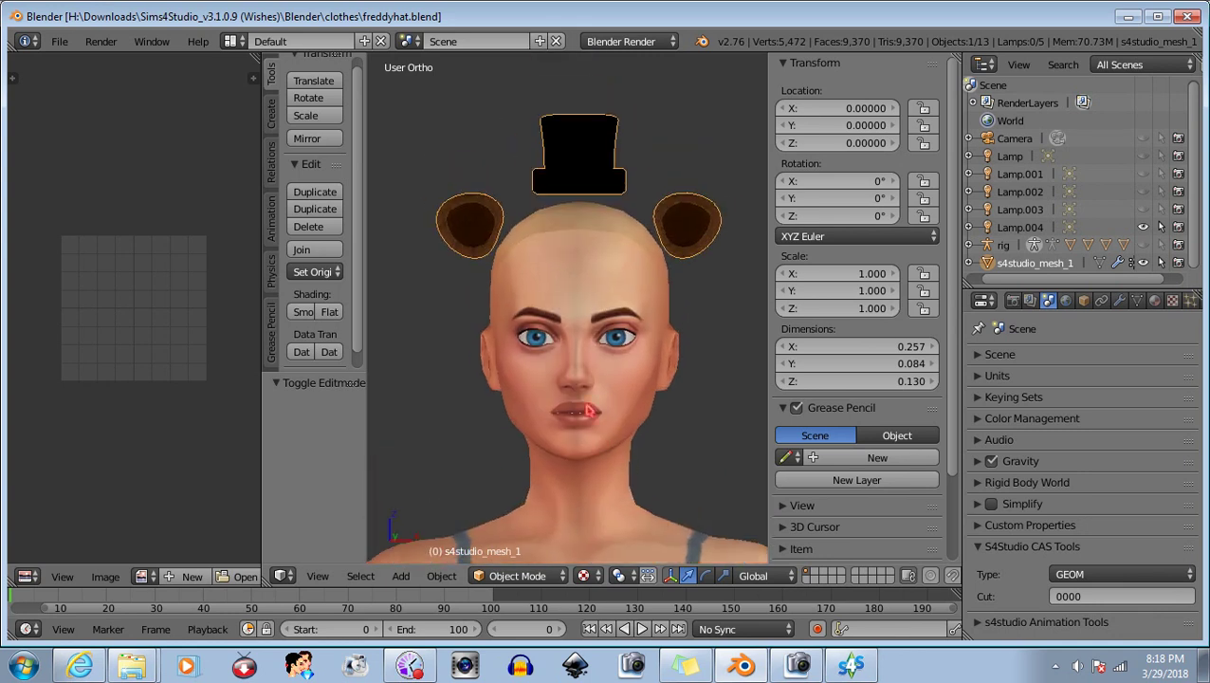
{"action": "left_click", "coordinate": [558, 577]}
{"action": "left_click", "coordinate": [512, 532]}
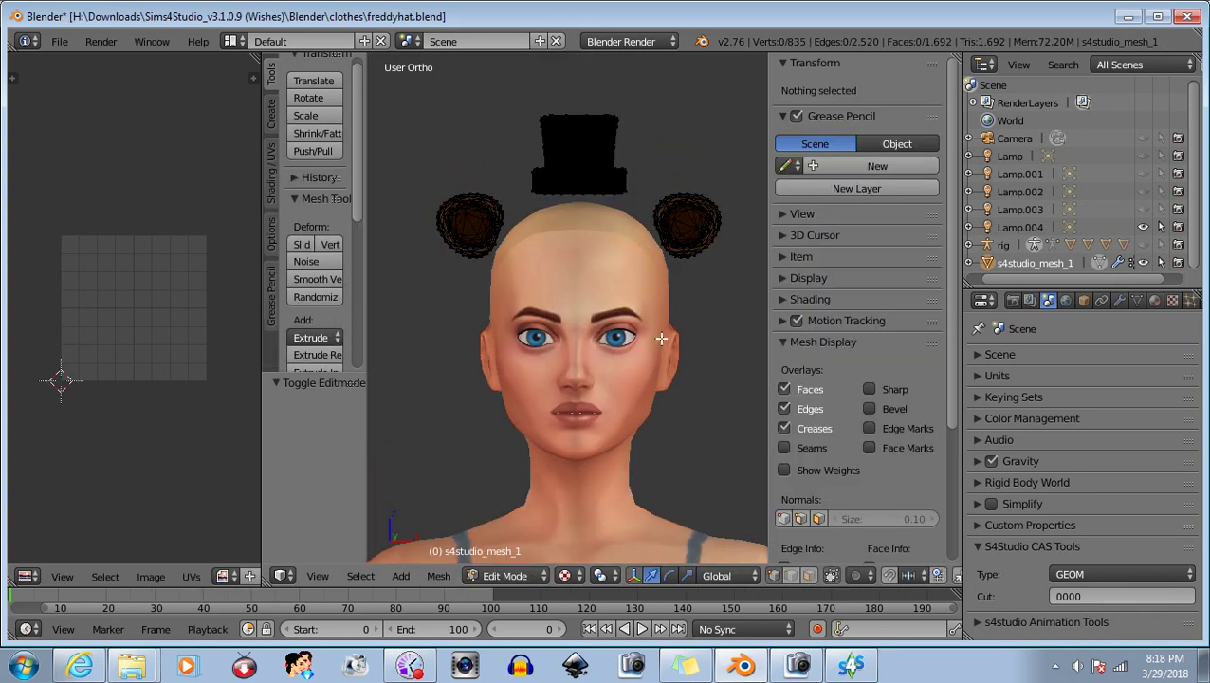
{"action": "key", "text": "a"}
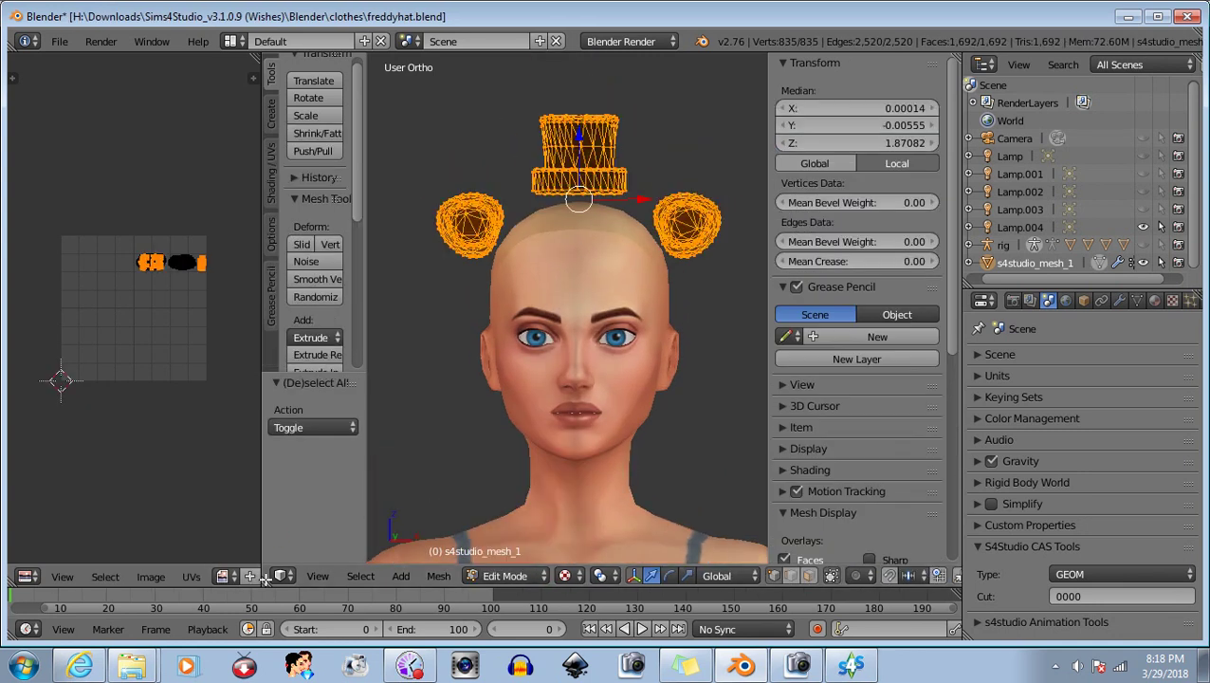
{"action": "left_click", "coordinate": [318, 575]}
{"action": "left_click", "coordinate": [338, 461]}
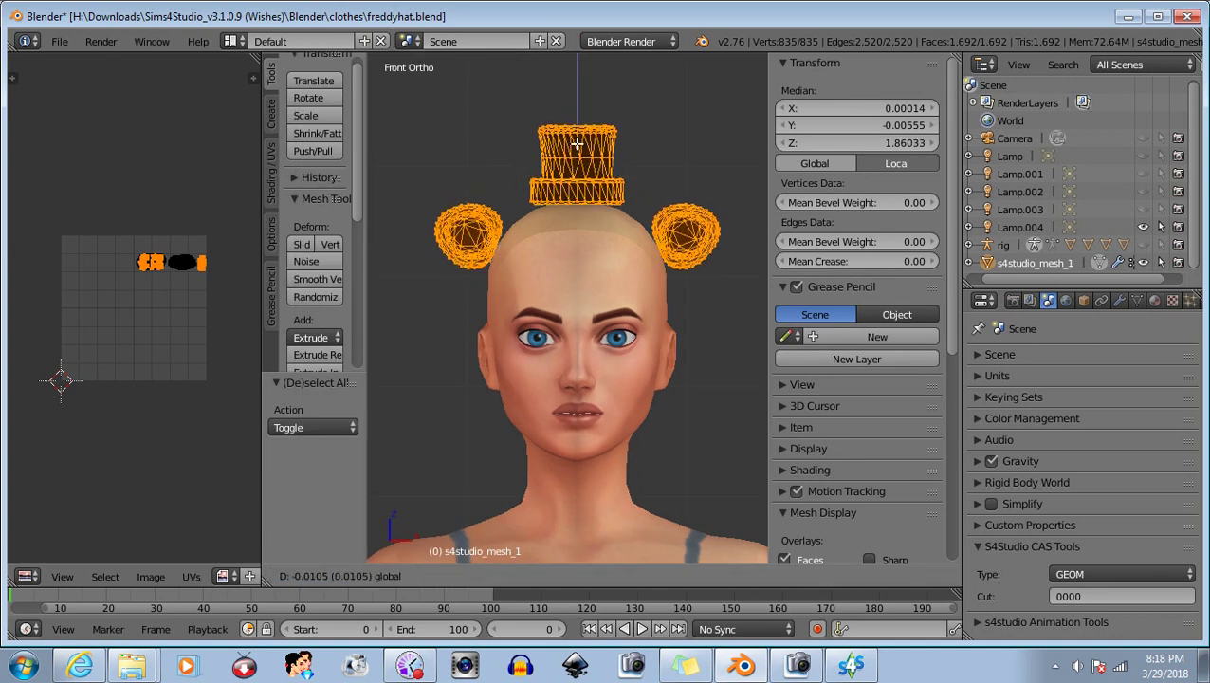
Select only the top hat's vertices and orbit to check it from the side and front.
{"action": "key", "text": "a"}
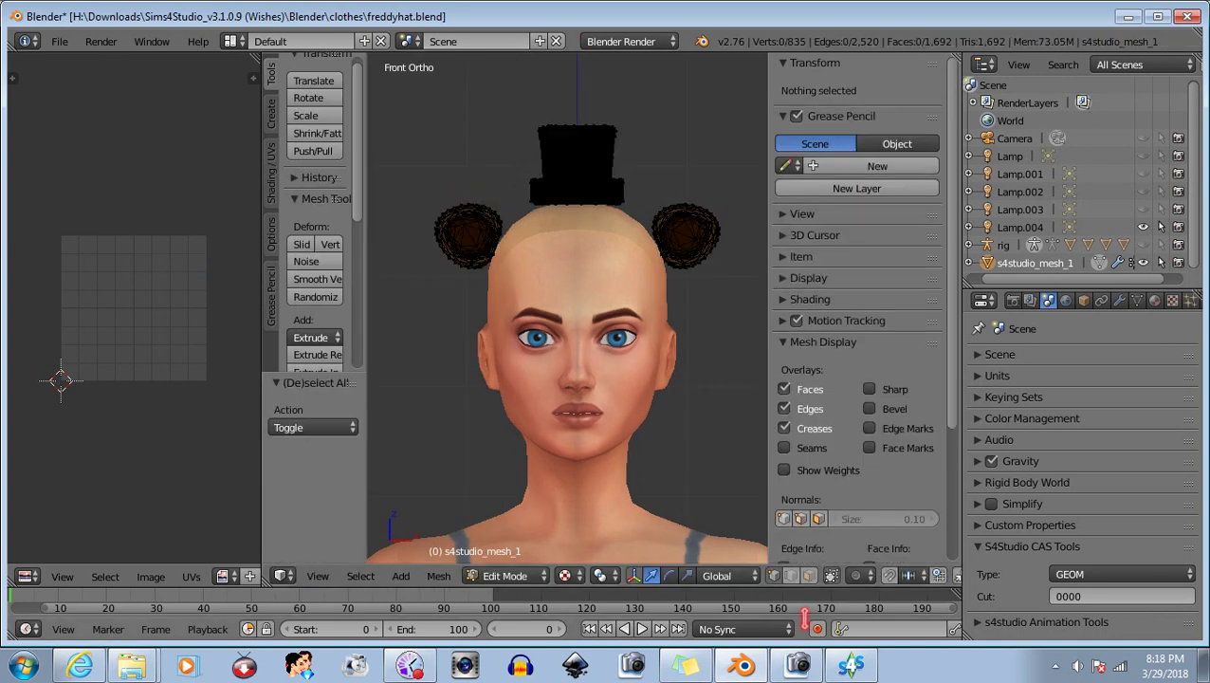
{"action": "left_click_drag", "start_coordinate": [517, 104], "coordinate": [649, 250]}
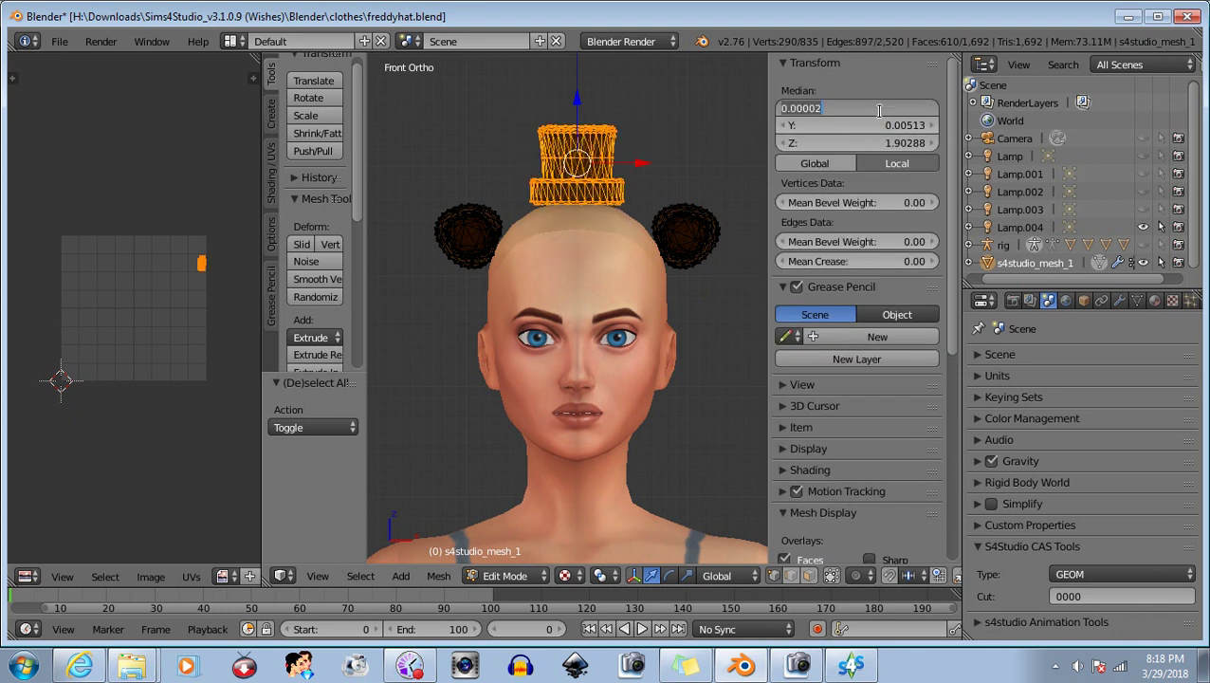
{"action": "middle_click_drag", "start_coordinate": [560, 315], "coordinate": [739, 352]}
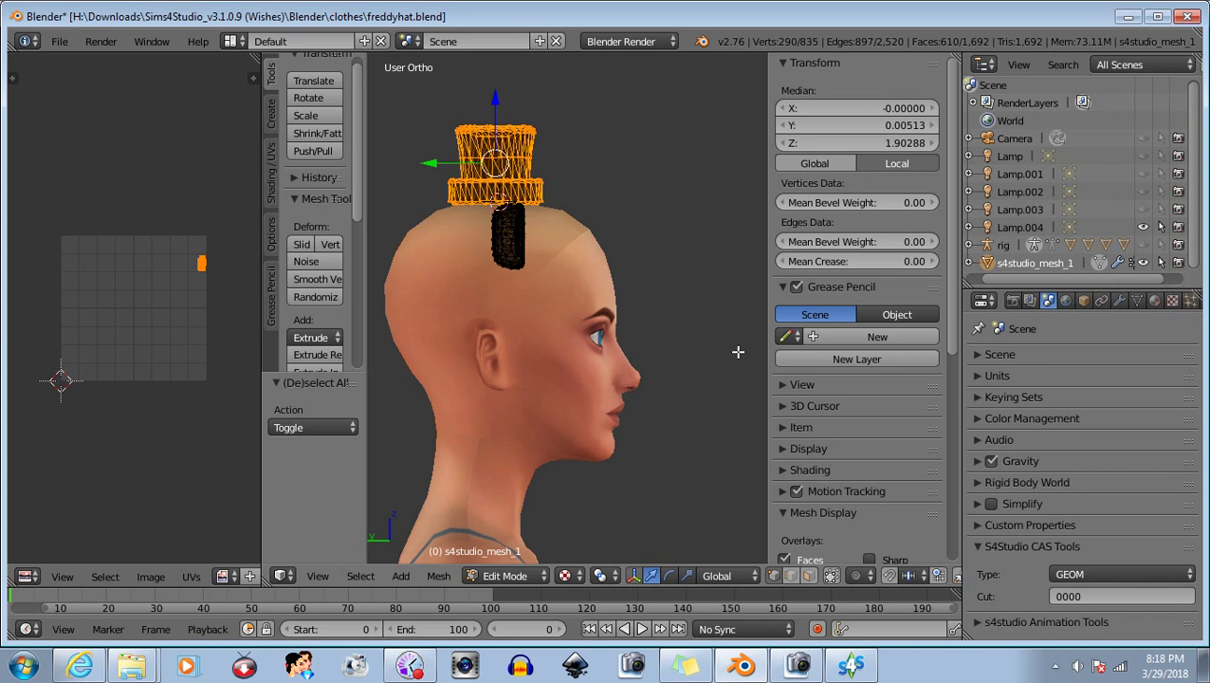
{"action": "middle_click_drag", "start_coordinate": [738, 352], "coordinate": [538, 353]}
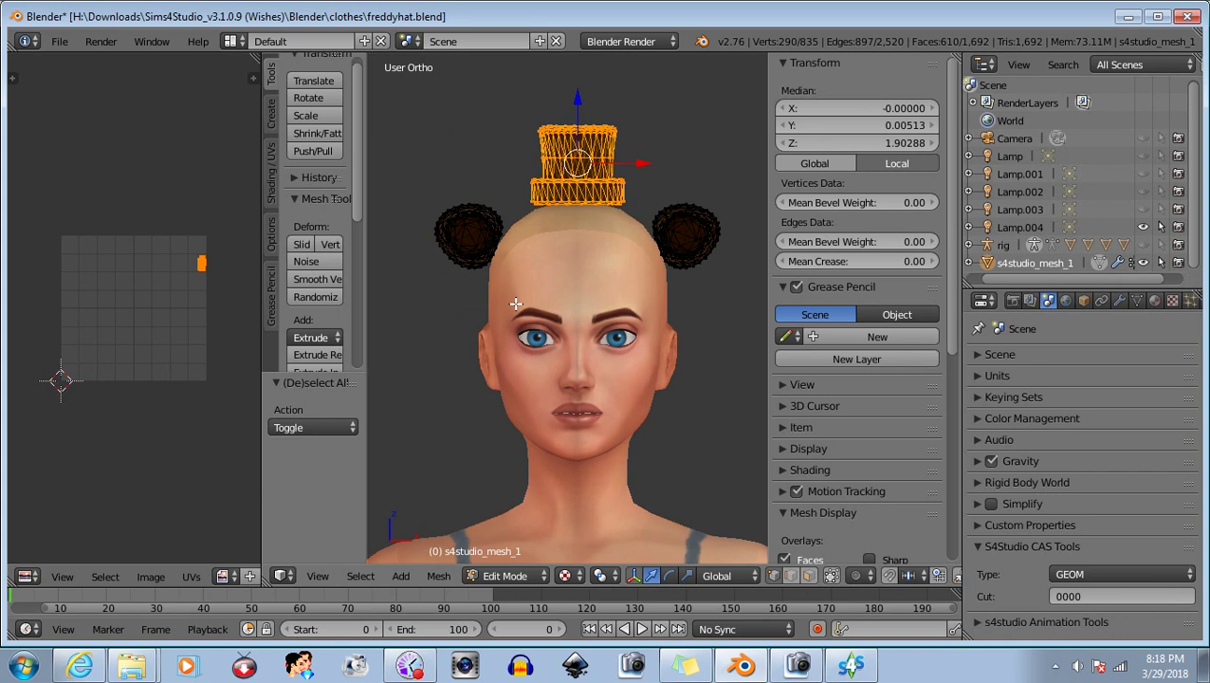
Hide the top hat and shift both ears slightly along Y in the left side view.
{"action": "key", "text": "h"}
{"action": "key", "text": "a"}
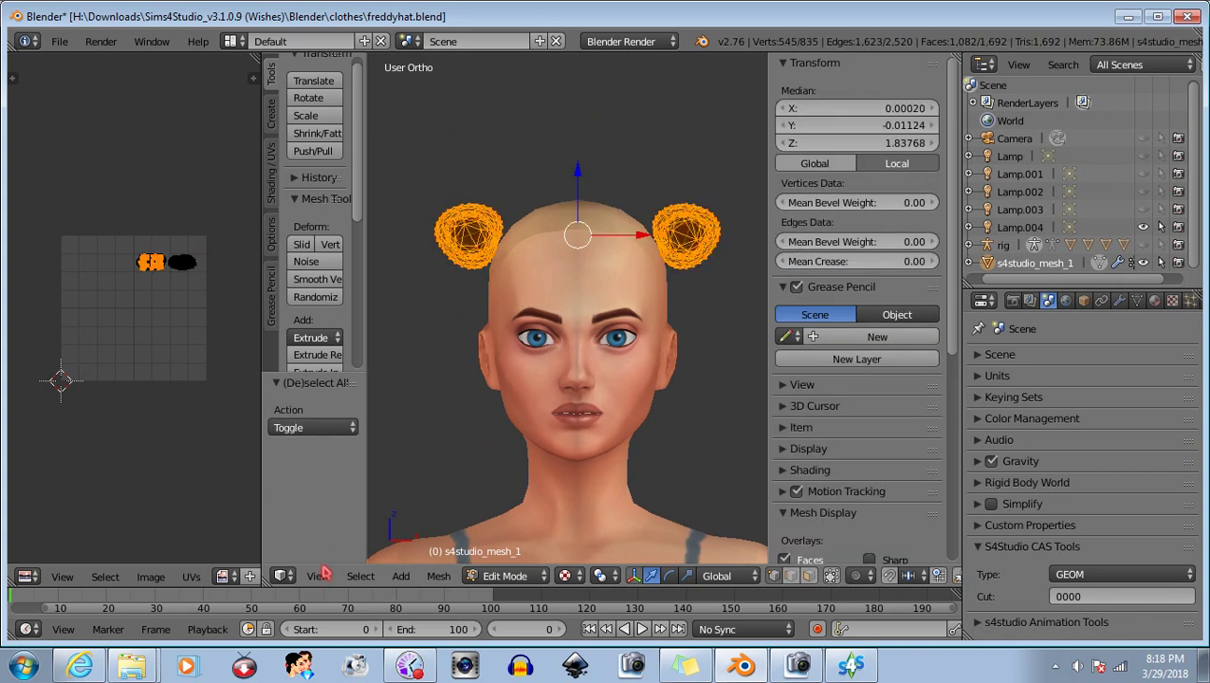
{"action": "left_click", "coordinate": [321, 576]}
{"action": "left_click", "coordinate": [337, 404]}
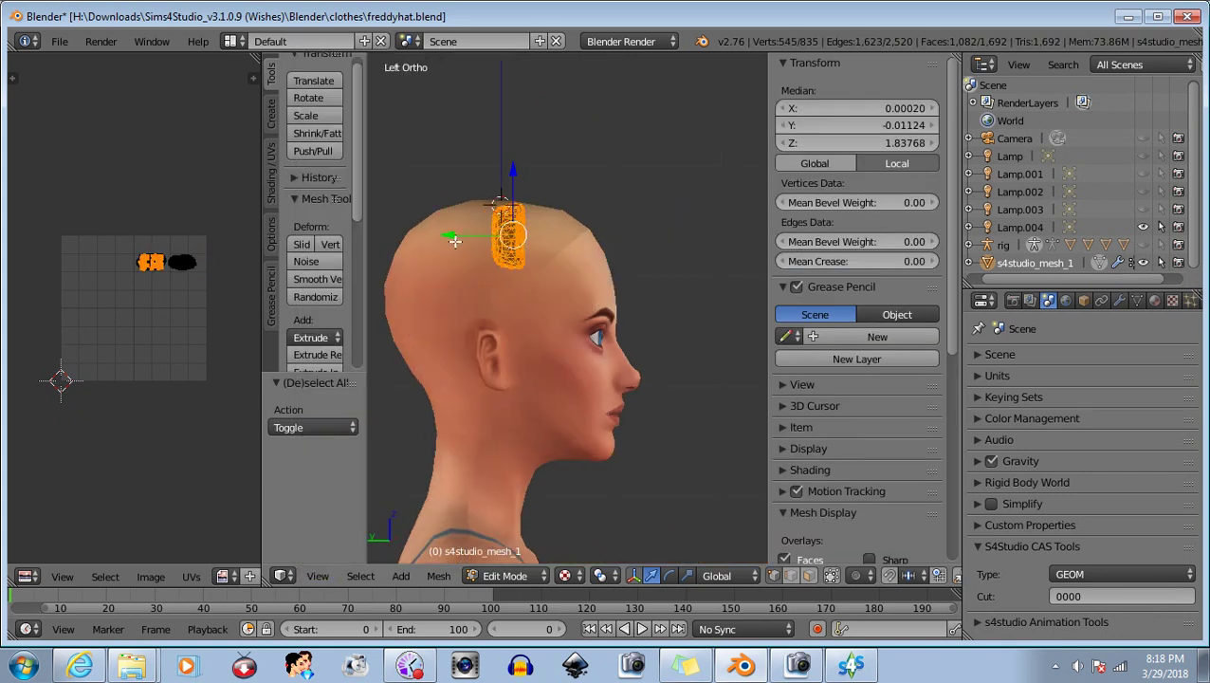
{"action": "left_click_drag", "start_coordinate": [446, 233], "coordinate": [428, 237]}
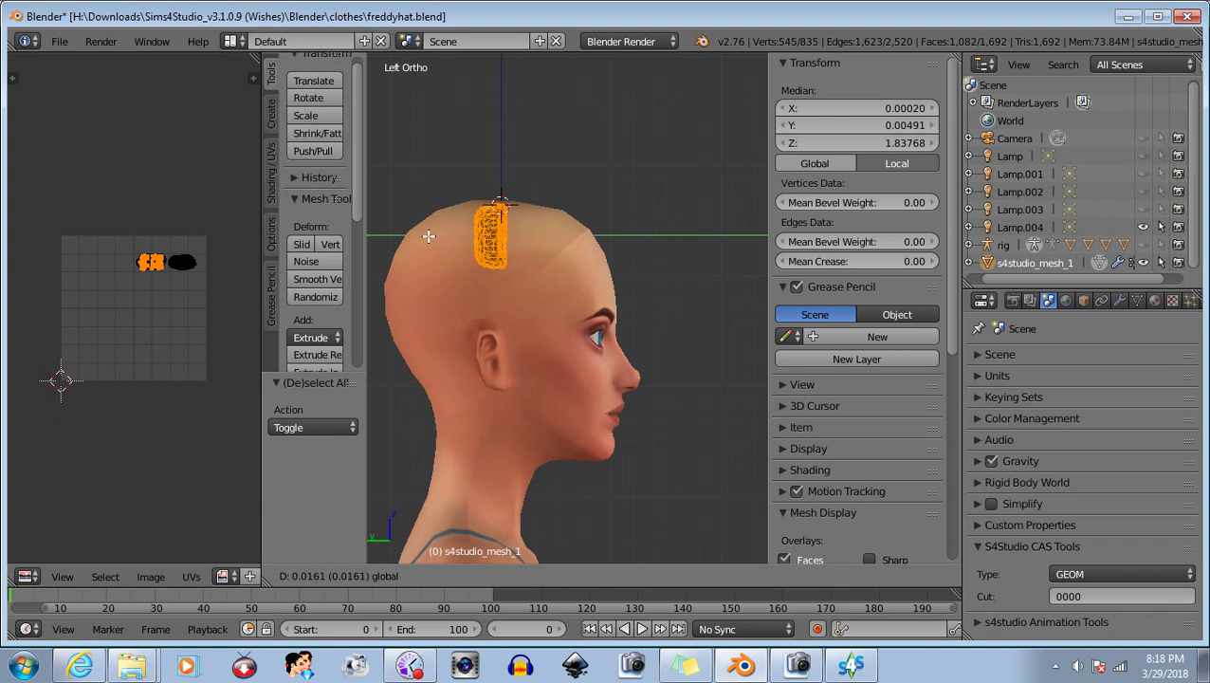
{"action": "left_click", "coordinate": [429, 236]}
{"action": "middle_click_drag", "start_coordinate": [621, 411], "coordinate": [430, 410]}
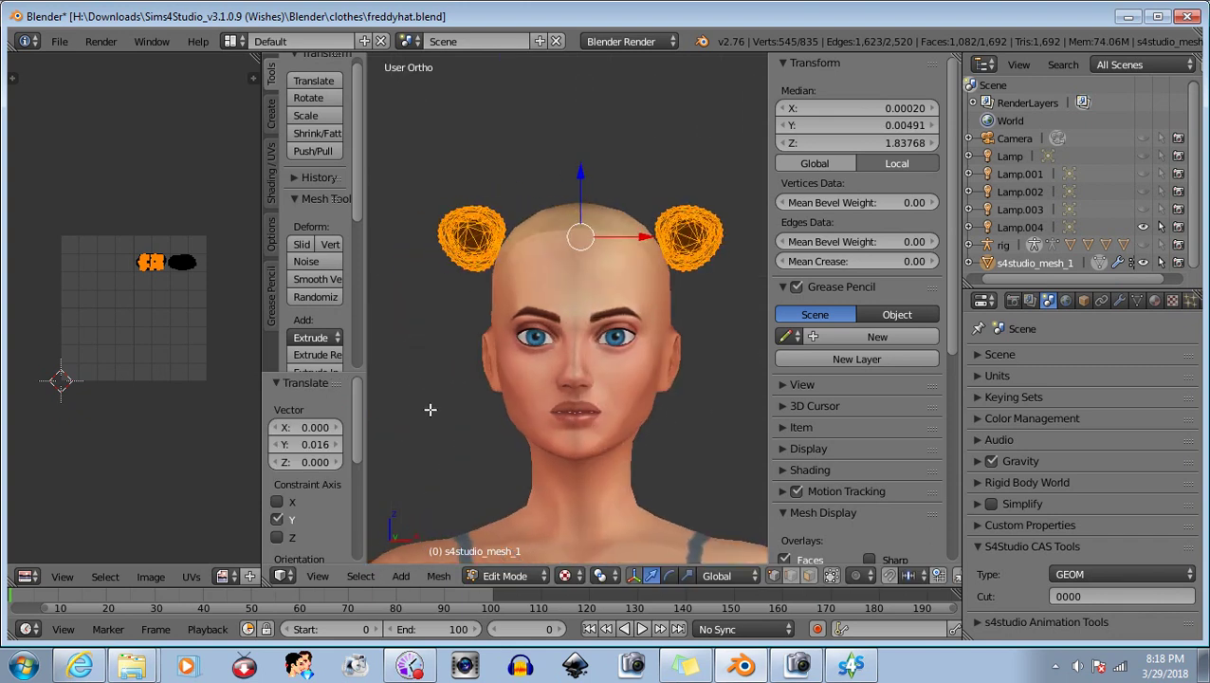
{"action": "left_click", "coordinate": [313, 578]}
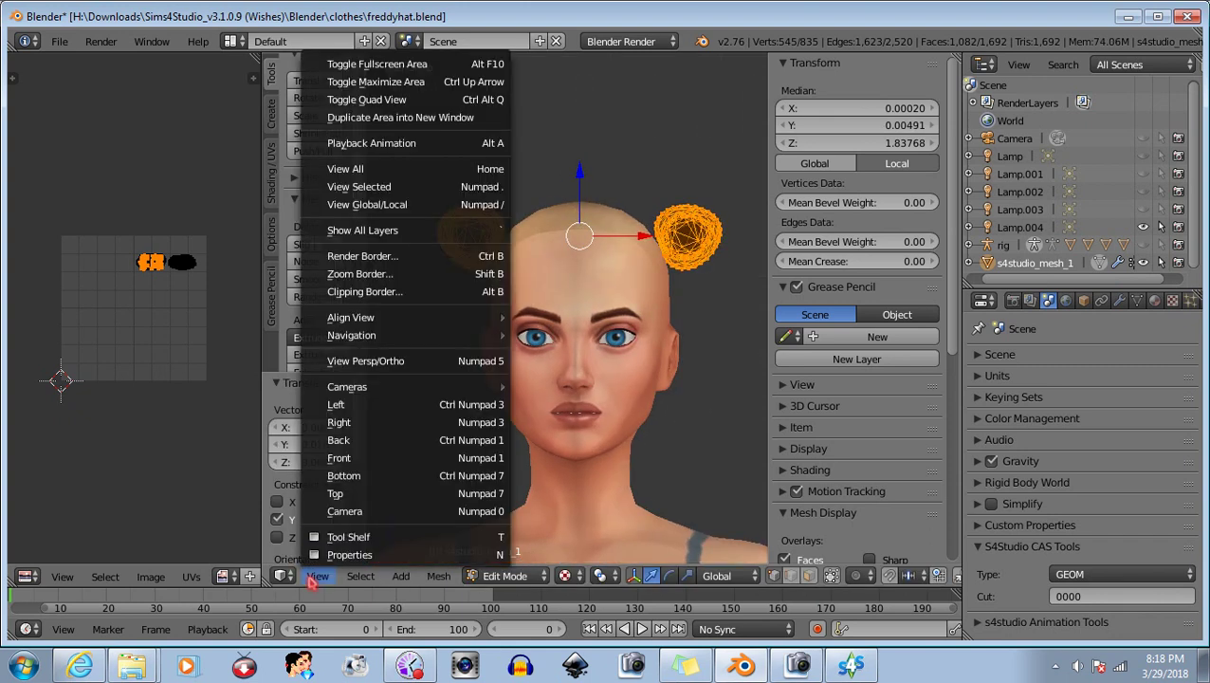
{"action": "left_click", "coordinate": [347, 461]}
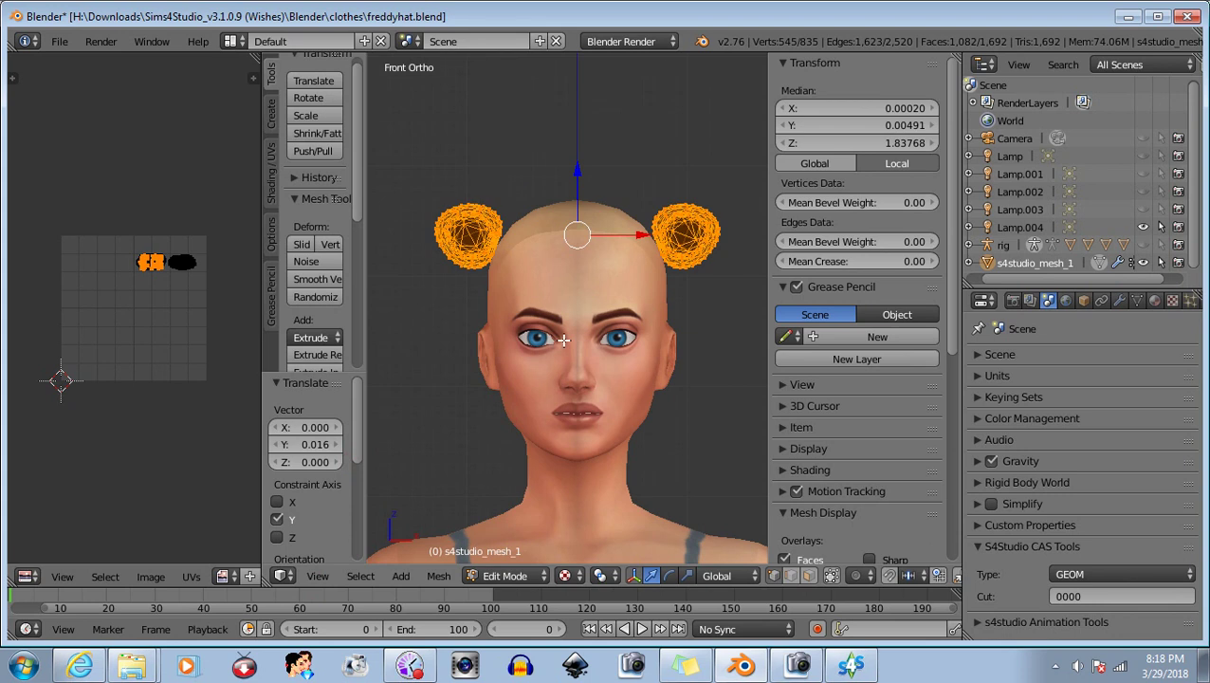
Box-select the left ear alone and adjust its median X position.
{"action": "key", "text": "a"}
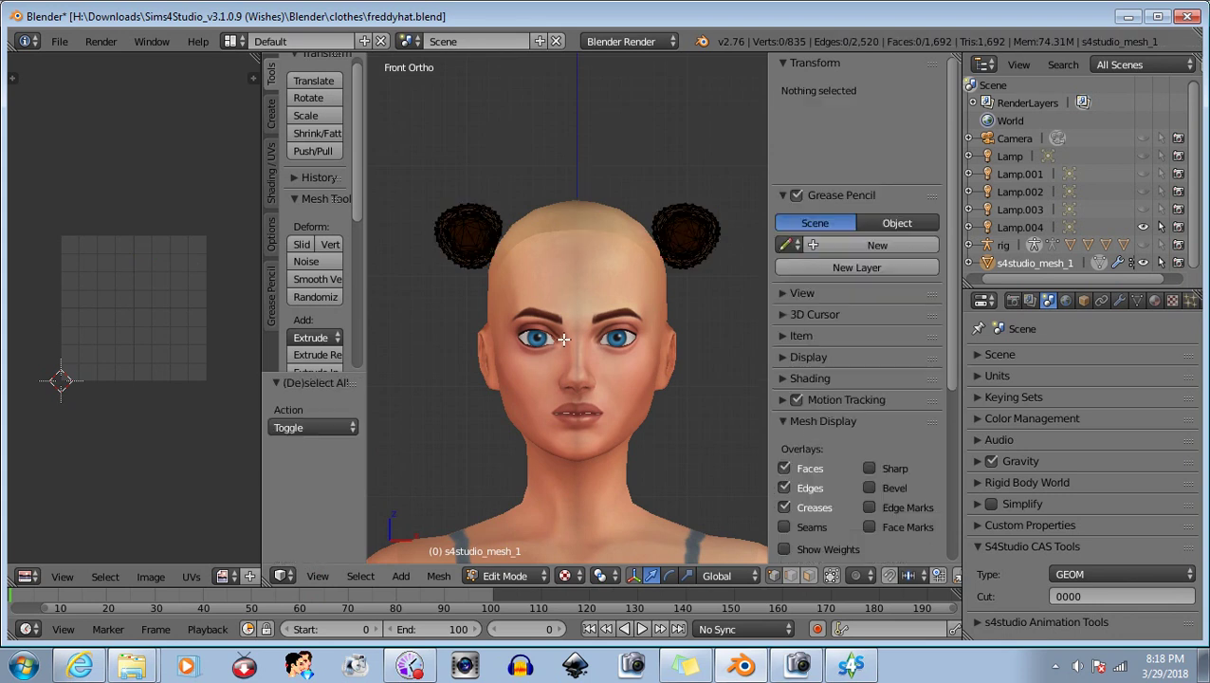
{"action": "key", "text": "b"}
{"action": "left_click_drag", "start_coordinate": [418, 151], "coordinate": [550, 326]}
{"action": "left_click", "coordinate": [858, 108]}
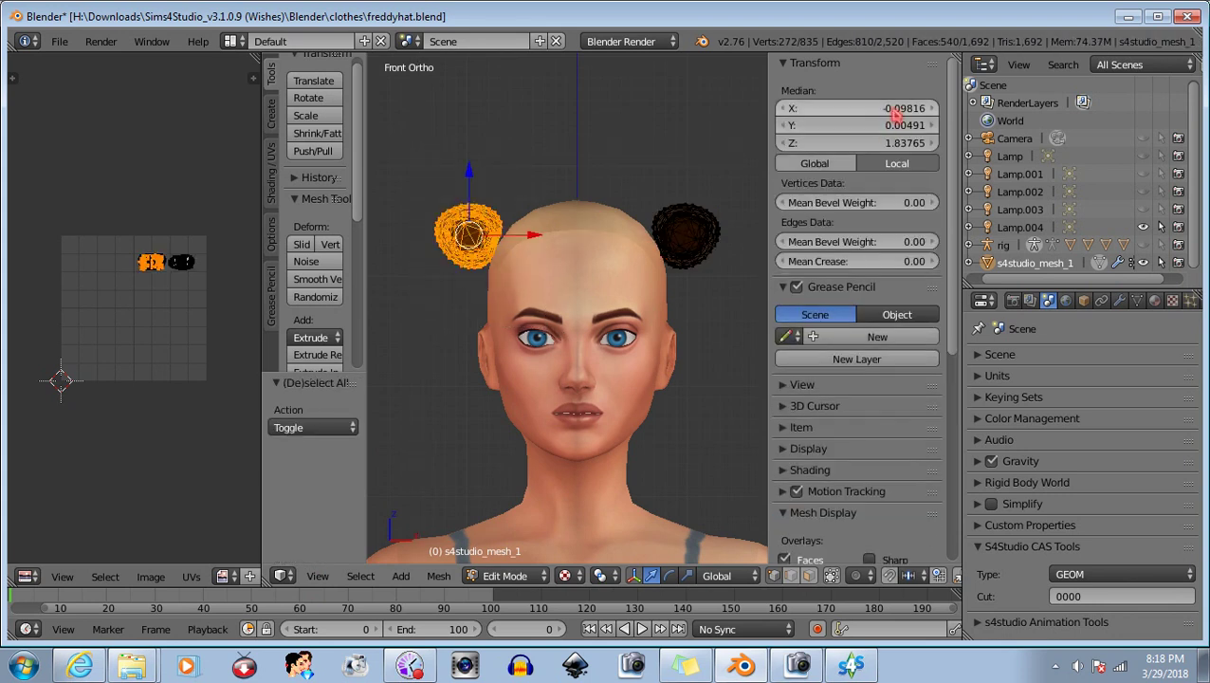
{"action": "key", "text": "Escape"}
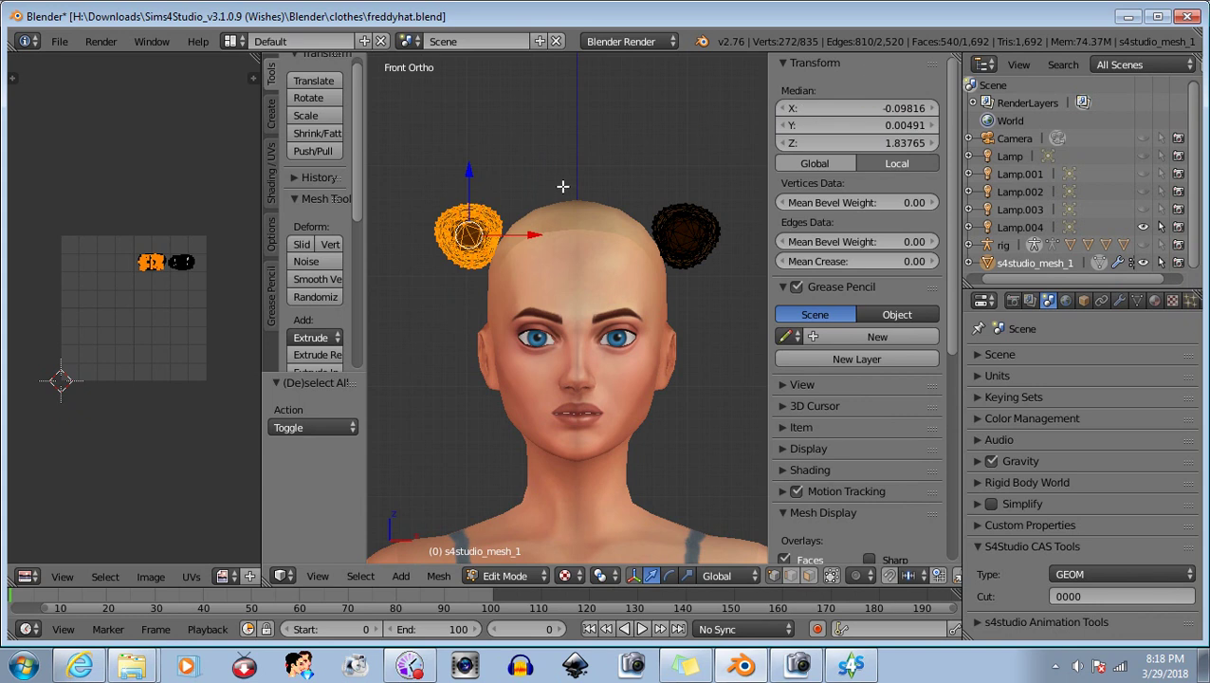
{"action": "left_click_drag", "start_coordinate": [533, 233], "coordinate": [534, 232]}
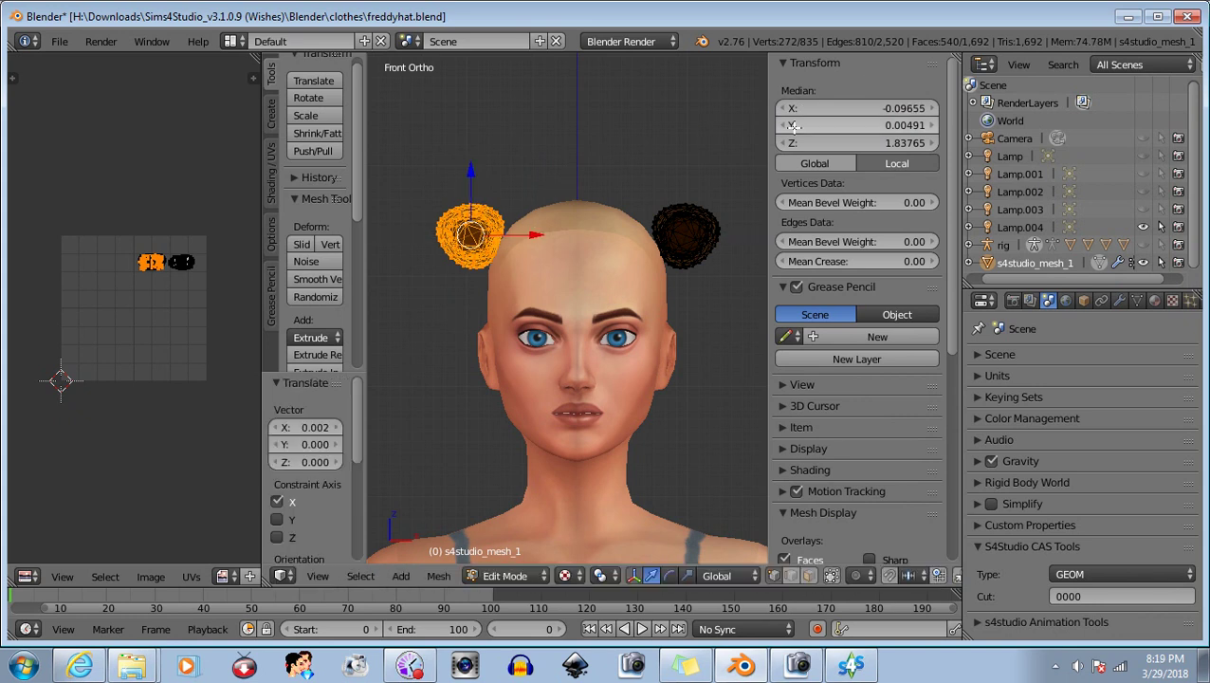
{"action": "left_click", "coordinate": [797, 110]}
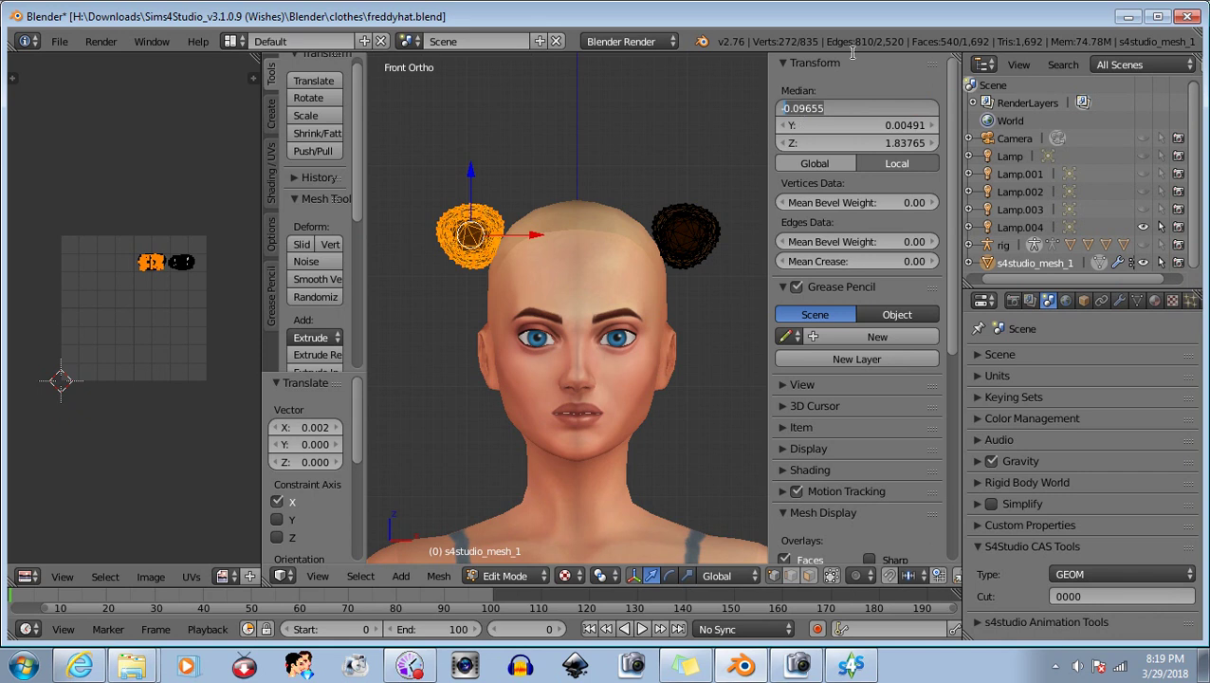
{"action": "key", "text": "Return"}
Box-select the right ear and set its Median X to 0.09655.
{"action": "key", "text": "a"}
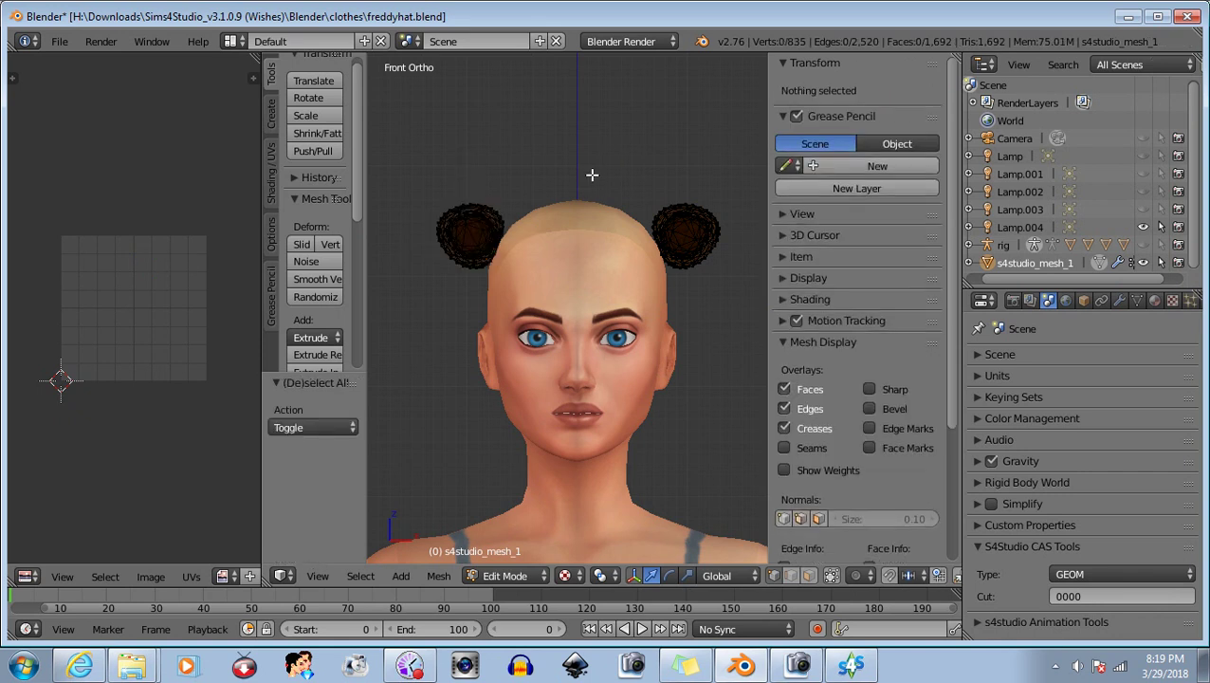
{"action": "key", "text": "b"}
{"action": "left_click_drag", "start_coordinate": [608, 148], "coordinate": [730, 299]}
{"action": "left_click", "coordinate": [886, 108]}
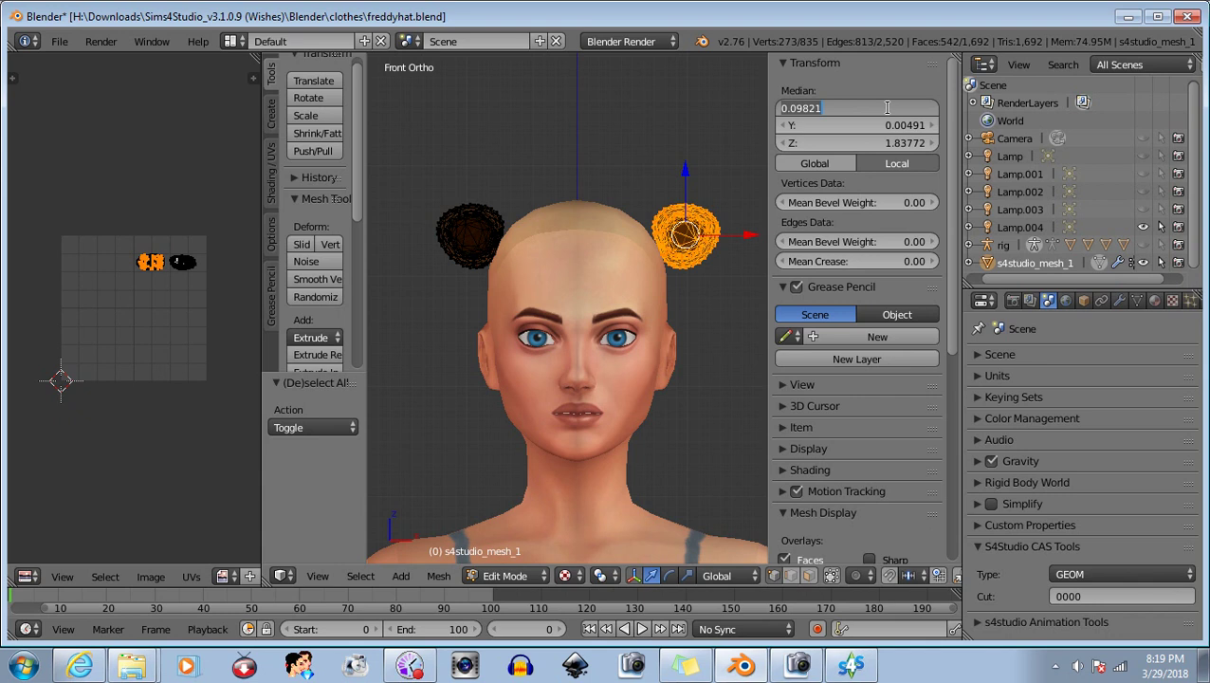
{"action": "type", "text": "0.09655"}
{"action": "key", "text": "Return"}
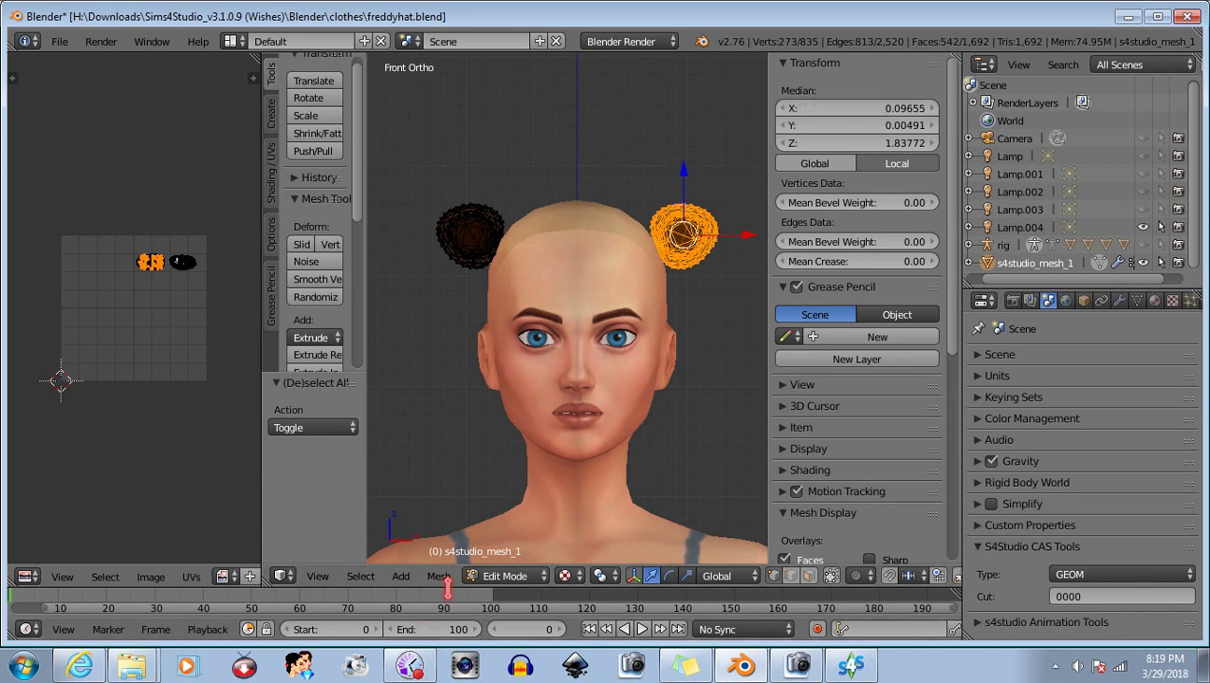
Reveal the hidden top hat and box-select both ears.
{"action": "left_click", "coordinate": [439, 576]}
{"action": "left_click", "coordinate": [622, 111]}
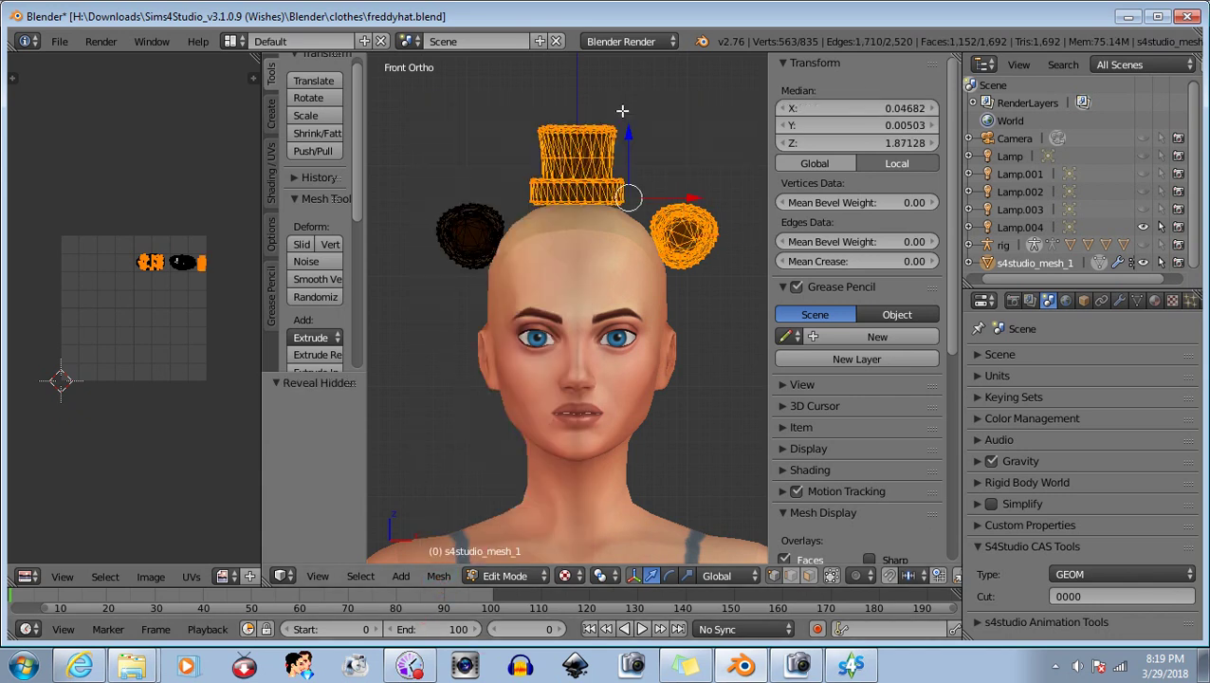
{"action": "key", "text": "a"}
{"action": "key", "text": "a"}
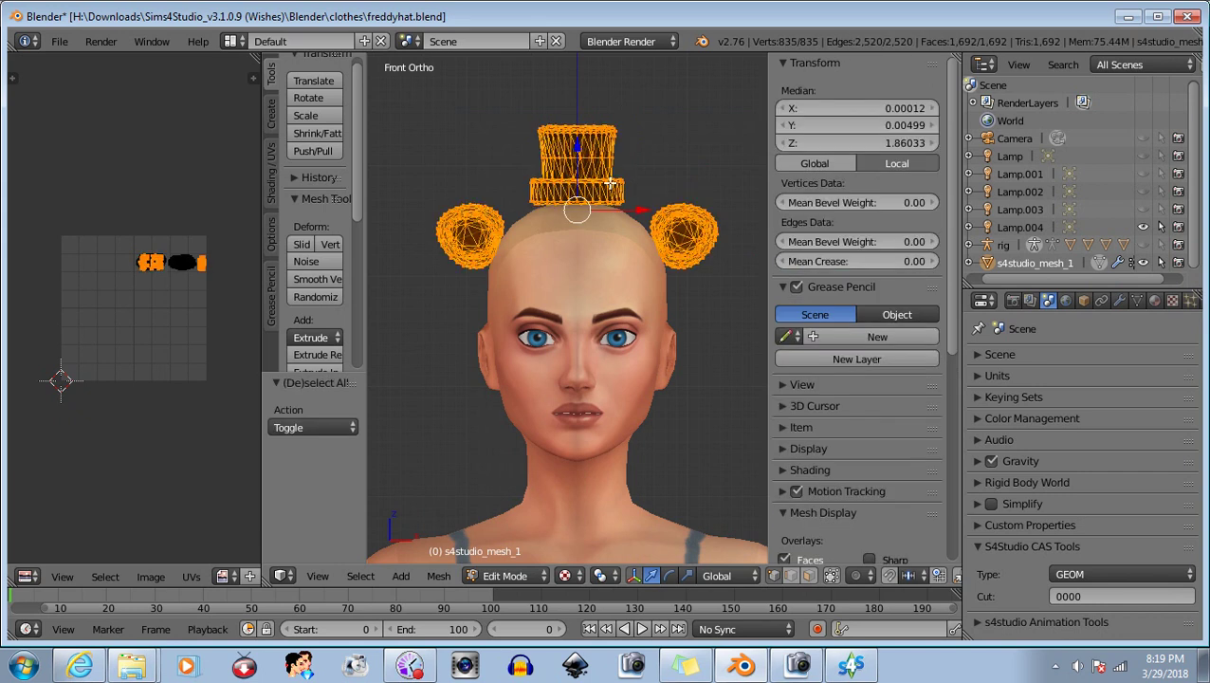
{"action": "key", "text": "a"}
{"action": "key", "text": "b"}
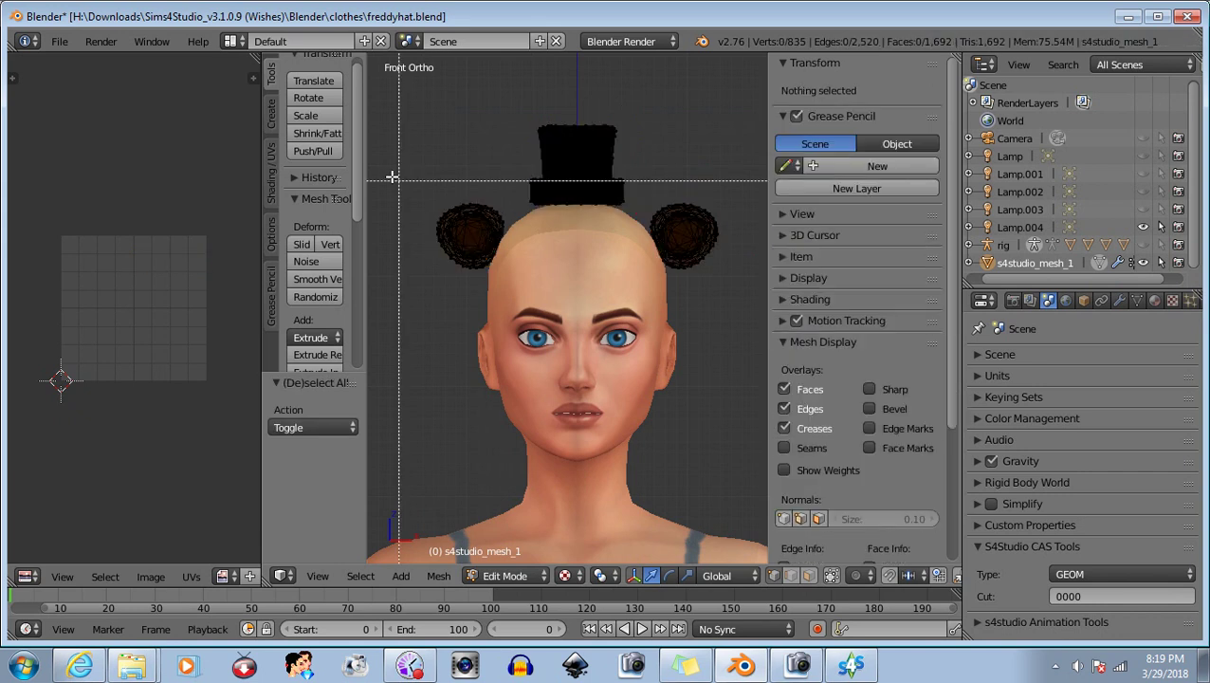
{"action": "left_click_drag", "start_coordinate": [394, 174], "coordinate": [494, 339]}
{"action": "key", "text": "b"}
{"action": "left_click_drag", "start_coordinate": [732, 163], "coordinate": [636, 318]}
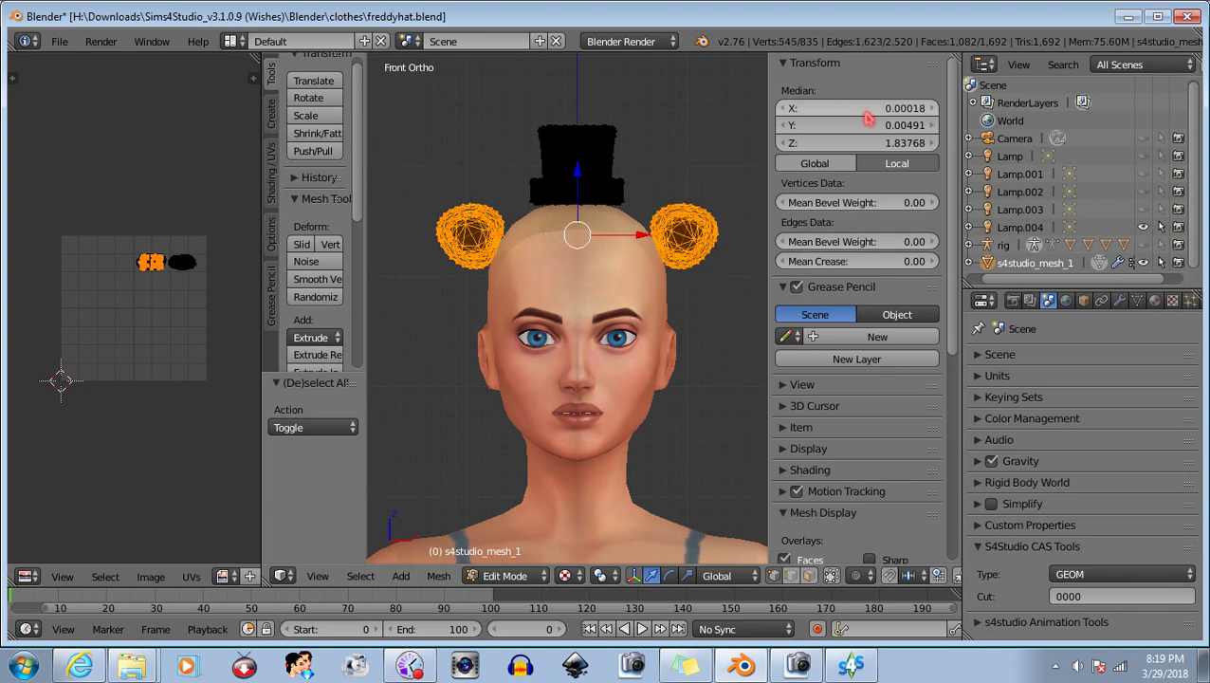
{"action": "scroll", "coordinate": [606, 253], "scroll_direction": "up", "scroll_amount": 1}
{"action": "scroll", "coordinate": [606, 253], "scroll_direction": "up", "scroll_amount": 1}
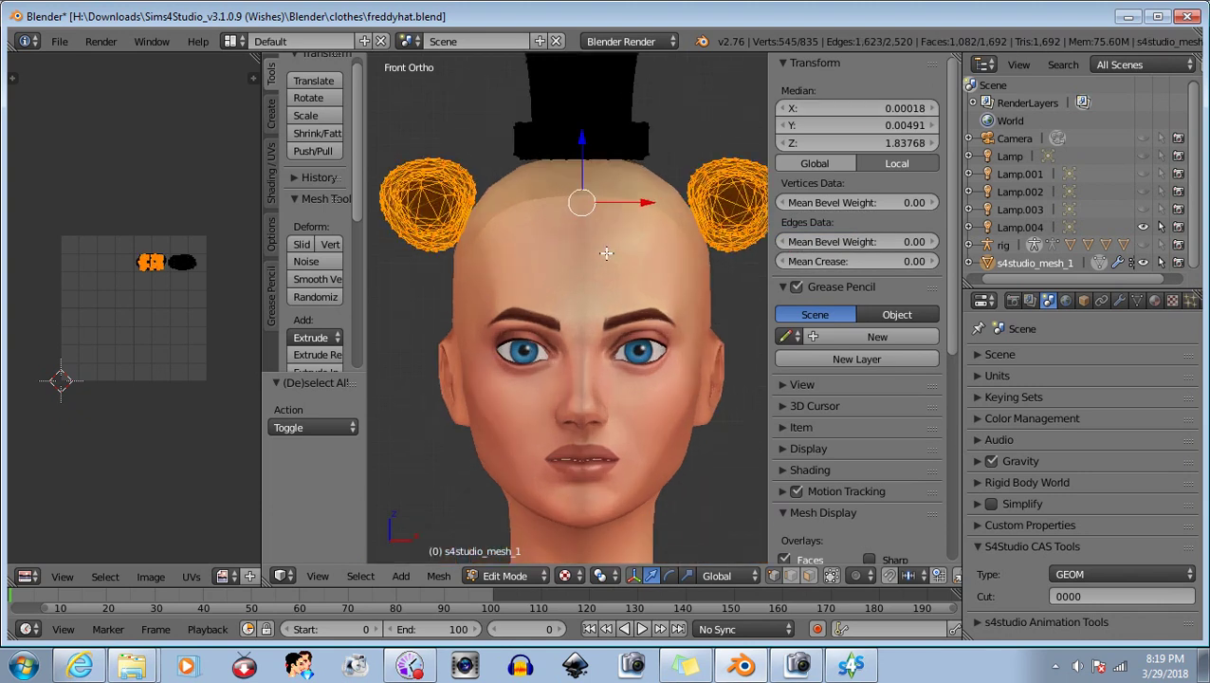
{"action": "scroll", "coordinate": [606, 253], "scroll_direction": "down", "scroll_amount": 1}
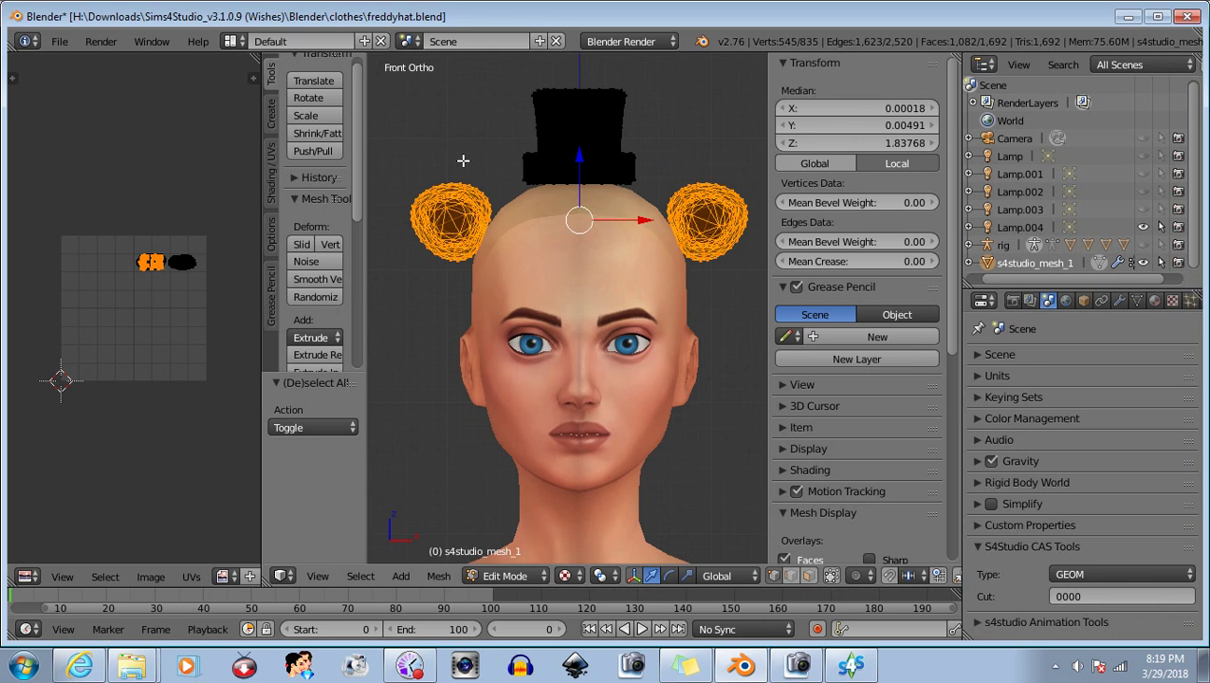
Reselect both ears and set their shared Median X to 0.
{"action": "key", "text": "b"}
{"action": "middle_click_drag", "start_coordinate": [639, 123], "coordinate": [763, 320]}
{"action": "key", "text": "b"}
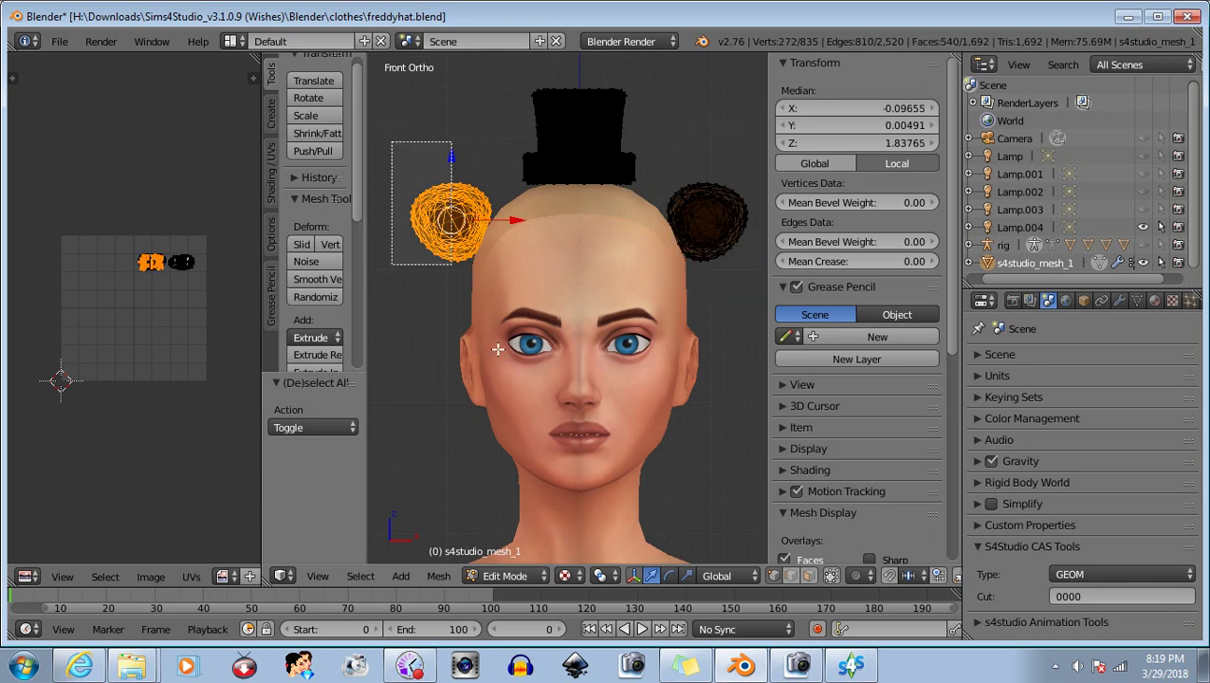
{"action": "left_click_drag", "start_coordinate": [392, 142], "coordinate": [507, 358]}
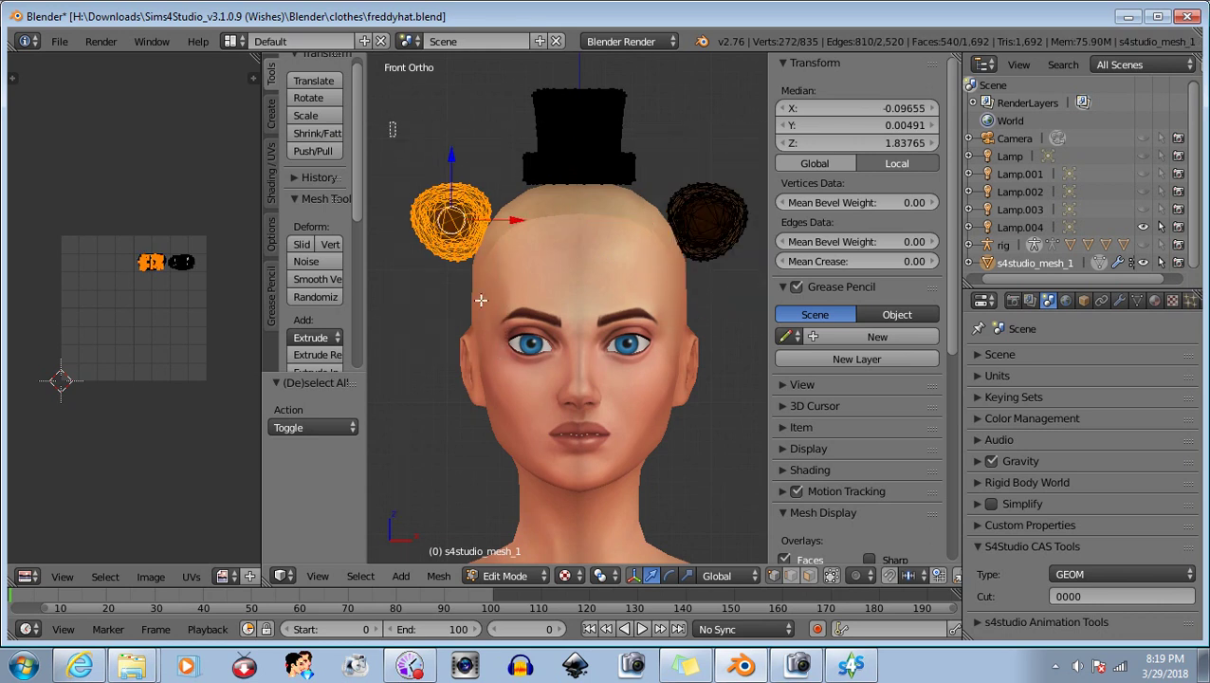
{"action": "key", "text": "a"}
{"action": "key", "text": "b"}
{"action": "left_click_drag", "start_coordinate": [646, 128], "coordinate": [760, 343]}
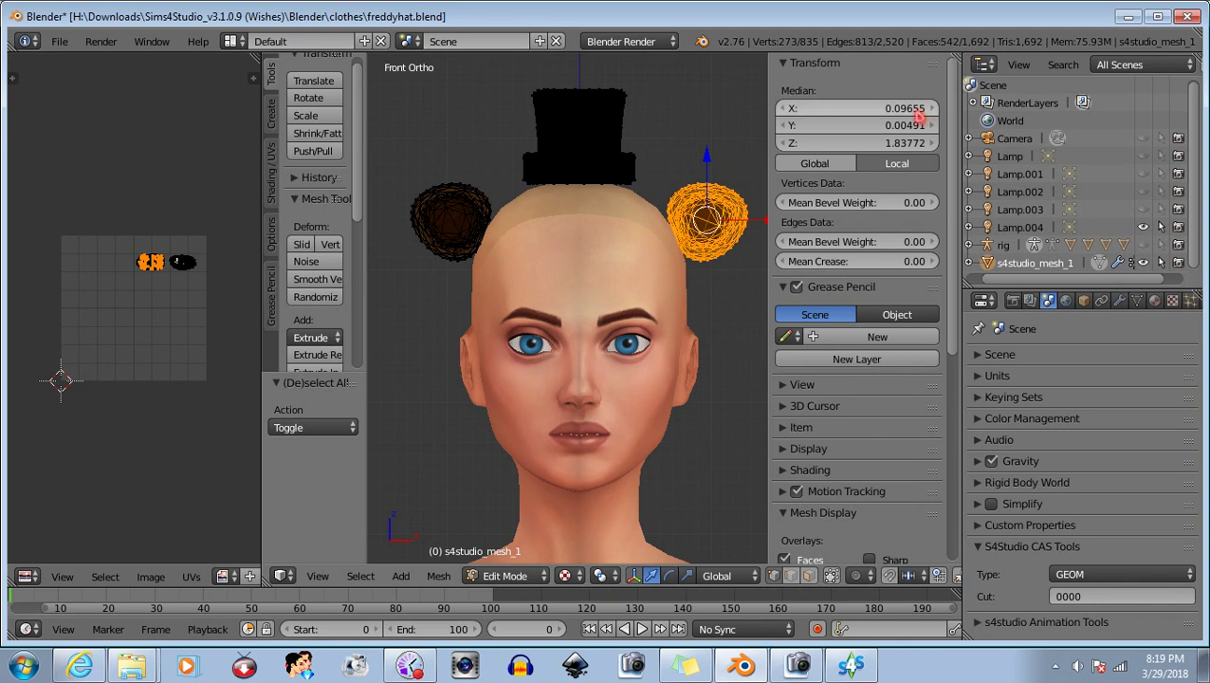
{"action": "key", "text": "b"}
{"action": "left_click_drag", "start_coordinate": [368, 130], "coordinate": [506, 332]}
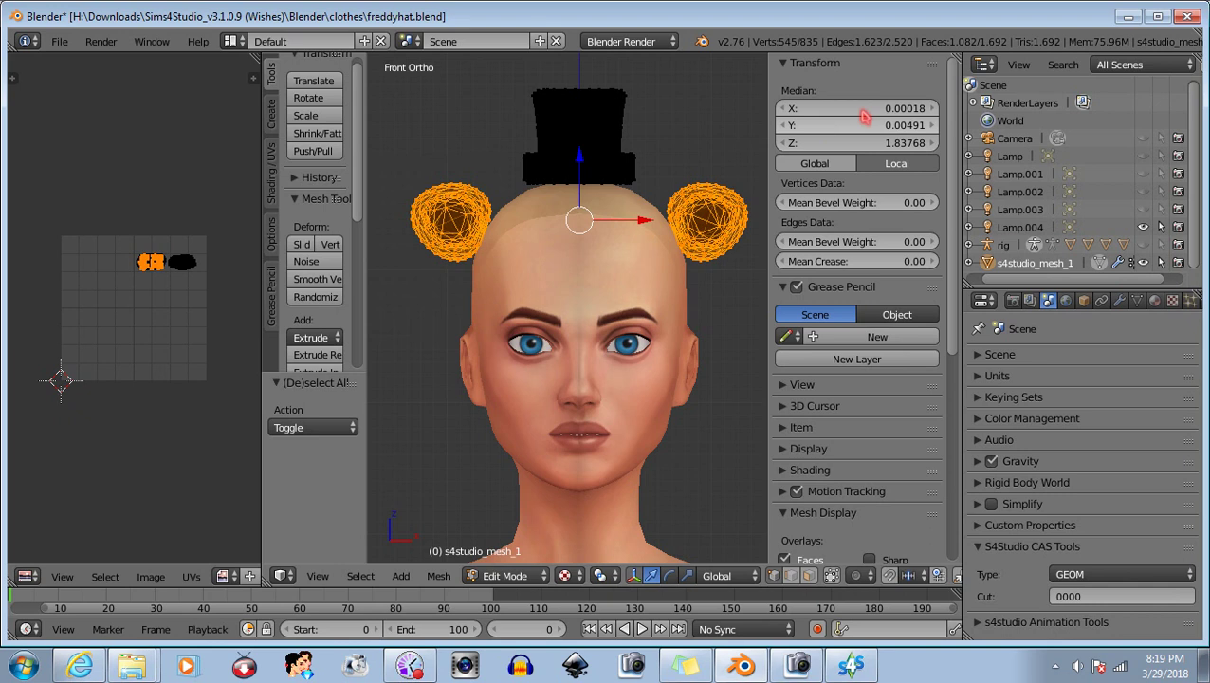
{"action": "left_click", "coordinate": [899, 106]}
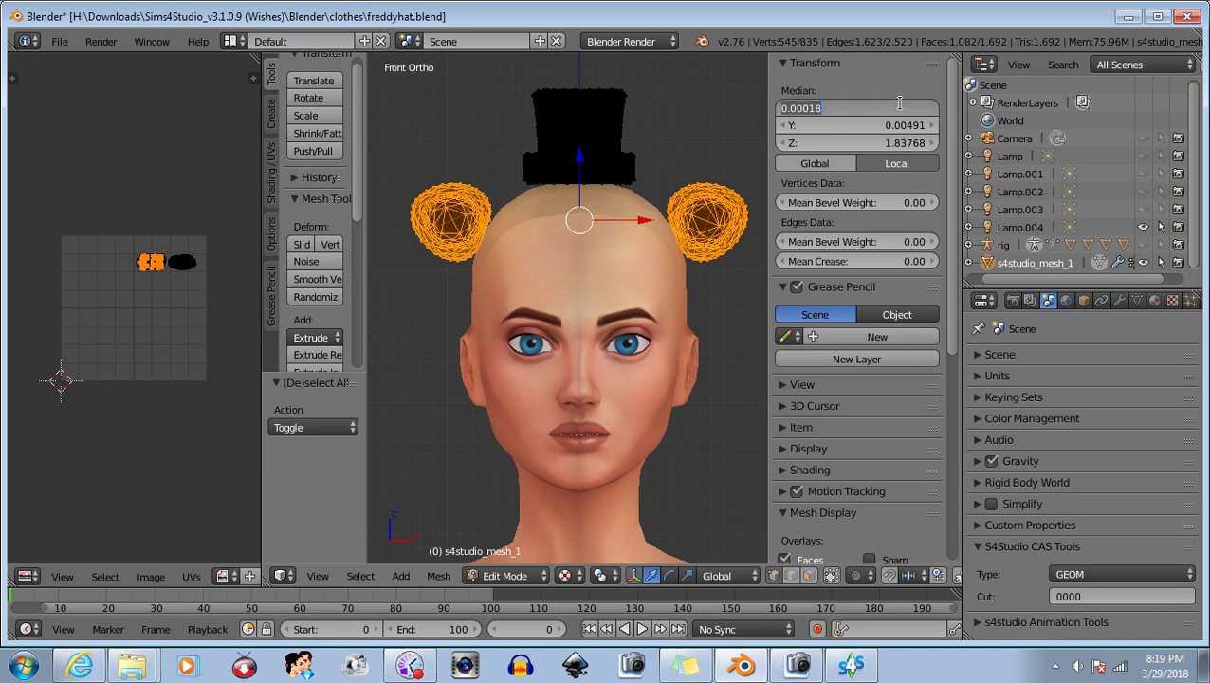
{"action": "type", "text": "0"}
{"action": "key", "text": "Return"}
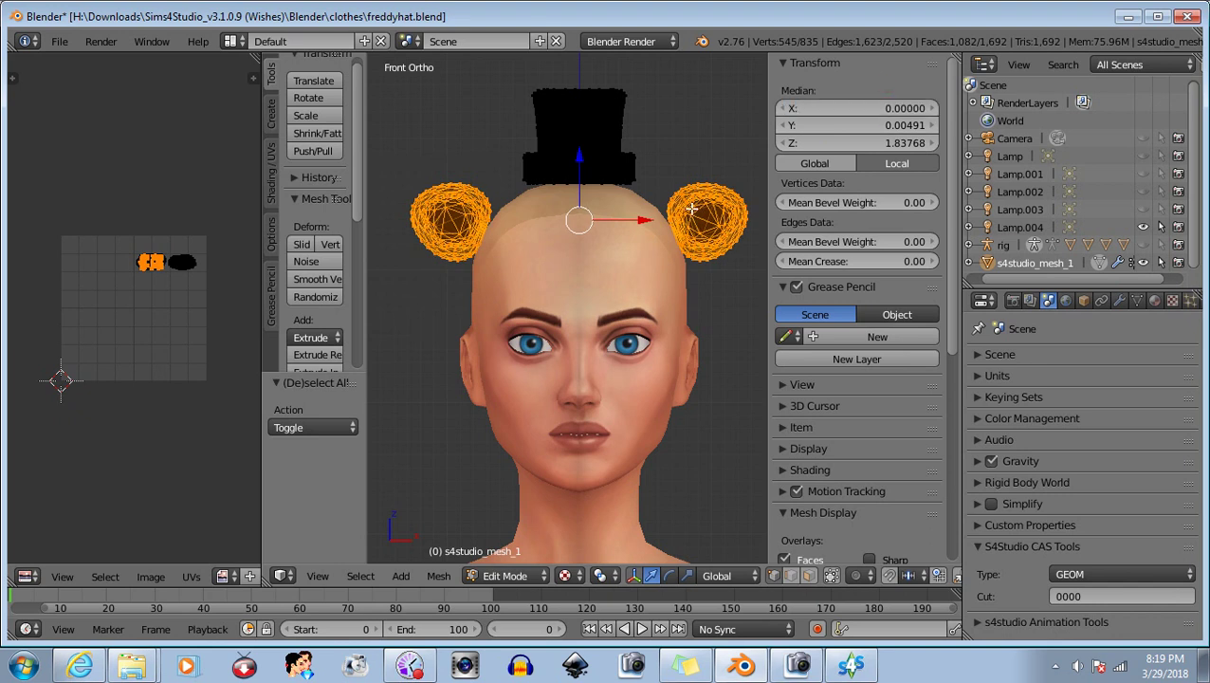
Box-select and deselect the left and right ears individually.
{"action": "key", "text": "a"}
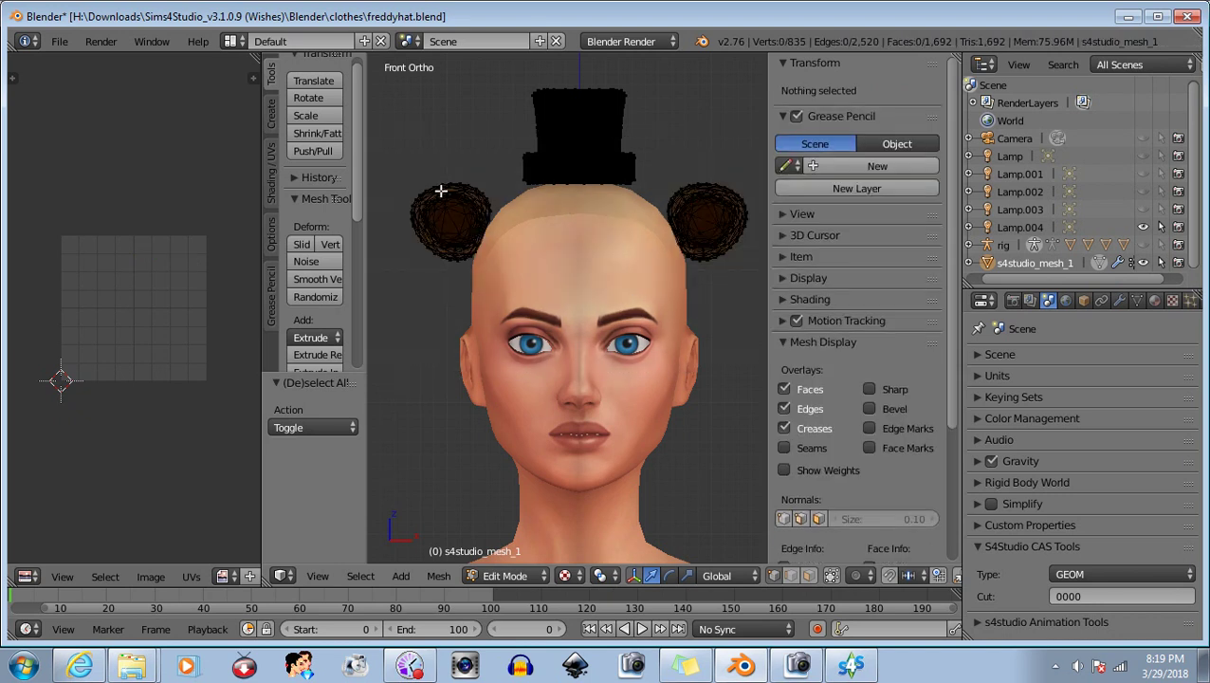
{"action": "left_click_drag", "start_coordinate": [482, 280], "coordinate": [509, 315]}
{"action": "key", "text": "b"}
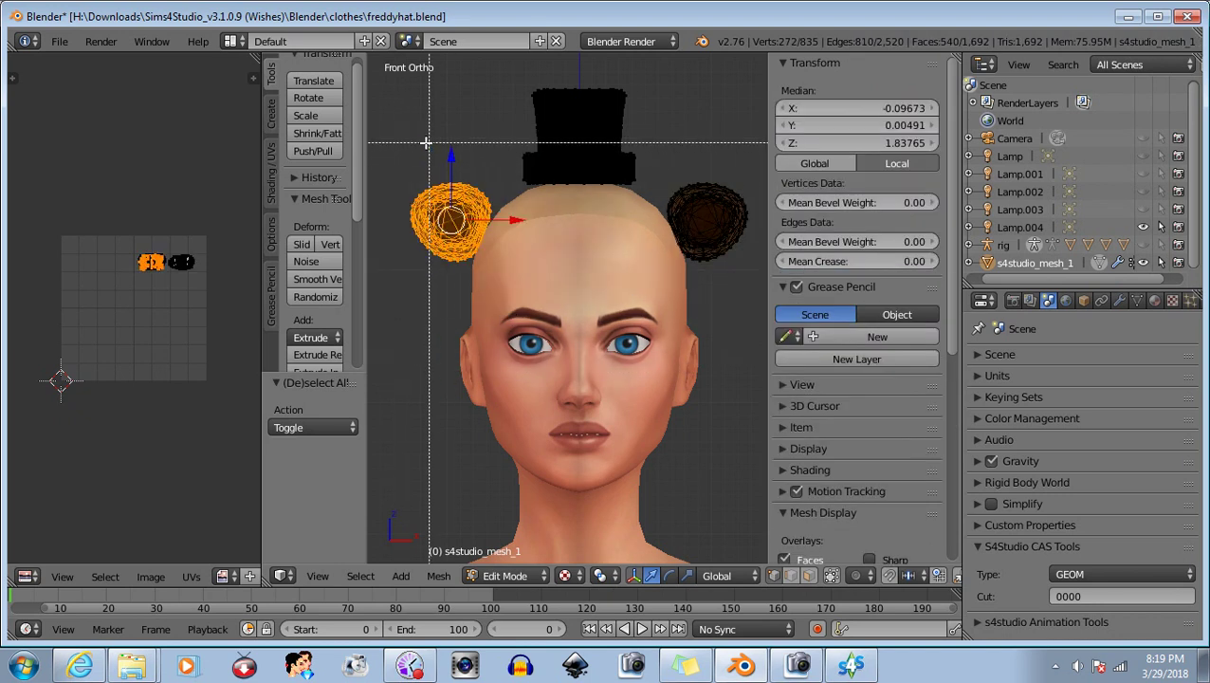
{"action": "middle_click_drag", "start_coordinate": [414, 139], "coordinate": [540, 328]}
{"action": "key", "text": "b"}
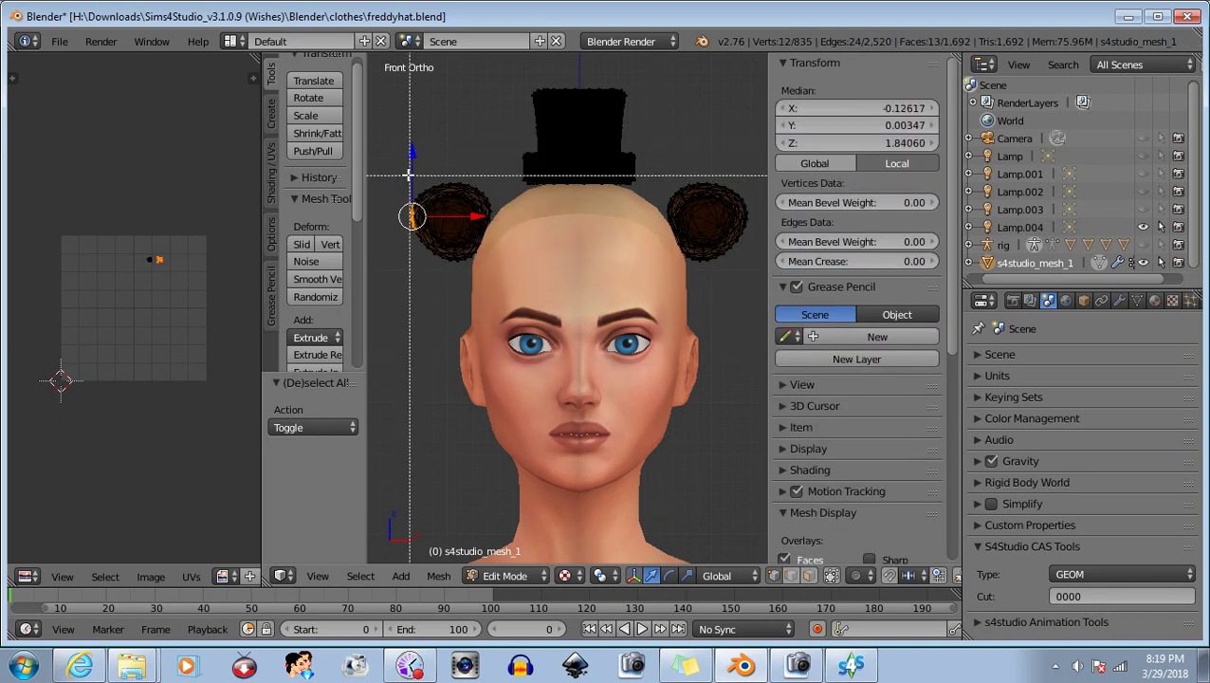
{"action": "middle_click_drag", "start_coordinate": [409, 195], "coordinate": [477, 341]}
{"action": "key", "text": "b"}
{"action": "left_click_drag", "start_coordinate": [650, 133], "coordinate": [769, 318]}
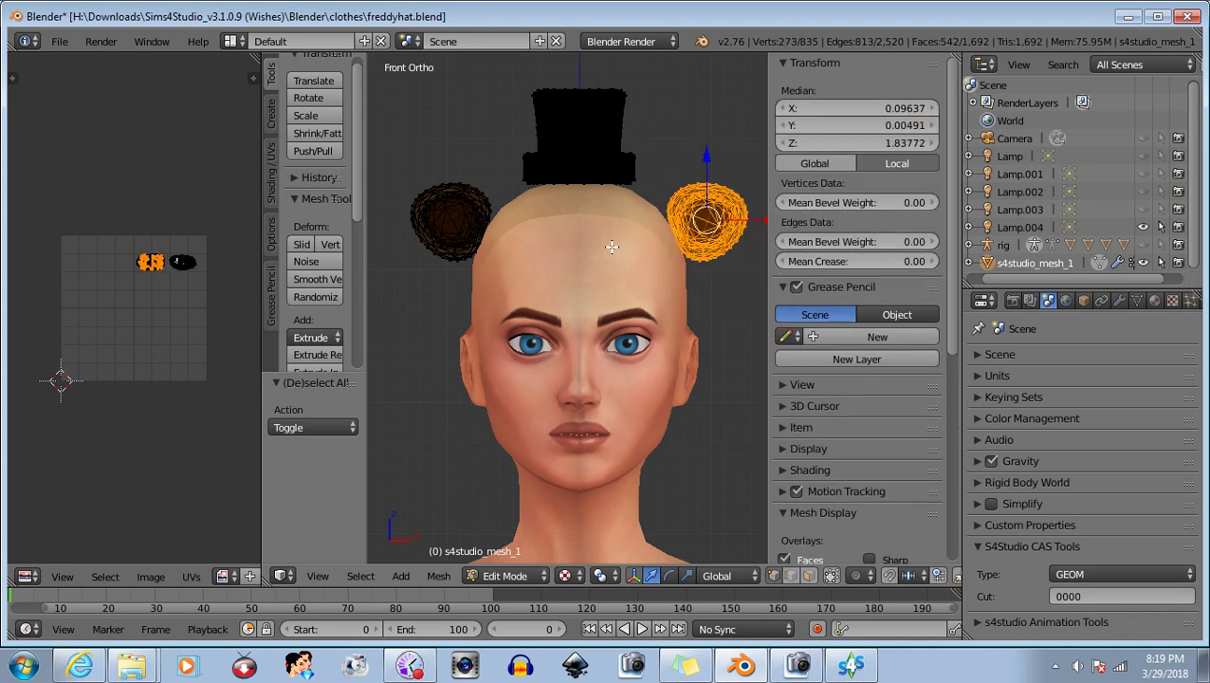
{"action": "key", "text": "a"}
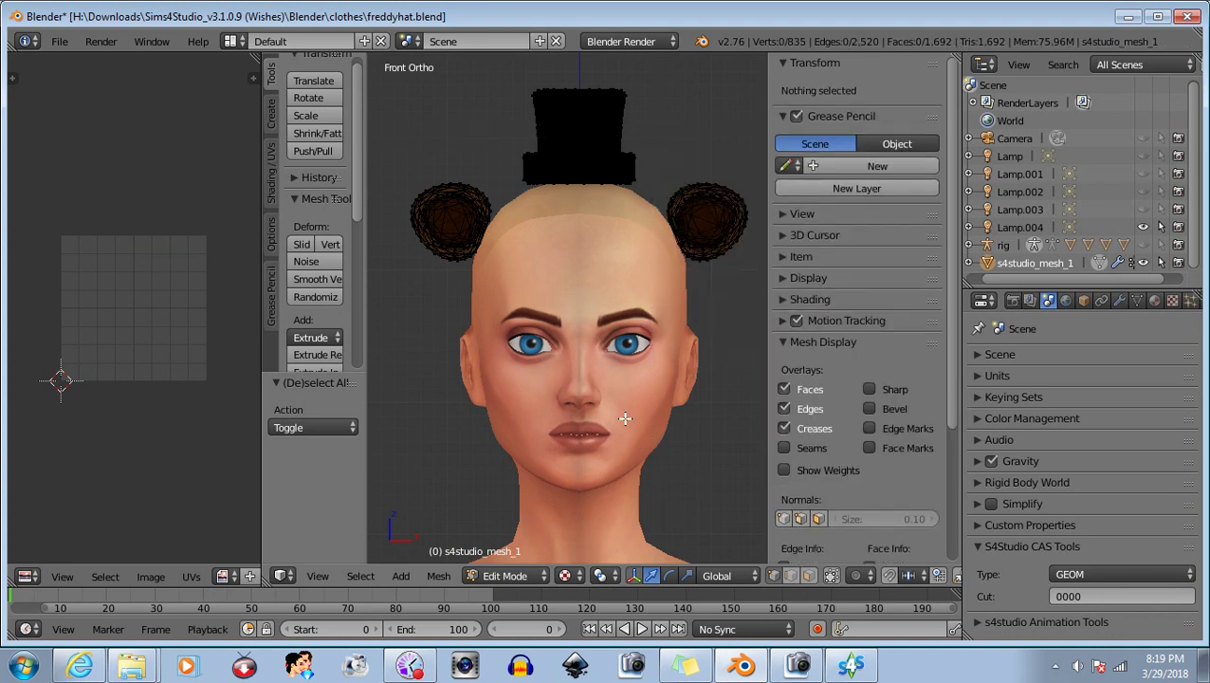
{"action": "scroll", "coordinate": [607, 403], "scroll_direction": "down", "scroll_amount": 1}
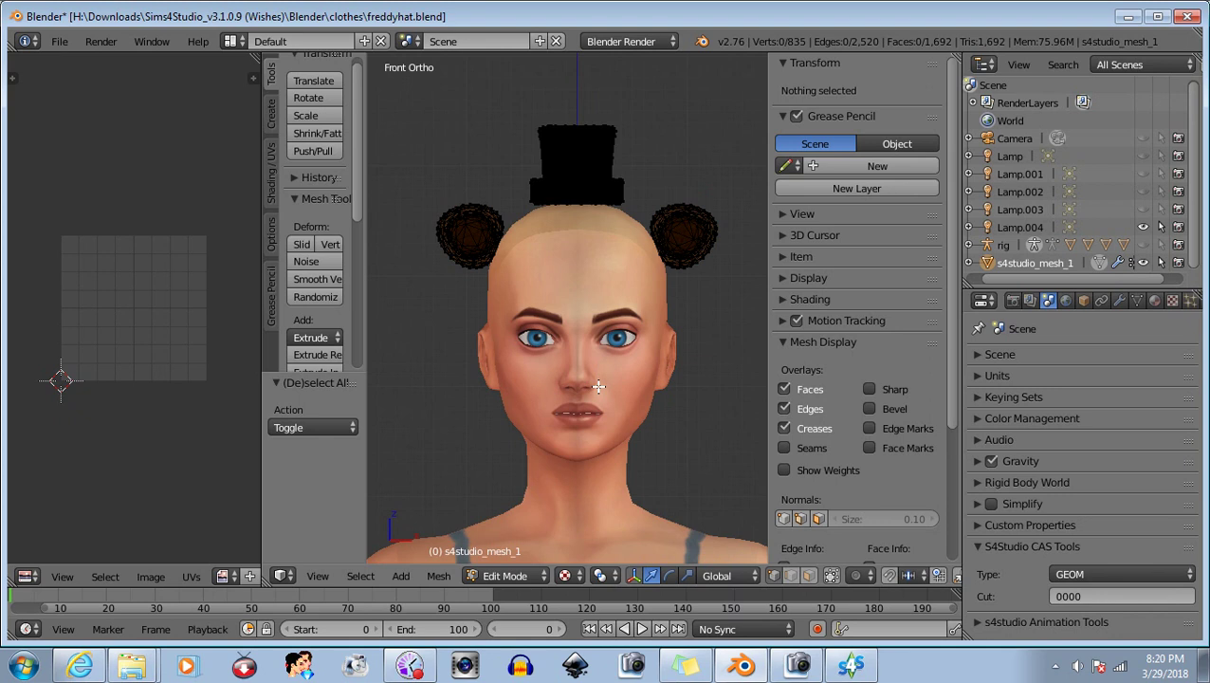
Undo back to both ears selected, then box-select the top hat alone.
{"action": "key", "text": "ctrl+z"}
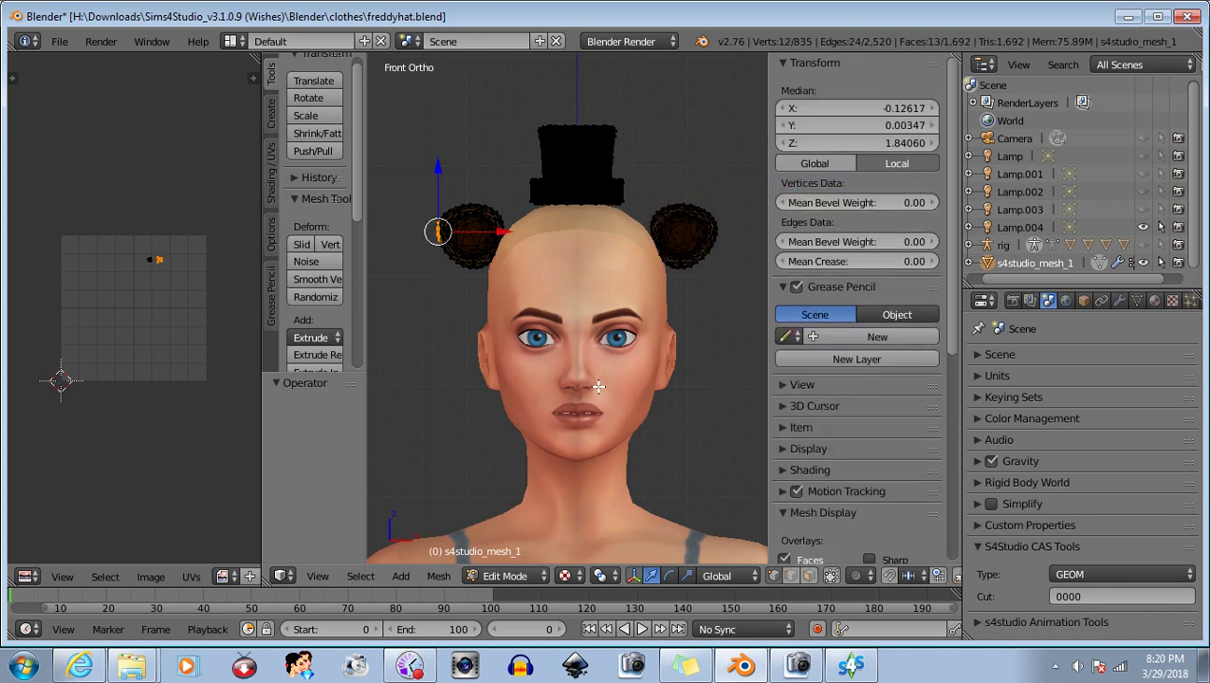
{"action": "key", "text": "ctrl+z"}
{"action": "key", "text": "ctrl+z"}
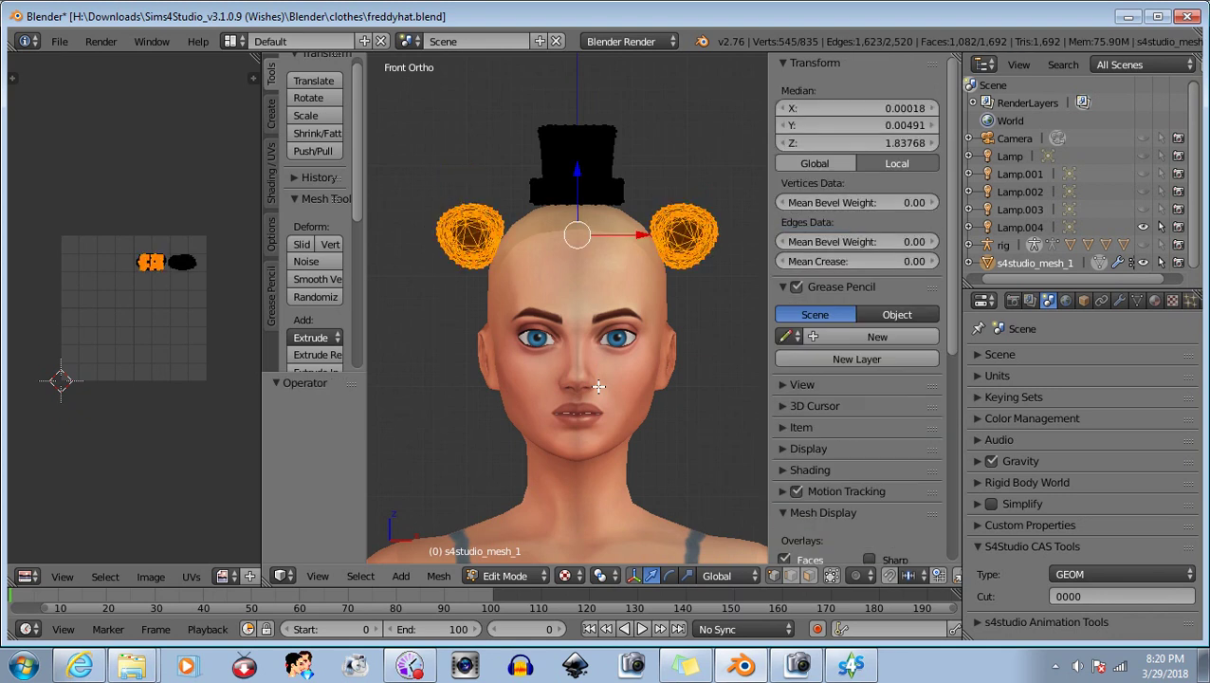
{"action": "key", "text": "a"}
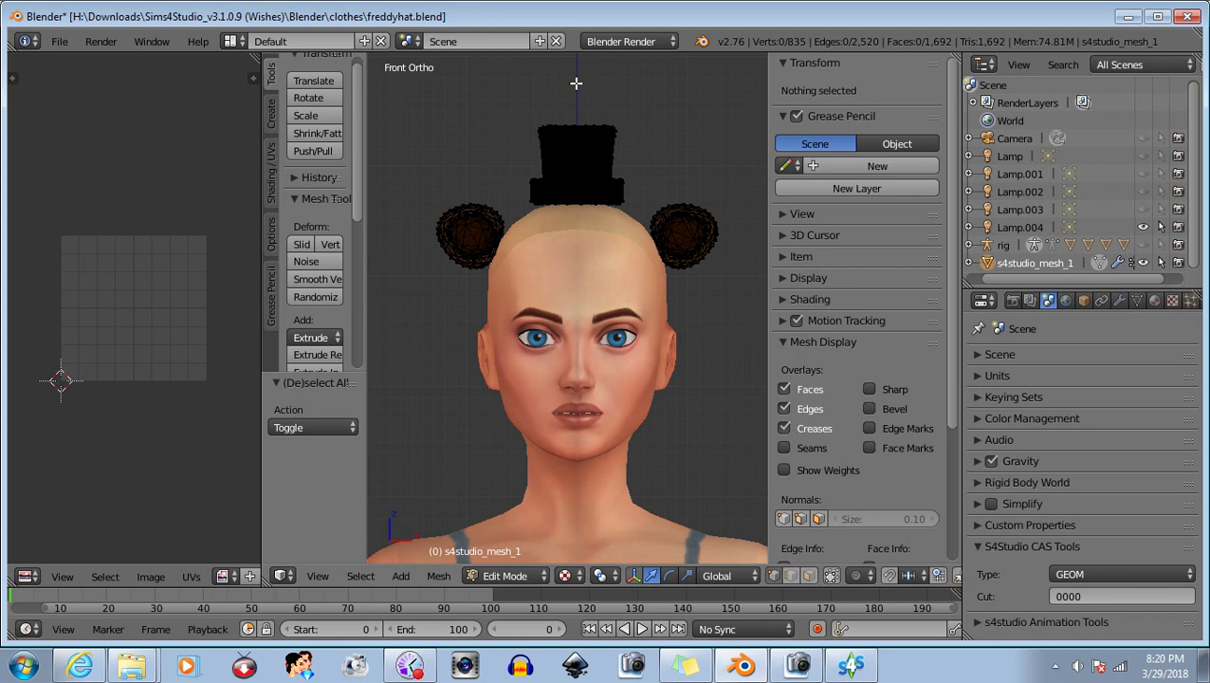
{"action": "key", "text": "b"}
{"action": "left_click_drag", "start_coordinate": [512, 89], "coordinate": [647, 237]}
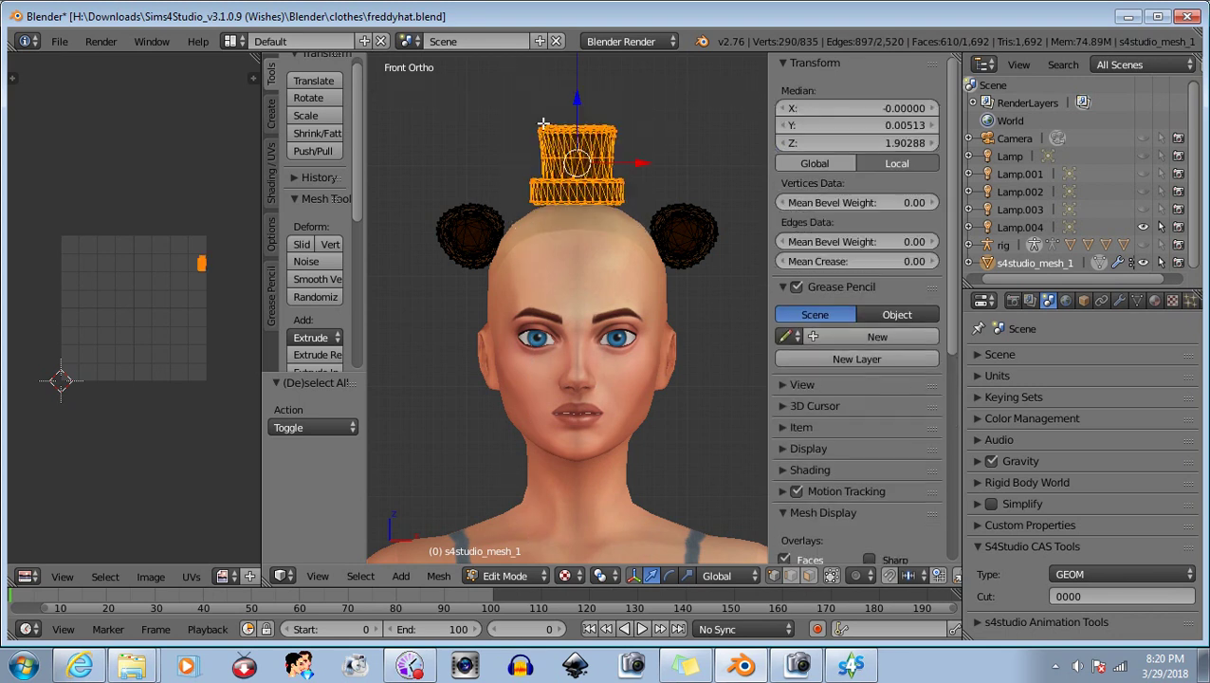
{"action": "key", "text": "a"}
{"action": "key", "text": "b"}
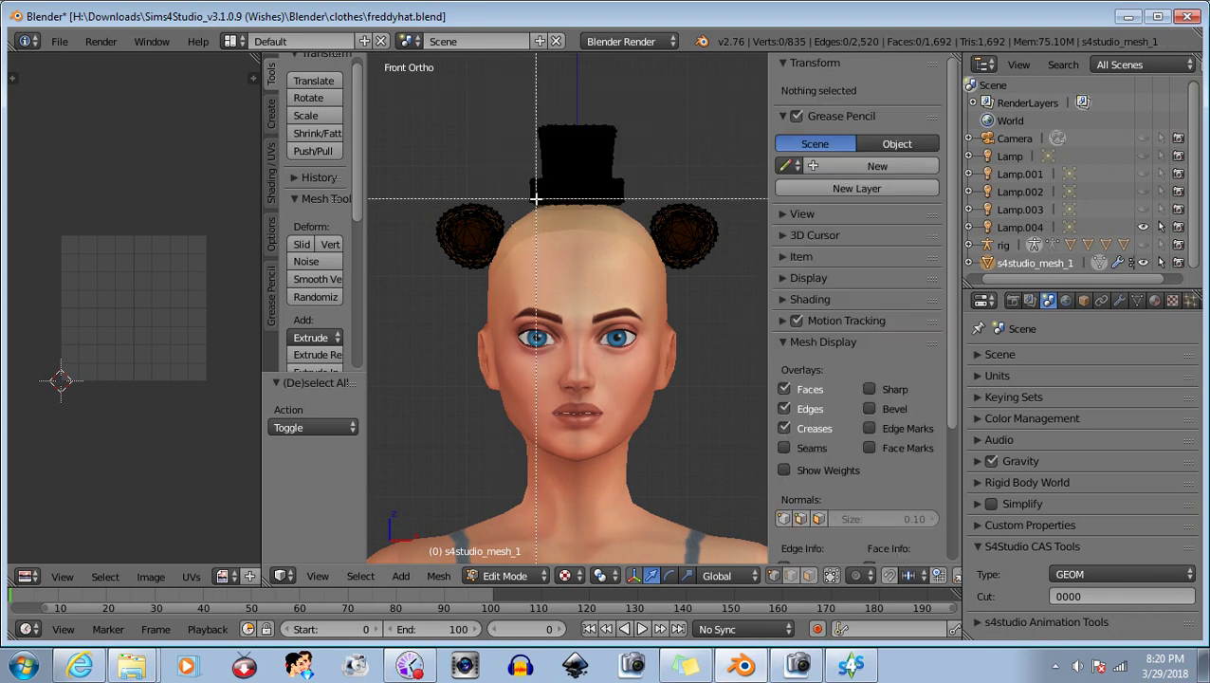
{"action": "key", "text": "Escape"}
Move the whole hat-and-ears mesh down 0.000807 along Z and return to Object Mode.
{"action": "key", "text": "a"}
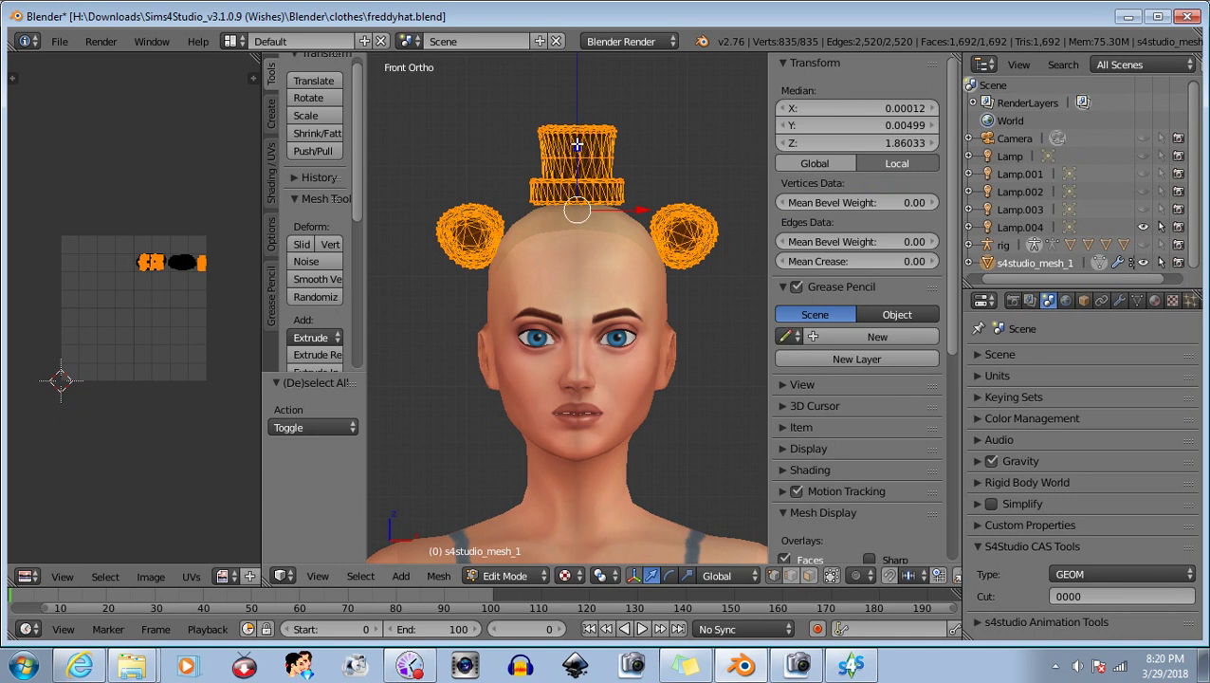
{"action": "key", "text": "g"}
{"action": "left_click", "coordinate": [577, 143]}
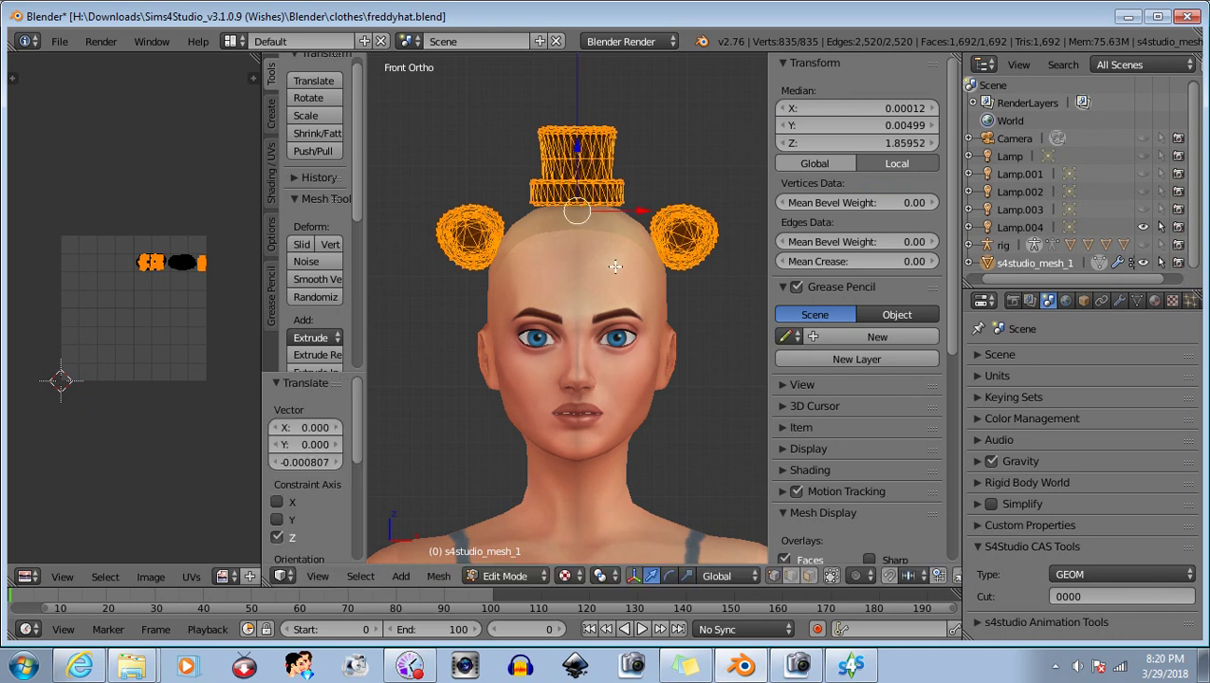
{"action": "key", "text": "a"}
{"action": "left_click", "coordinate": [511, 576]}
{"action": "left_click", "coordinate": [512, 567]}
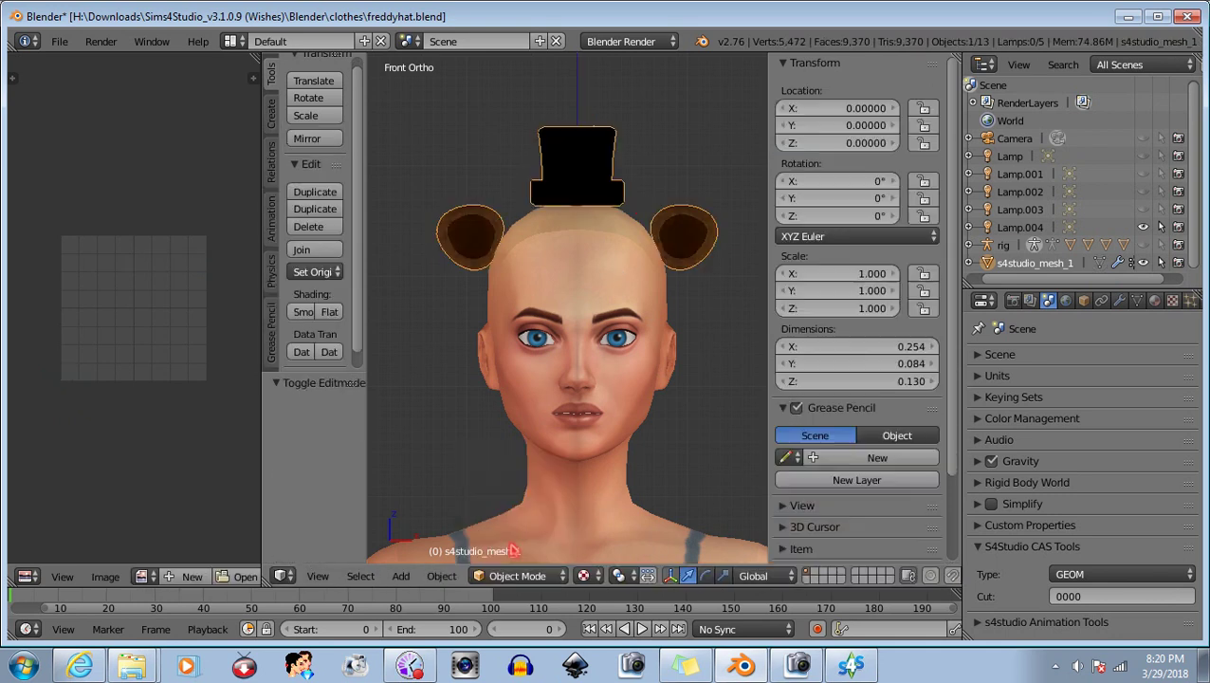
{"action": "left_click", "coordinate": [59, 42]}
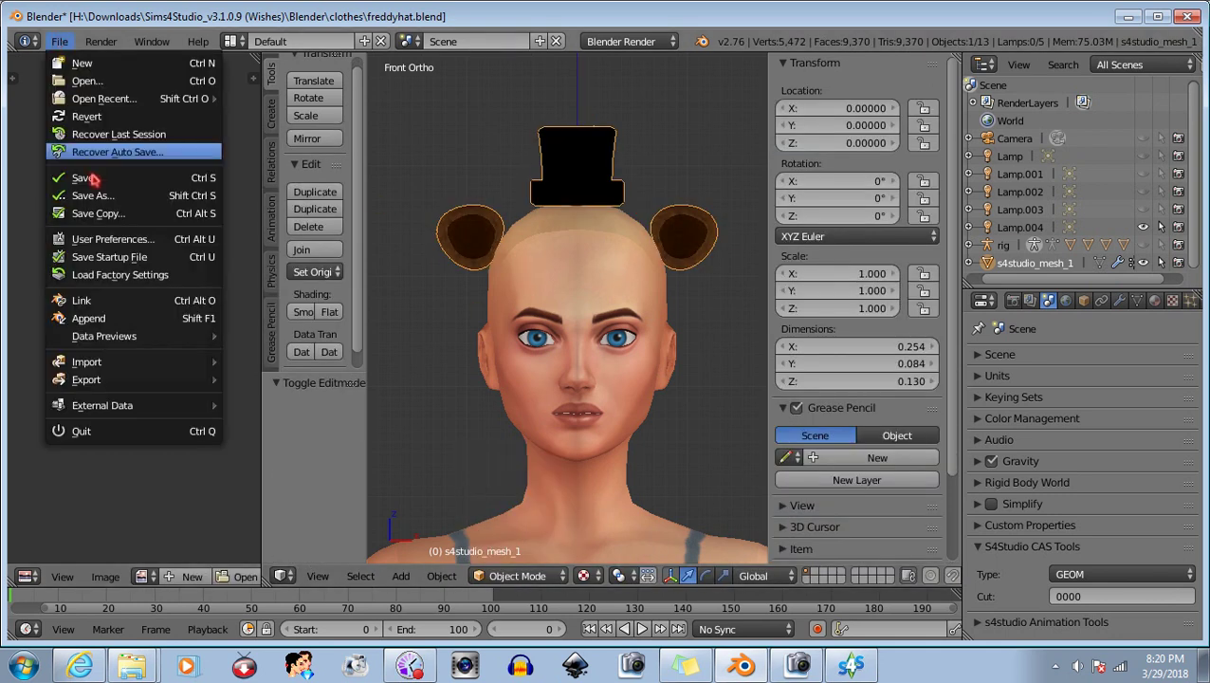
Save the Blender file and start a mesh import, browsing to Blender\clothes before cancelling.
{"action": "key", "text": "Return"}
{"action": "left_click", "coordinate": [851, 664]}
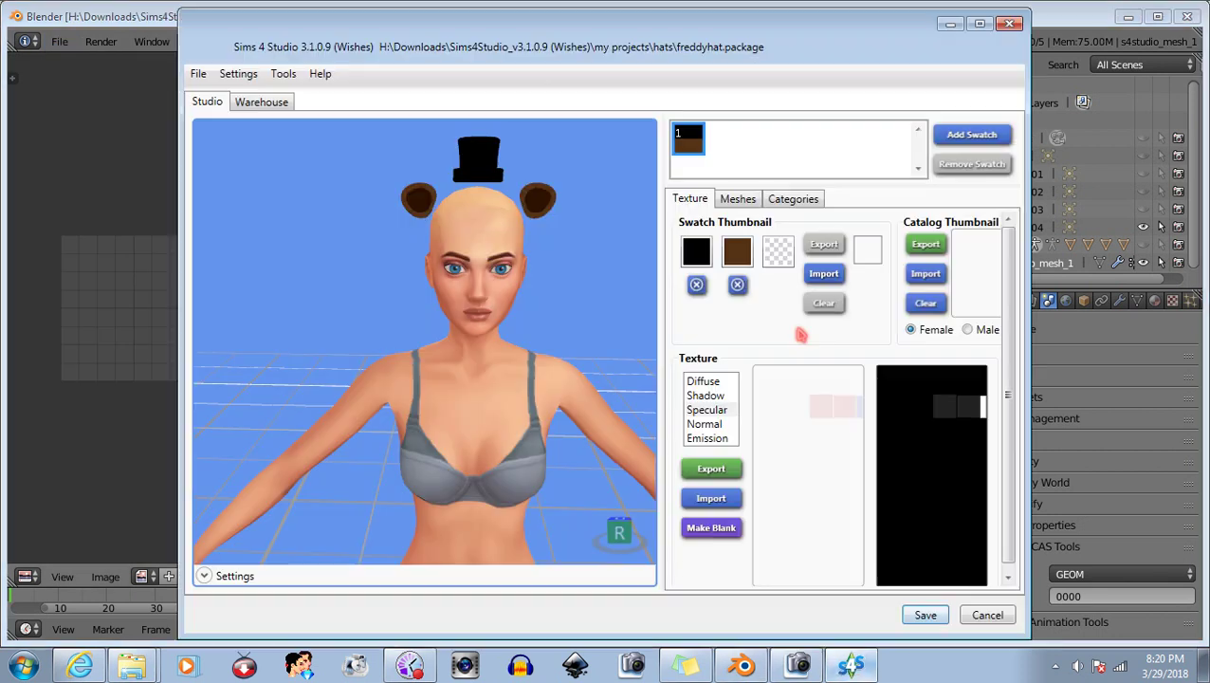
{"action": "left_click", "coordinate": [738, 199]}
{"action": "left_click", "coordinate": [820, 343]}
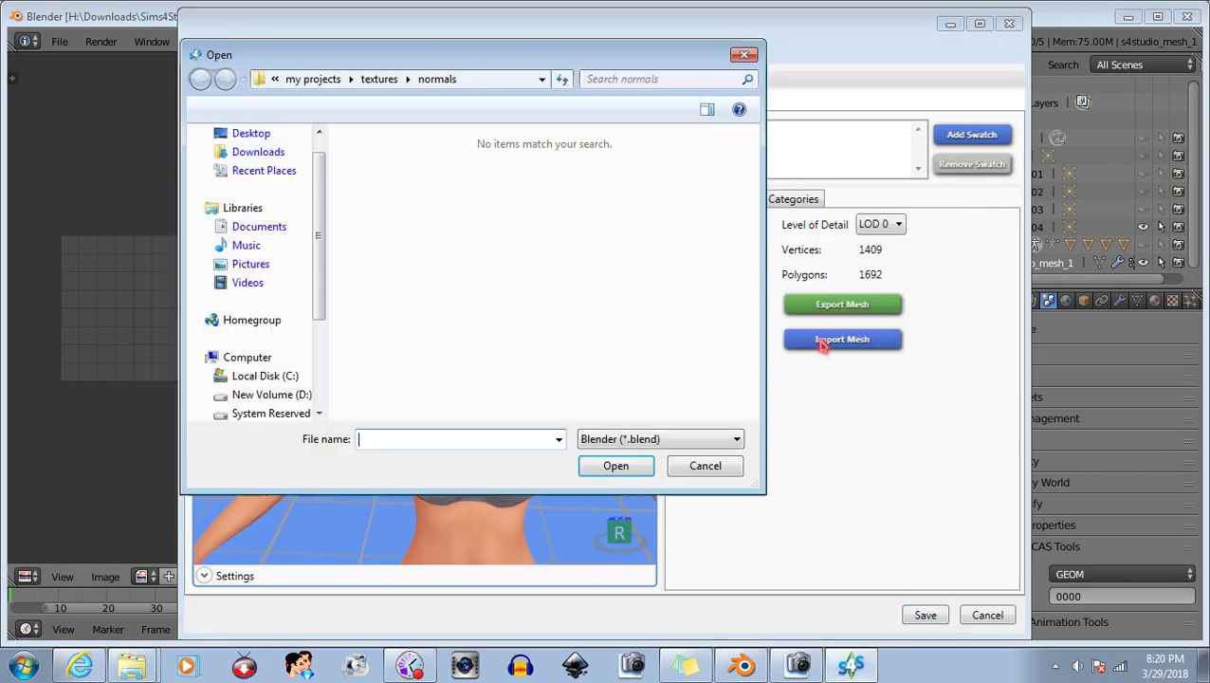
{"action": "left_click", "coordinate": [275, 78]}
{"action": "left_click", "coordinate": [284, 99]}
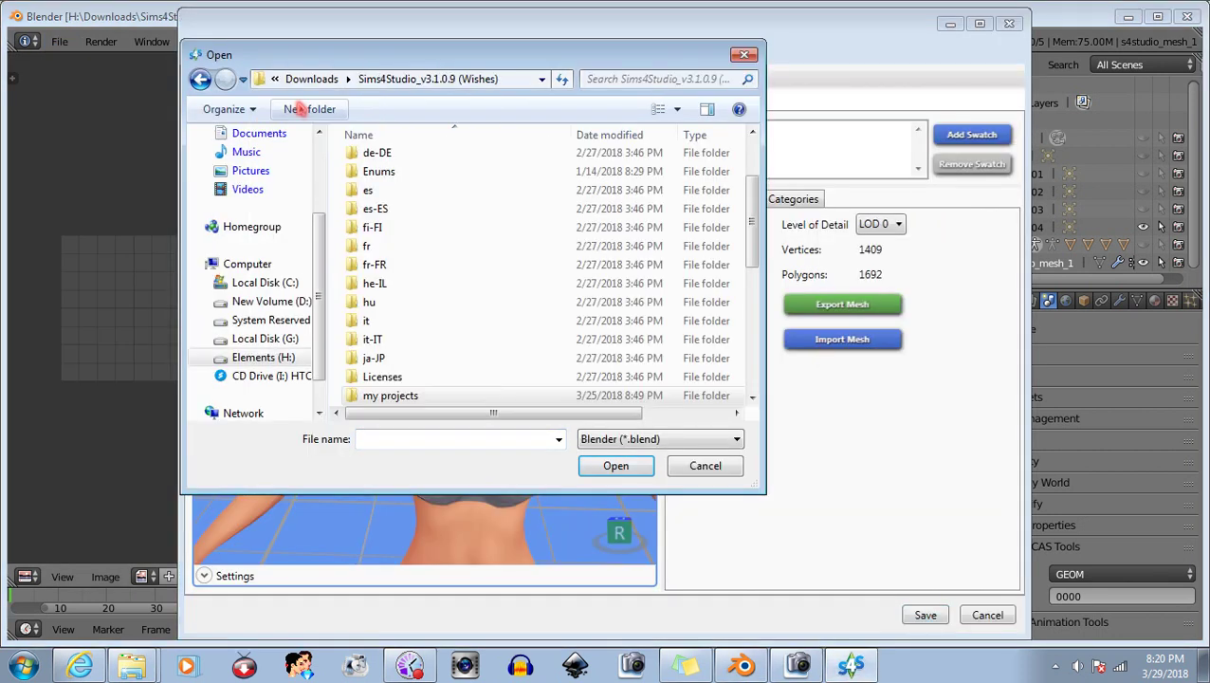
{"action": "left_click_drag", "start_coordinate": [751, 212], "coordinate": [750, 155]}
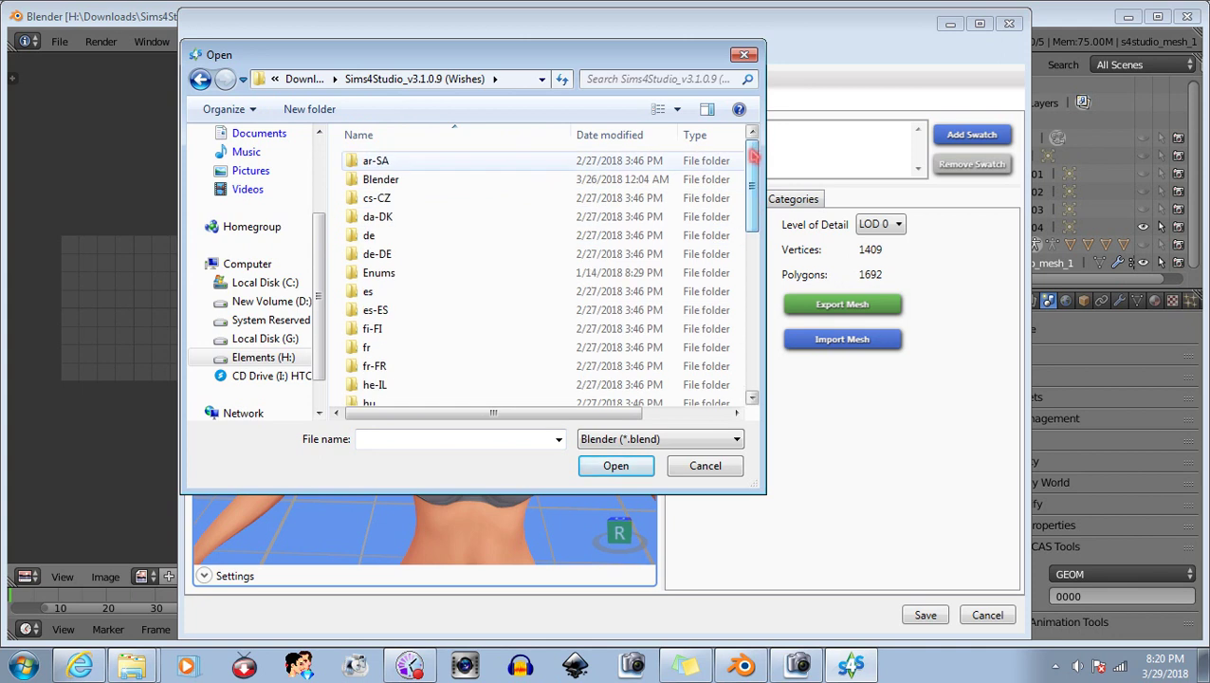
{"action": "double_click", "coordinate": [434, 179]}
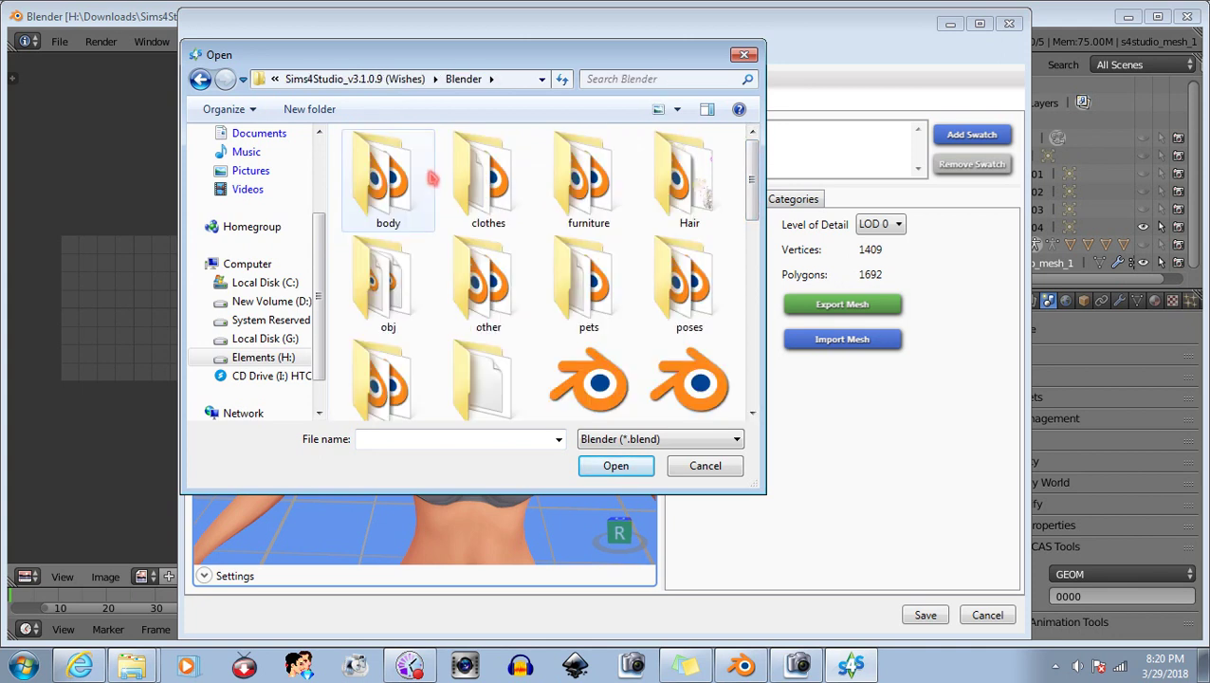
{"action": "double_click", "coordinate": [453, 180]}
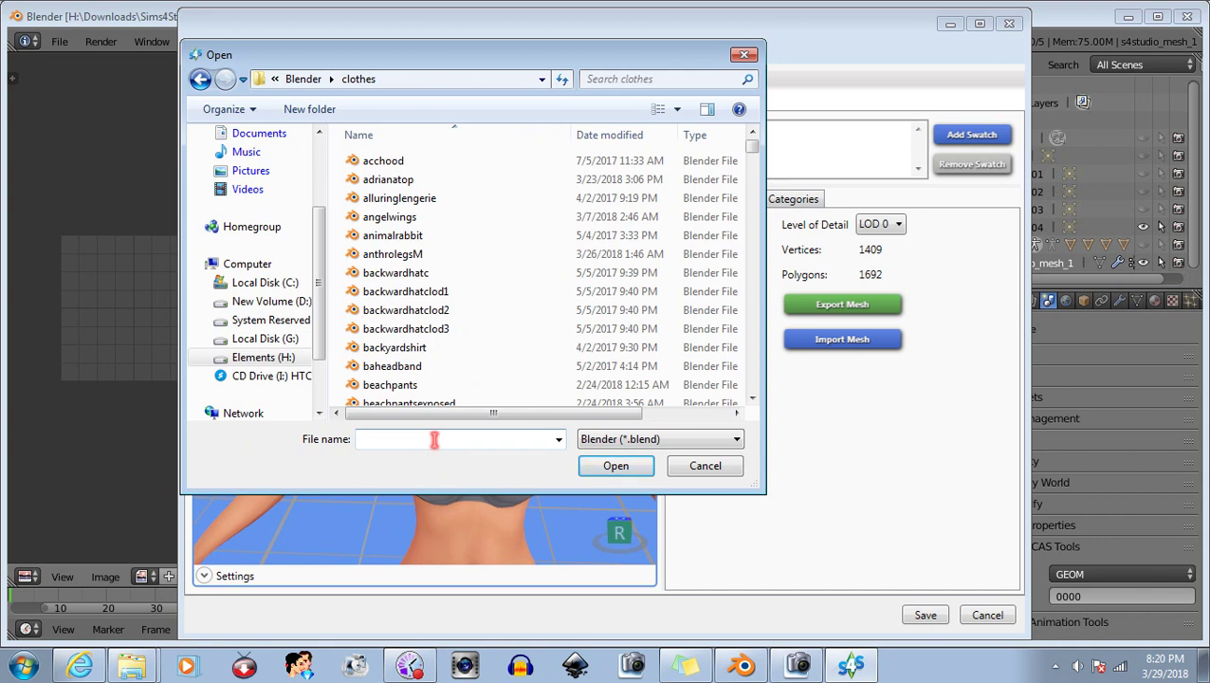
{"action": "left_click", "coordinate": [704, 466]}
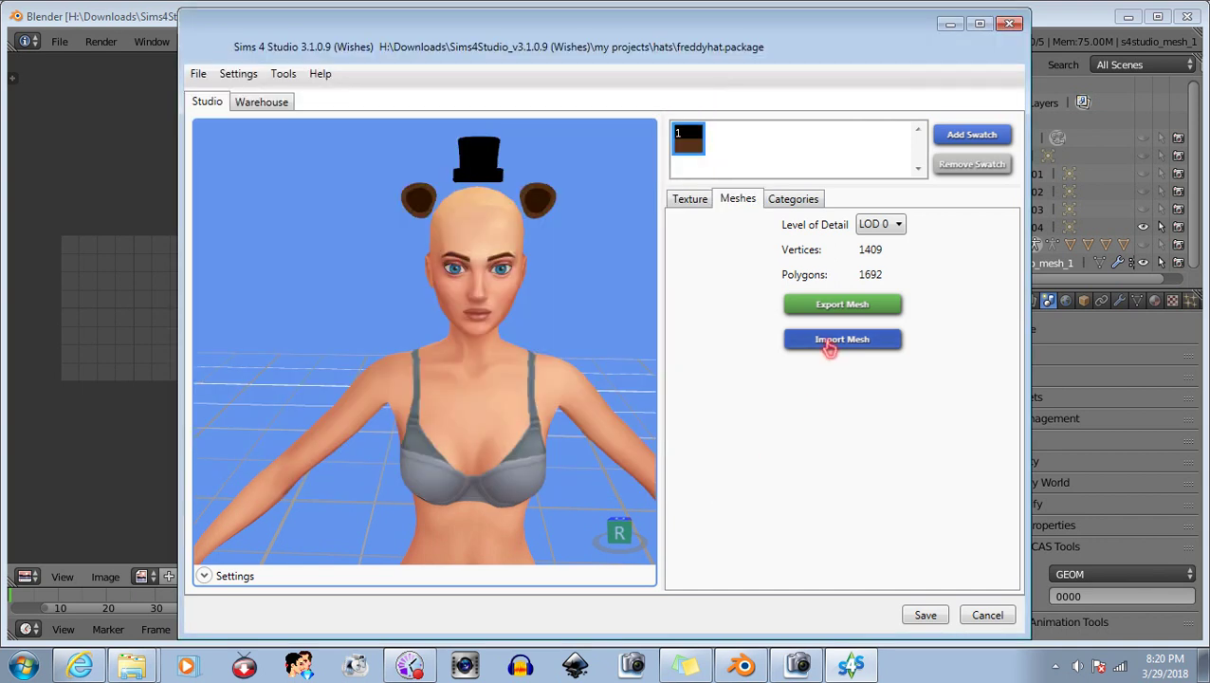
Import freddyhat.blend from Blender\clothes as the package mesh and save the package.
{"action": "left_click", "coordinate": [830, 341]}
{"action": "left_click", "coordinate": [277, 78]}
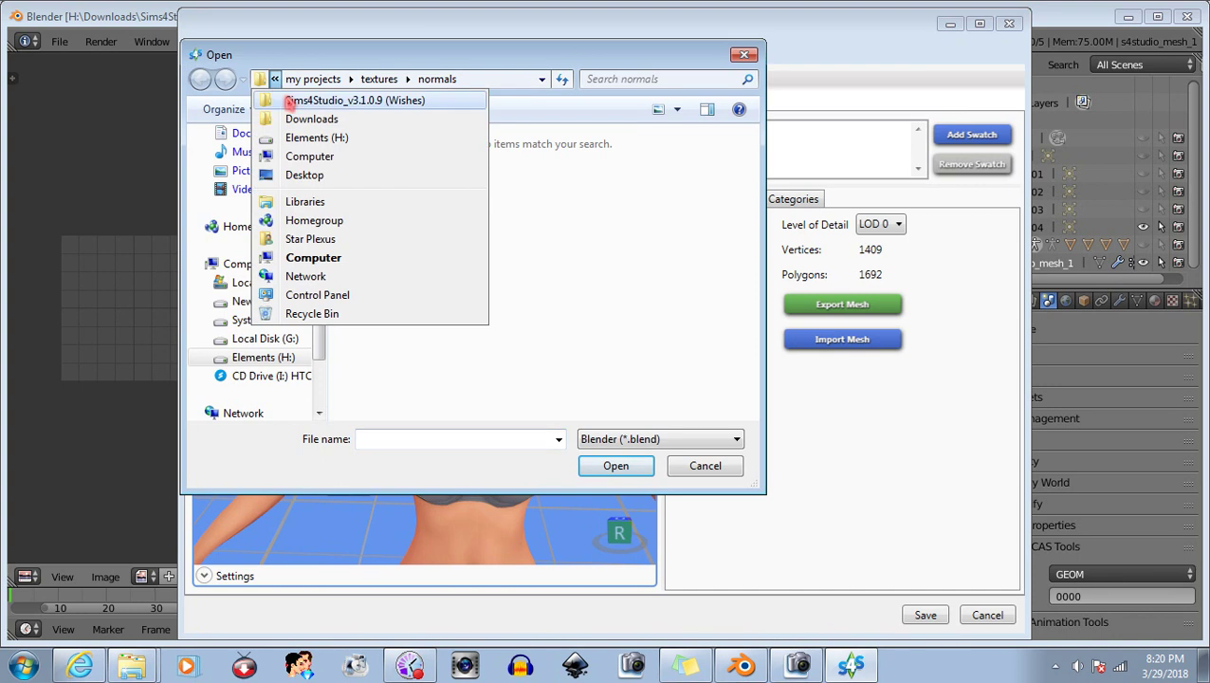
{"action": "left_click", "coordinate": [289, 101]}
{"action": "left_click_drag", "start_coordinate": [746, 192], "coordinate": [745, 153]}
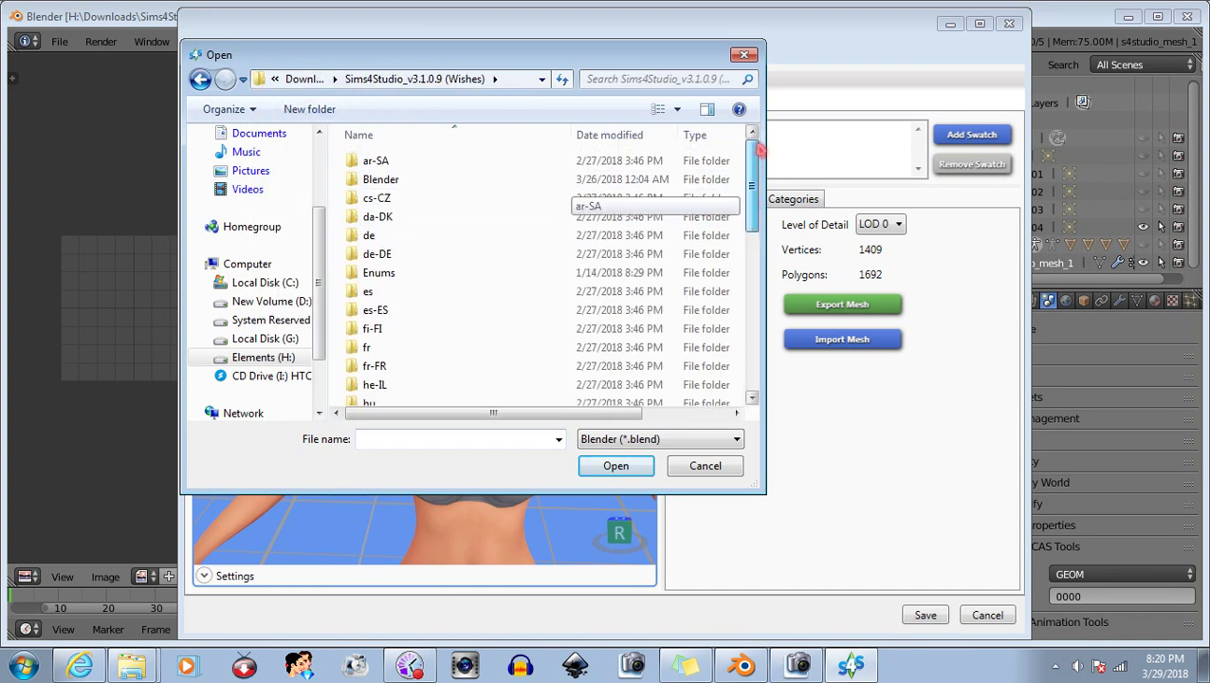
{"action": "double_click", "coordinate": [417, 179]}
{"action": "double_click", "coordinate": [479, 171]}
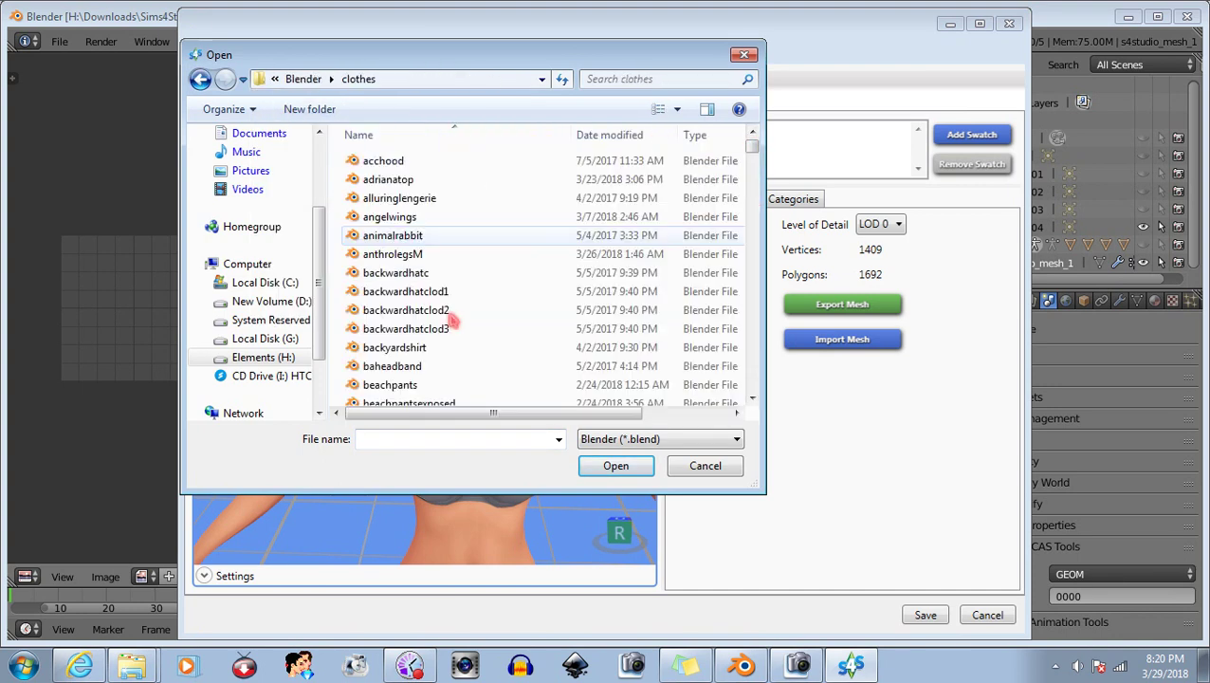
{"action": "type", "text": "fr"}
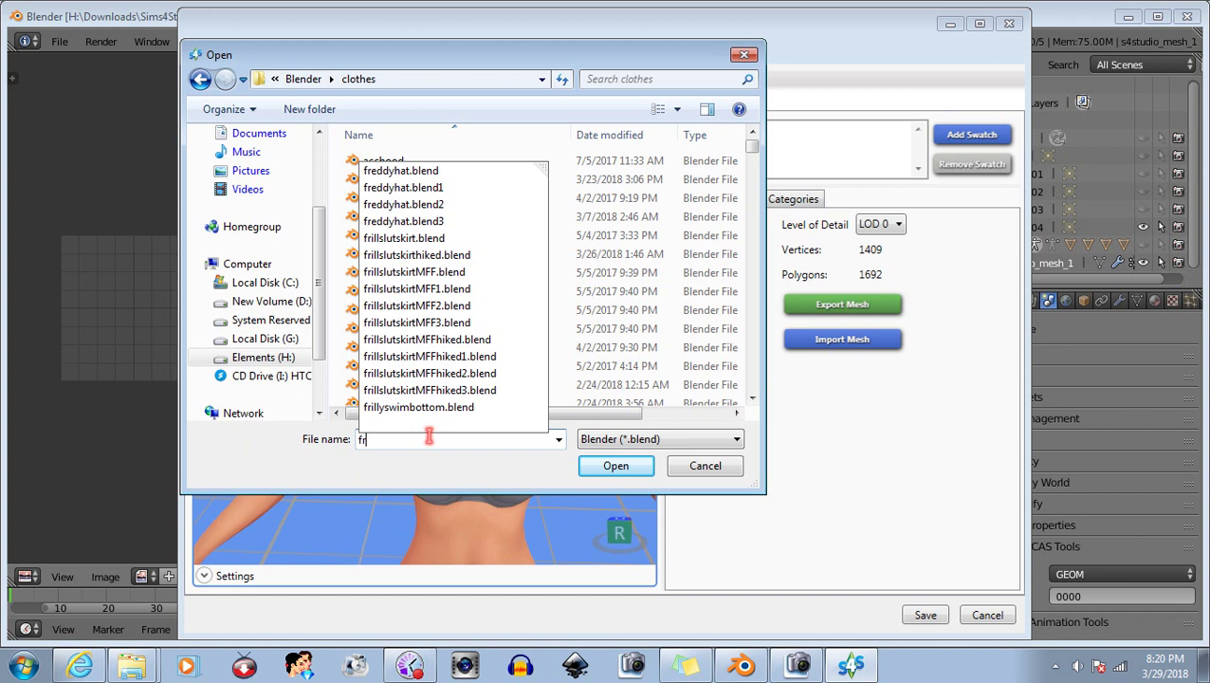
{"action": "type", "text": "e"}
{"action": "left_click", "coordinate": [427, 457]}
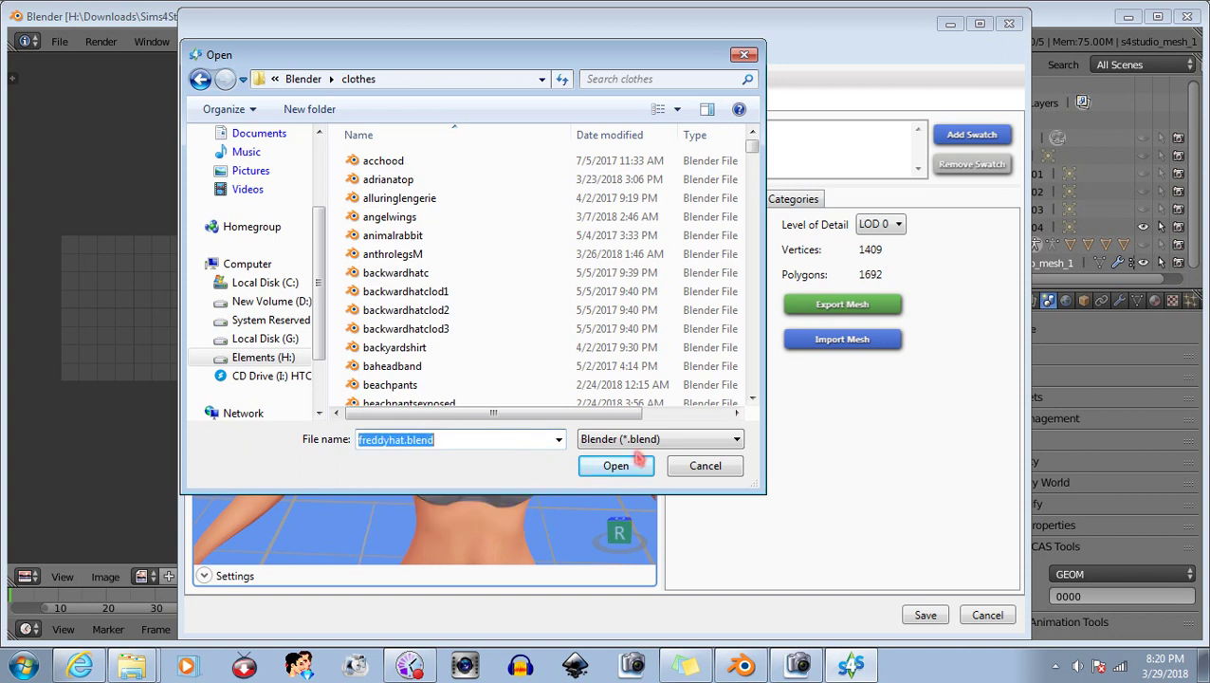
{"action": "left_click", "coordinate": [631, 463]}
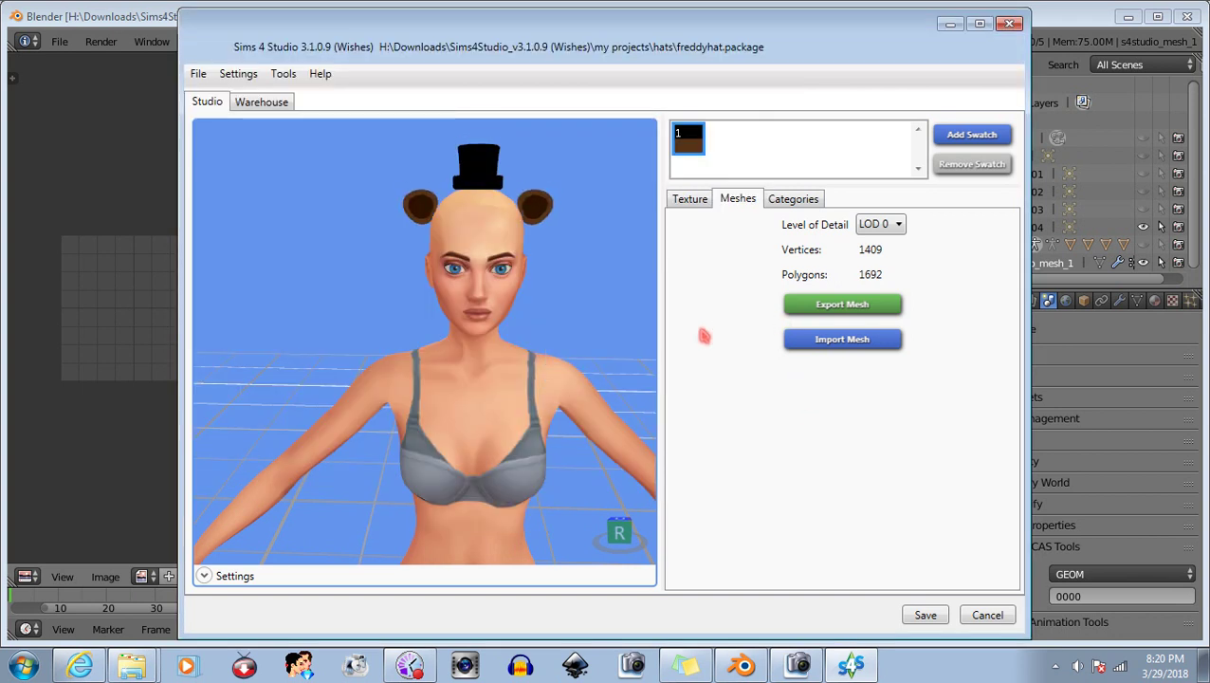
{"action": "left_click", "coordinate": [924, 615]}
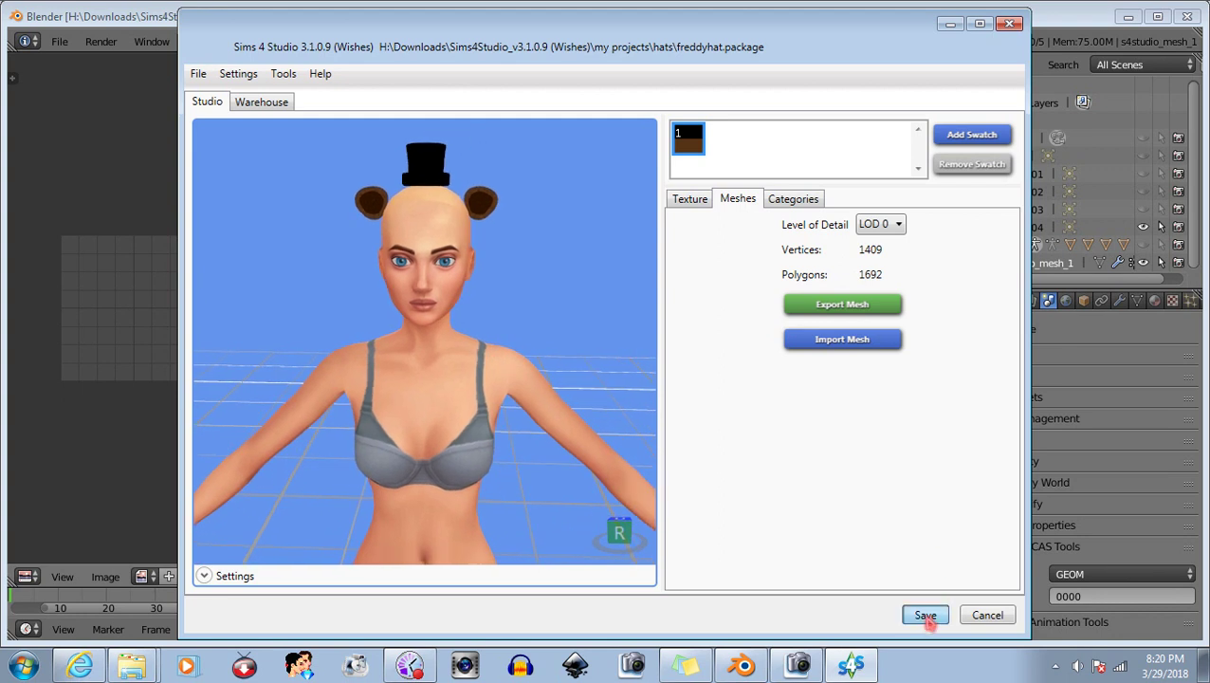
{"action": "left_click", "coordinate": [653, 386]}
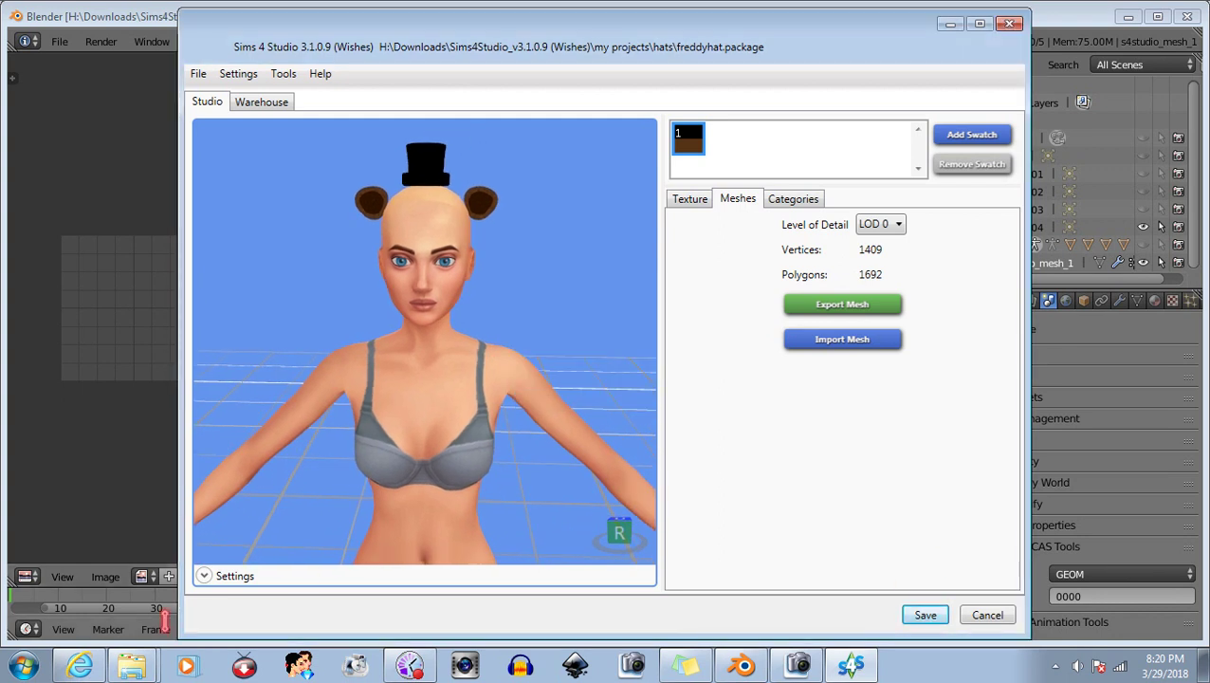
Copy the updated freddyhat.package from the hats folder into Mods, replacing the old copy.
{"action": "left_click", "coordinate": [132, 666]}
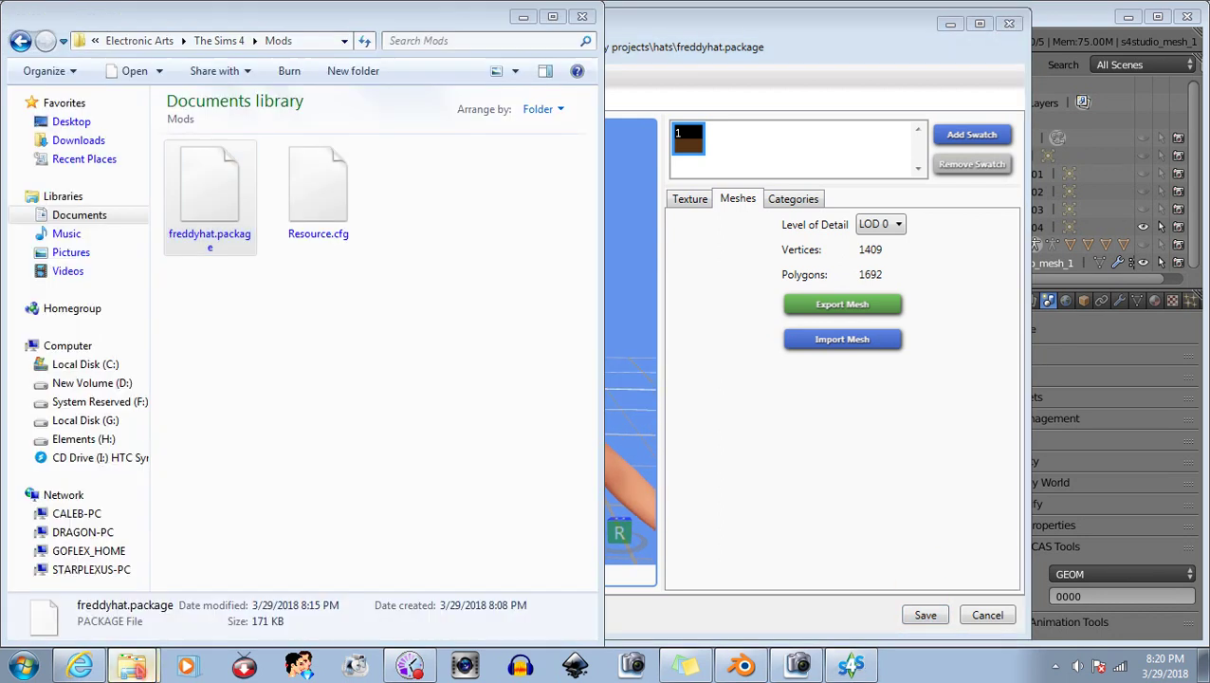
{"action": "left_click", "coordinate": [132, 666]}
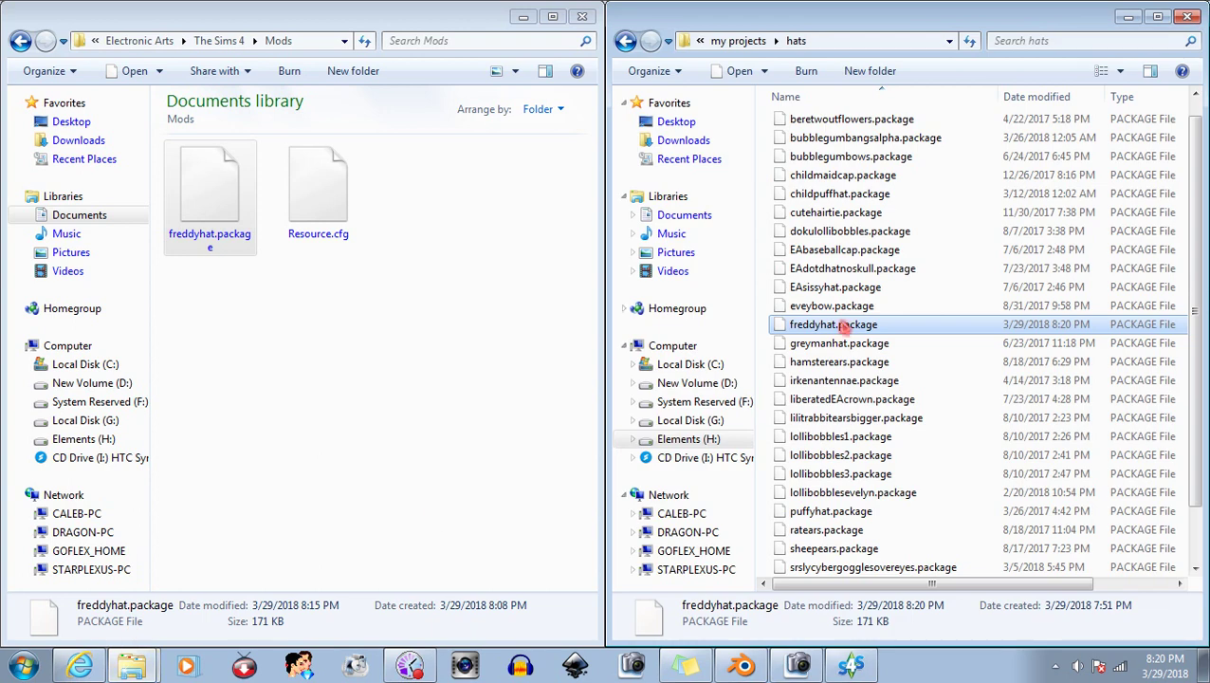
{"action": "left_click_drag", "start_coordinate": [840, 325], "coordinate": [394, 406]}
{"action": "left_click", "coordinate": [494, 199]}
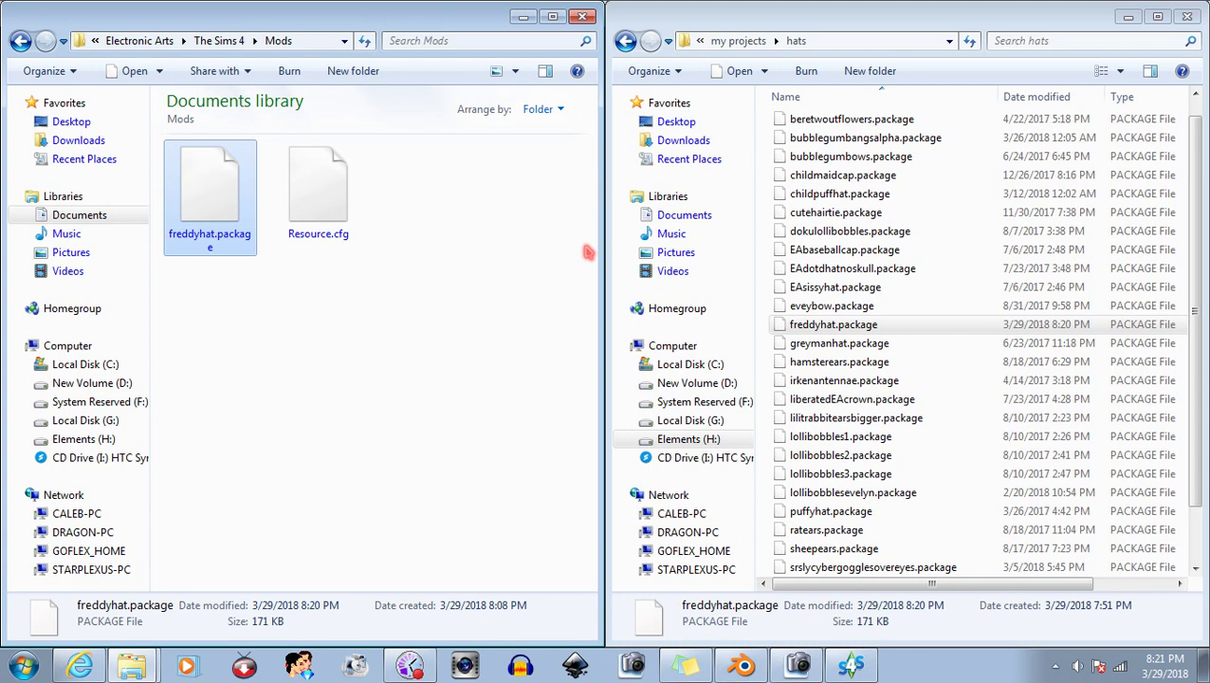
{"action": "left_click", "coordinate": [23, 667]}
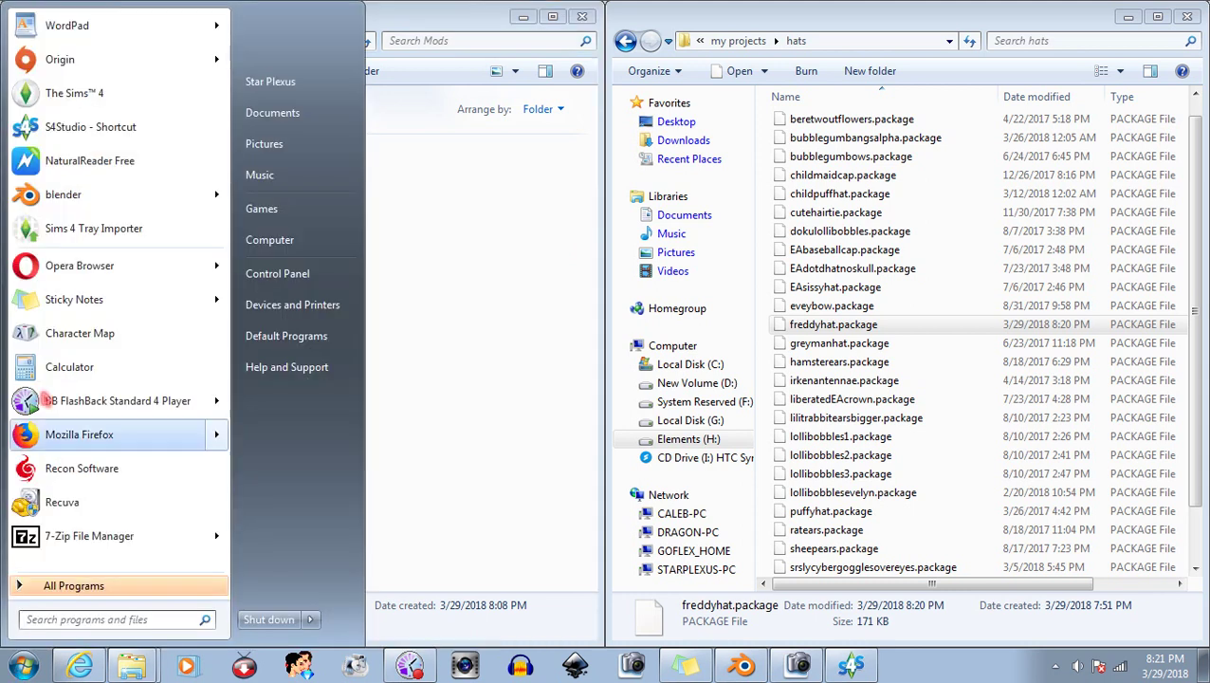
Launch The Sims 4 from the Start menu program list.
{"action": "left_click", "coordinate": [86, 104]}
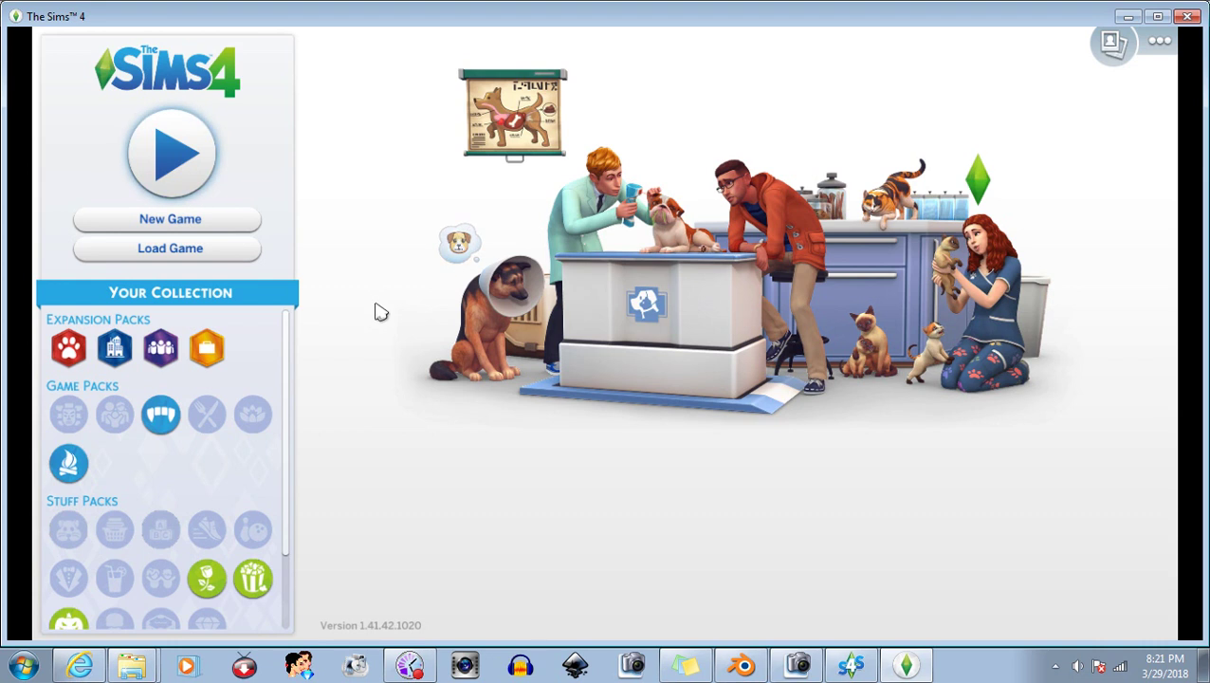
Start a New Game from the main menu to reach Create-A-Sim.
{"action": "left_click", "coordinate": [226, 224]}
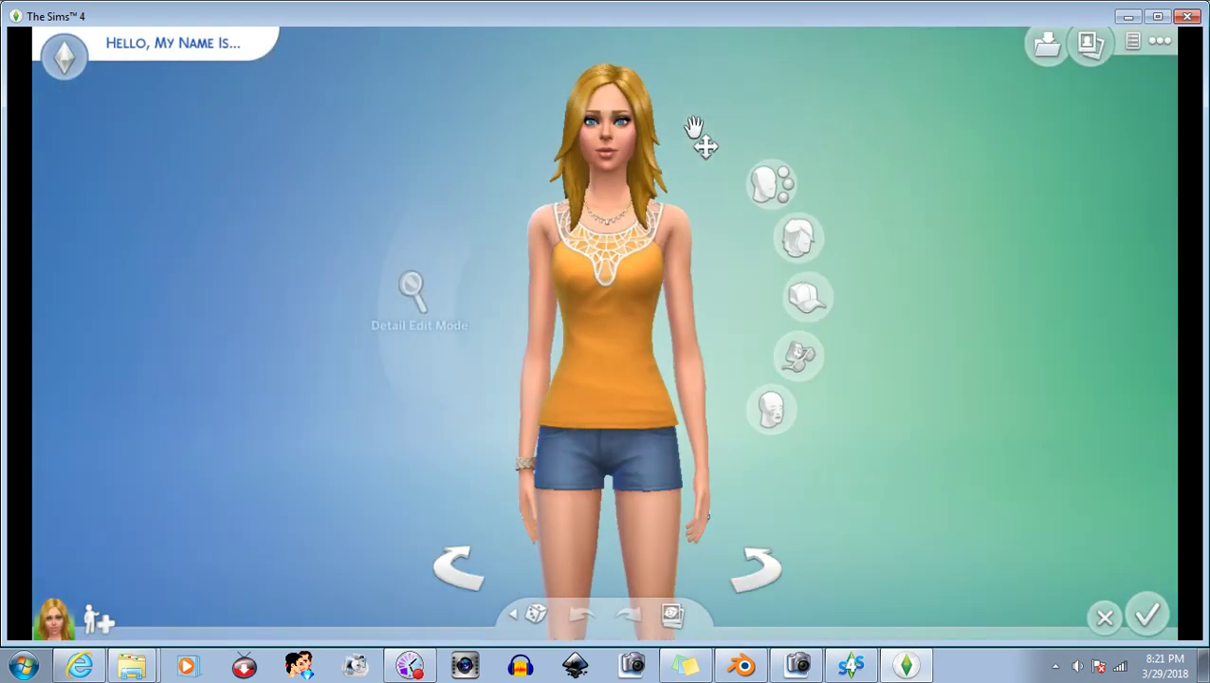
Filter hats to Custom Content and put the bear-ear top hat on the Sim.
{"action": "left_click", "coordinate": [695, 126]}
{"action": "left_click", "coordinate": [850, 306]}
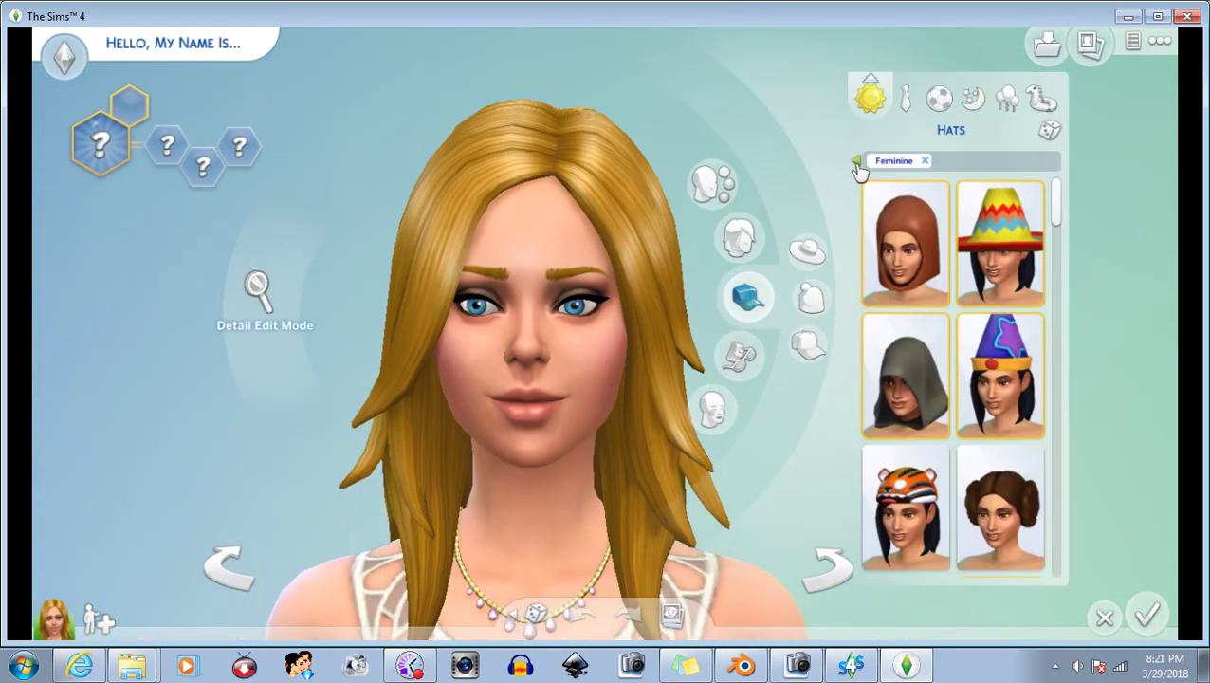
{"action": "left_click", "coordinate": [858, 161]}
{"action": "left_click", "coordinate": [759, 379]}
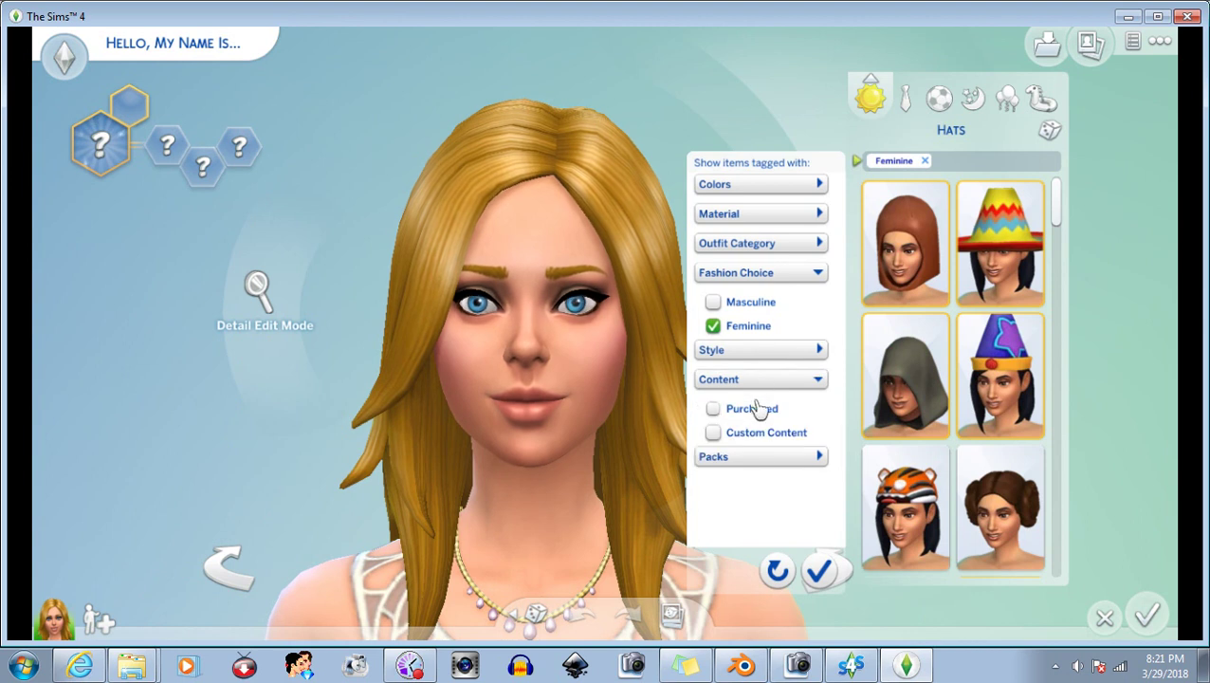
{"action": "left_click", "coordinate": [763, 432]}
{"action": "left_click", "coordinate": [925, 254]}
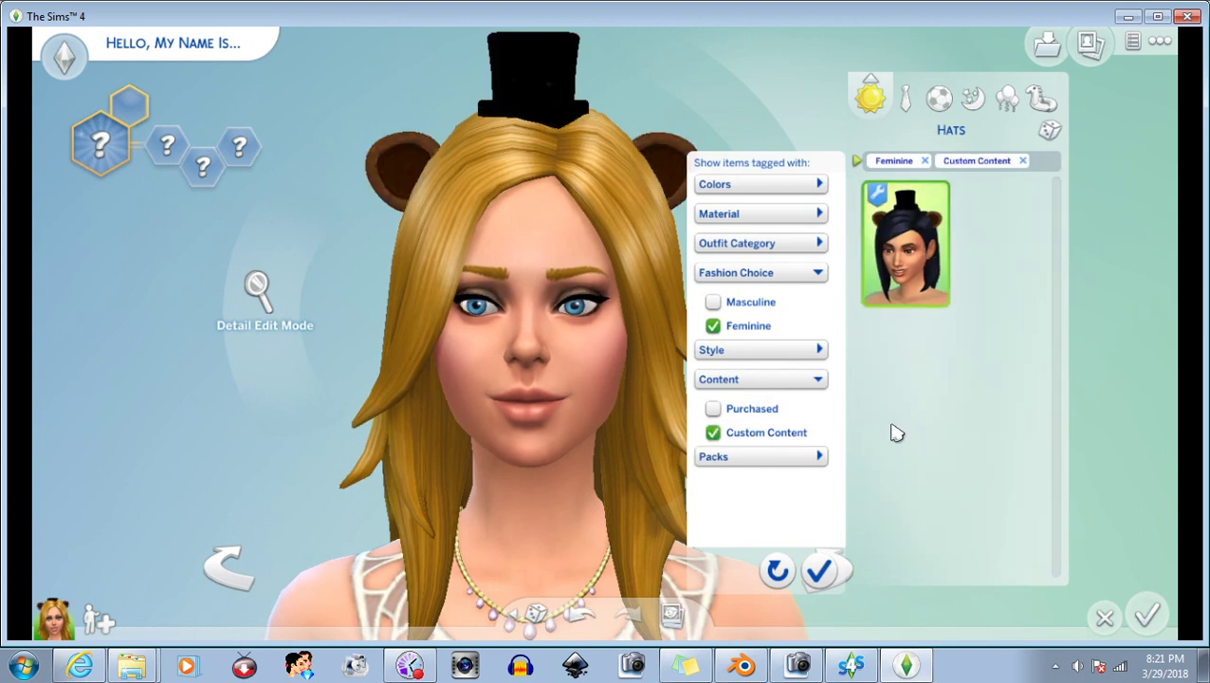
{"action": "left_click", "coordinate": [821, 571]}
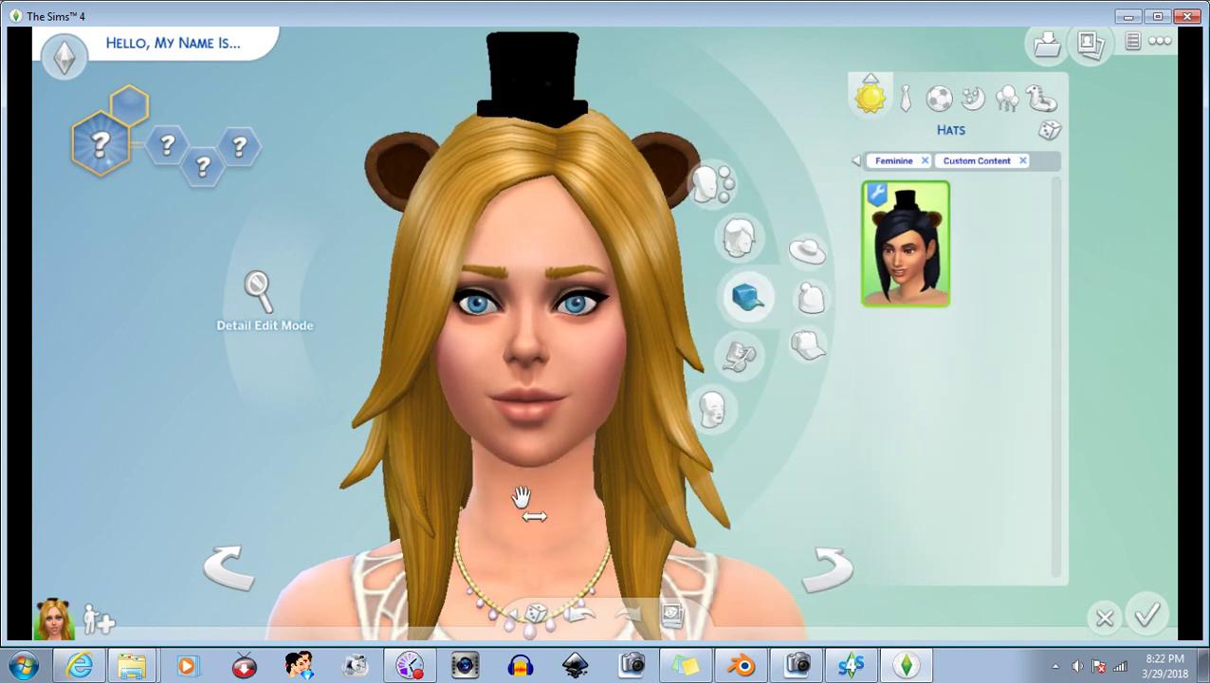
Rotate the Sim to inspect the hat sideways and at an angle, then face forward.
{"action": "left_click_drag", "start_coordinate": [519, 500], "coordinate": [526, 504]}
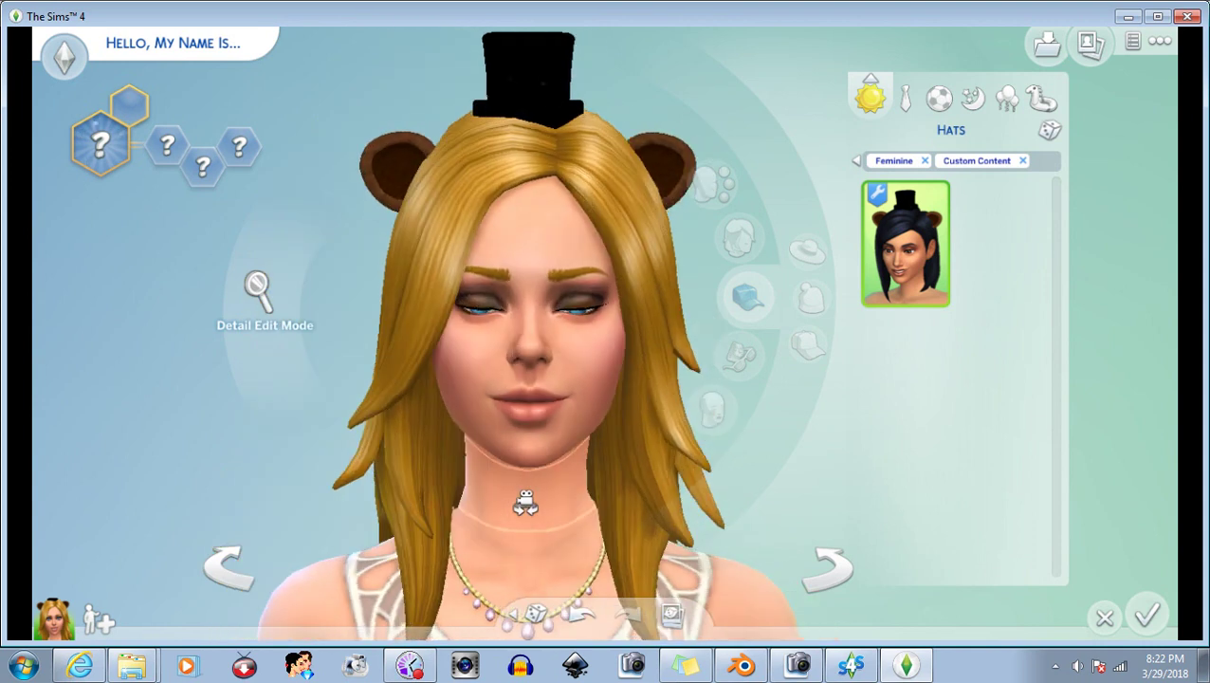
{"action": "scroll", "coordinate": [608, 499], "scroll_direction": "down", "scroll_amount": 2}
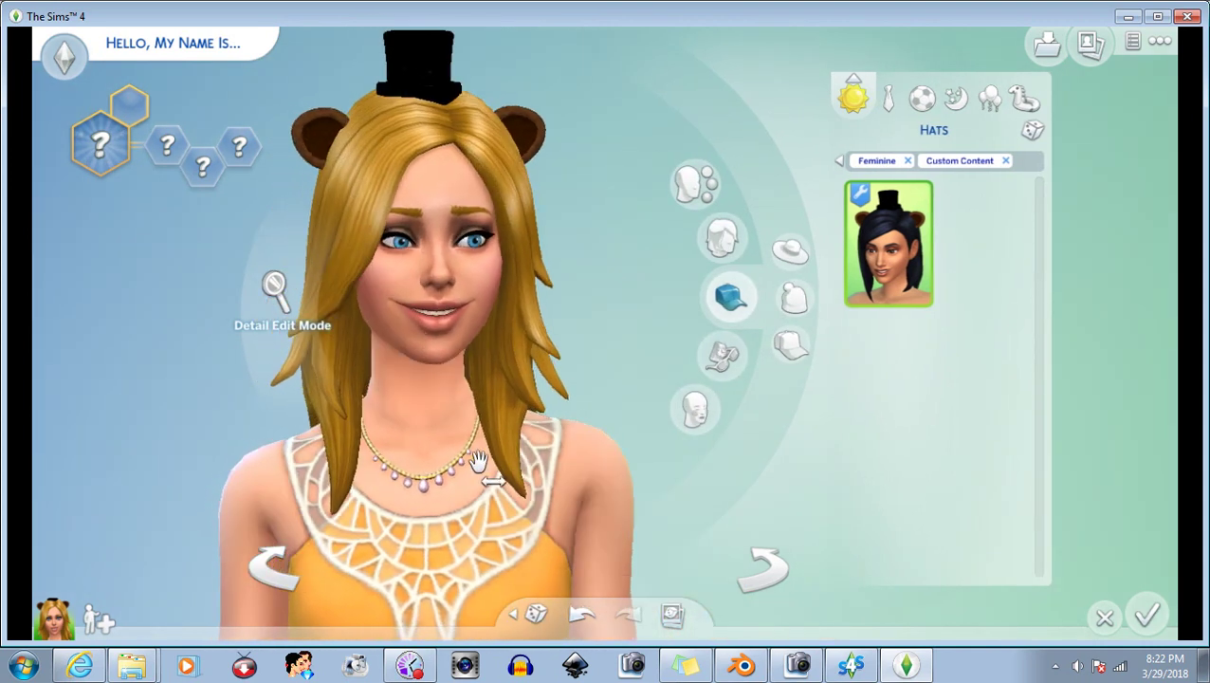
{"action": "scroll", "coordinate": [472, 452], "scroll_direction": "up", "scroll_amount": 2}
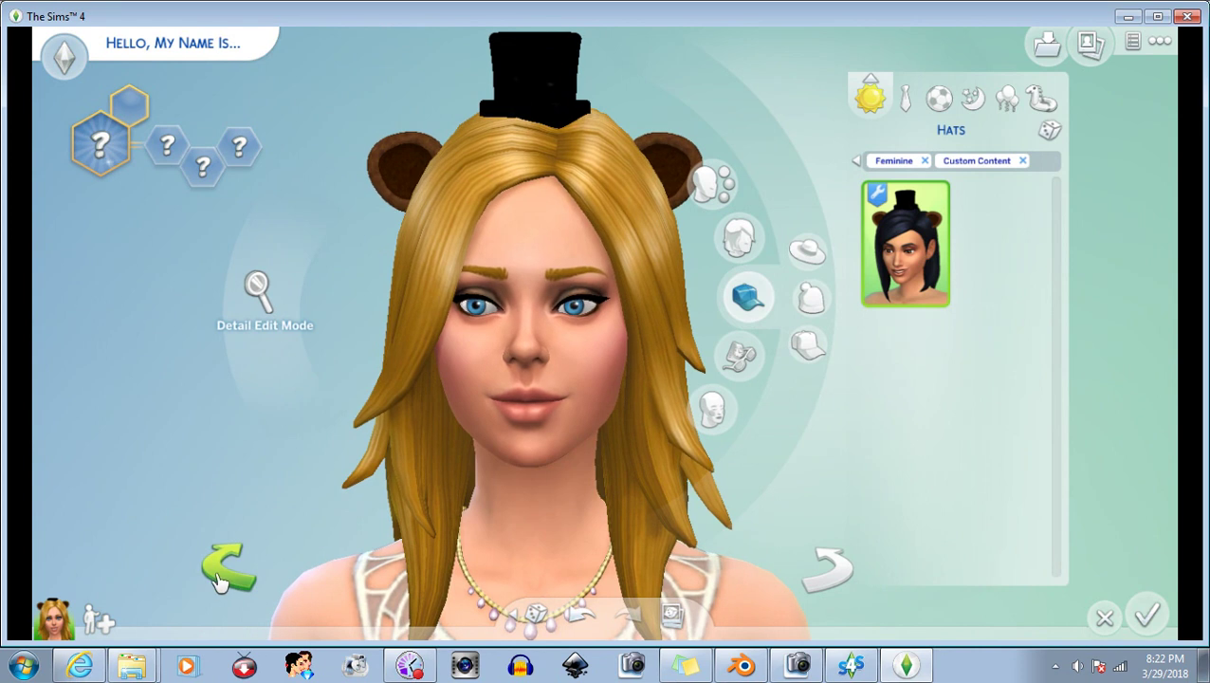
{"action": "left_click", "coordinate": [218, 581]}
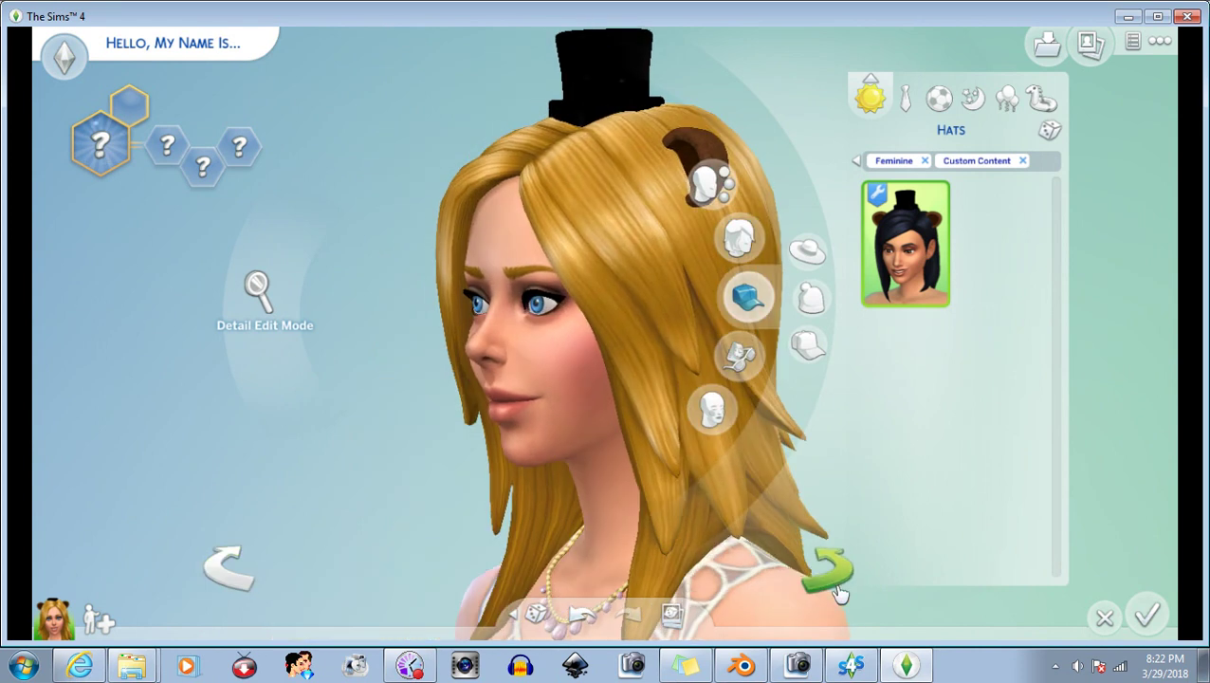
{"action": "left_click", "coordinate": [834, 574]}
Try a short bob with bangs, a long wavy and a straight long hairstyle under the hat.
{"action": "left_click", "coordinate": [744, 259]}
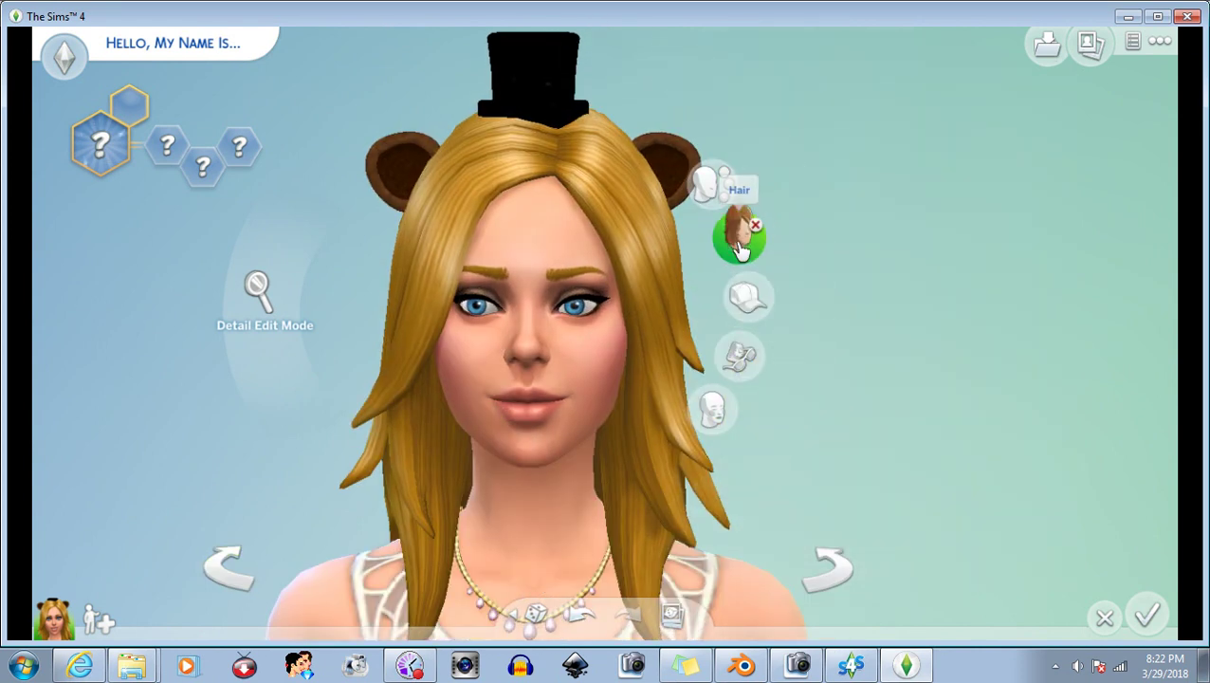
{"action": "left_click", "coordinate": [991, 408]}
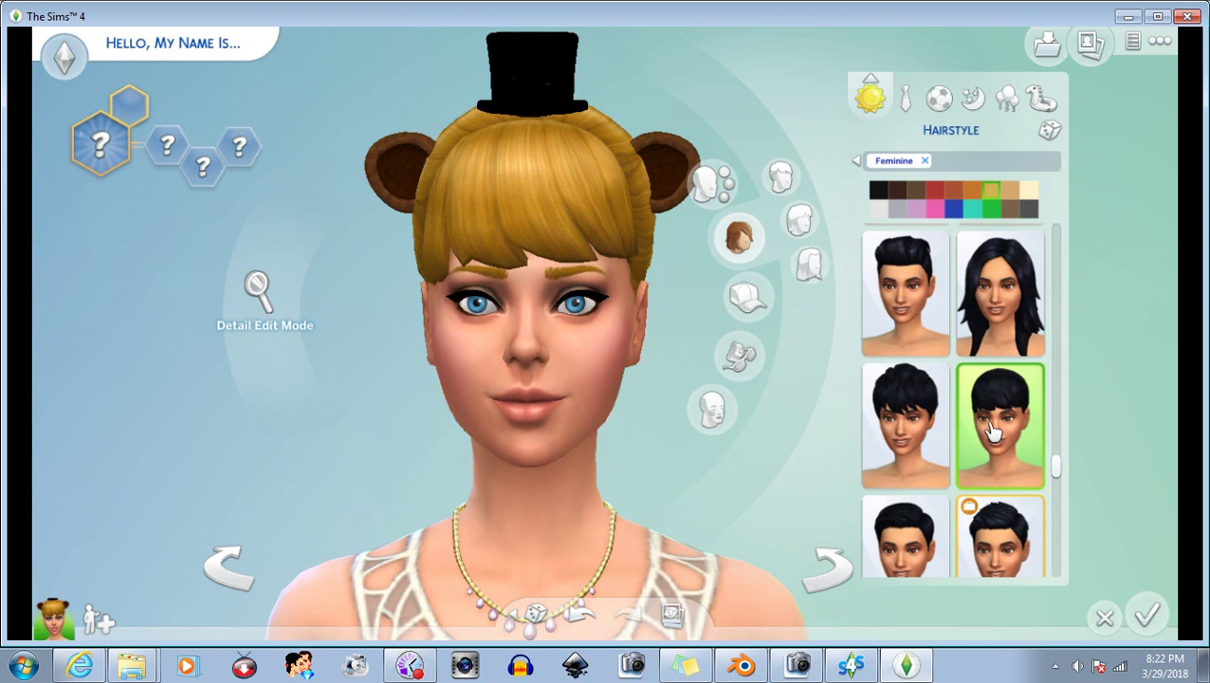
{"action": "left_click_drag", "start_coordinate": [510, 459], "coordinate": [510, 465]}
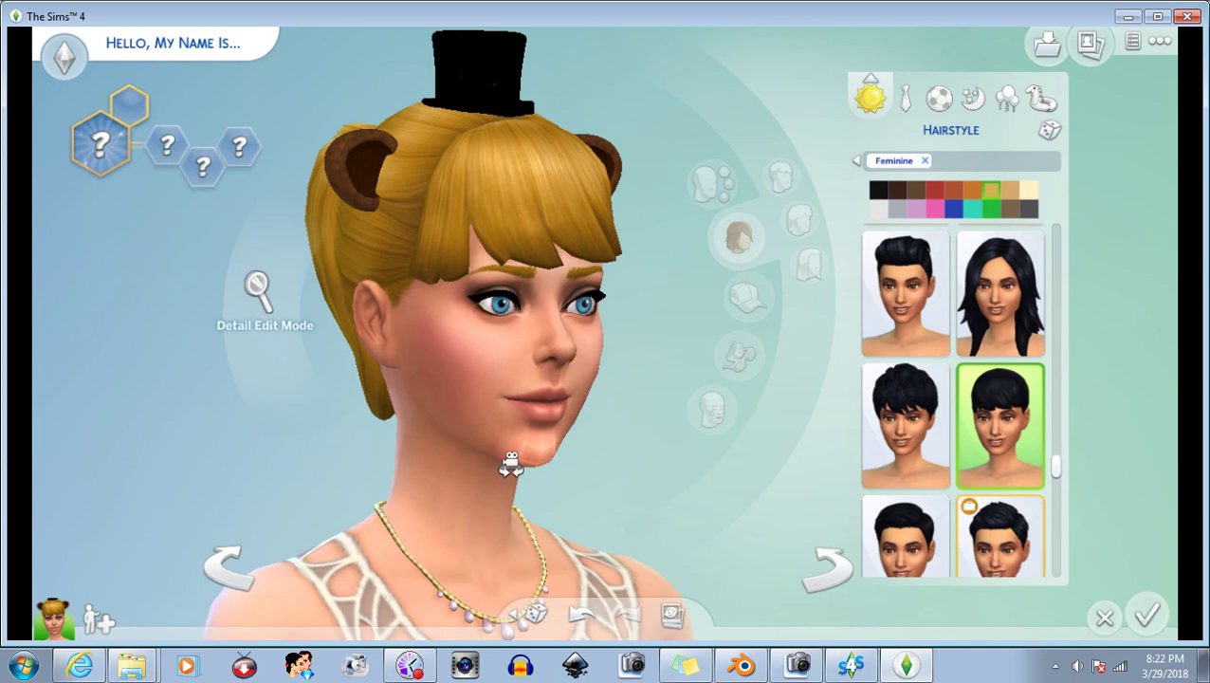
{"action": "left_click_drag", "start_coordinate": [510, 464], "coordinate": [511, 464]}
{"action": "scroll", "coordinate": [961, 413], "scroll_direction": "down", "scroll_amount": 2}
{"action": "scroll", "coordinate": [961, 413], "scroll_direction": "down", "scroll_amount": 2}
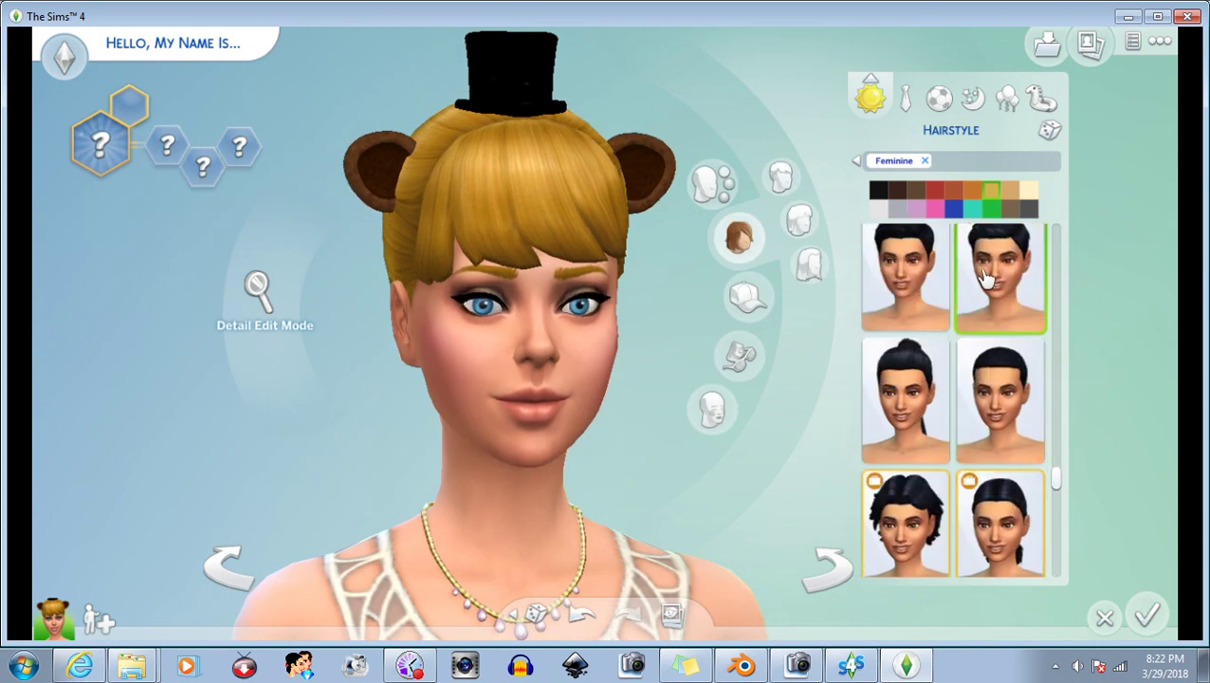
{"action": "scroll", "coordinate": [961, 414], "scroll_direction": "down", "scroll_amount": 2}
{"action": "scroll", "coordinate": [961, 414], "scroll_direction": "down", "scroll_amount": 2}
{"action": "scroll", "coordinate": [968, 408], "scroll_direction": "down", "scroll_amount": 1}
{"action": "left_click", "coordinate": [995, 380]}
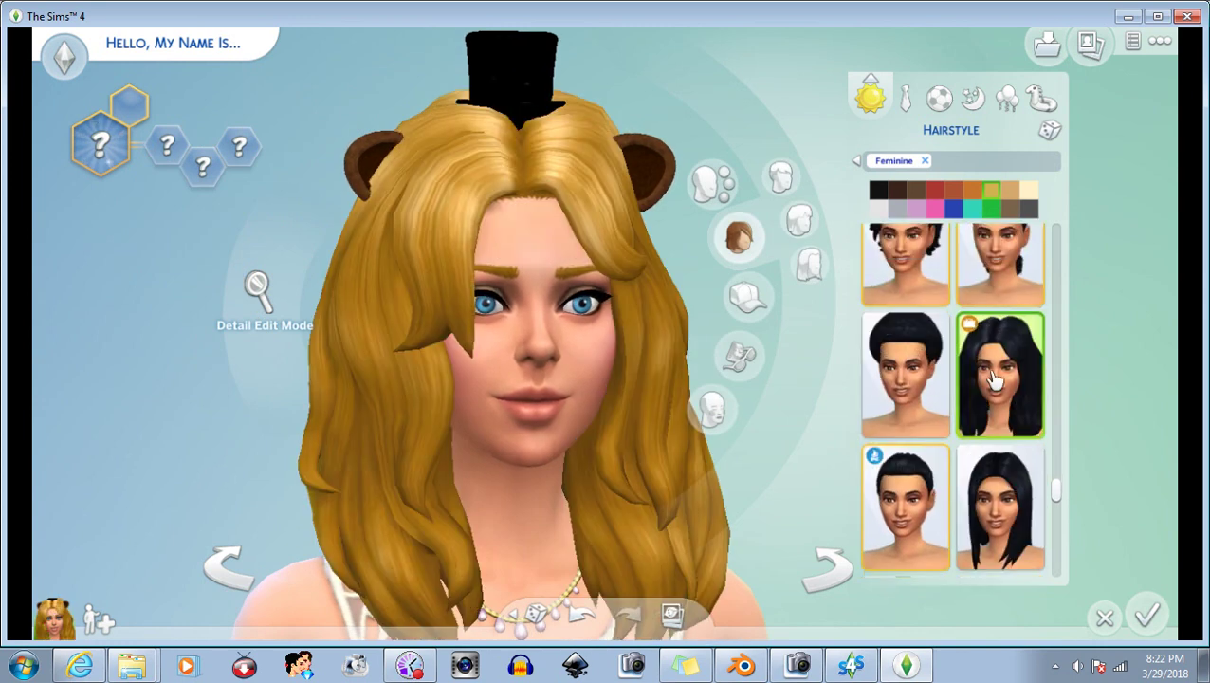
{"action": "scroll", "coordinate": [994, 419], "scroll_direction": "down", "scroll_amount": 1}
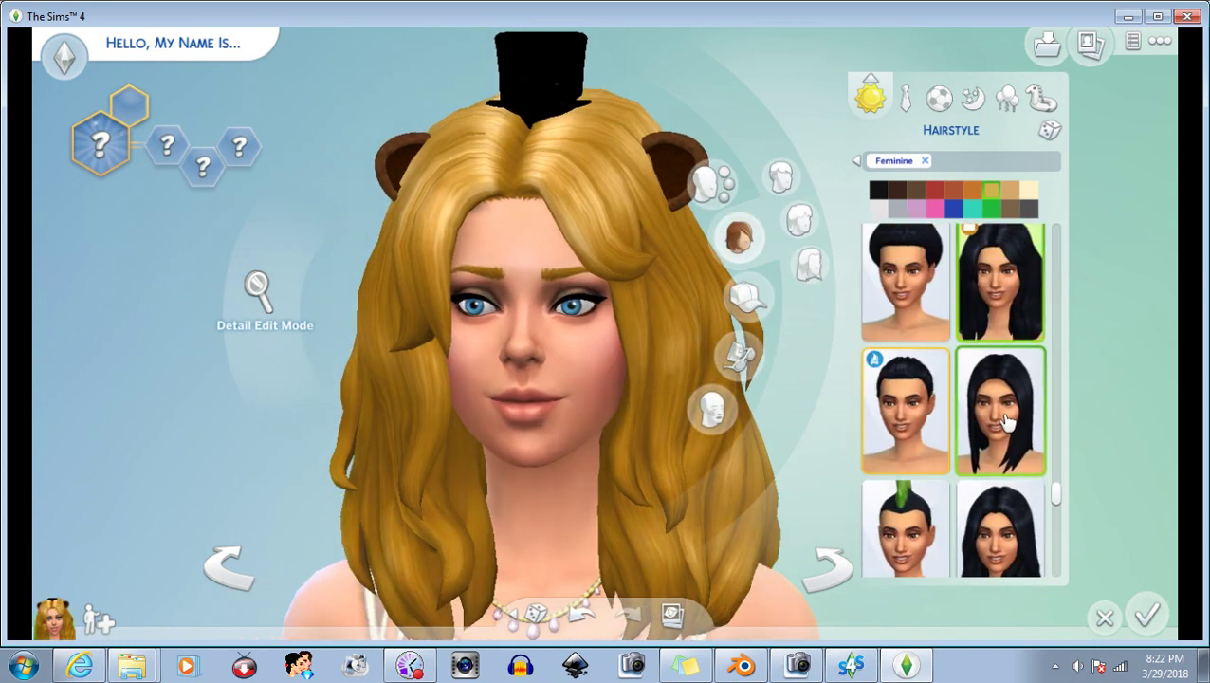
{"action": "left_click", "coordinate": [1006, 417]}
{"action": "left_click_drag", "start_coordinate": [617, 418], "coordinate": [616, 358]}
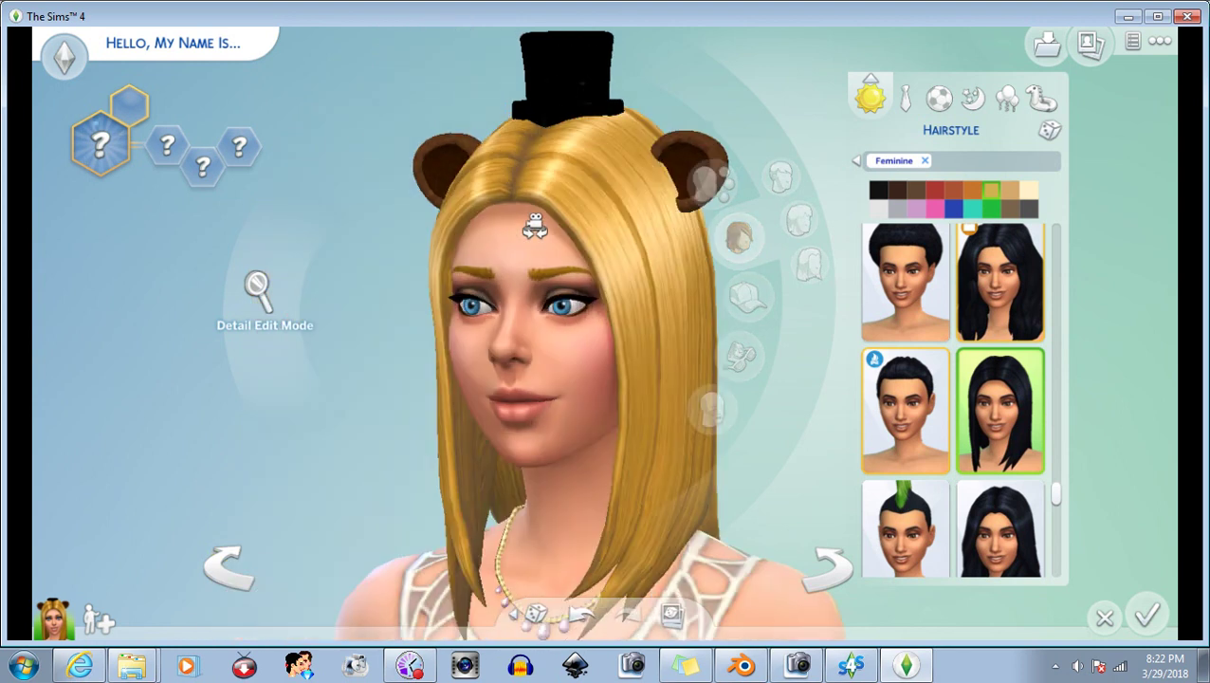
Try more hairstyles under the hat: side-swept bob, straight bangs, layered, braided, long side-swept.
{"action": "scroll", "coordinate": [1004, 327], "scroll_direction": "down", "scroll_amount": 1}
{"action": "scroll", "coordinate": [982, 346], "scroll_direction": "down", "scroll_amount": 1}
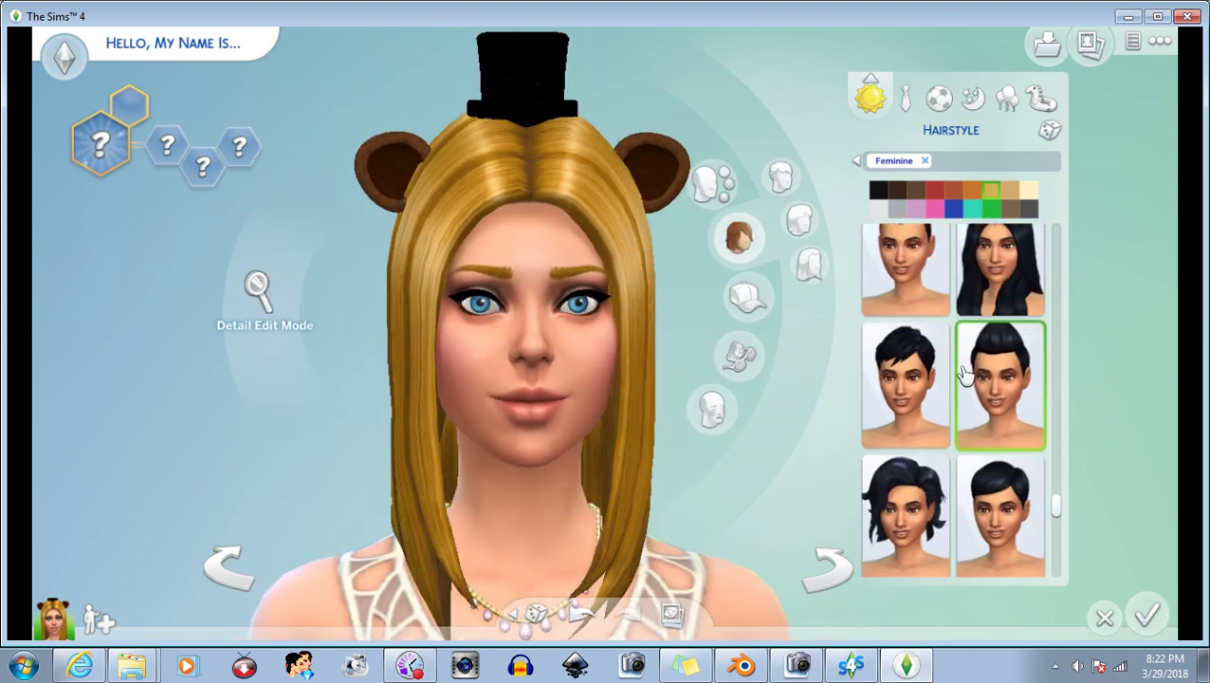
{"action": "scroll", "coordinate": [959, 375], "scroll_direction": "down", "scroll_amount": 1}
{"action": "scroll", "coordinate": [946, 392], "scroll_direction": "down", "scroll_amount": 1}
{"action": "scroll", "coordinate": [946, 403], "scroll_direction": "down", "scroll_amount": 1}
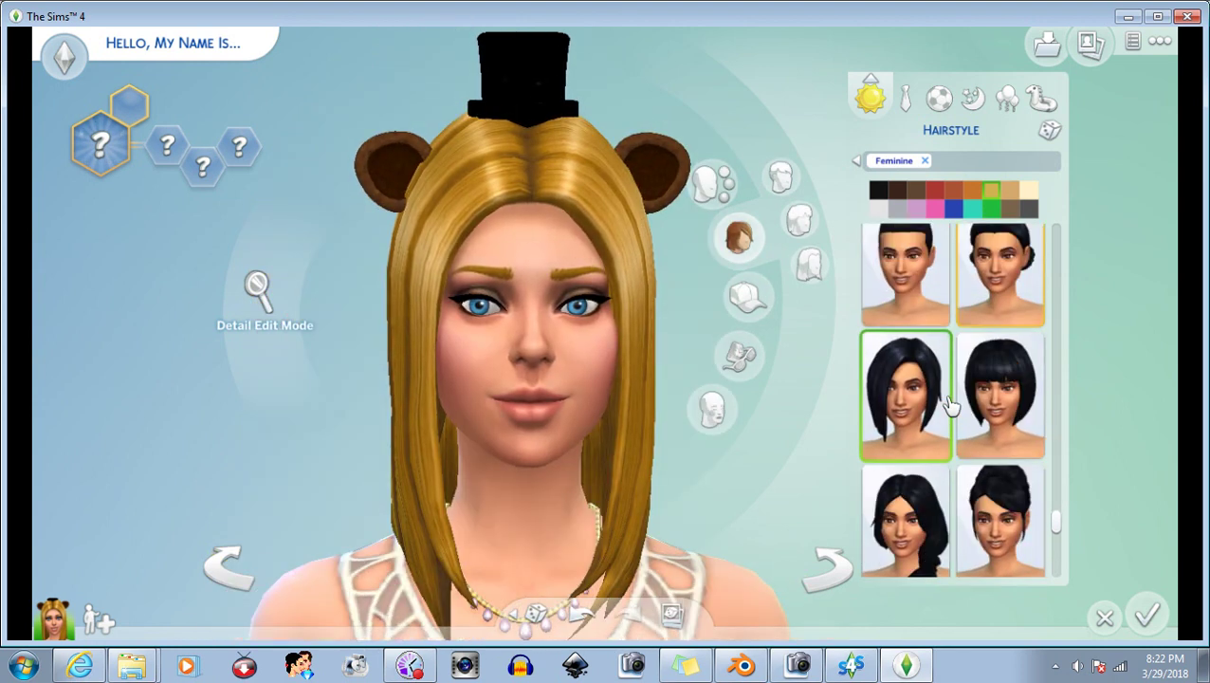
{"action": "left_click", "coordinate": [991, 406]}
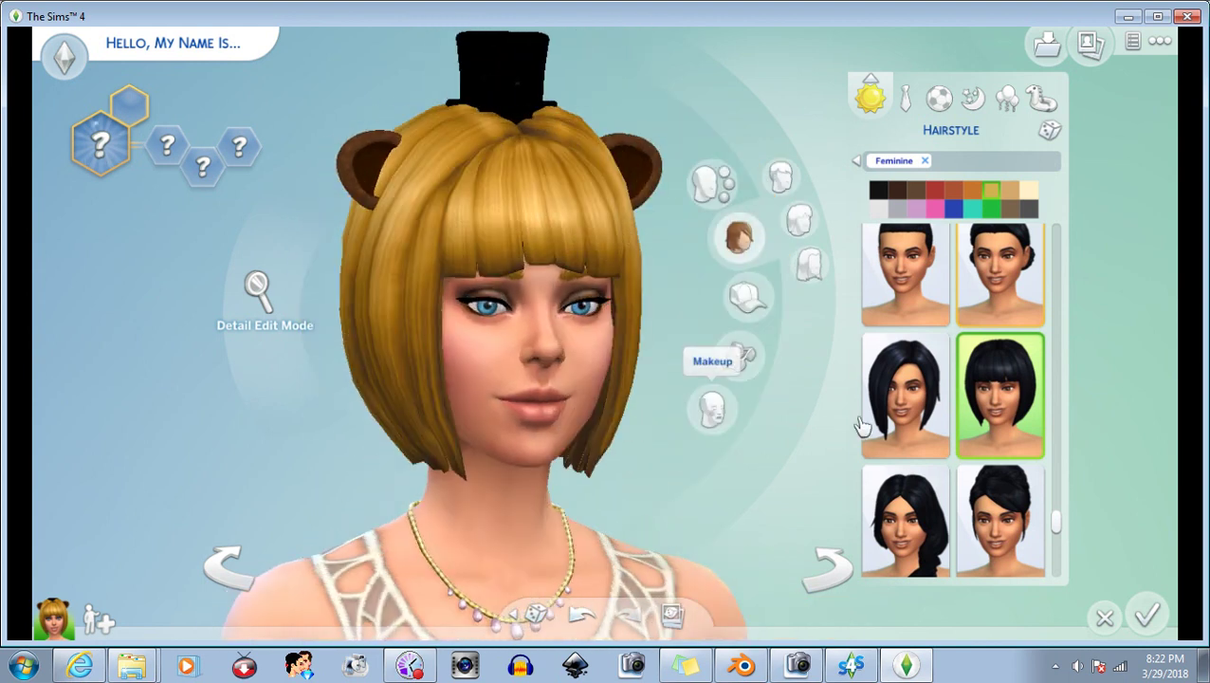
{"action": "left_click", "coordinate": [896, 361]}
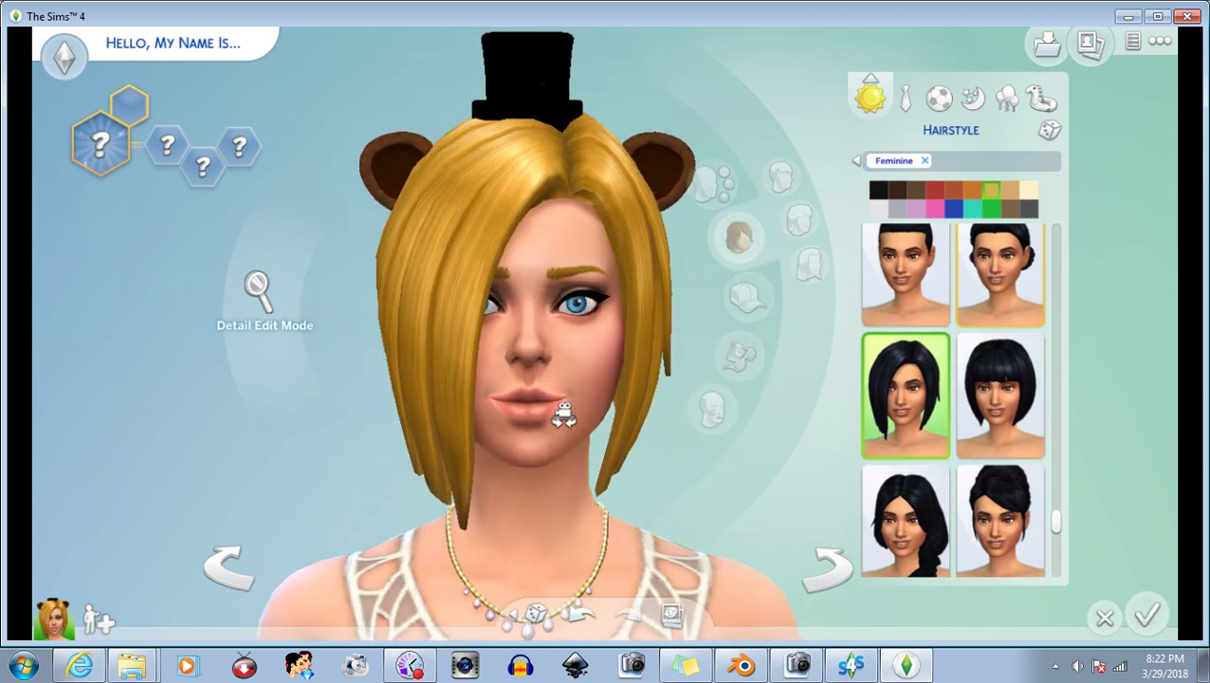
{"action": "scroll", "coordinate": [1000, 418], "scroll_direction": "down", "scroll_amount": 2}
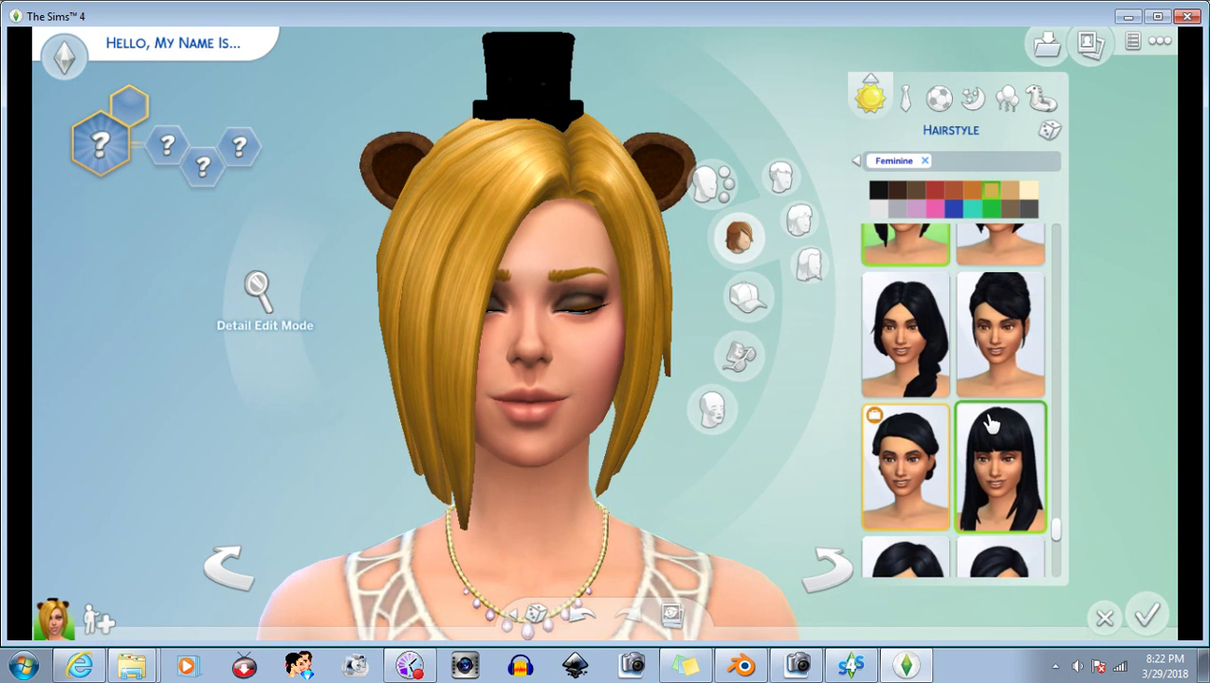
{"action": "left_click", "coordinate": [1002, 398]}
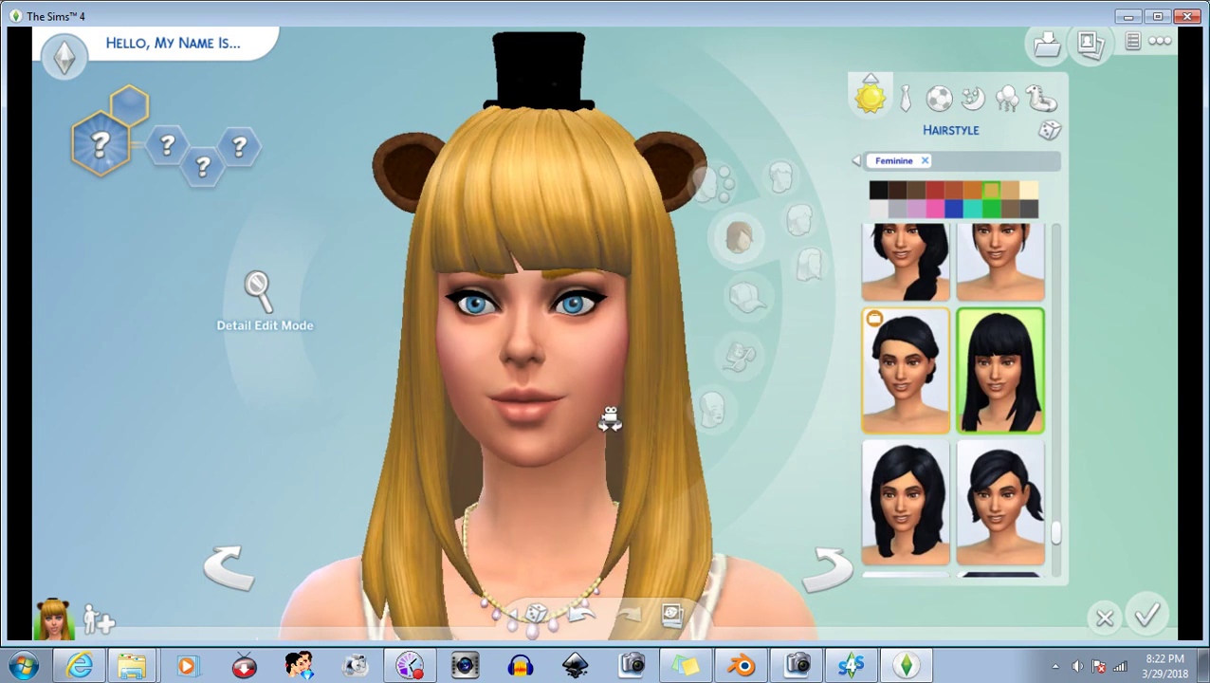
{"action": "left_click_drag", "start_coordinate": [608, 486], "coordinate": [609, 417]}
{"action": "scroll", "coordinate": [897, 434], "scroll_direction": "down", "scroll_amount": 1}
{"action": "left_click", "coordinate": [911, 424]}
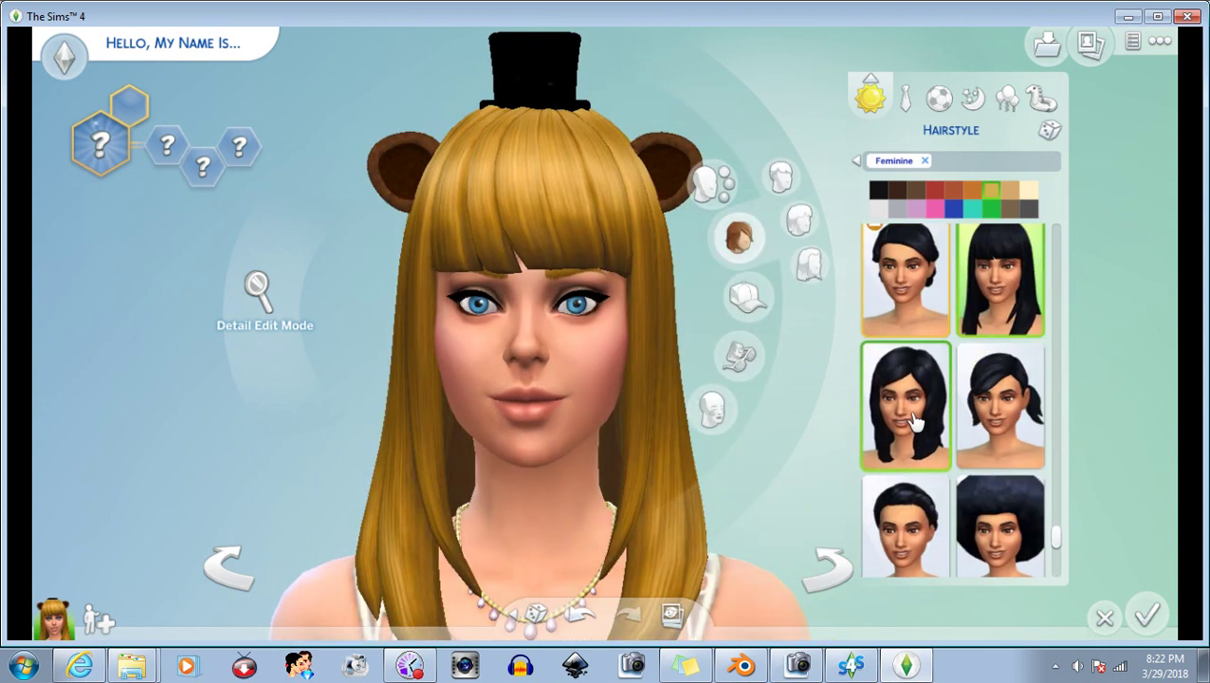
{"action": "scroll", "coordinate": [915, 424], "scroll_direction": "down", "scroll_amount": 1}
{"action": "scroll", "coordinate": [920, 417], "scroll_direction": "down", "scroll_amount": 1}
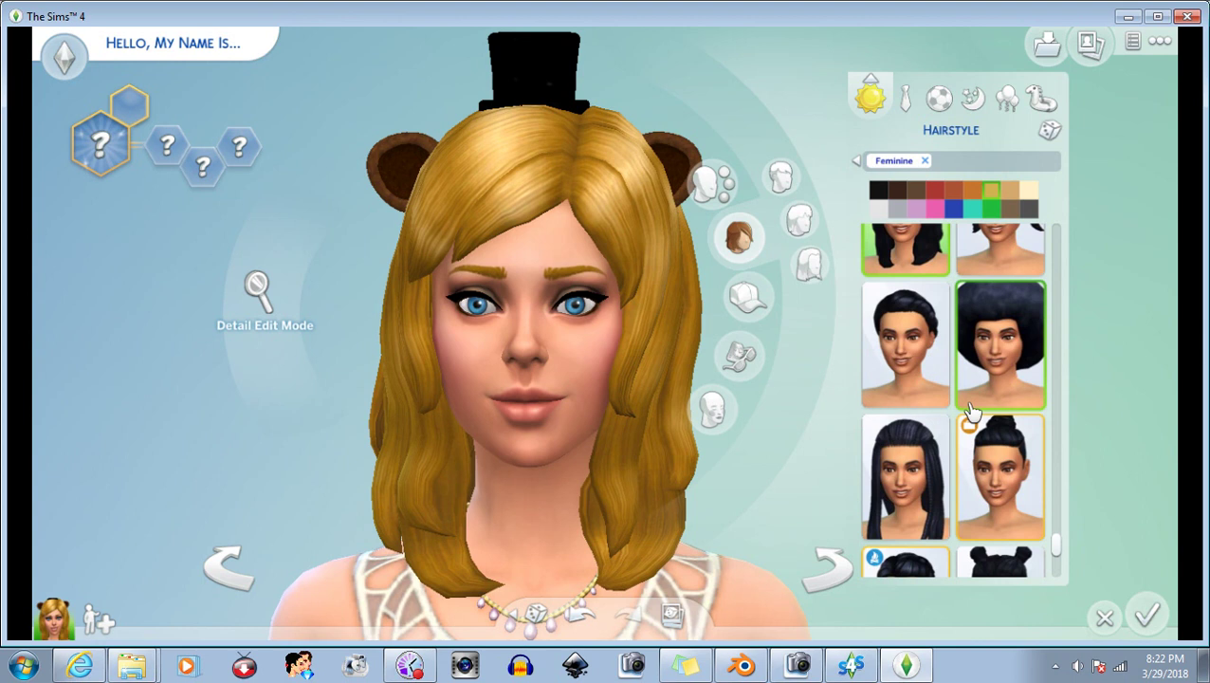
{"action": "scroll", "coordinate": [925, 409], "scroll_direction": "down", "scroll_amount": 1}
{"action": "left_click", "coordinate": [931, 401]}
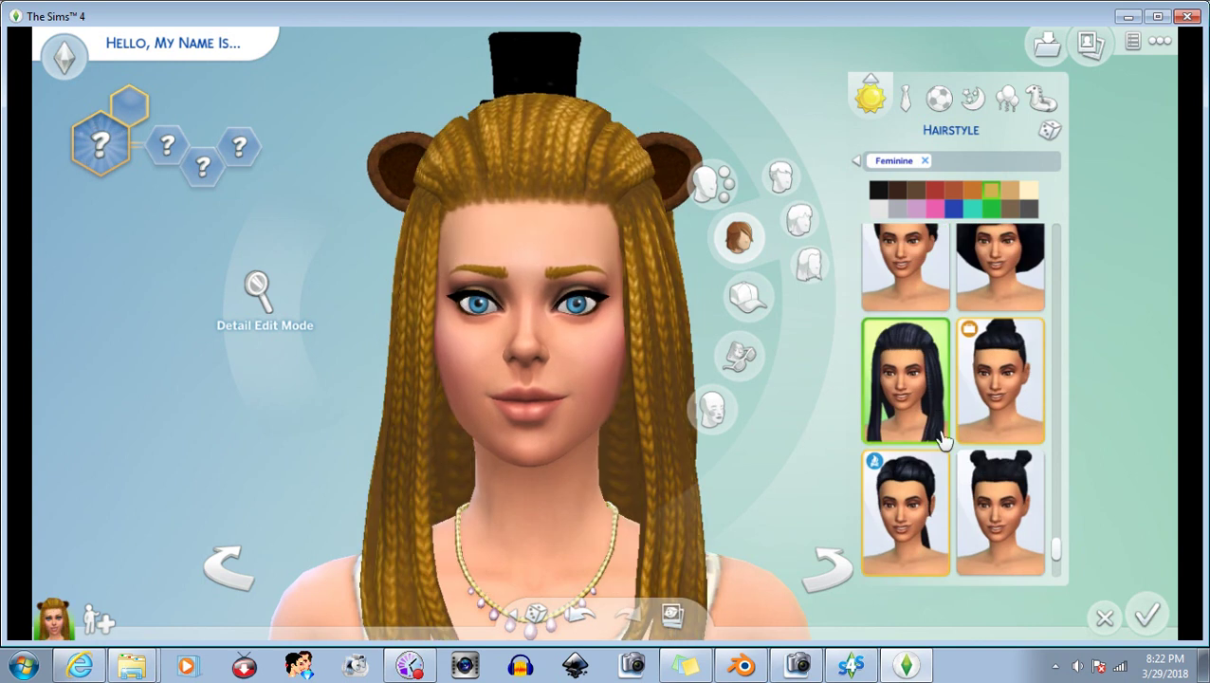
{"action": "scroll", "coordinate": [948, 439], "scroll_direction": "down", "scroll_amount": 1}
{"action": "scroll", "coordinate": [964, 438], "scroll_direction": "down", "scroll_amount": 2}
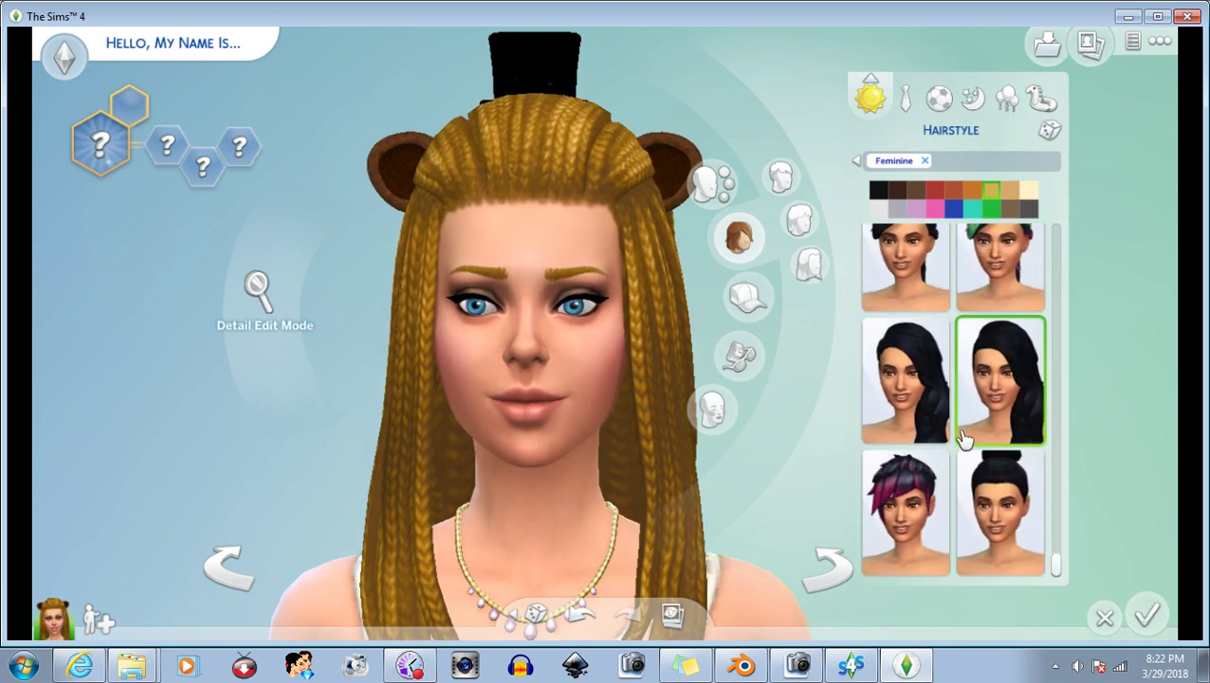
{"action": "left_click", "coordinate": [1013, 491]}
{"action": "left_click", "coordinate": [928, 403]}
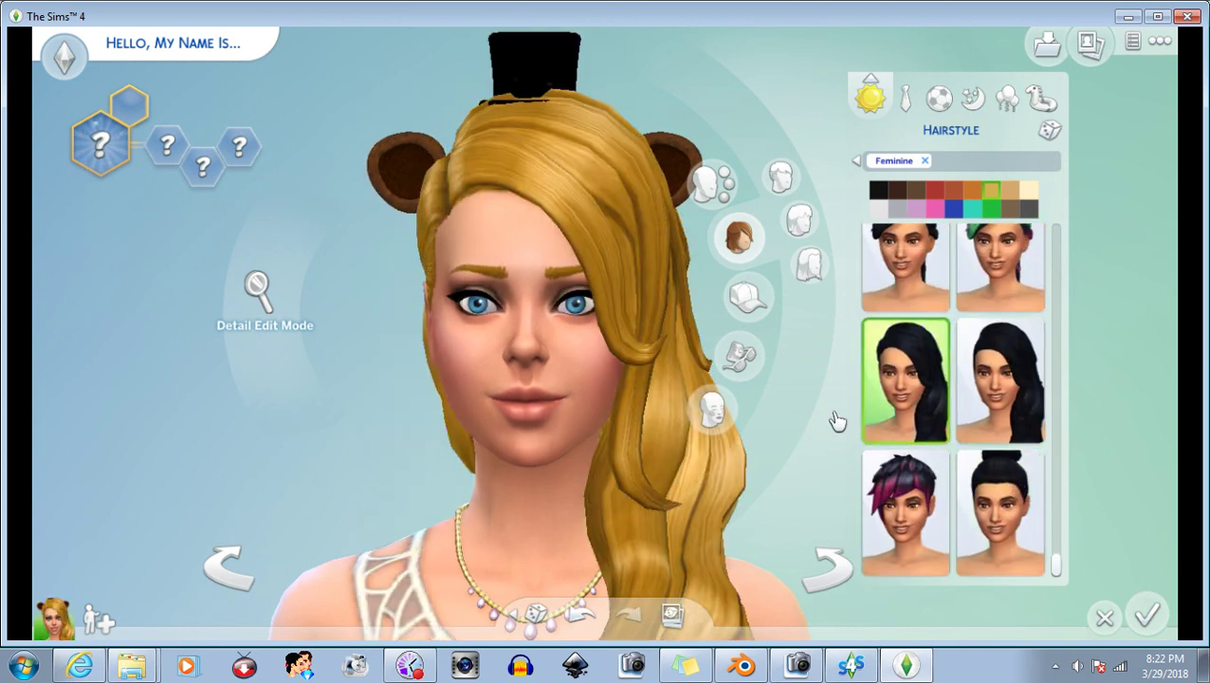
{"action": "left_click_drag", "start_coordinate": [529, 409], "coordinate": [577, 409]}
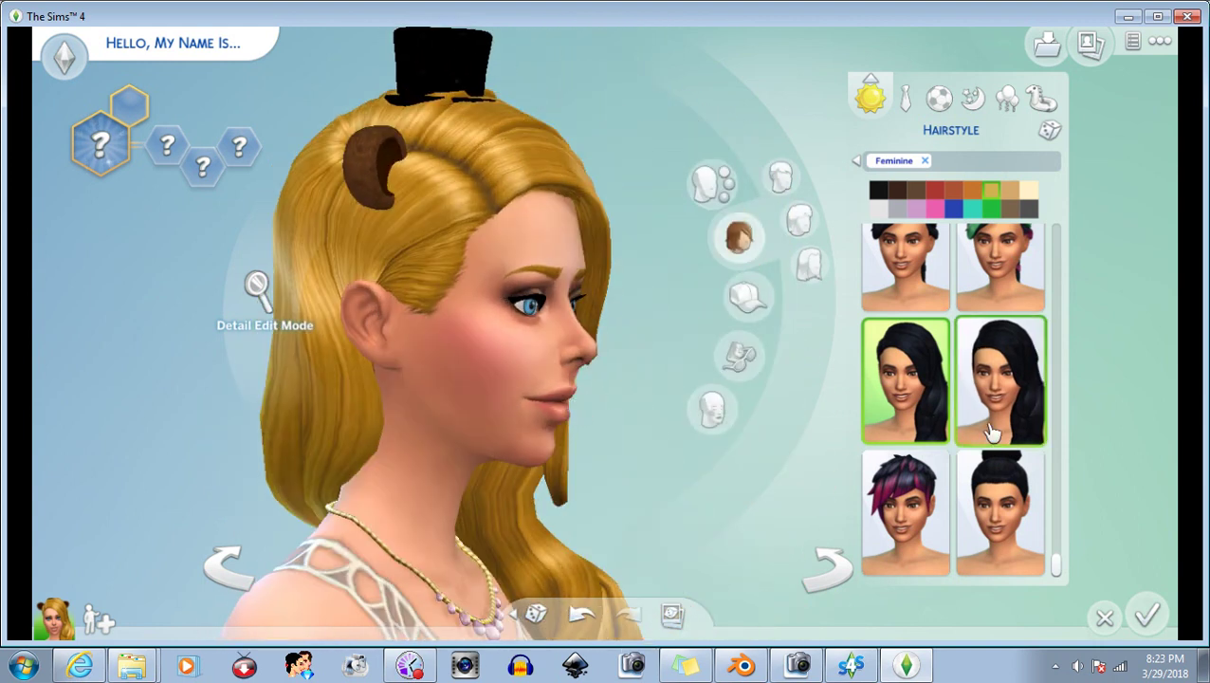
Settle on the blonde bob-with-bangs hairstyle.
{"action": "scroll", "coordinate": [1024, 399], "scroll_direction": "up", "scroll_amount": 1}
{"action": "scroll", "coordinate": [1034, 465], "scroll_direction": "up", "scroll_amount": 2}
{"action": "scroll", "coordinate": [1046, 533], "scroll_direction": "up", "scroll_amount": 1}
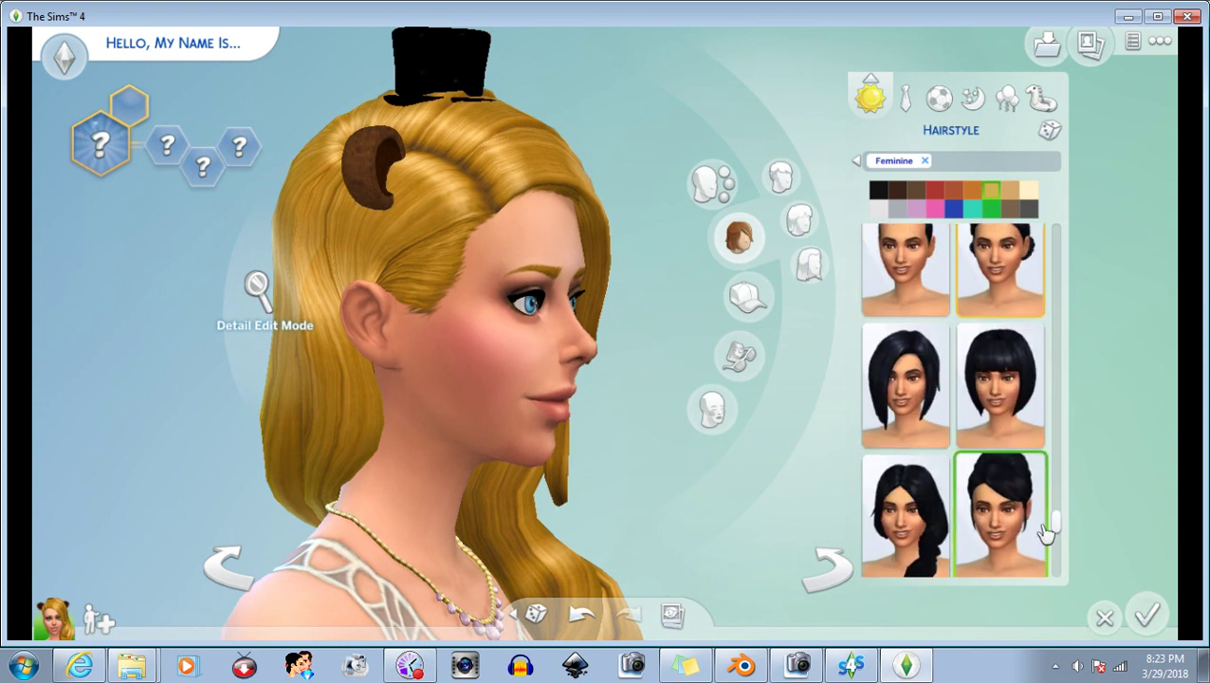
{"action": "left_click_drag", "start_coordinate": [1055, 525], "coordinate": [1076, 251]}
{"action": "left_click", "coordinate": [1000, 399]}
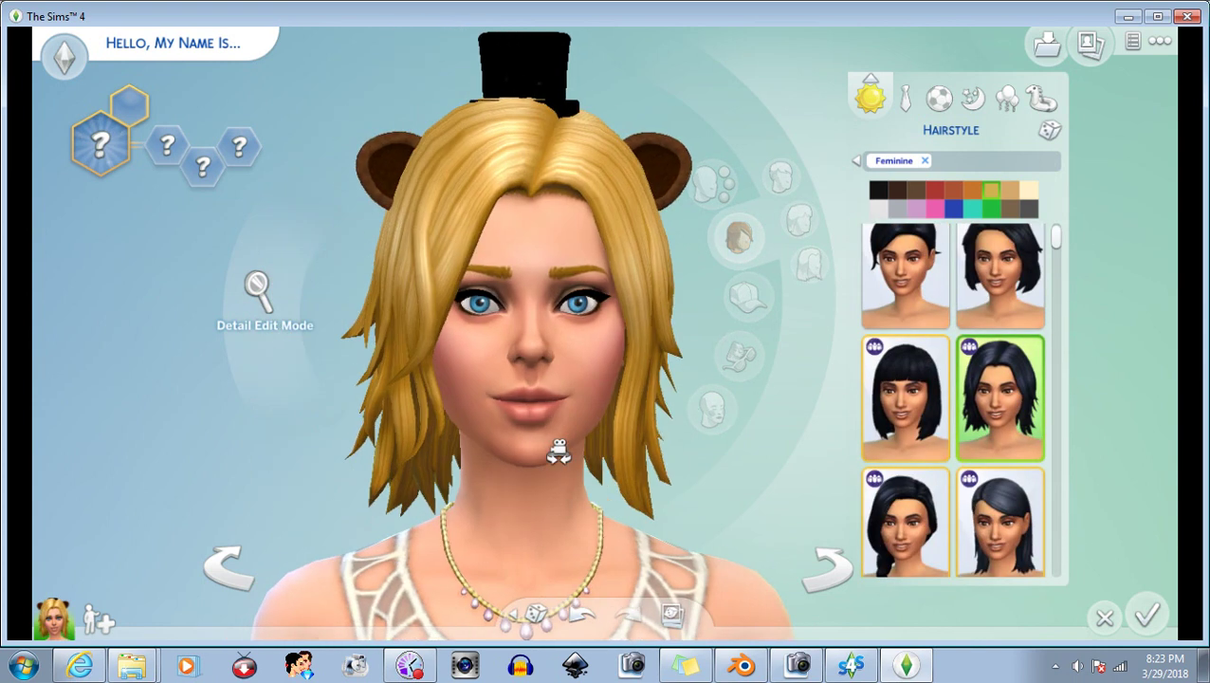
{"action": "left_click", "coordinate": [896, 403]}
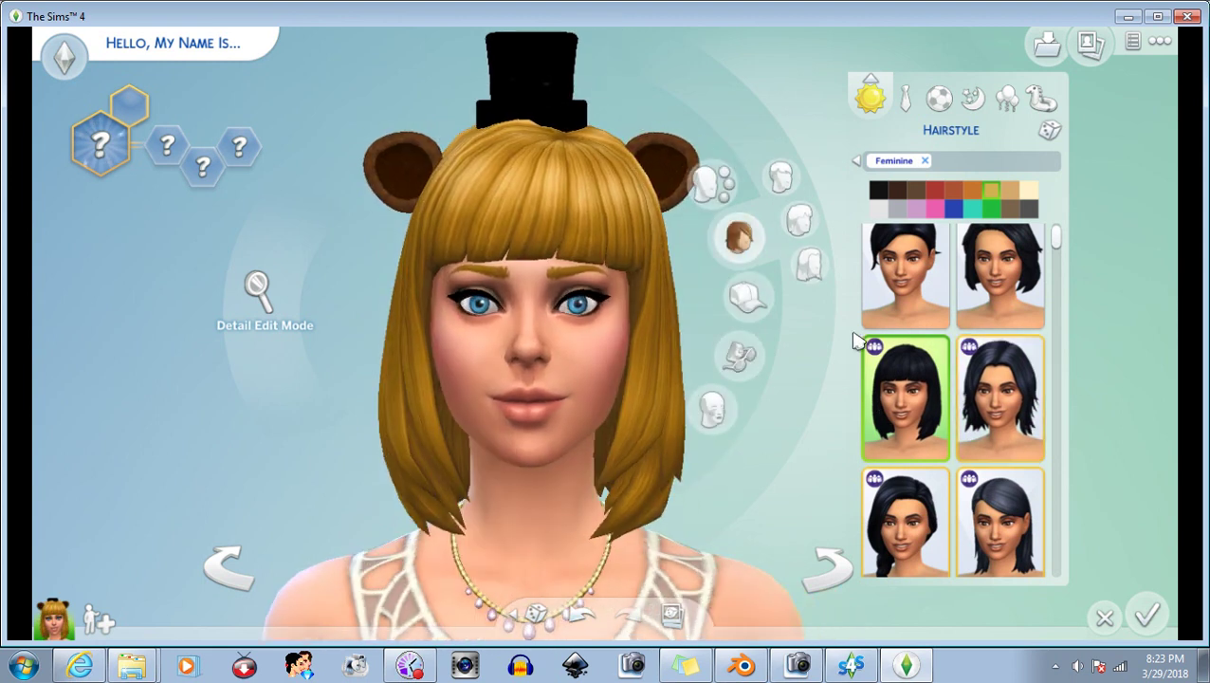
Filter hairstyles to Masculine instead of Feminine.
{"action": "left_click", "coordinate": [858, 162]}
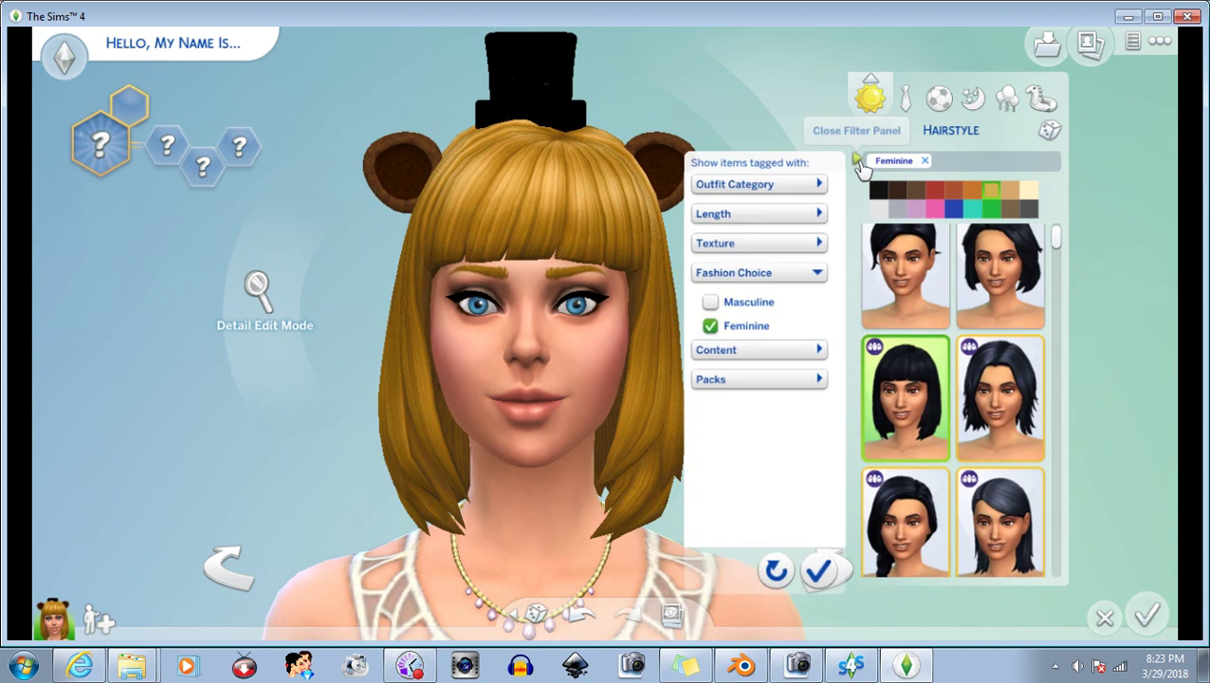
{"action": "left_click", "coordinate": [764, 327]}
{"action": "left_click", "coordinate": [754, 306]}
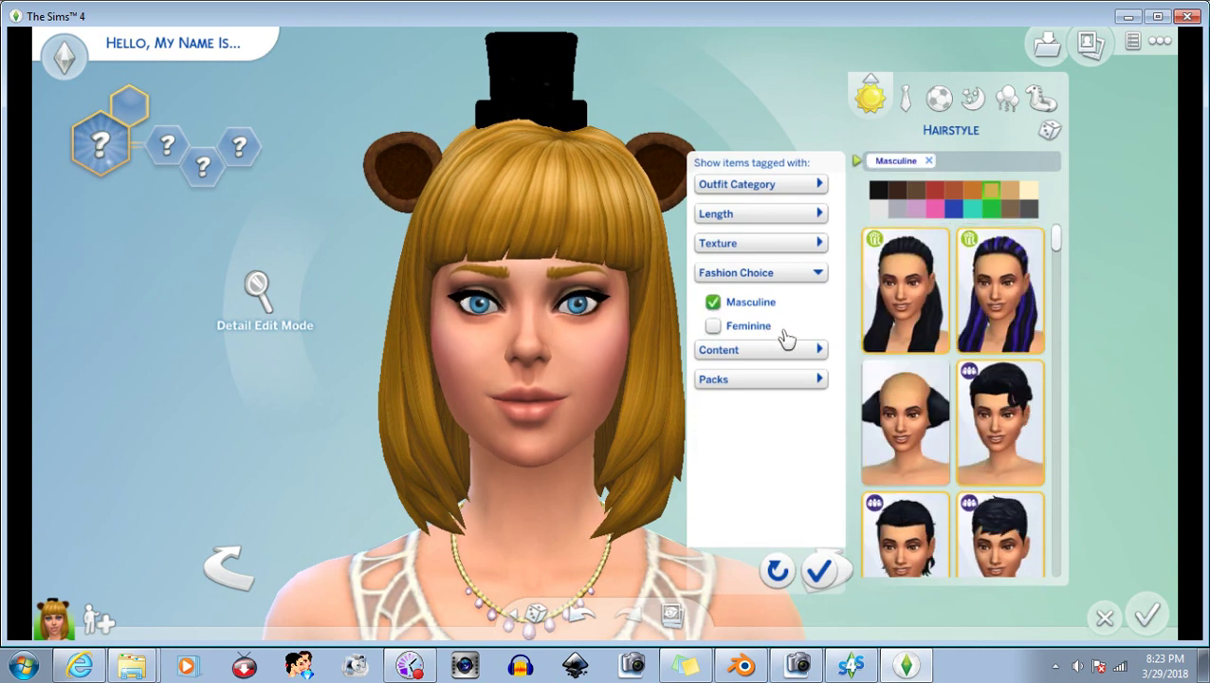
{"action": "left_click", "coordinate": [821, 570]}
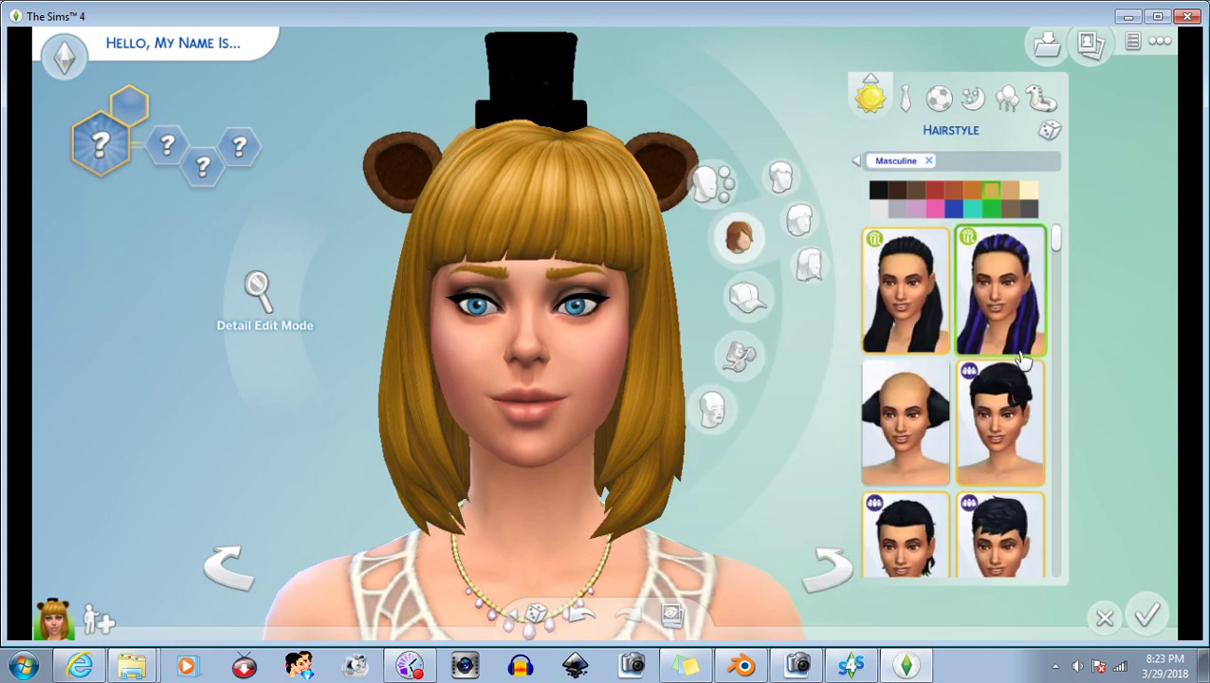
Try the long dark hairstyle and the short black bob, spinning the Sim to check the hat.
{"action": "scroll", "coordinate": [956, 363], "scroll_direction": "down", "scroll_amount": 3}
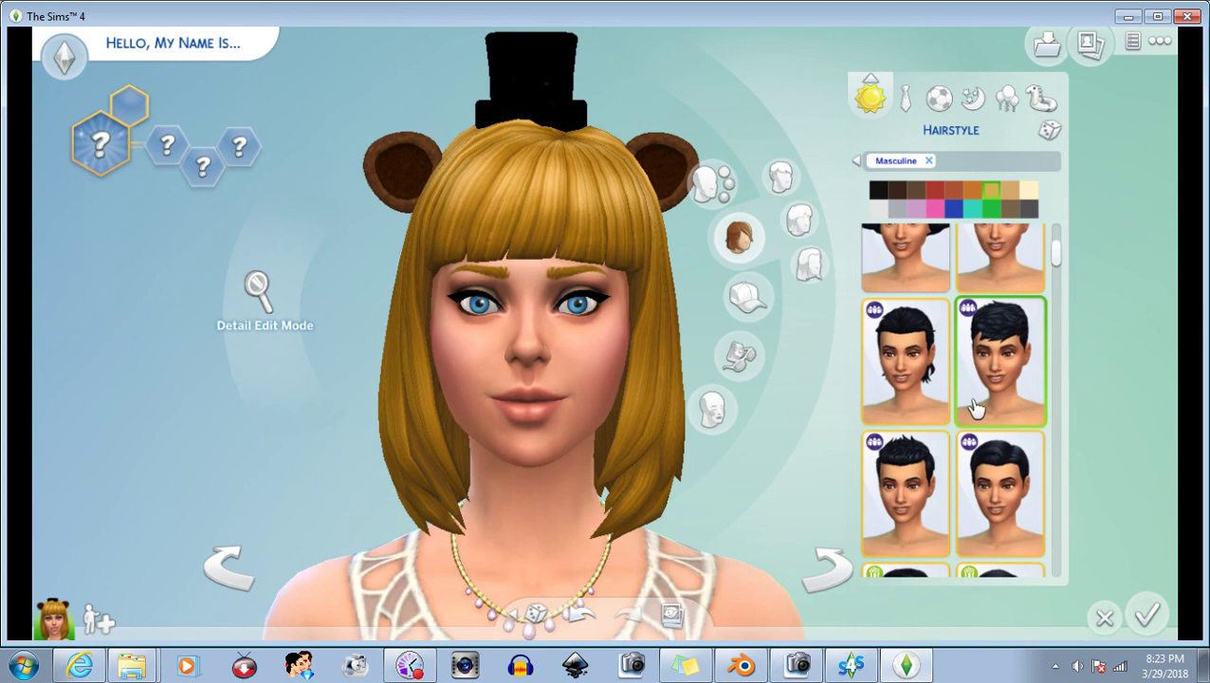
{"action": "scroll", "coordinate": [978, 370], "scroll_direction": "down", "scroll_amount": 1}
{"action": "left_click", "coordinate": [1018, 365]}
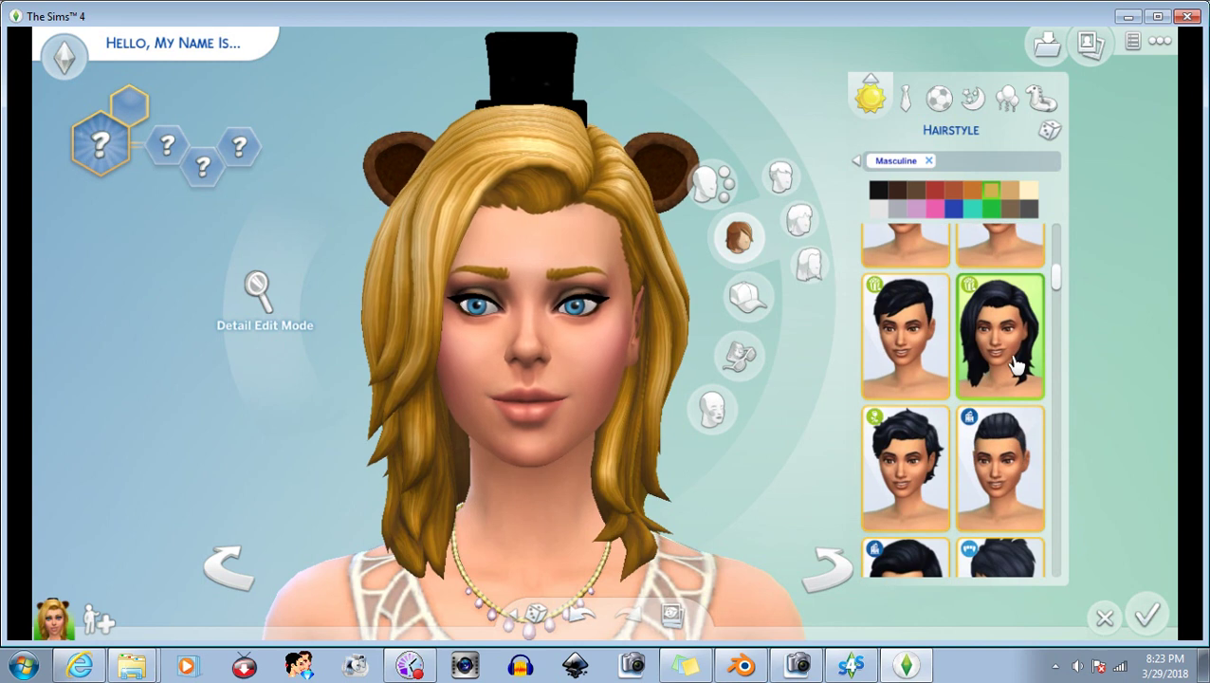
{"action": "scroll", "coordinate": [1018, 365], "scroll_direction": "down", "scroll_amount": 1}
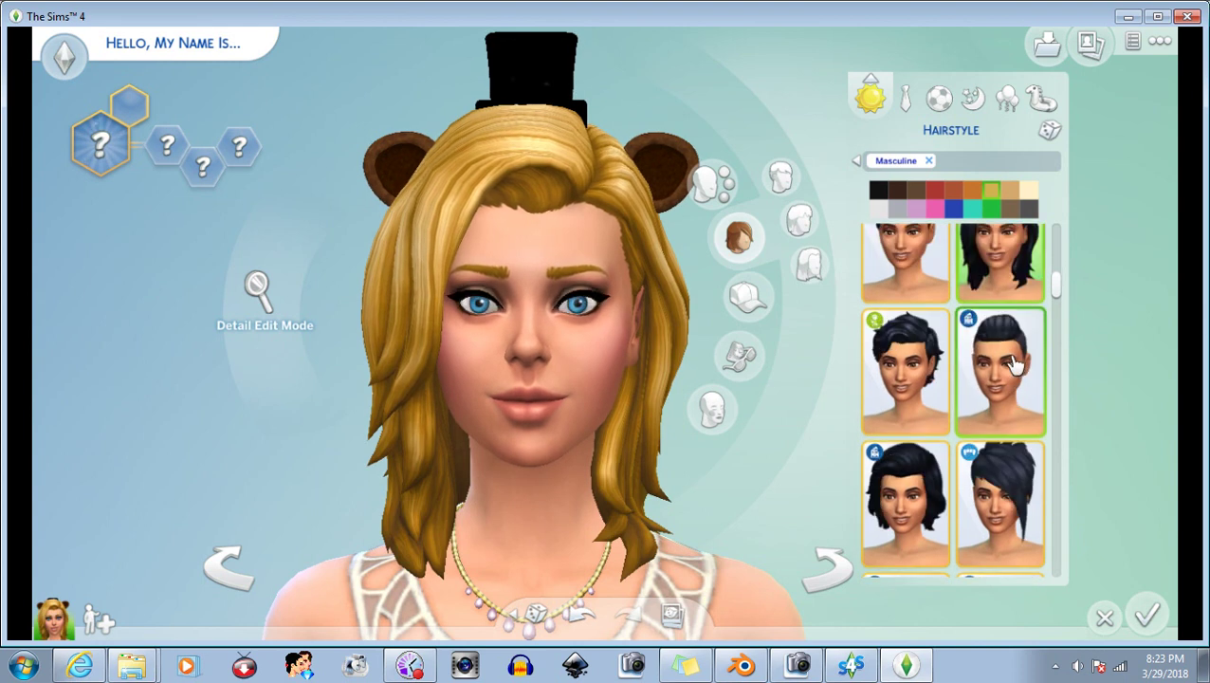
{"action": "scroll", "coordinate": [1015, 365], "scroll_direction": "down", "scroll_amount": 1}
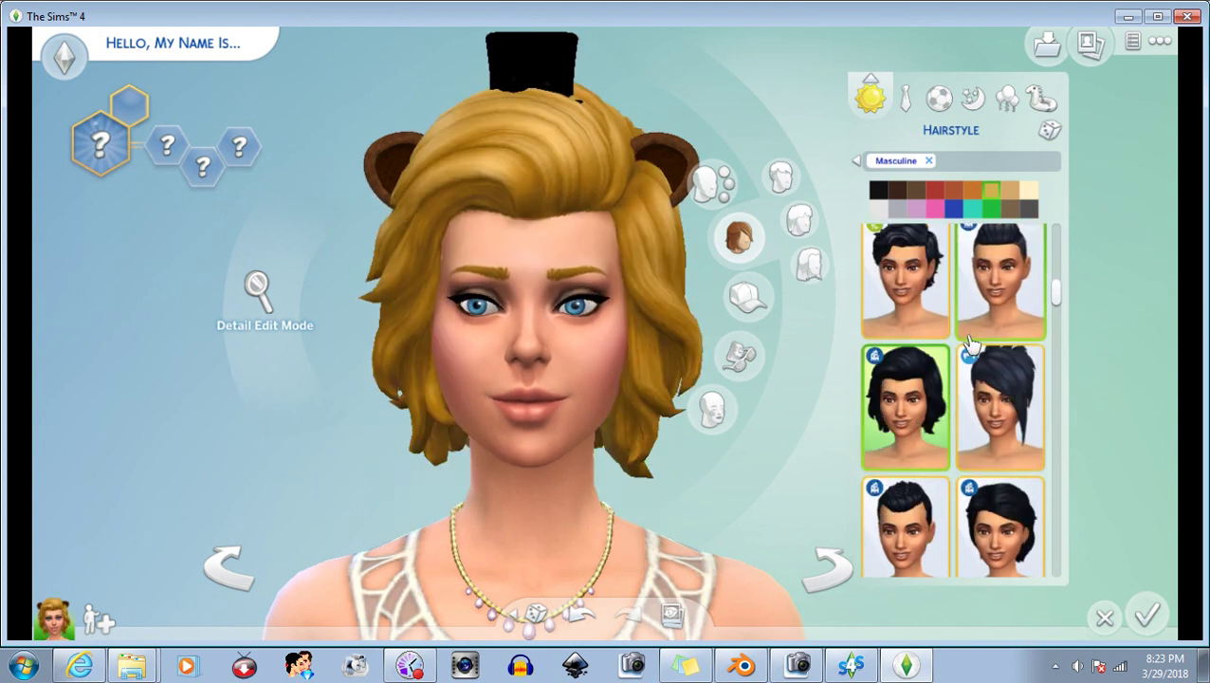
{"action": "scroll", "coordinate": [977, 337], "scroll_direction": "up", "scroll_amount": 2}
{"action": "scroll", "coordinate": [982, 366], "scroll_direction": "down", "scroll_amount": 2}
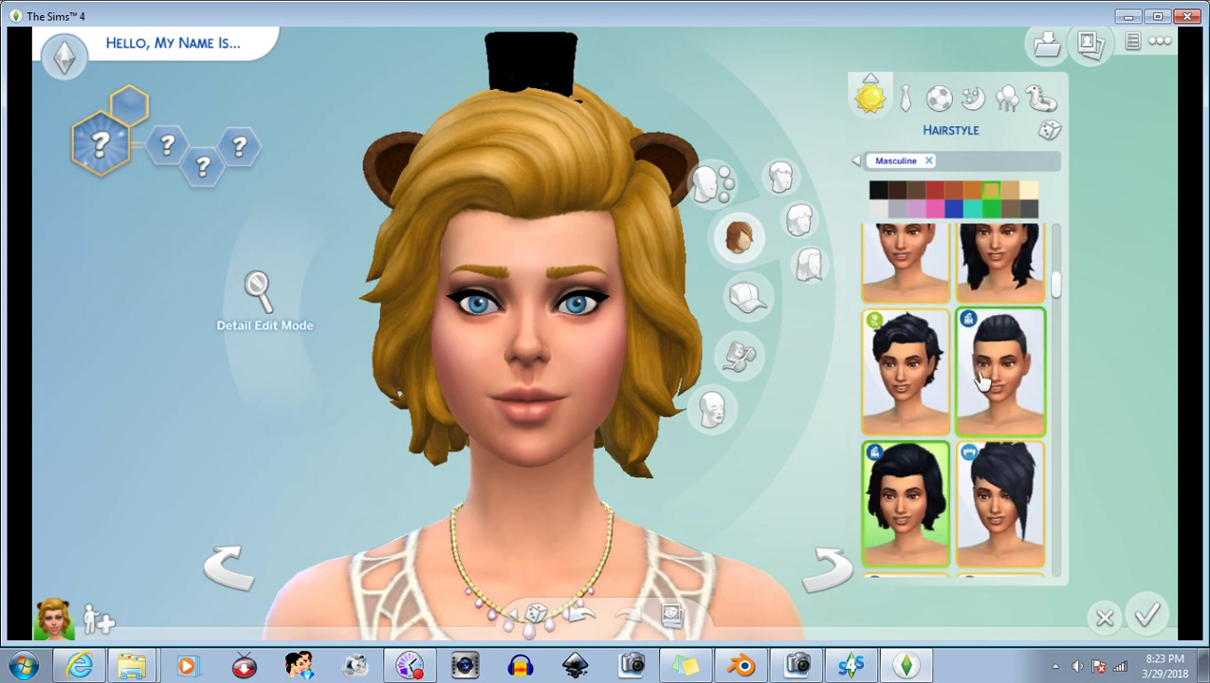
{"action": "scroll", "coordinate": [968, 396], "scroll_direction": "down", "scroll_amount": 1}
{"action": "left_click", "coordinate": [991, 358]}
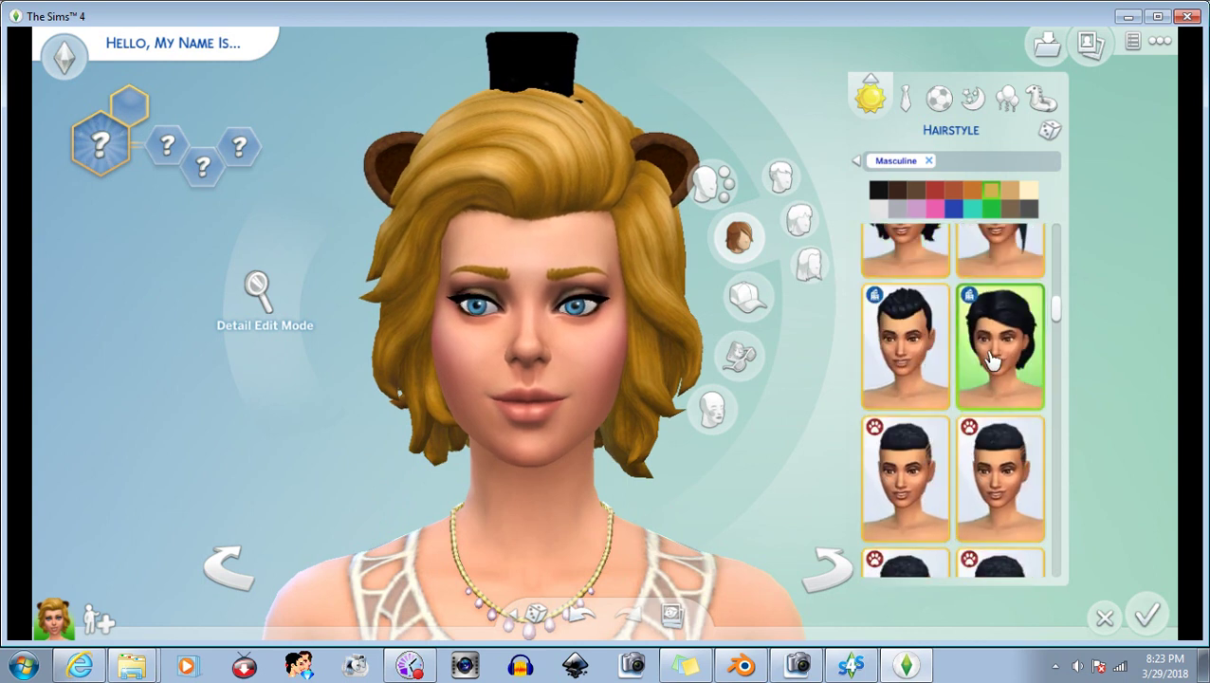
{"action": "left_click_drag", "start_coordinate": [526, 450], "coordinate": [541, 456]}
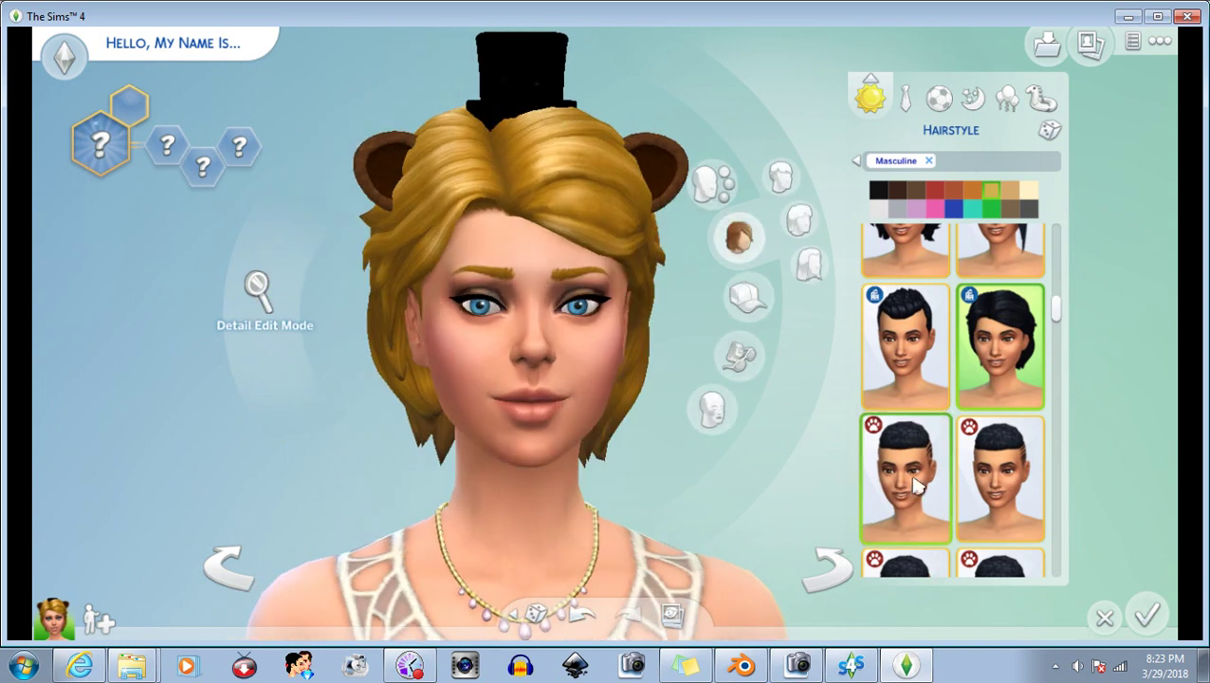
Try a short black hairstyle, view the Sim in profile, then quit the game without saving.
{"action": "scroll", "coordinate": [972, 463], "scroll_direction": "down", "scroll_amount": 2}
{"action": "scroll", "coordinate": [972, 463], "scroll_direction": "down", "scroll_amount": 1}
{"action": "scroll", "coordinate": [973, 463], "scroll_direction": "down", "scroll_amount": 1}
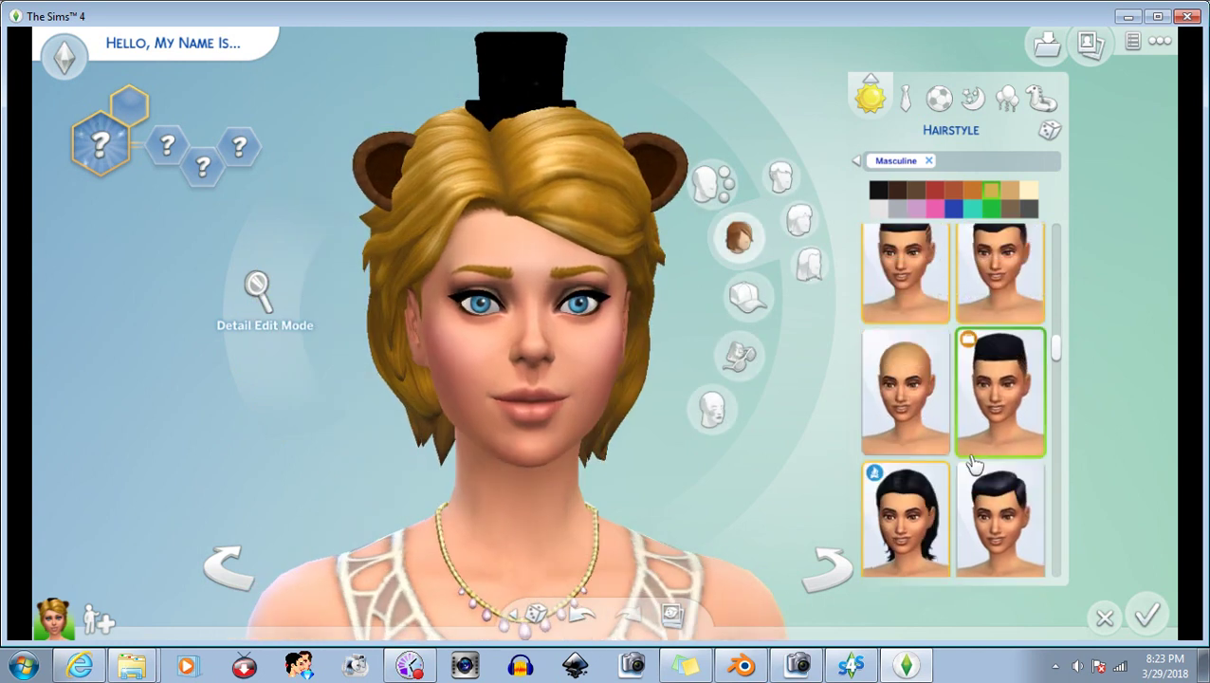
{"action": "scroll", "coordinate": [975, 463], "scroll_direction": "down", "scroll_amount": 2}
{"action": "scroll", "coordinate": [979, 463], "scroll_direction": "down", "scroll_amount": 1}
{"action": "scroll", "coordinate": [978, 463], "scroll_direction": "down", "scroll_amount": 1}
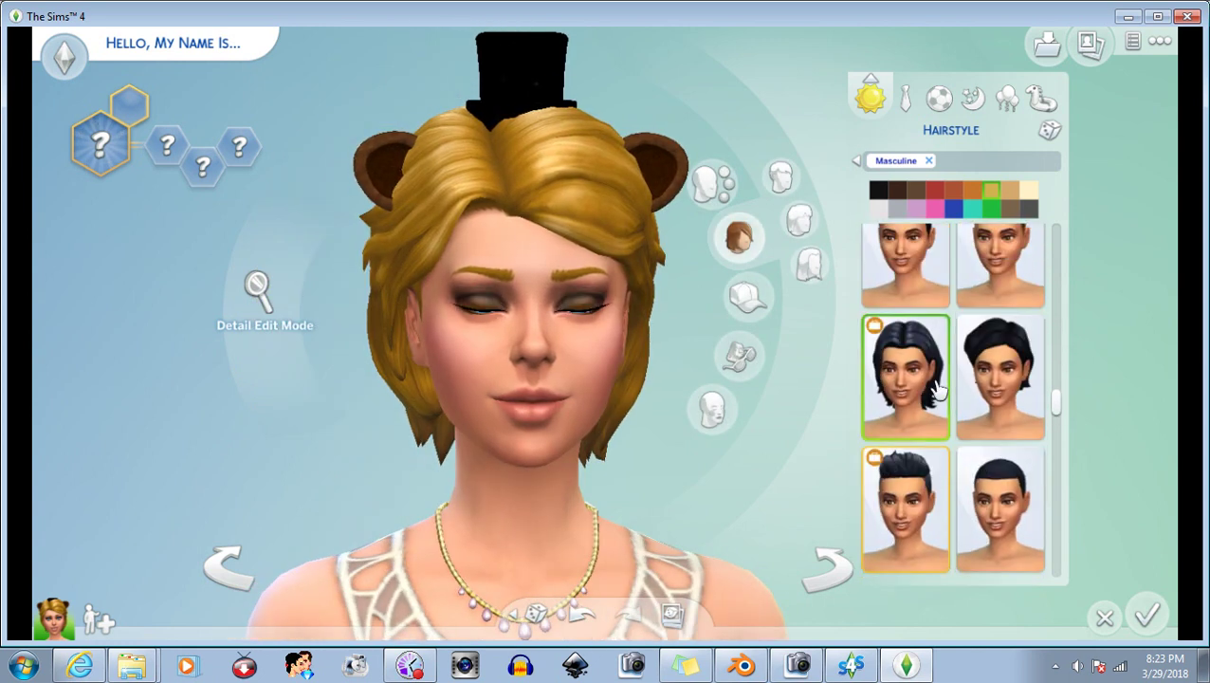
{"action": "scroll", "coordinate": [991, 415], "scroll_direction": "down", "scroll_amount": 2}
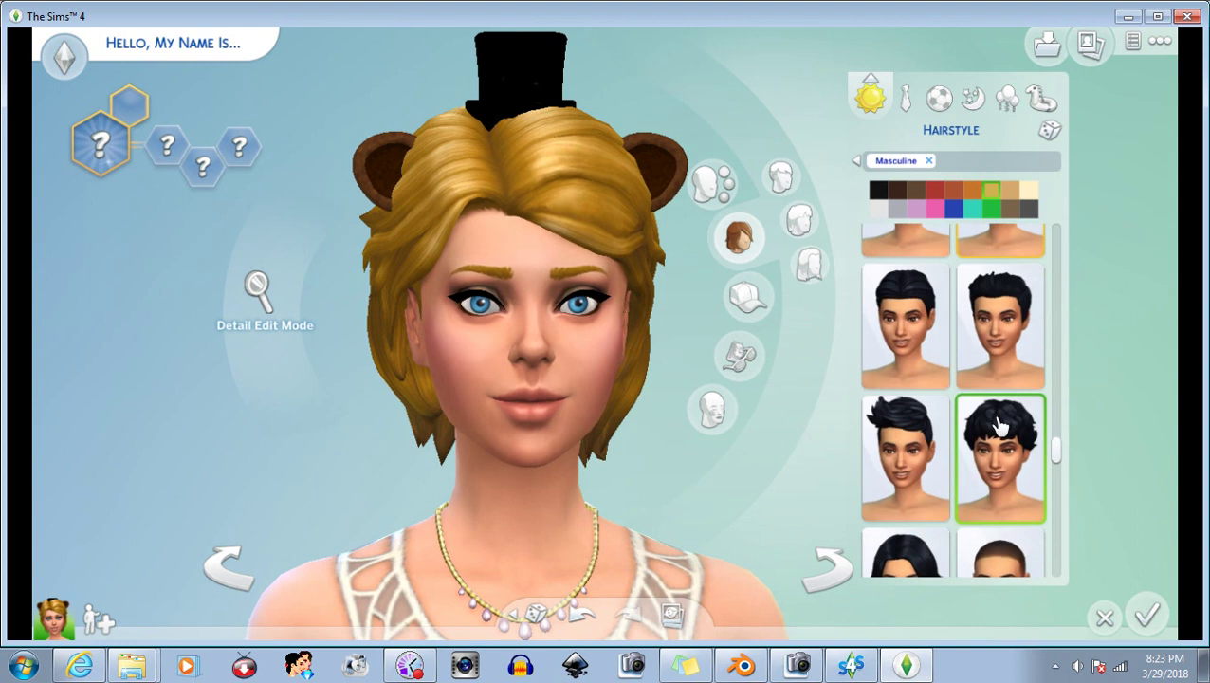
{"action": "scroll", "coordinate": [998, 427], "scroll_direction": "down", "scroll_amount": 2}
{"action": "left_click", "coordinate": [896, 313]}
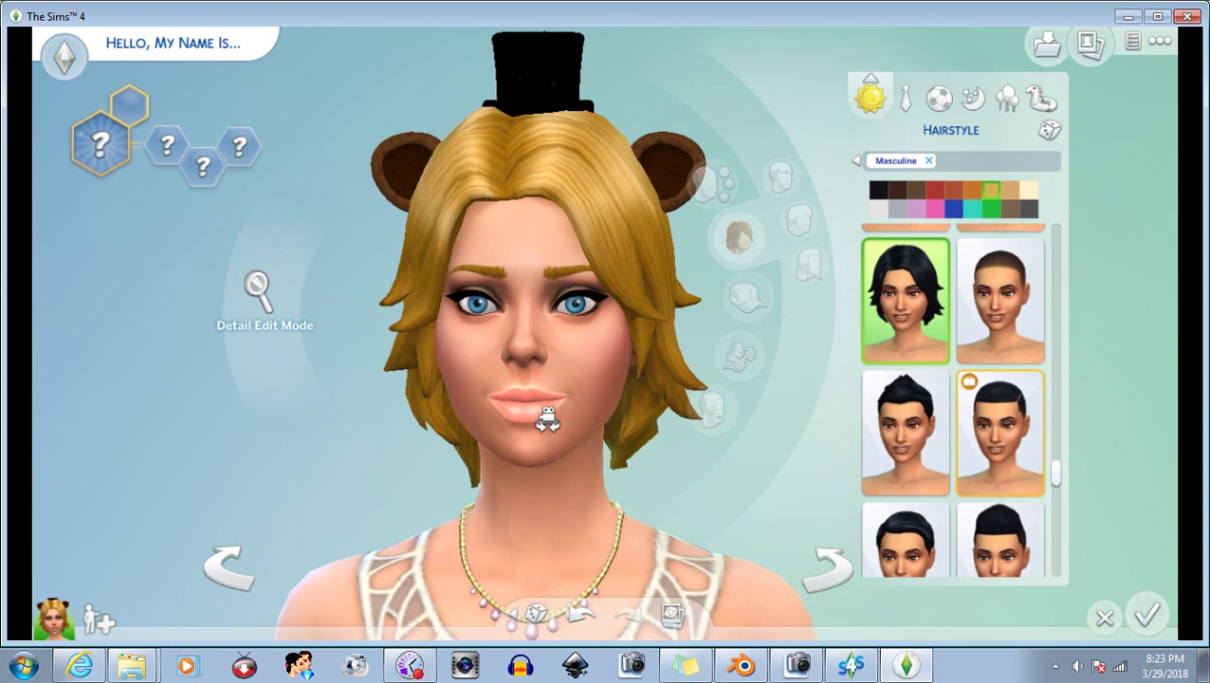
{"action": "scroll", "coordinate": [954, 445], "scroll_direction": "down", "scroll_amount": 1}
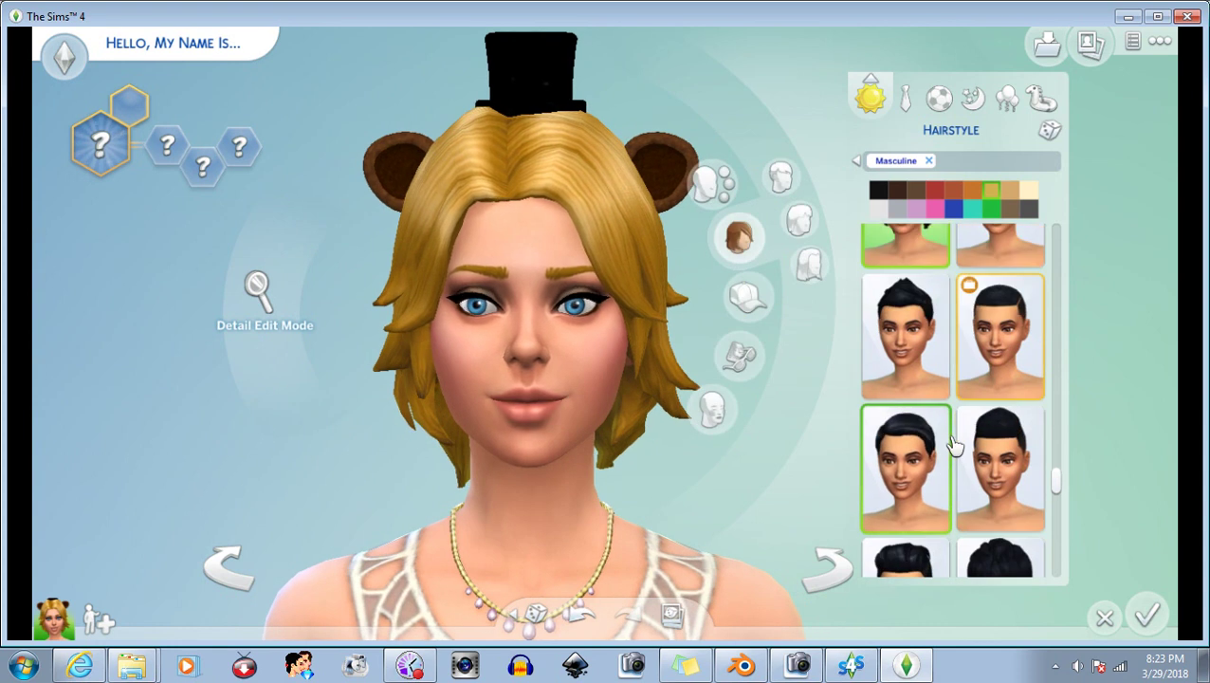
{"action": "scroll", "coordinate": [954, 446], "scroll_direction": "down", "scroll_amount": 1}
{"action": "scroll", "coordinate": [958, 442], "scroll_direction": "down", "scroll_amount": 1}
{"action": "scroll", "coordinate": [972, 433], "scroll_direction": "down", "scroll_amount": 1}
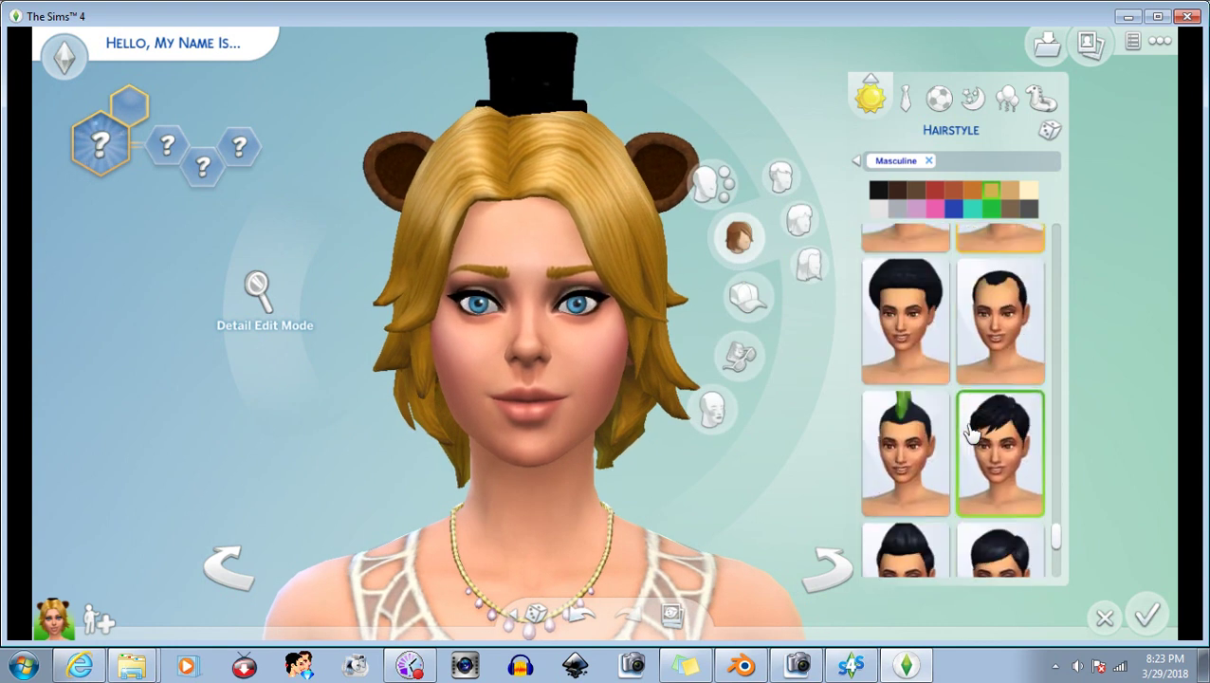
{"action": "scroll", "coordinate": [969, 430], "scroll_direction": "down", "scroll_amount": 1}
{"action": "scroll", "coordinate": [968, 426], "scroll_direction": "down", "scroll_amount": 1}
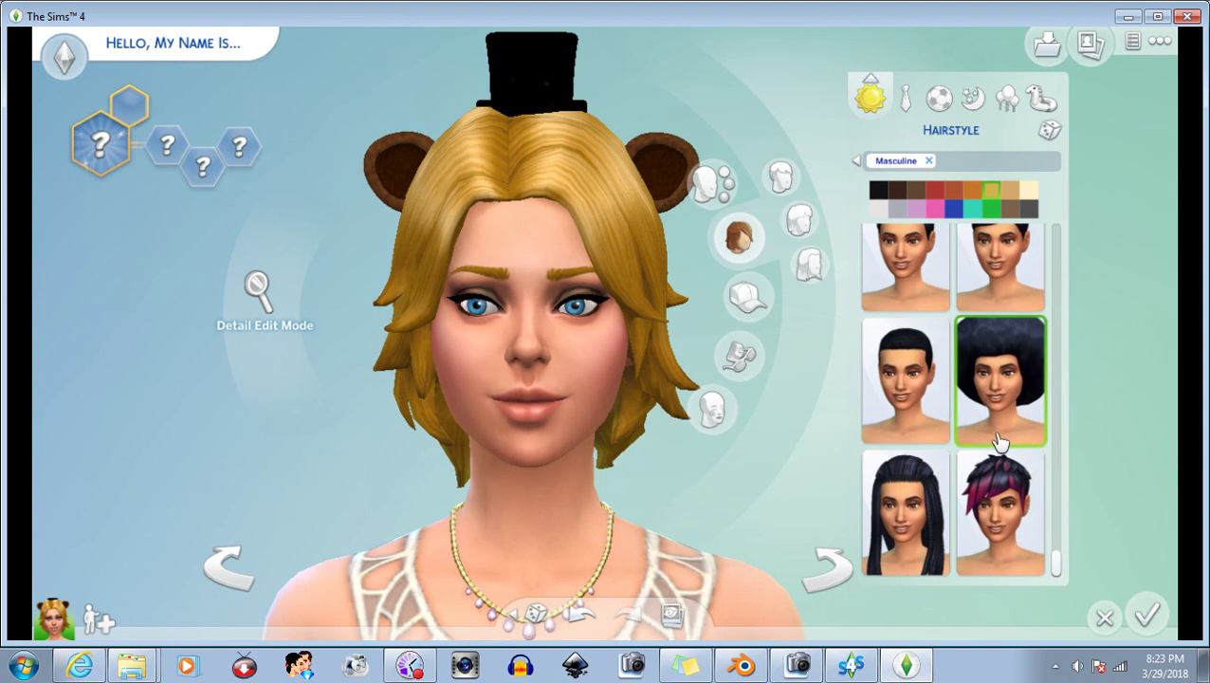
{"action": "left_click_drag", "start_coordinate": [656, 342], "coordinate": [642, 345]}
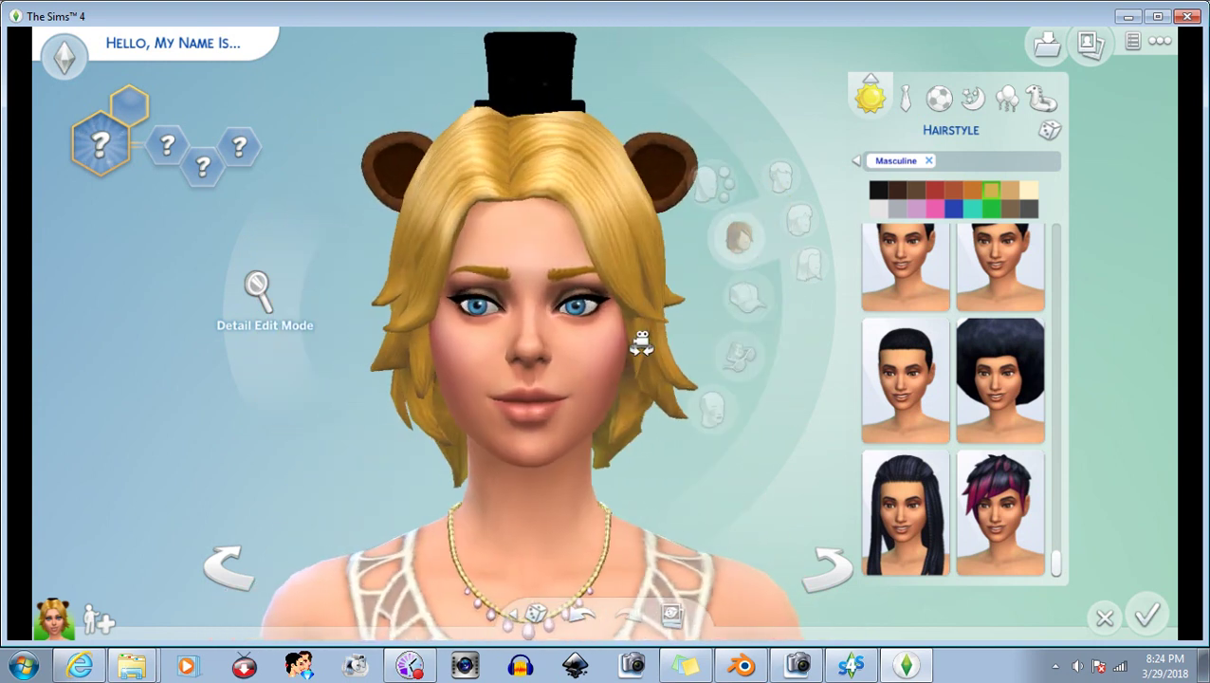
{"action": "left_click", "coordinate": [1188, 17]}
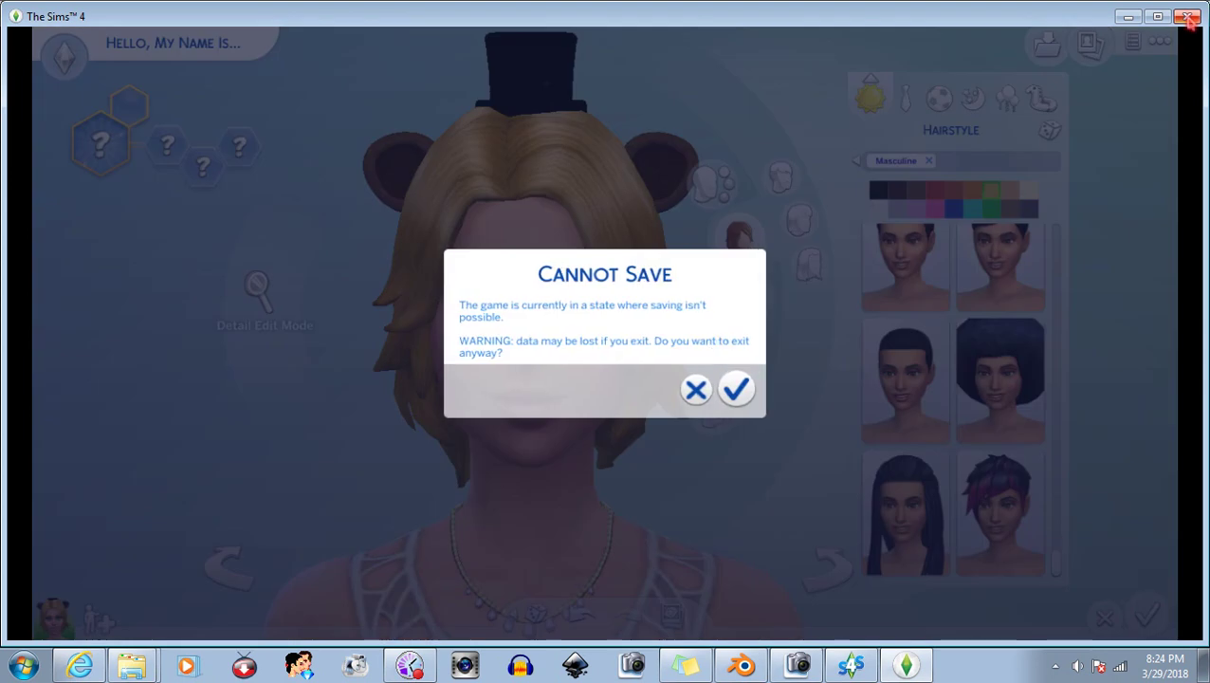
{"action": "left_click", "coordinate": [733, 383]}
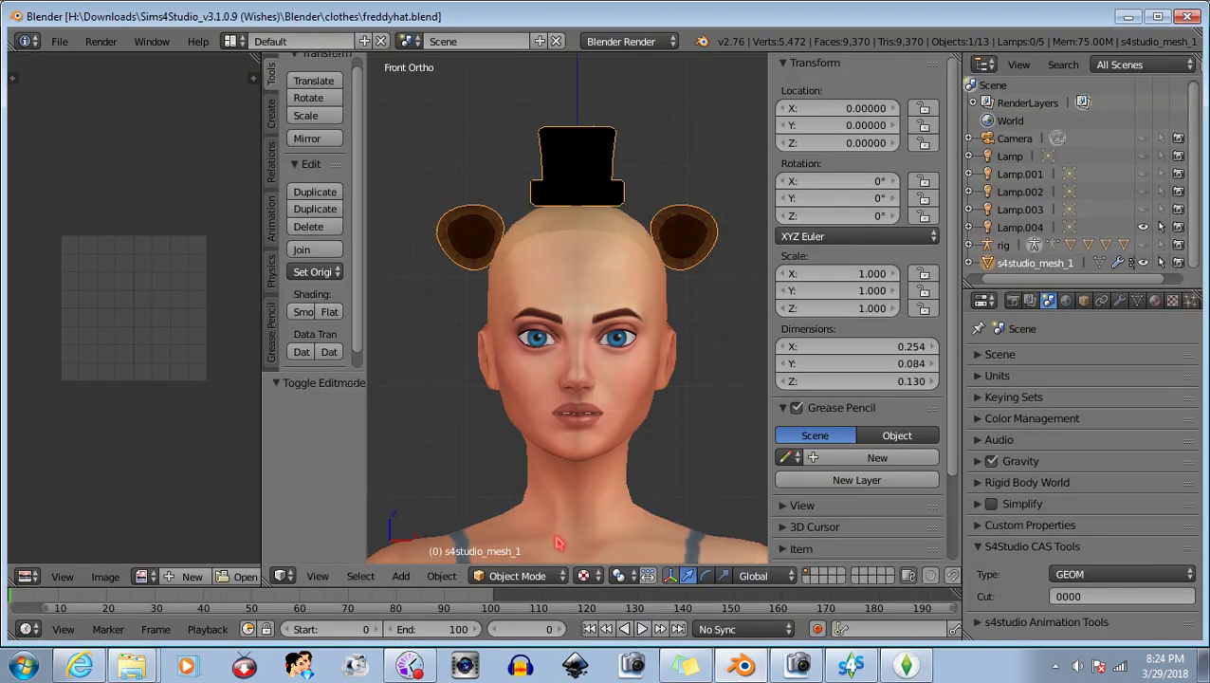
Enter Edit Mode, select the top hat geometry and switch to the Left view.
{"action": "left_click", "coordinate": [531, 576]}
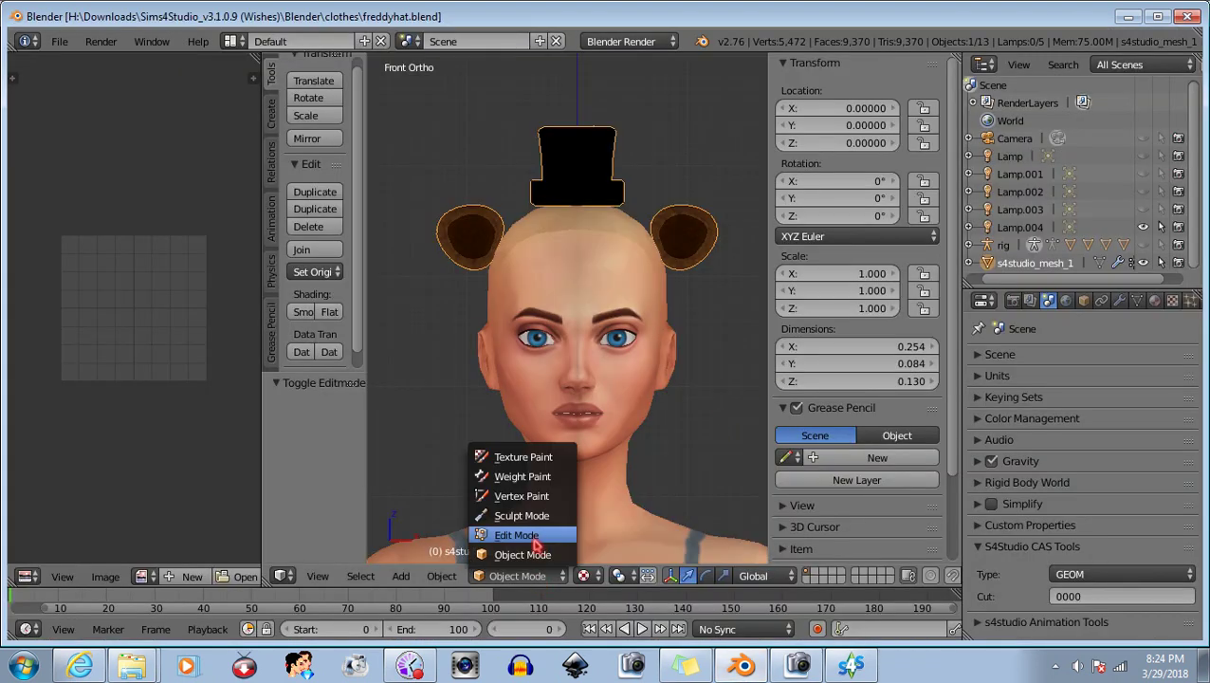
{"action": "left_click", "coordinate": [535, 537]}
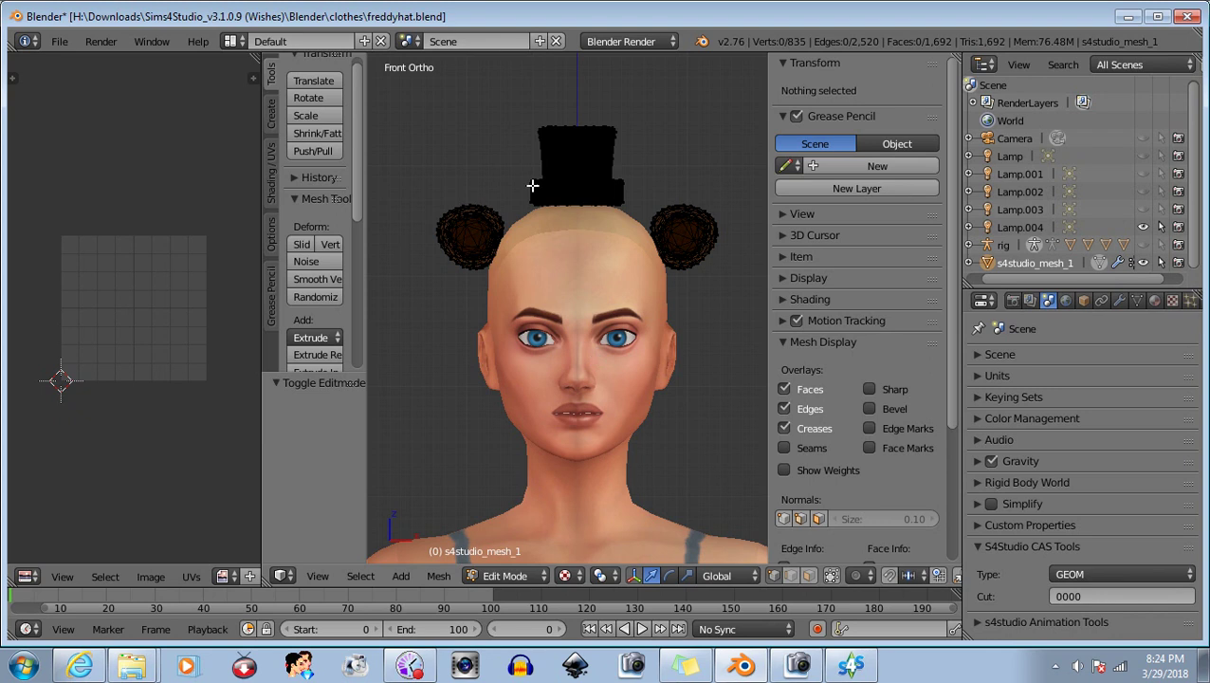
{"action": "left_click_drag", "start_coordinate": [516, 89], "coordinate": [641, 234]}
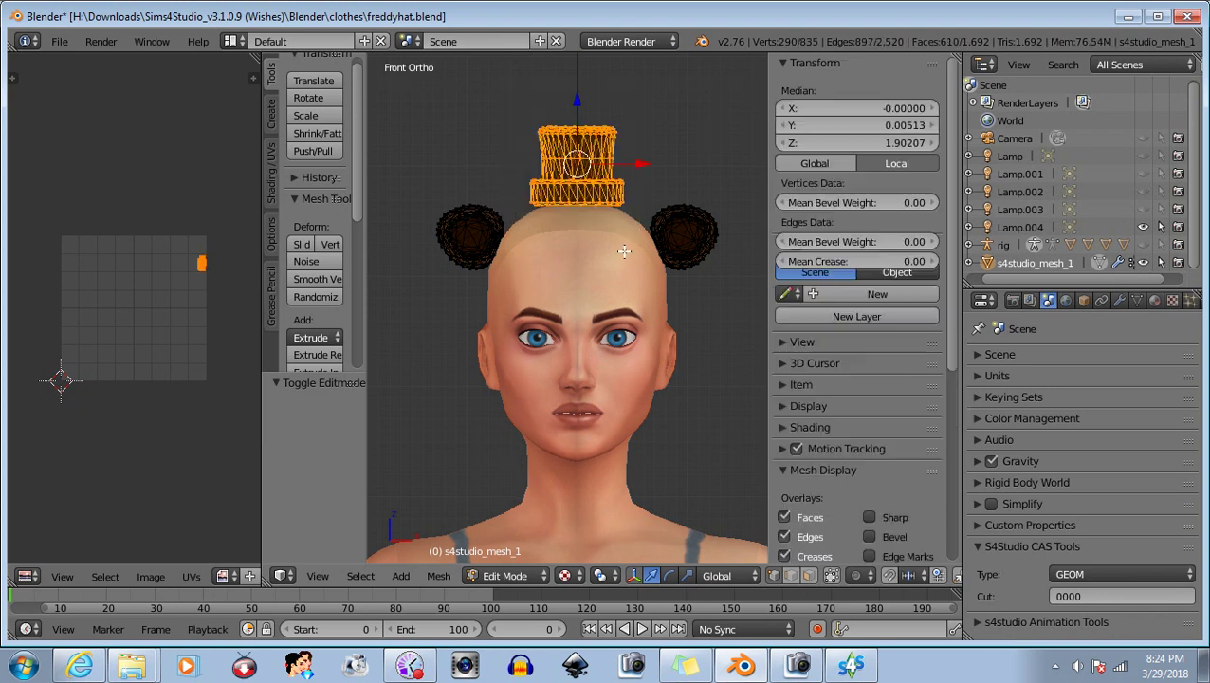
{"action": "left_click", "coordinate": [318, 576]}
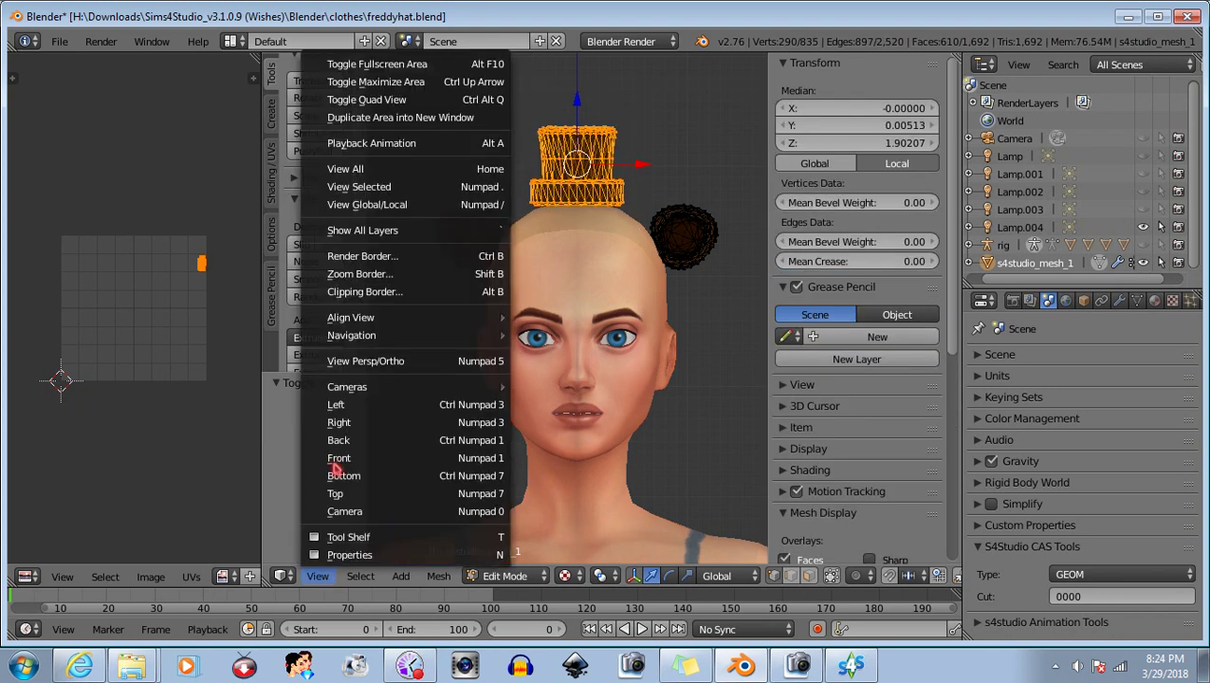
{"action": "left_click", "coordinate": [337, 405]}
Move the hat forward and up, tilt it 7.908°, and return to Object Mode.
{"action": "left_click_drag", "start_coordinate": [438, 162], "coordinate": [472, 163]}
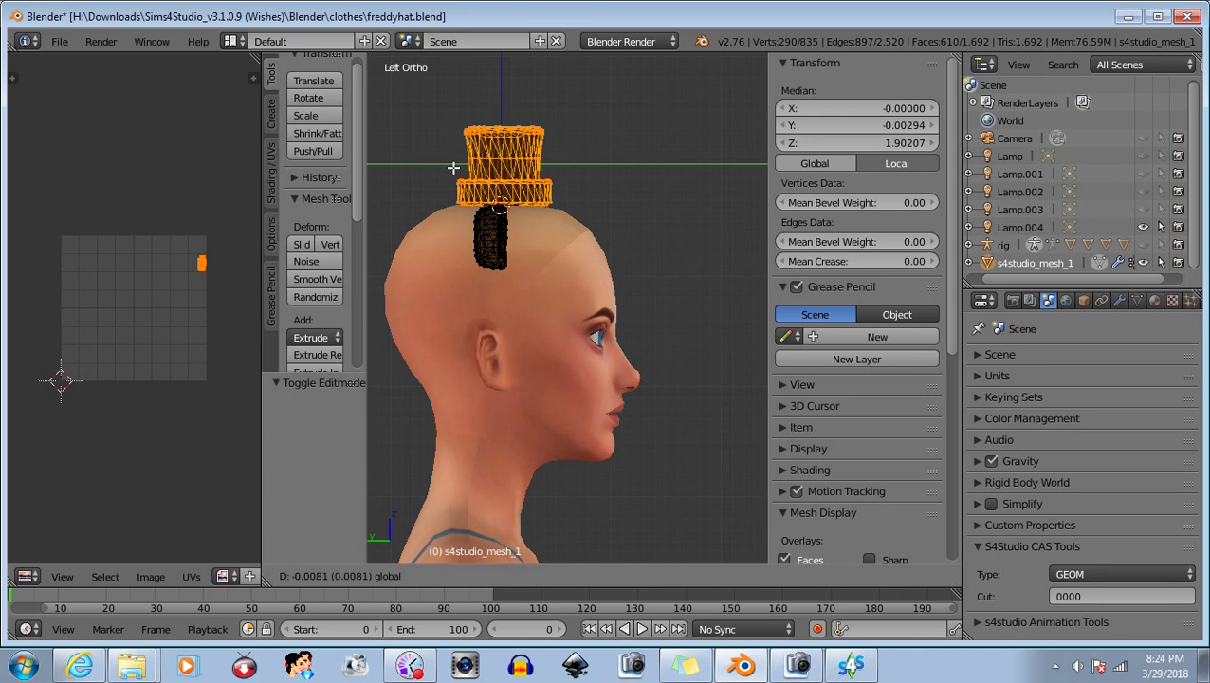
{"action": "left_click_drag", "start_coordinate": [530, 105], "coordinate": [530, 93]}
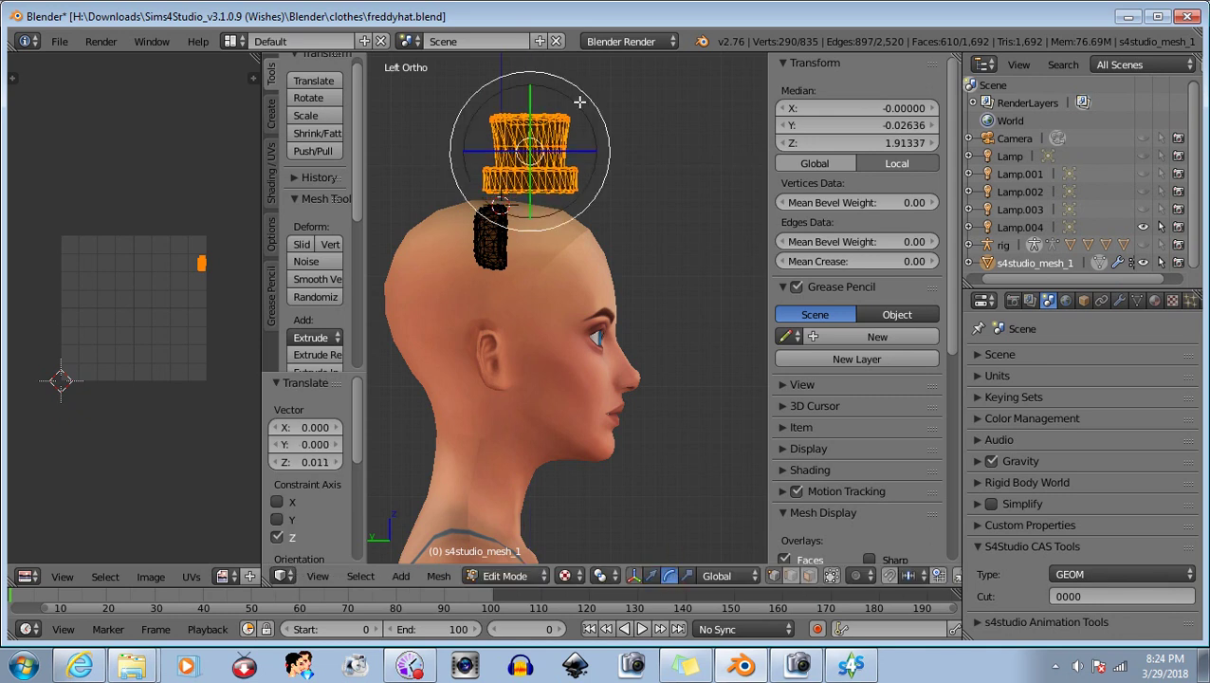
{"action": "left_click_drag", "start_coordinate": [582, 88], "coordinate": [589, 92]}
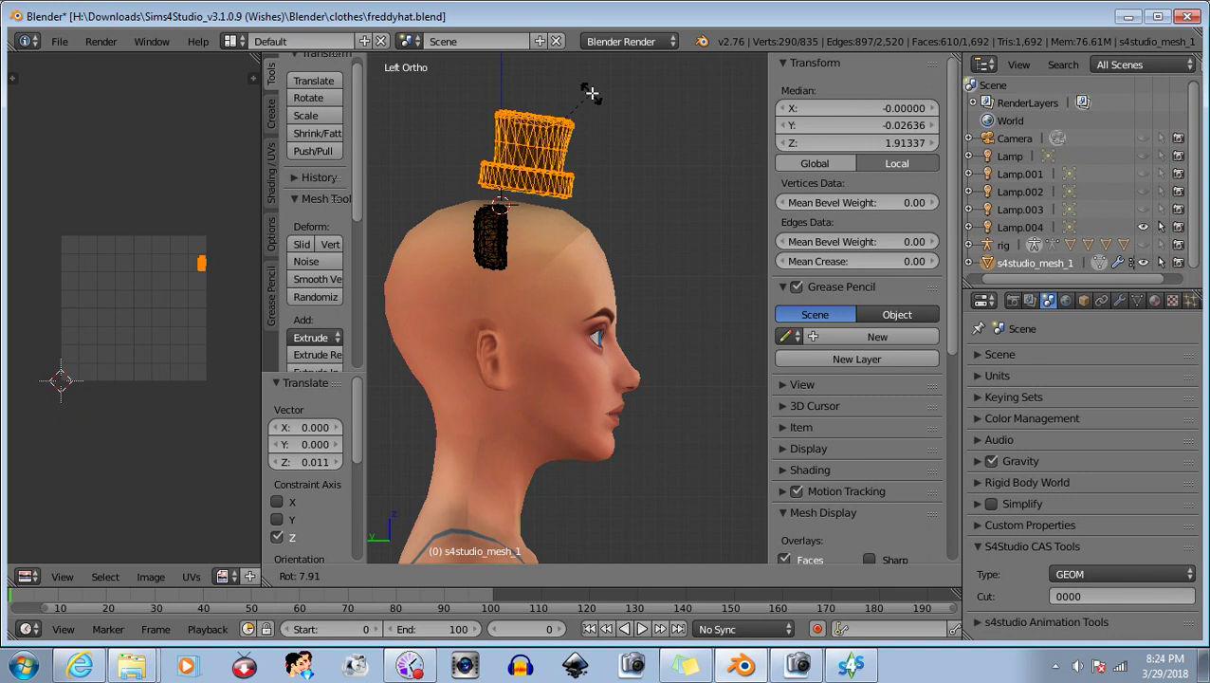
{"action": "left_click_drag", "start_coordinate": [591, 93], "coordinate": [591, 94]}
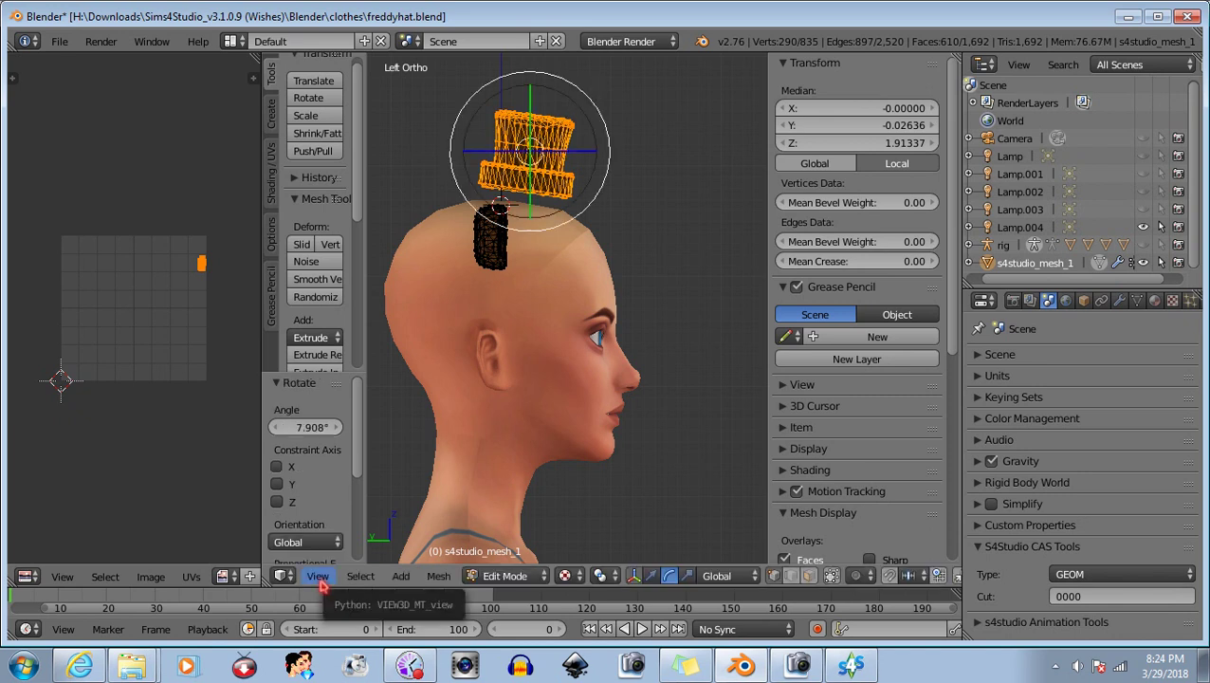
{"action": "left_click", "coordinate": [504, 576]}
{"action": "left_click", "coordinate": [513, 556]}
{"action": "middle_click_drag", "start_coordinate": [641, 418], "coordinate": [433, 398]}
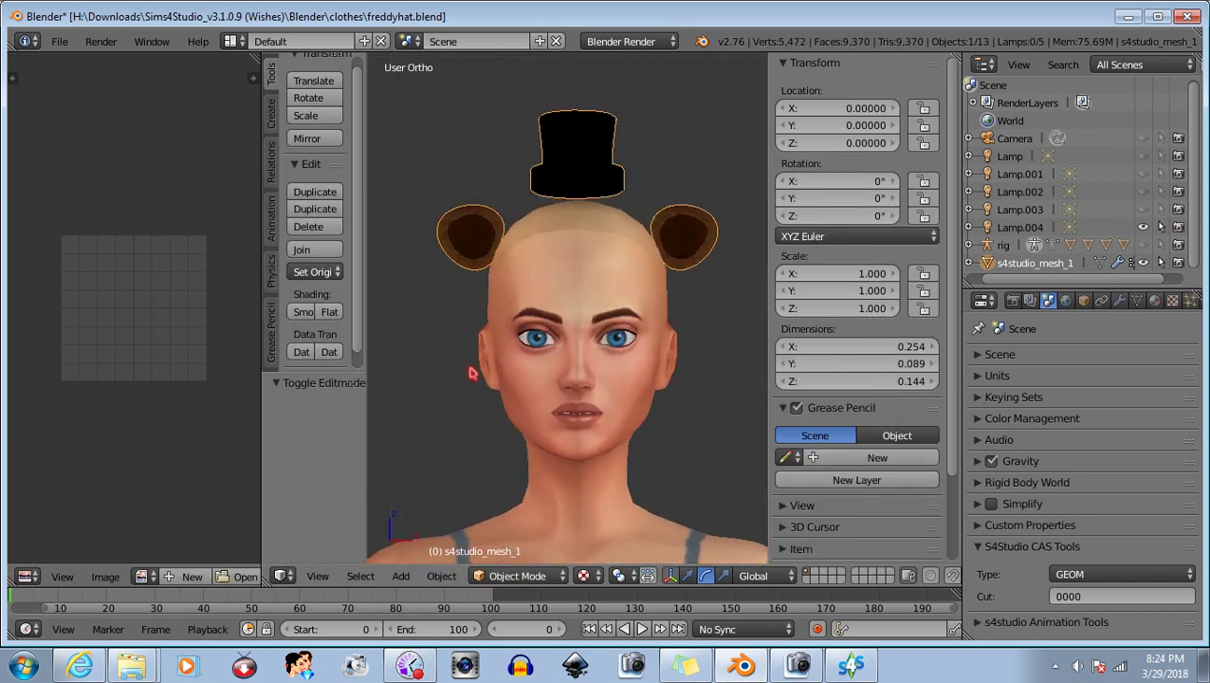
{"action": "mouse_move", "coordinate": [600, 437]}
{"action": "middle_mouse_down"}
{"action": "mouse_move", "coordinate": [491, 437]}
{"action": "mouse_move", "coordinate": [707, 427]}
{"action": "mouse_move", "coordinate": [475, 437]}
{"action": "mouse_move", "coordinate": [648, 441]}
{"action": "mouse_move", "coordinate": [513, 465]}
{"action": "mouse_move", "coordinate": [621, 512]}
{"action": "mouse_move", "coordinate": [559, 372]}
{"action": "mouse_move", "coordinate": [564, 441]}
{"action": "mouse_move", "coordinate": [493, 450]}
{"action": "mouse_move", "coordinate": [758, 440]}
{"action": "mouse_move", "coordinate": [405, 440]}
{"action": "mouse_move", "coordinate": [577, 445]}
{"action": "mouse_move", "coordinate": [553, 427]}
{"action": "mouse_move", "coordinate": [568, 430]}
{"action": "middle_mouse_up"}
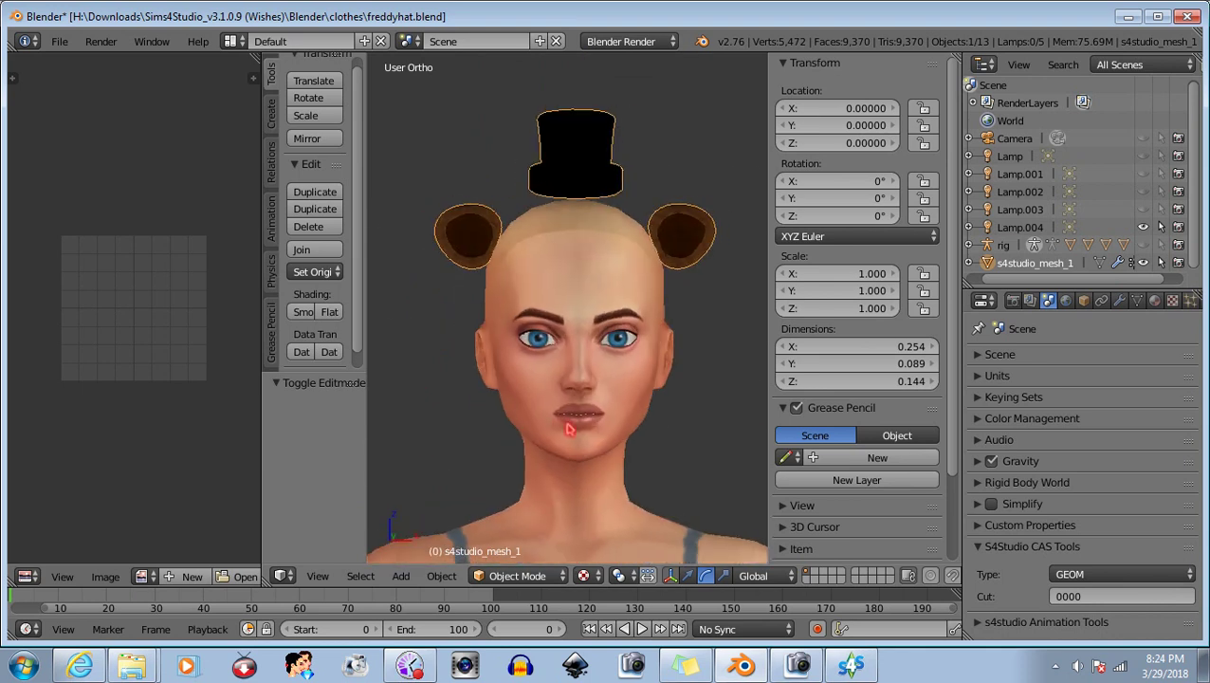
Save the tilted freddyhat.blend, re-import it into the package, and save the package.
{"action": "left_click", "coordinate": [59, 41]}
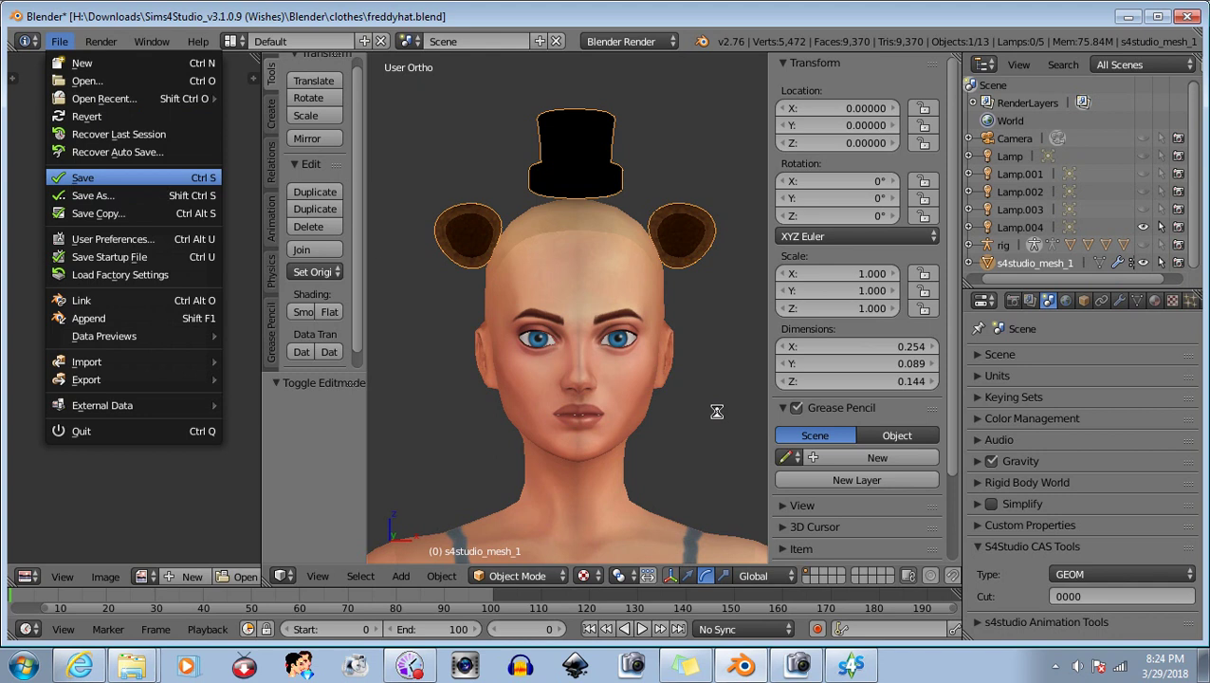
{"action": "left_click", "coordinate": [851, 666]}
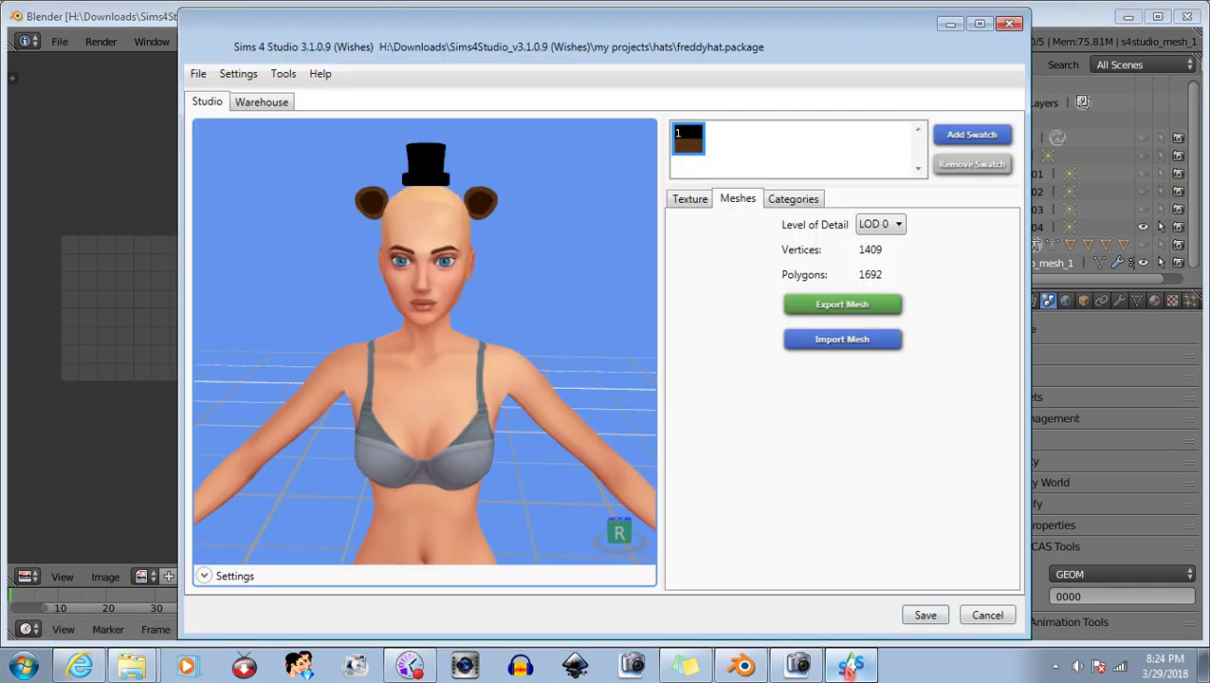
{"action": "left_click", "coordinate": [843, 340]}
{"action": "type", "text": "fred"}
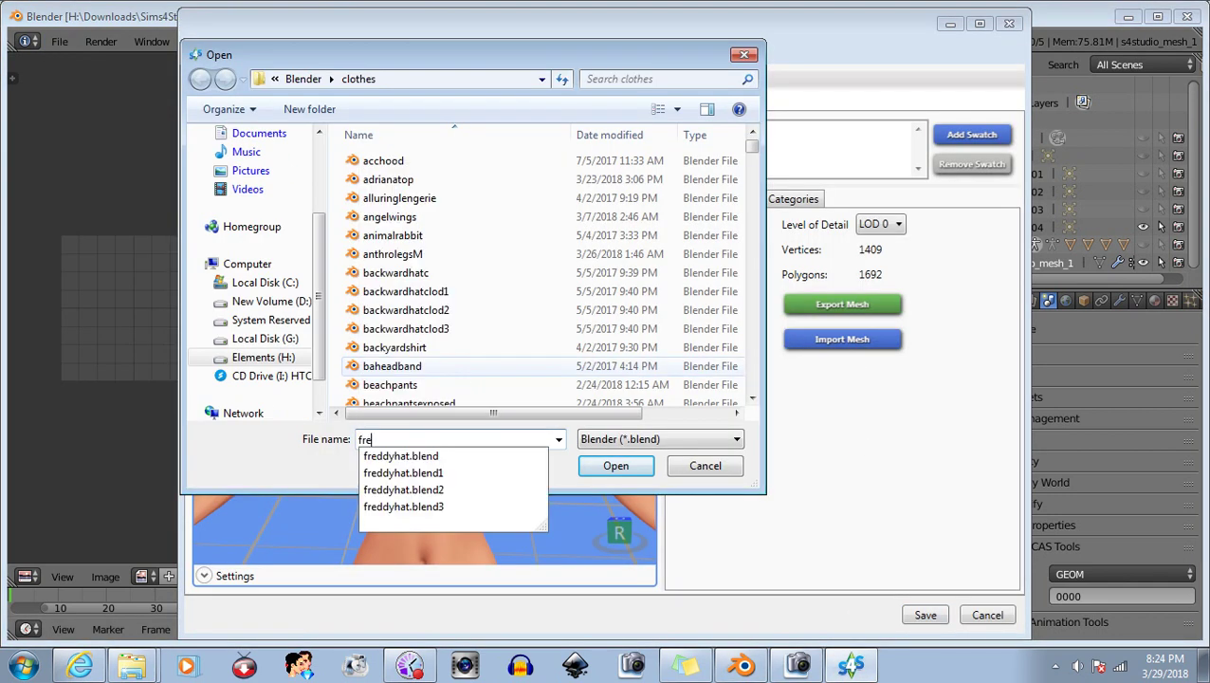
{"action": "left_click", "coordinate": [484, 462]}
{"action": "left_click", "coordinate": [619, 469]}
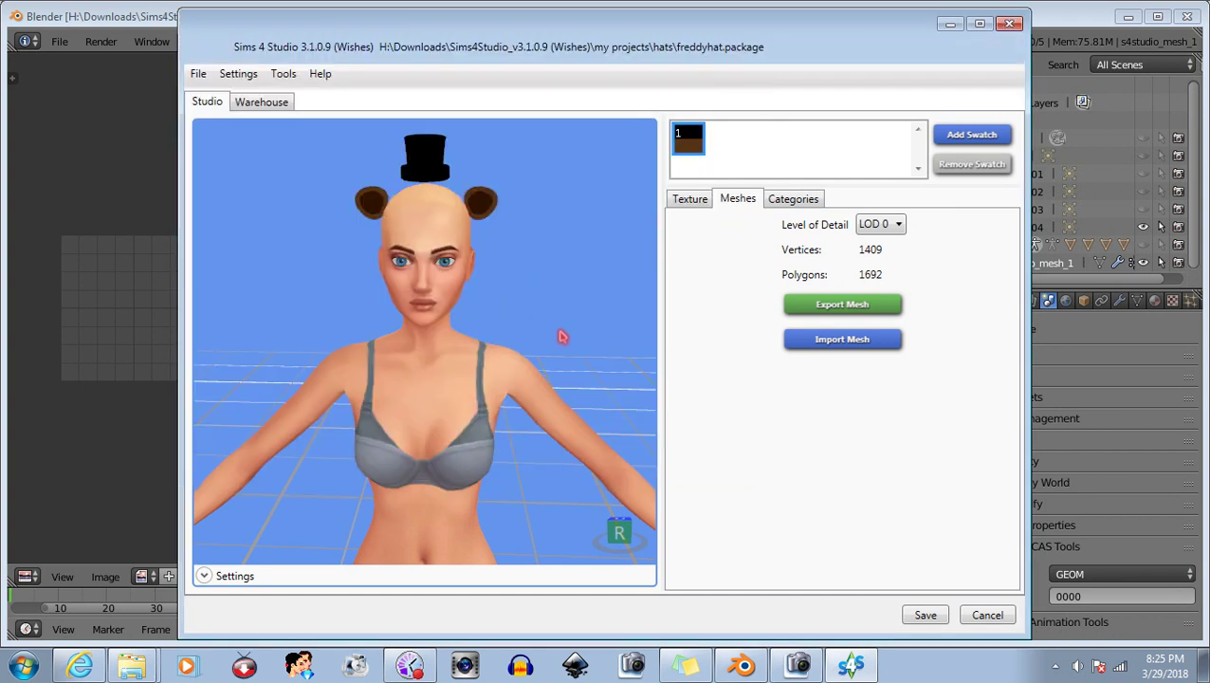
{"action": "left_click", "coordinate": [908, 607]}
{"action": "left_click", "coordinate": [683, 393]}
{"action": "left_click", "coordinate": [128, 607]}
Cancel the first replace into Mods and re-save freddyhat.package in Sims 4 Studio.
{"action": "left_click", "coordinate": [135, 605]}
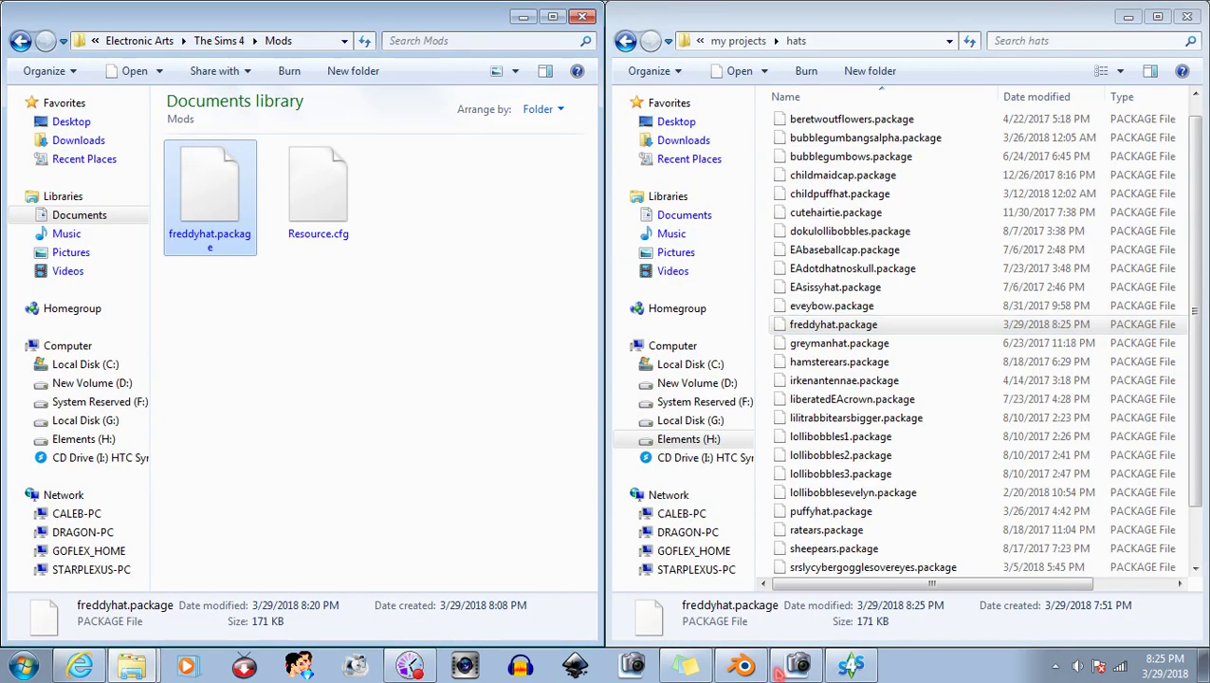
{"action": "left_click_drag", "start_coordinate": [812, 324], "coordinate": [292, 399]}
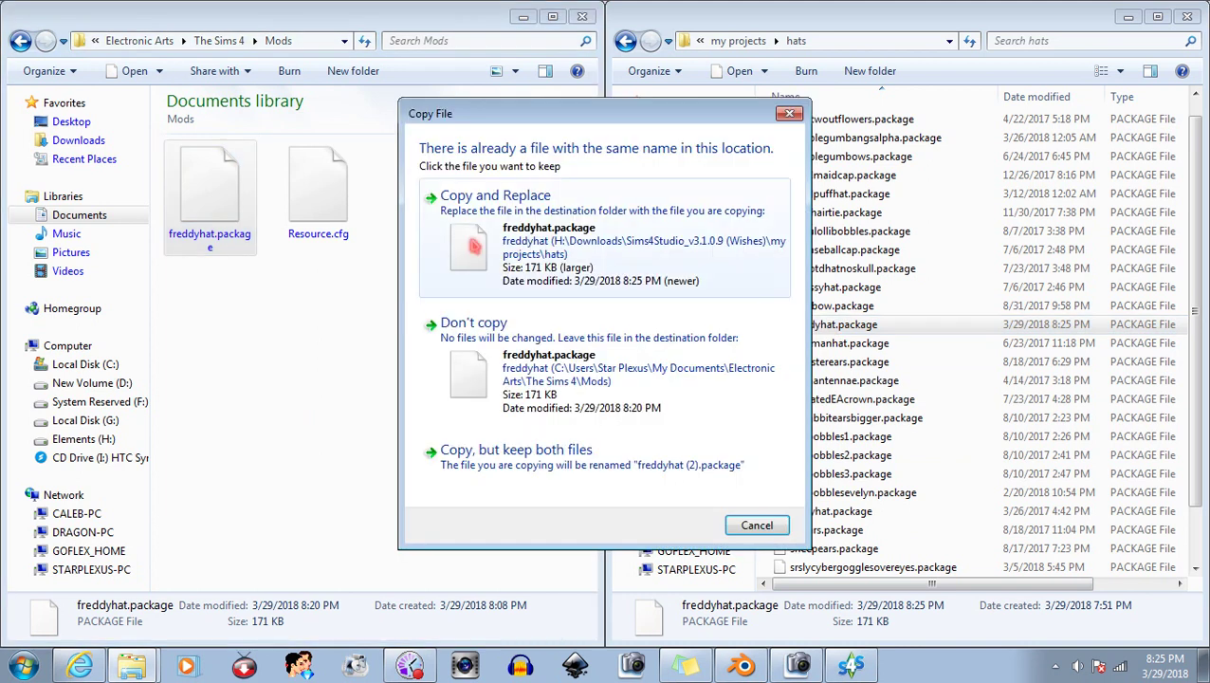
{"action": "left_click", "coordinate": [757, 524]}
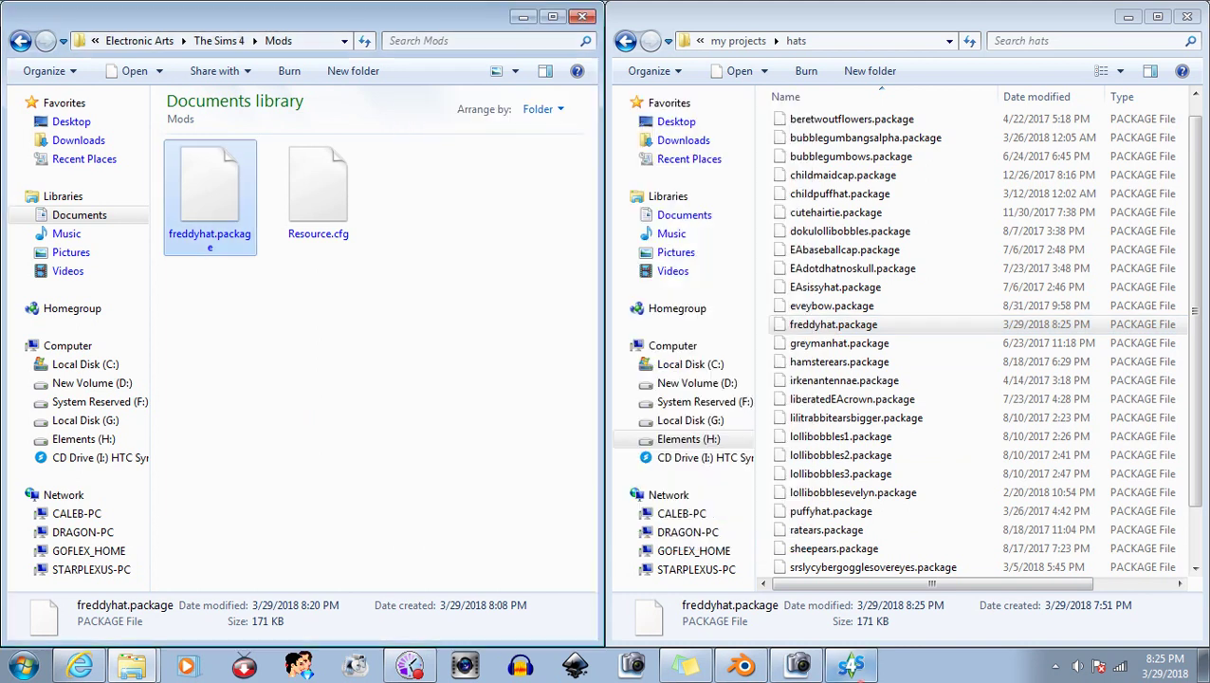
{"action": "left_click", "coordinate": [851, 664]}
{"action": "left_click", "coordinate": [909, 615]}
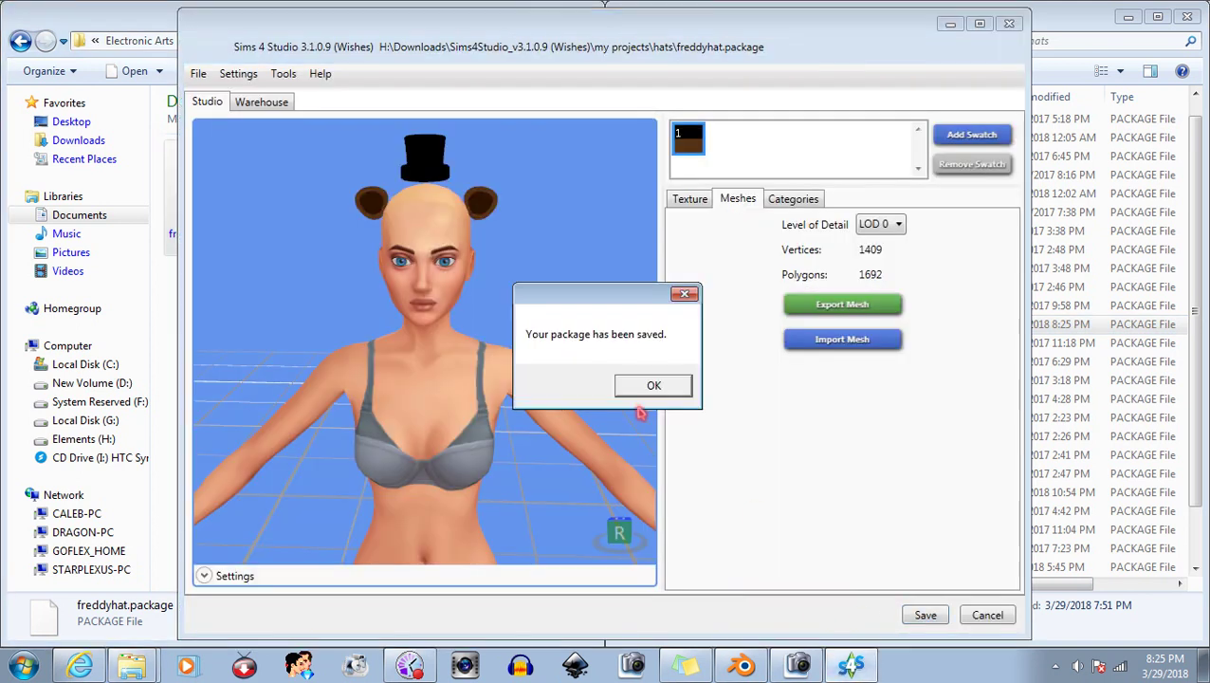
{"action": "left_click", "coordinate": [647, 383]}
Copy the updated freddyhat.package into Mods, replacing the older copy.
{"action": "left_click", "coordinate": [152, 23]}
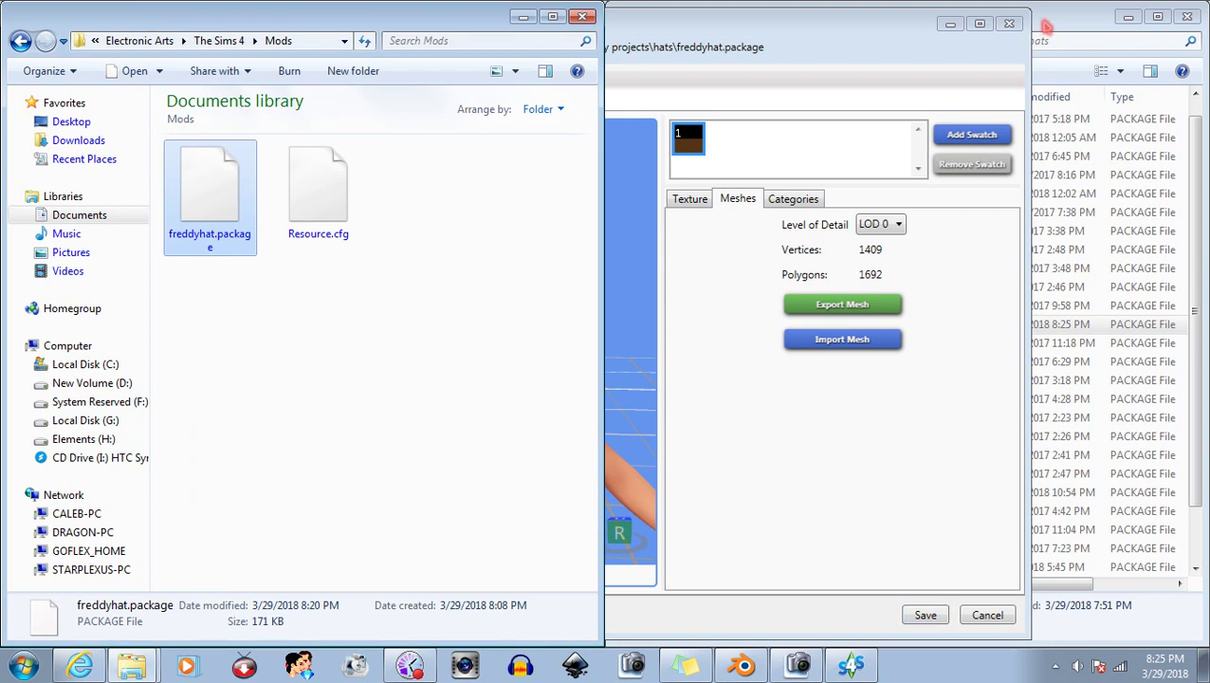
{"action": "left_click_drag", "start_coordinate": [402, 406], "coordinate": [397, 401]}
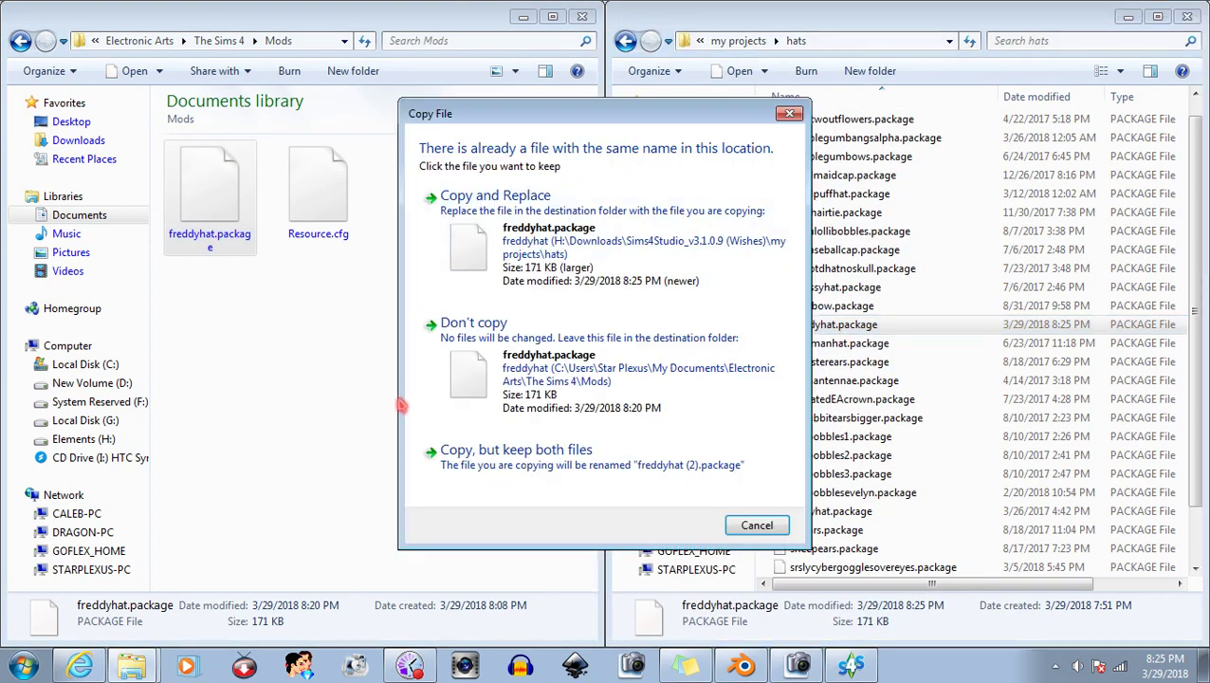
{"action": "left_click", "coordinate": [532, 233]}
Launch The Sims 4 from the Start menu and begin a New Game.
{"action": "left_click", "coordinate": [24, 667]}
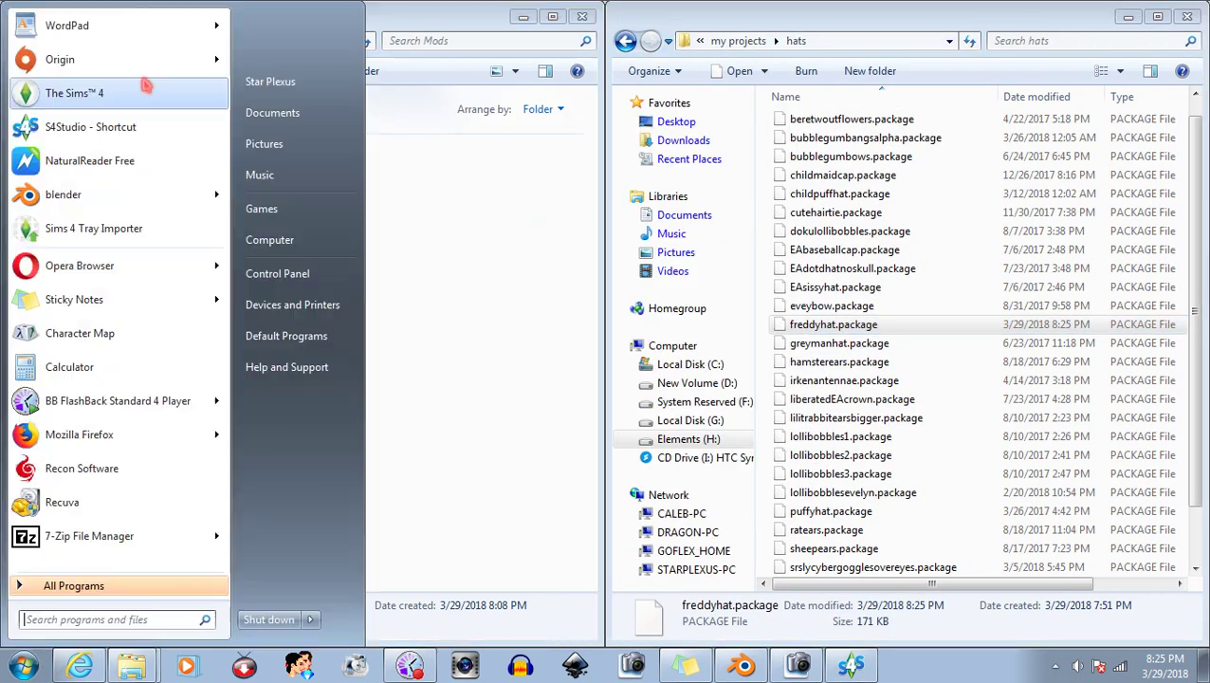
{"action": "left_click", "coordinate": [142, 90]}
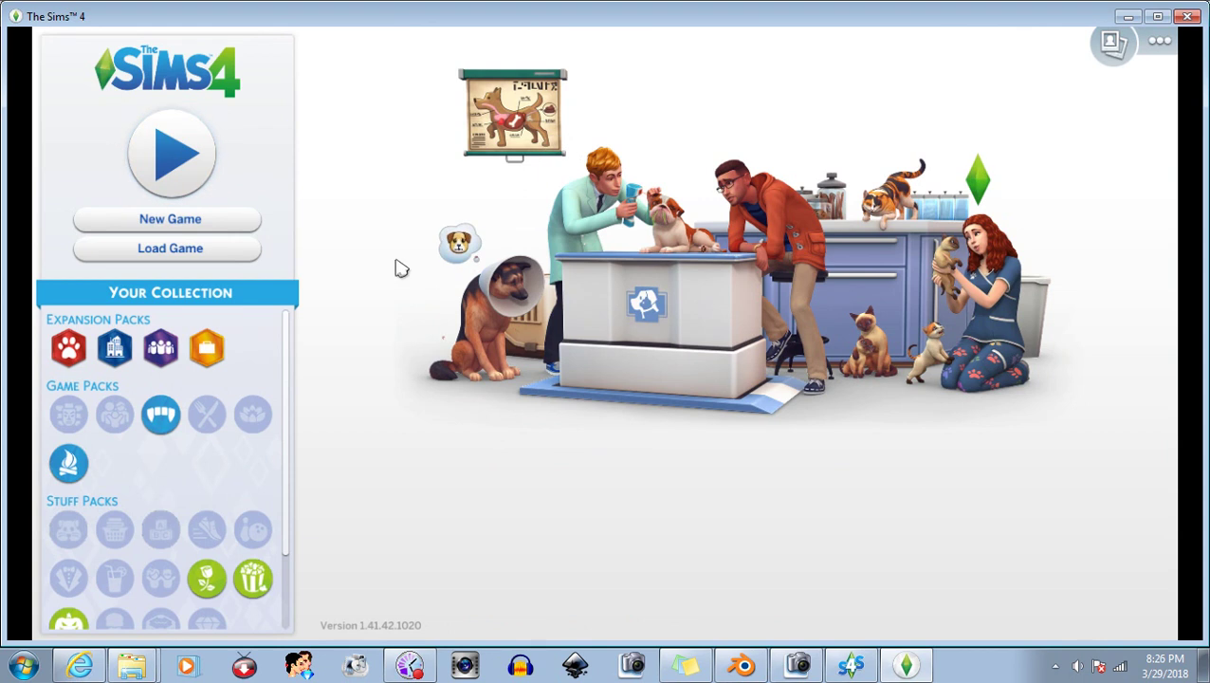
{"action": "left_click", "coordinate": [251, 222]}
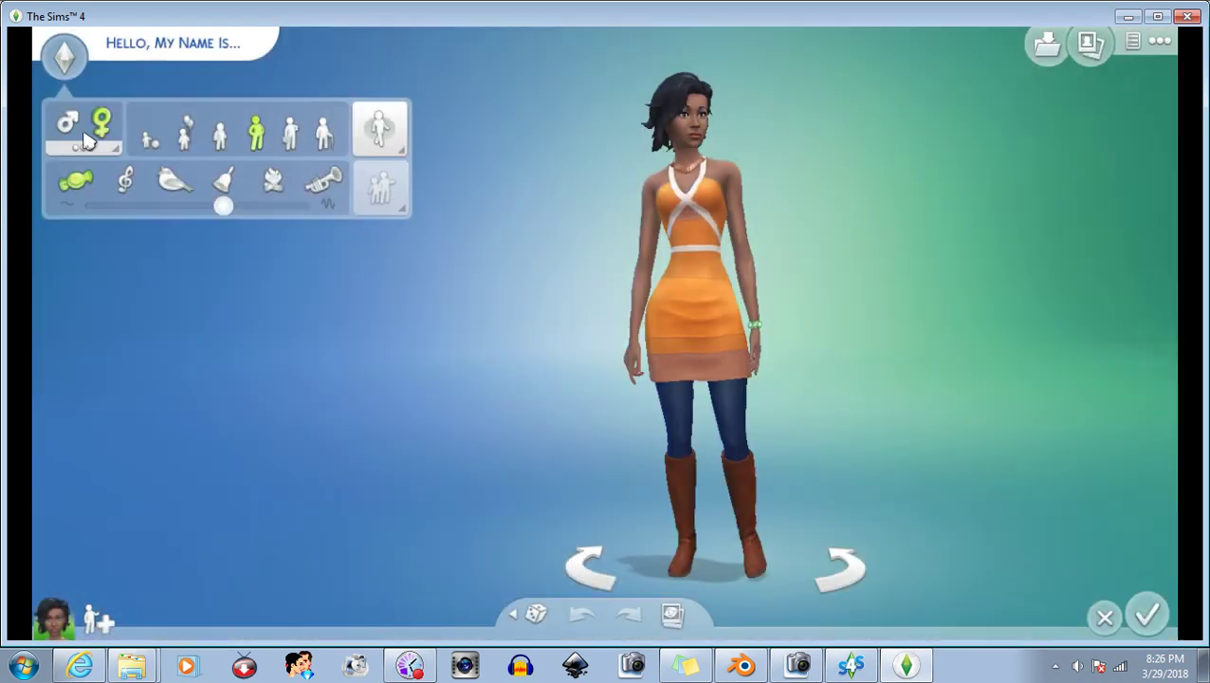
Make the Sim male and put on the bear-ear top hat from Custom Content hats.
{"action": "left_click", "coordinate": [67, 124]}
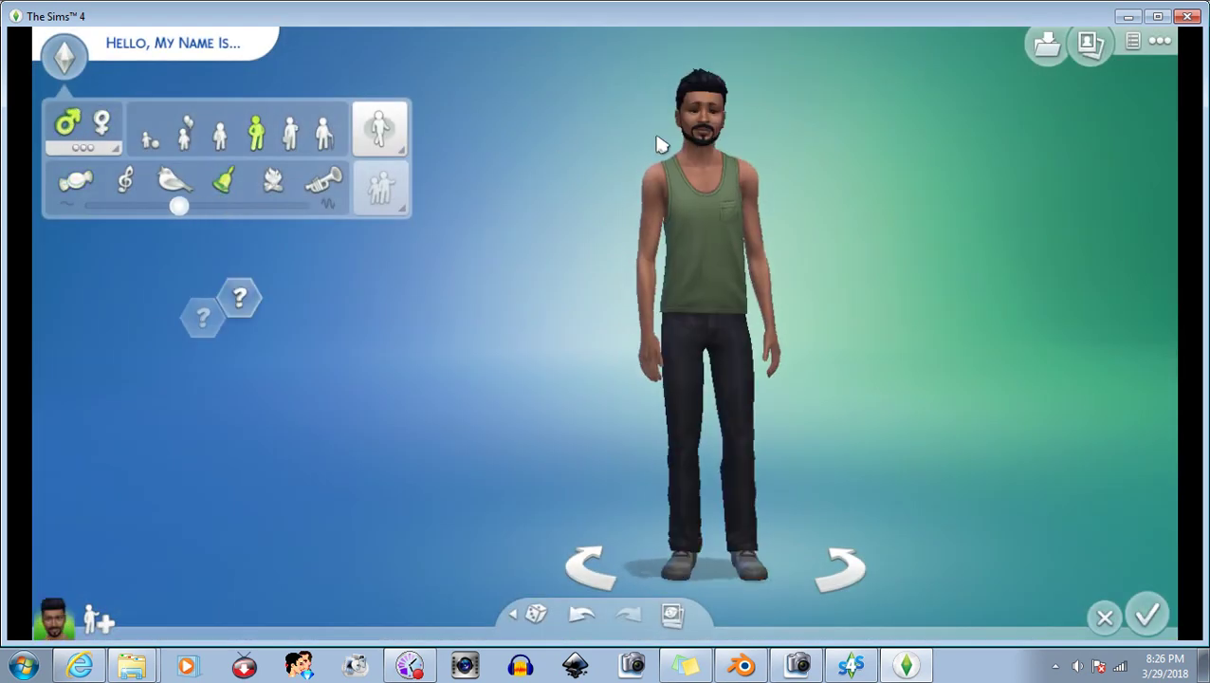
{"action": "left_click", "coordinate": [656, 140]}
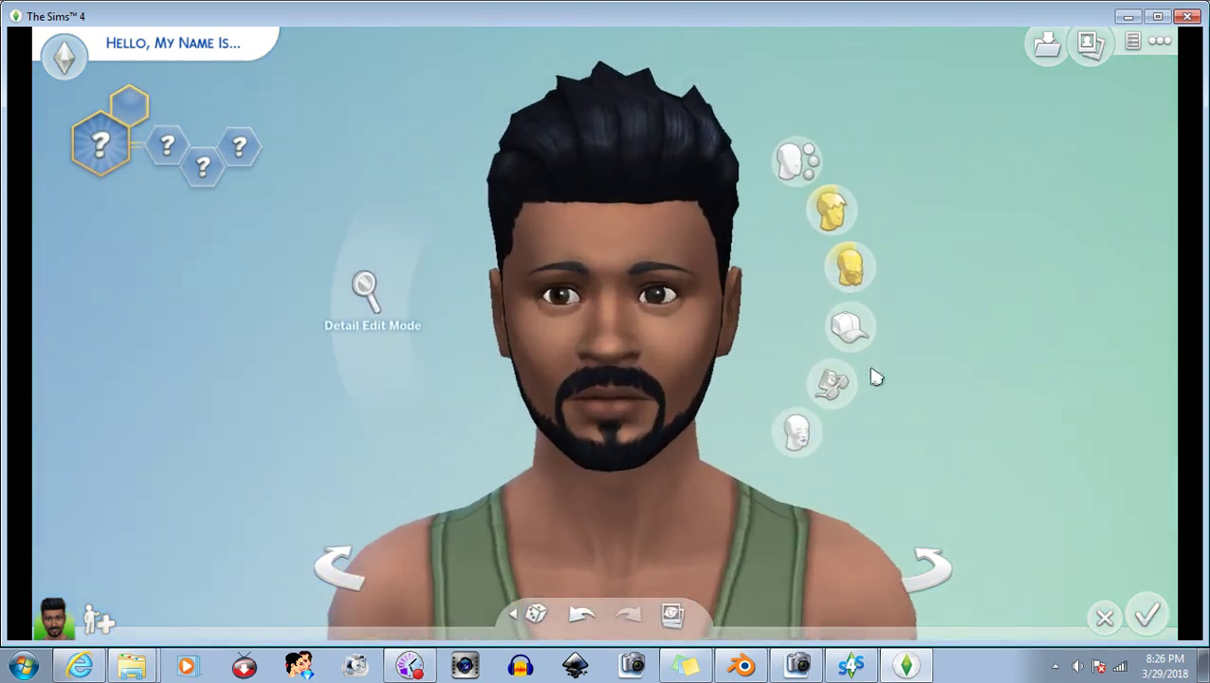
{"action": "left_click", "coordinate": [856, 337]}
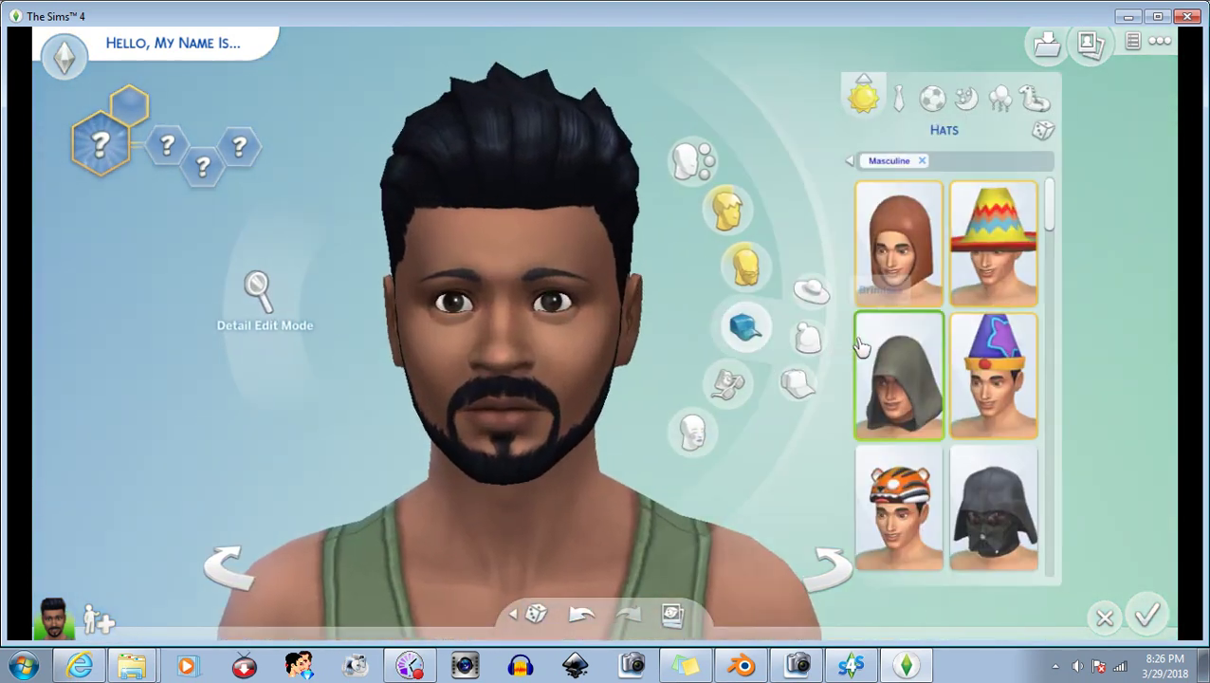
{"action": "left_click", "coordinate": [850, 161]}
{"action": "left_click", "coordinate": [751, 384]}
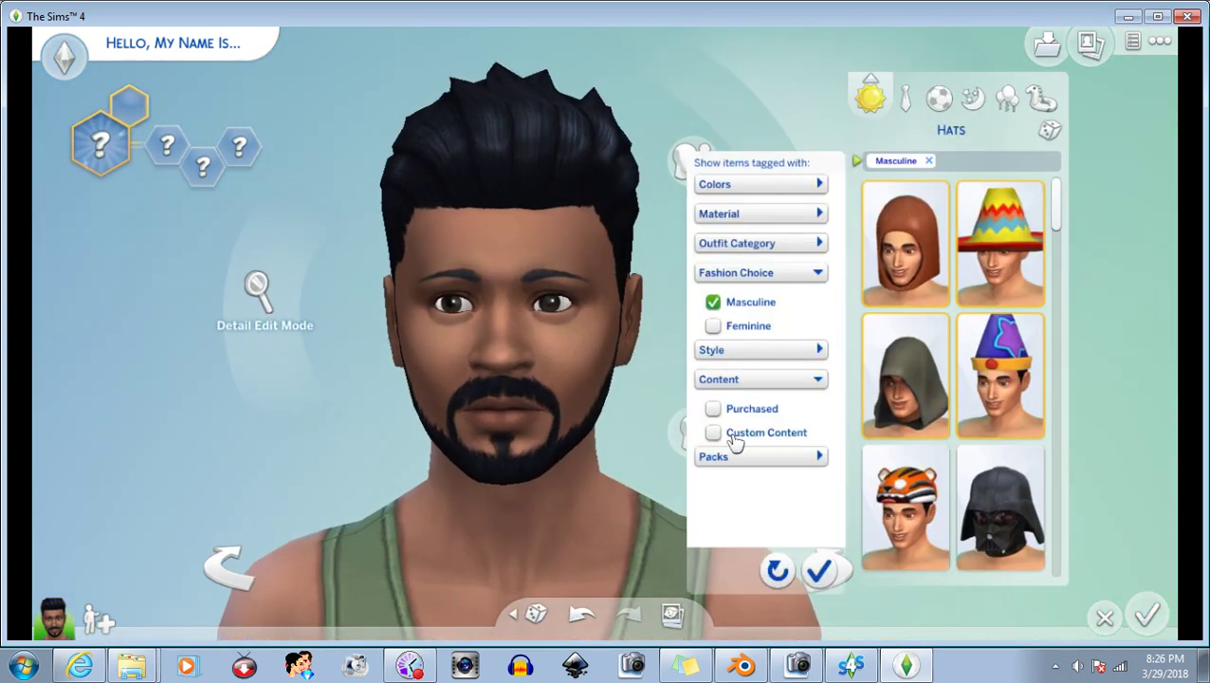
{"action": "left_click", "coordinate": [737, 436]}
{"action": "left_click", "coordinate": [886, 265]}
{"action": "left_click", "coordinate": [822, 573]}
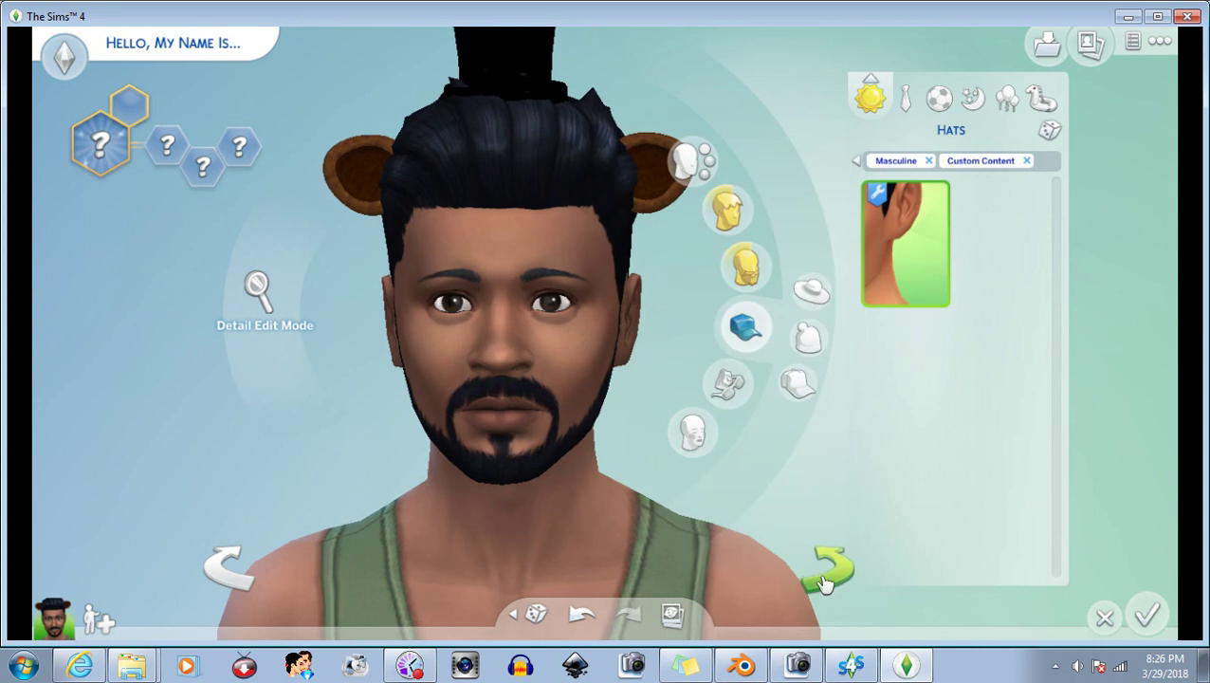
Try long, short-with-bangs and swept-back hairstyles under the hat.
{"action": "left_click", "coordinate": [728, 210]}
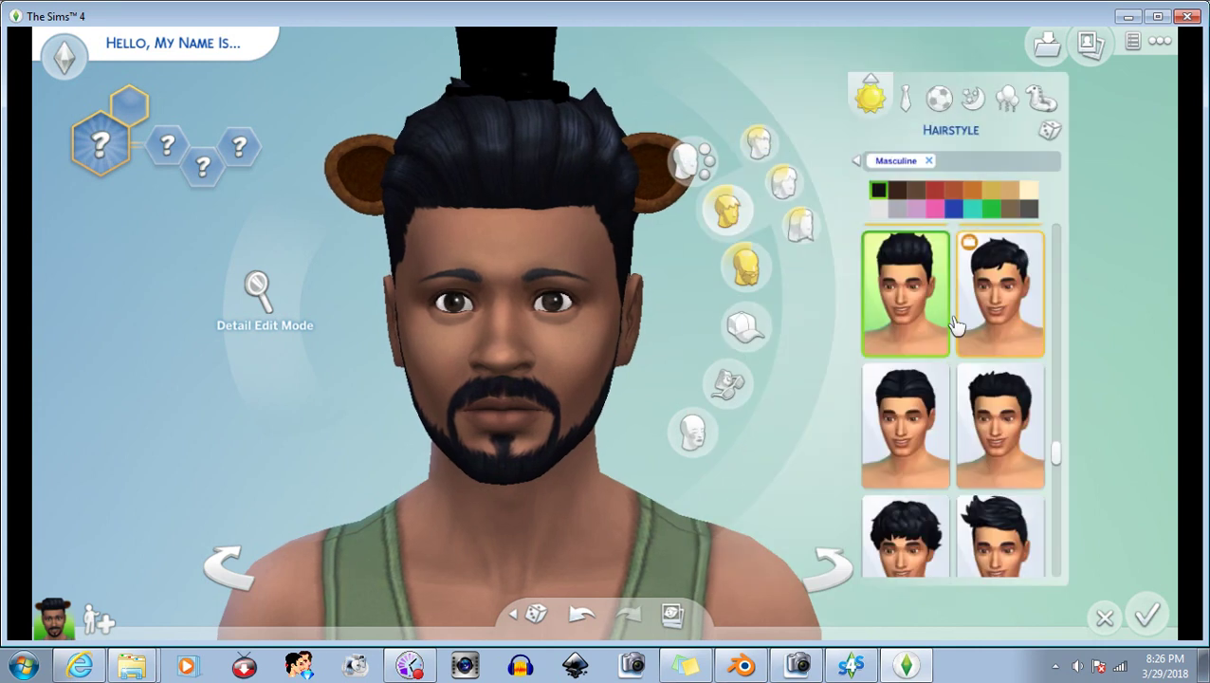
{"action": "scroll", "coordinate": [994, 405], "scroll_direction": "down", "scroll_amount": 2}
{"action": "left_click", "coordinate": [939, 294]}
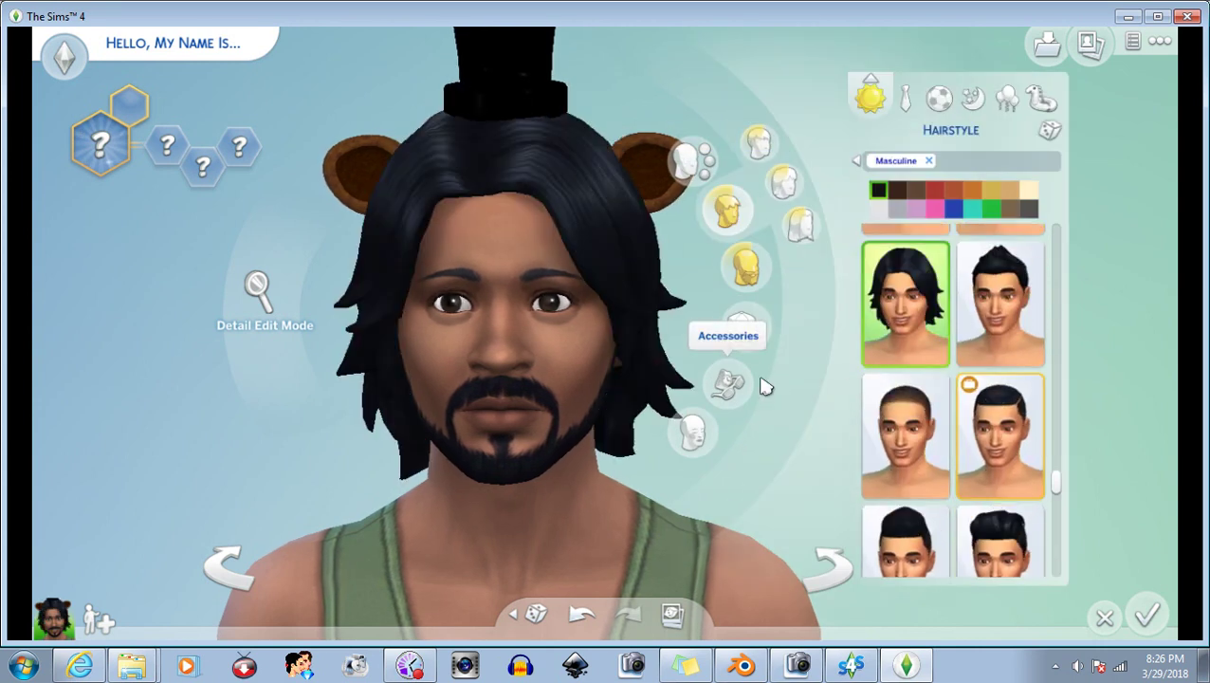
{"action": "left_click_drag", "start_coordinate": [683, 394], "coordinate": [600, 405]}
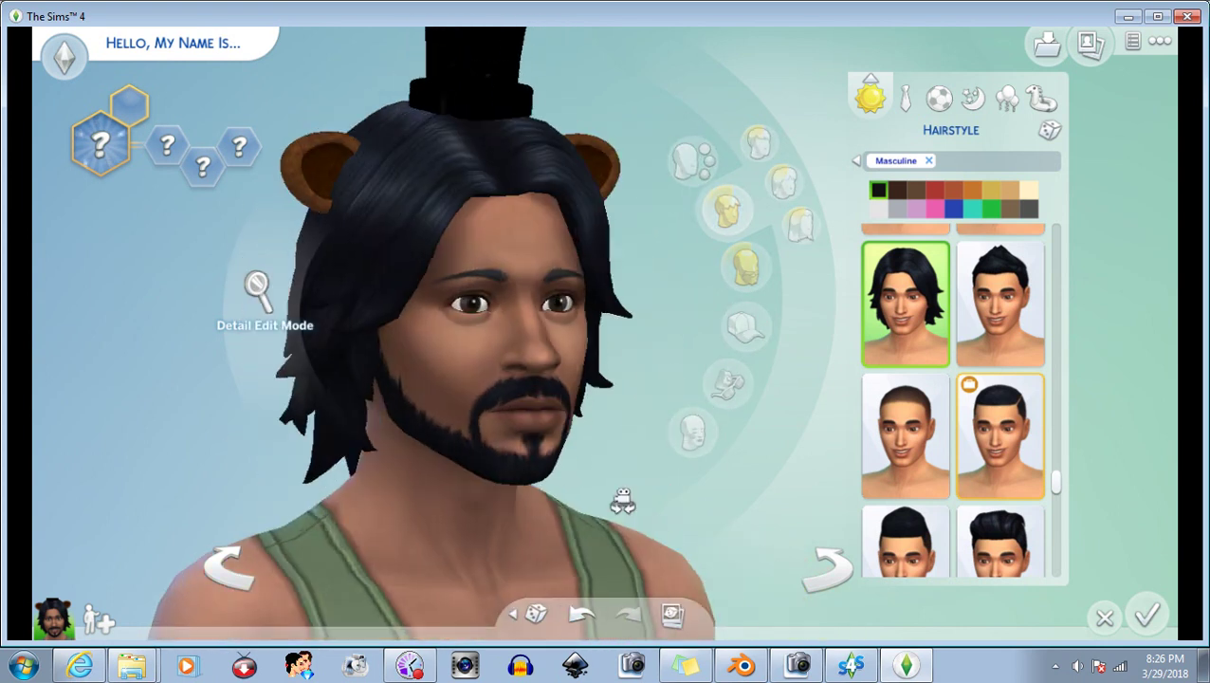
{"action": "scroll", "coordinate": [996, 408], "scroll_direction": "down", "scroll_amount": 2}
{"action": "left_click", "coordinate": [935, 463]}
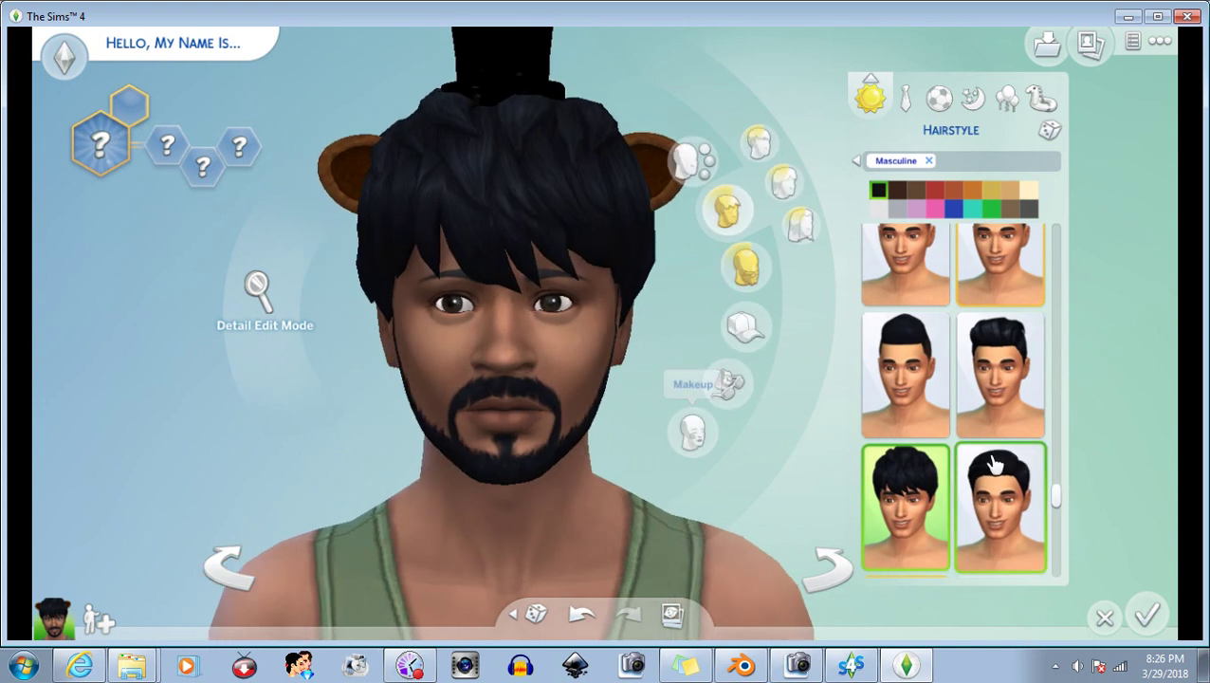
{"action": "scroll", "coordinate": [1003, 479], "scroll_direction": "down", "scroll_amount": 3}
{"action": "left_click", "coordinate": [934, 479]}
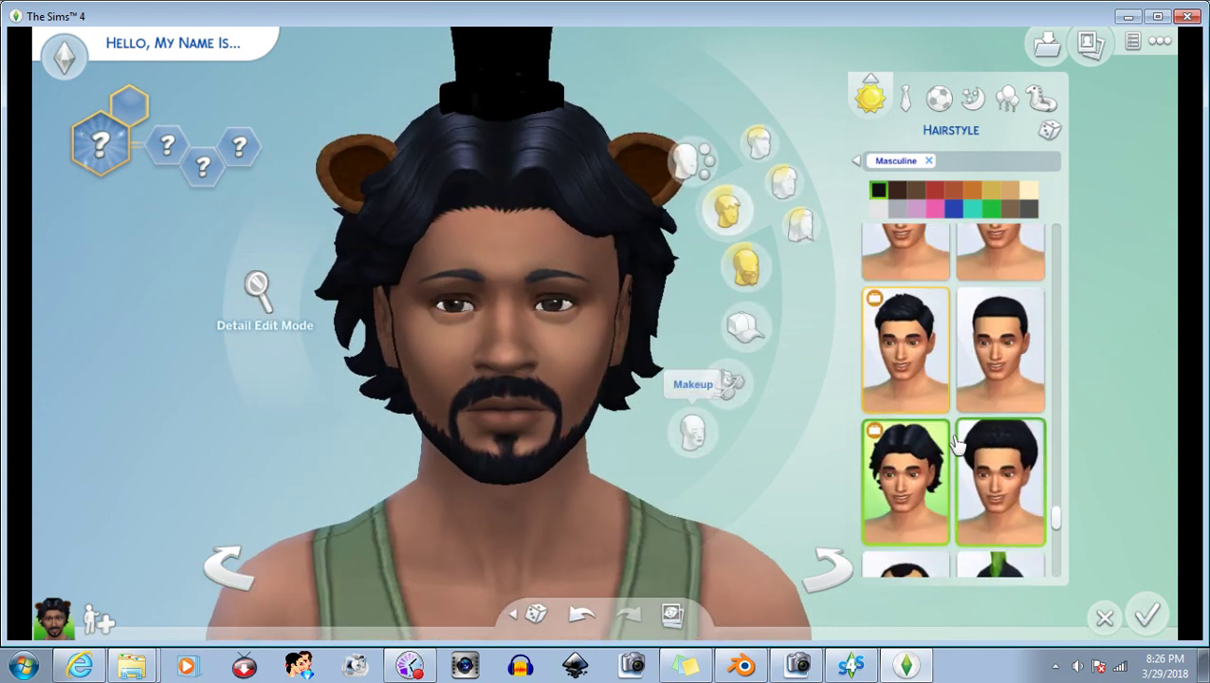
Settle on long braided hair, check the hat from behind, and quit the game.
{"action": "scroll", "coordinate": [1006, 446], "scroll_direction": "down", "scroll_amount": 3}
{"action": "scroll", "coordinate": [1005, 446], "scroll_direction": "down", "scroll_amount": 2}
{"action": "scroll", "coordinate": [963, 446], "scroll_direction": "down", "scroll_amount": 2}
{"action": "scroll", "coordinate": [962, 444], "scroll_direction": "down", "scroll_amount": 1}
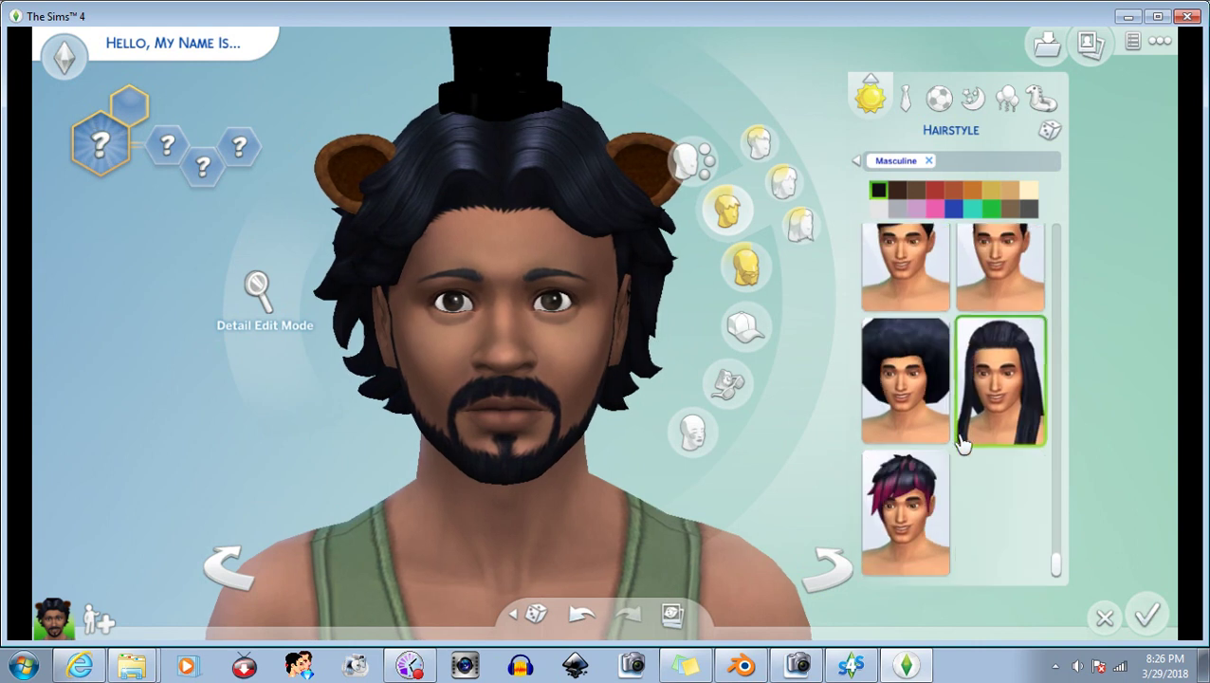
{"action": "left_click", "coordinate": [996, 408]}
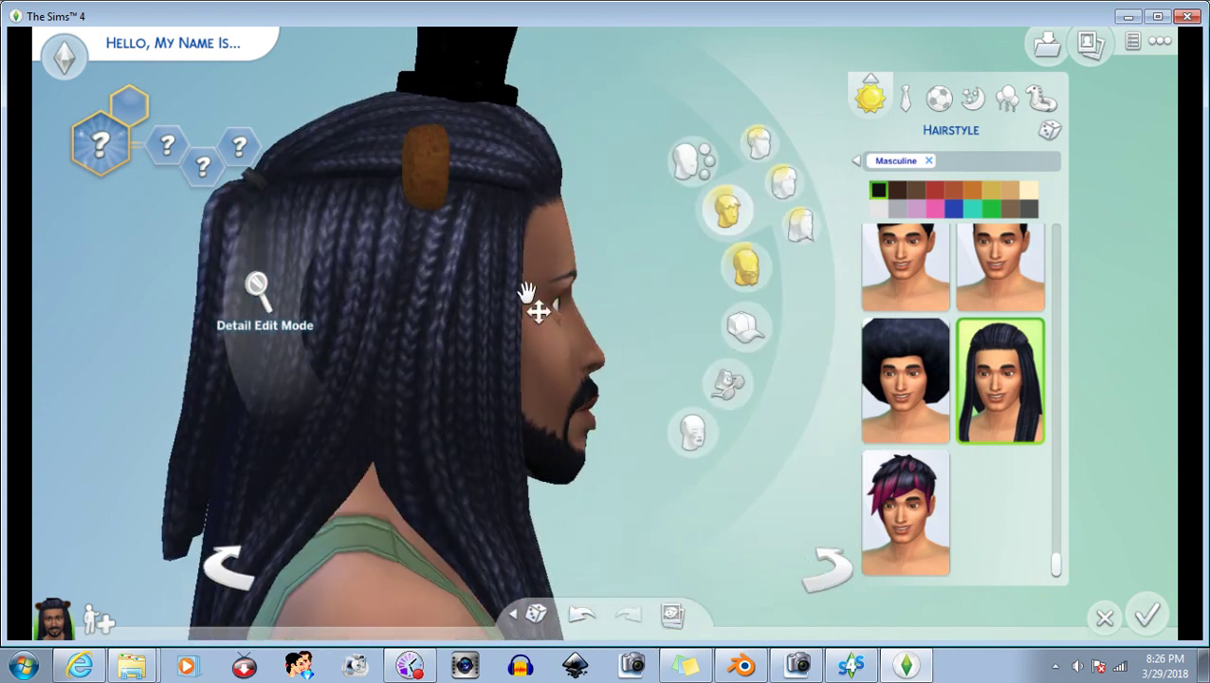
{"action": "left_click_drag", "start_coordinate": [532, 299], "coordinate": [536, 324]}
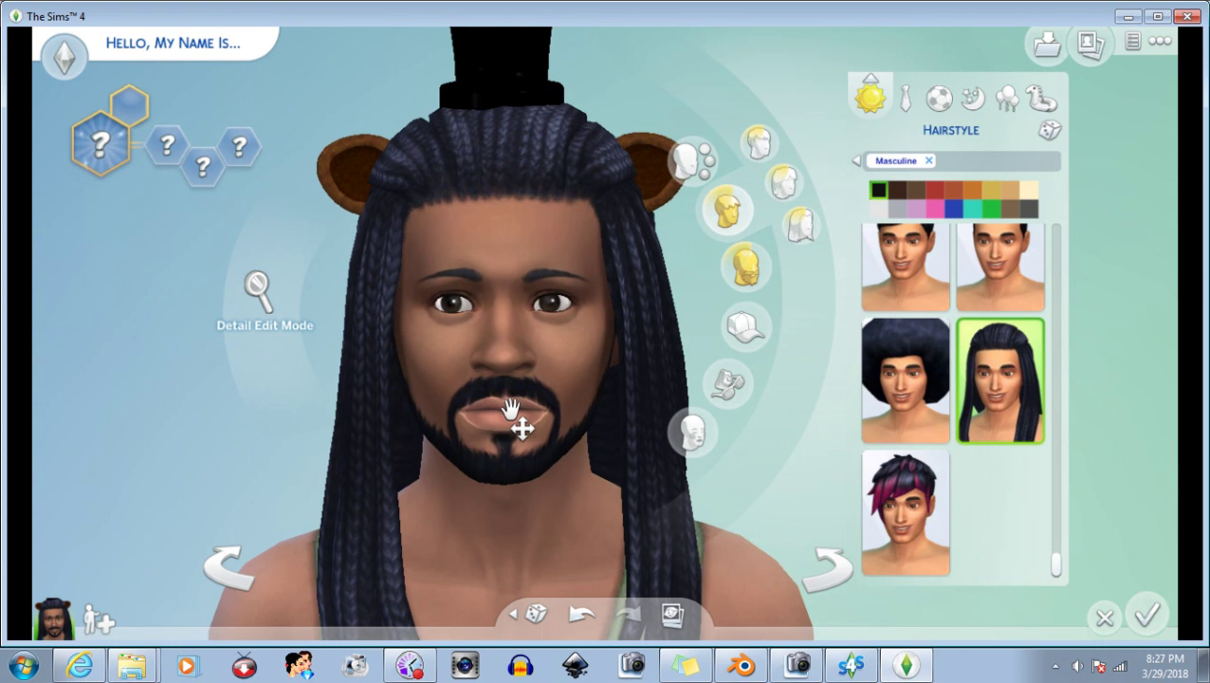
{"action": "left_click", "coordinate": [1187, 16]}
Quit without saving and return to the Mods and hats Explorer windows.
{"action": "left_click", "coordinate": [732, 390]}
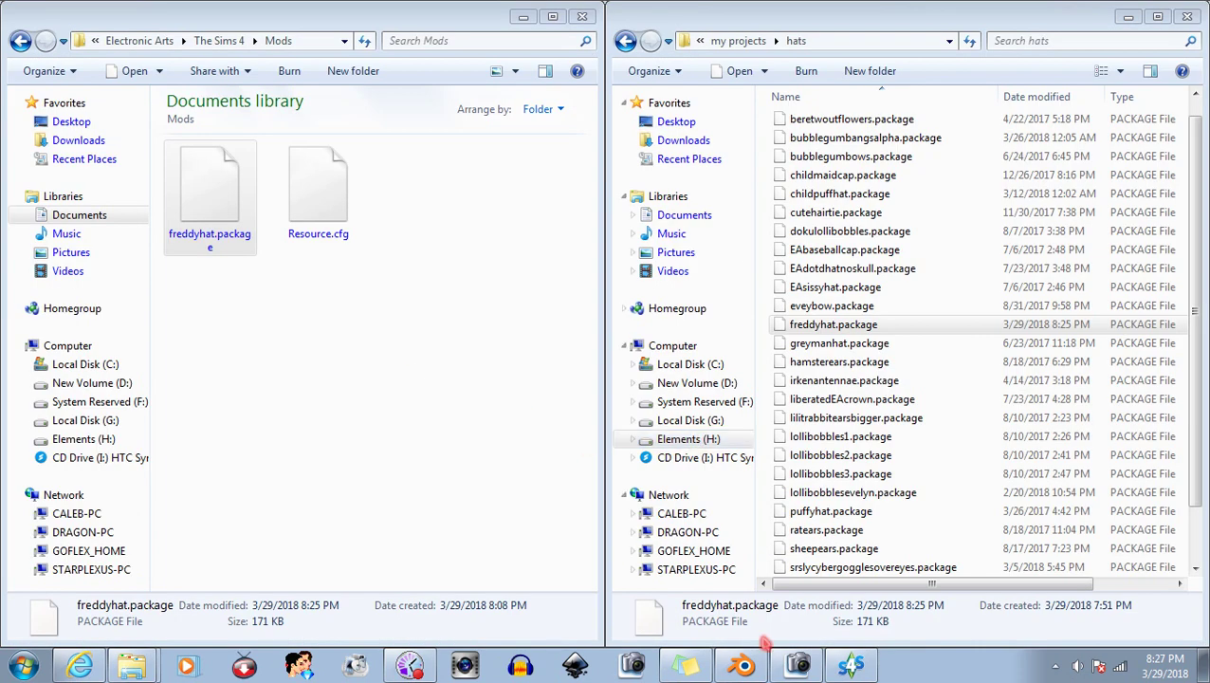
{"action": "left_click", "coordinate": [410, 665]}
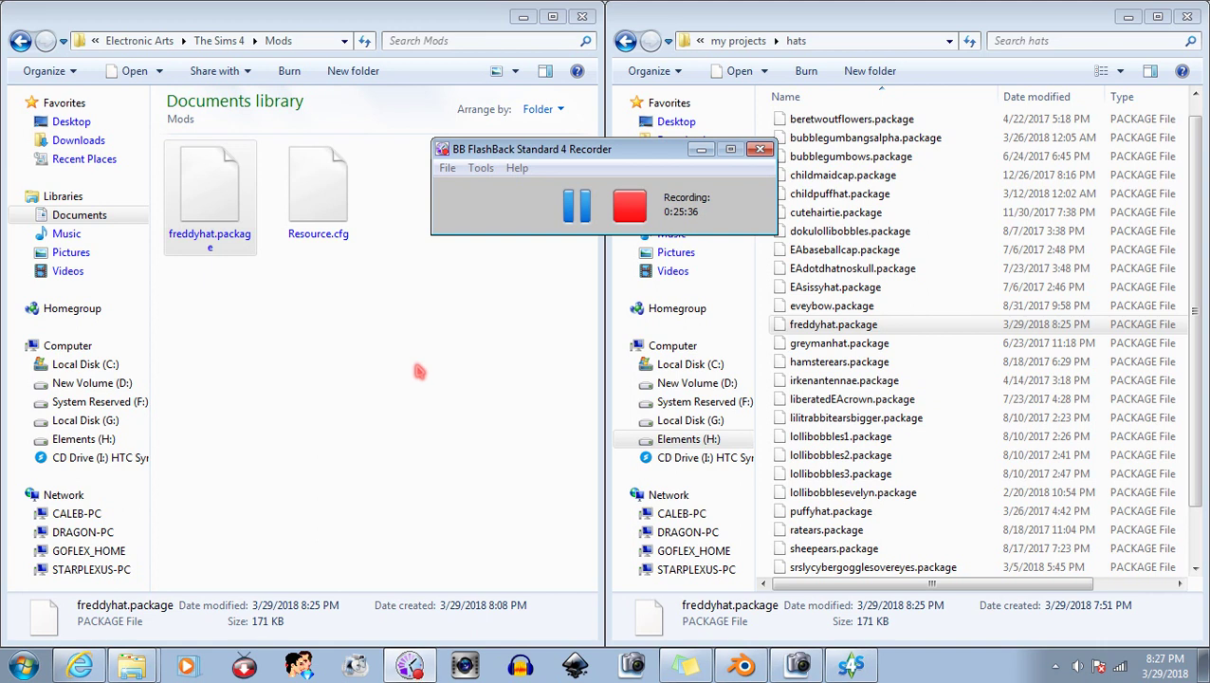